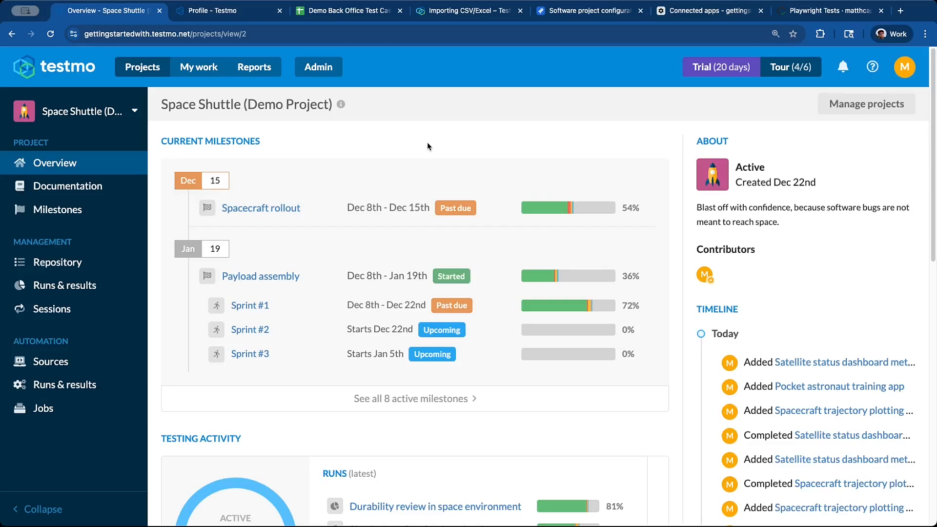
Review the Space Shuttle demo project's overview, from the current milestones down to the runs, sessions and automation activity.
scroll(428, 146, "down", 5)
scroll(428, 146, "down", 2)
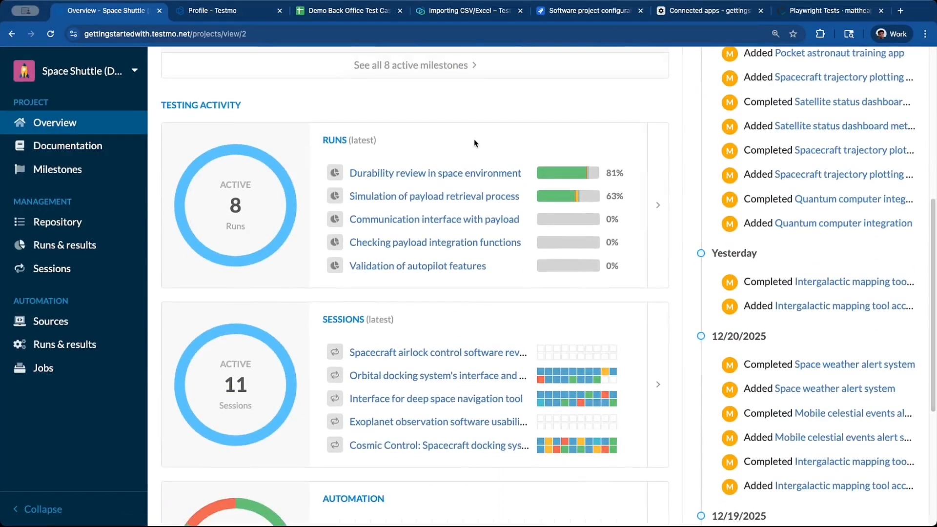
scroll(473, 142, "down", 3)
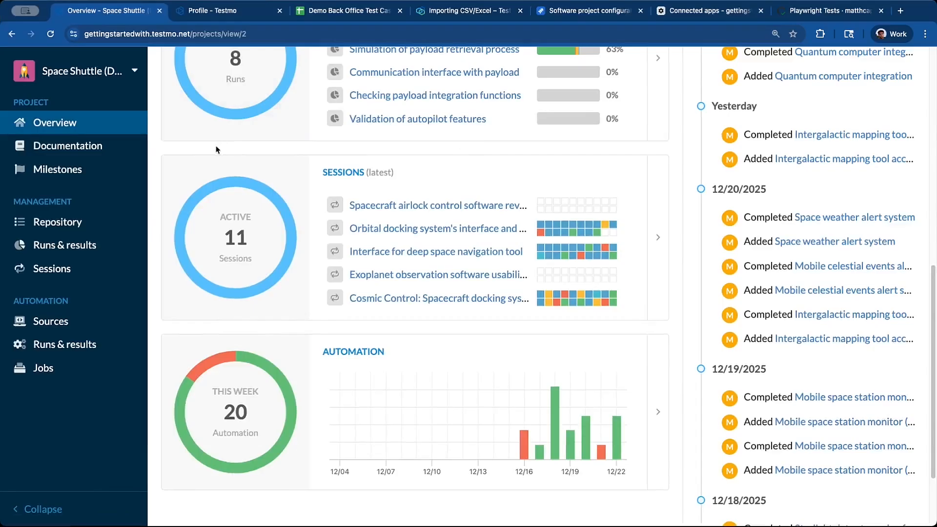
Browse the demo project's test case repository, its sessions, and its automation runs and results.
left_click(123, 222)
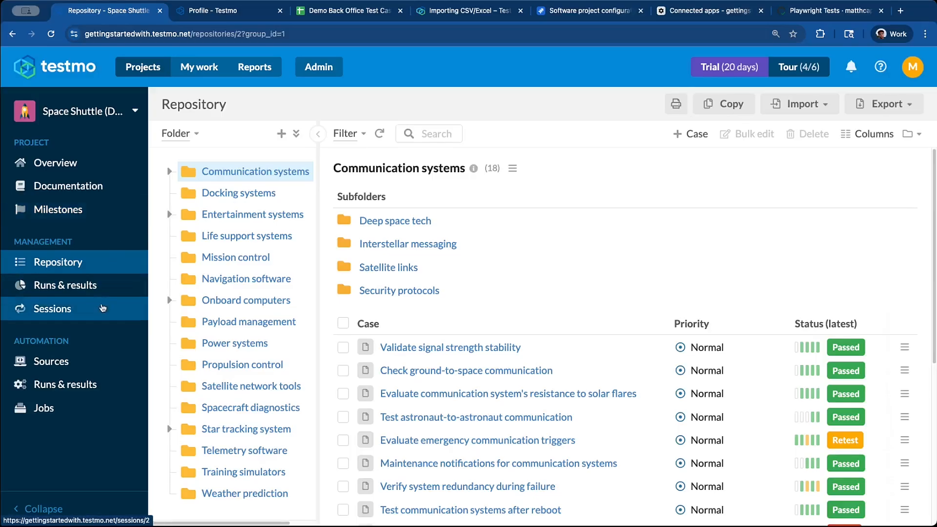
left_click(102, 310)
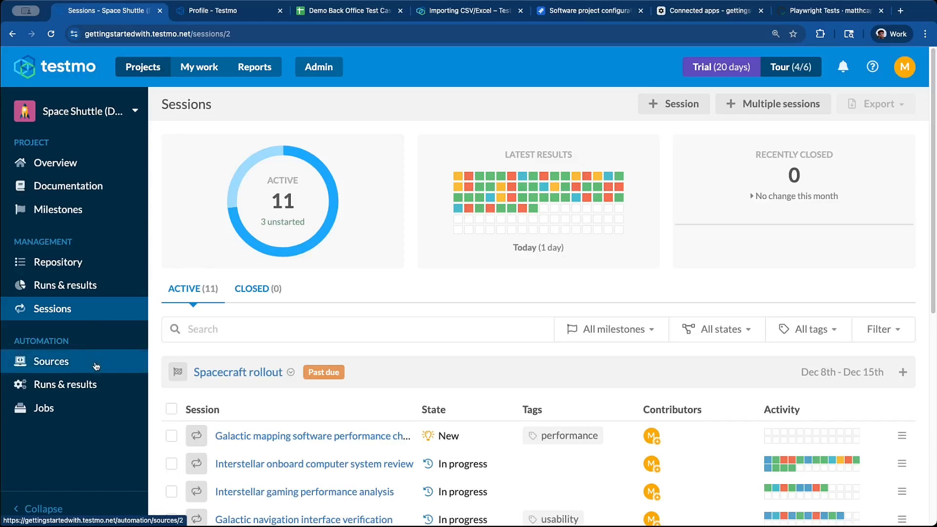
left_click(96, 385)
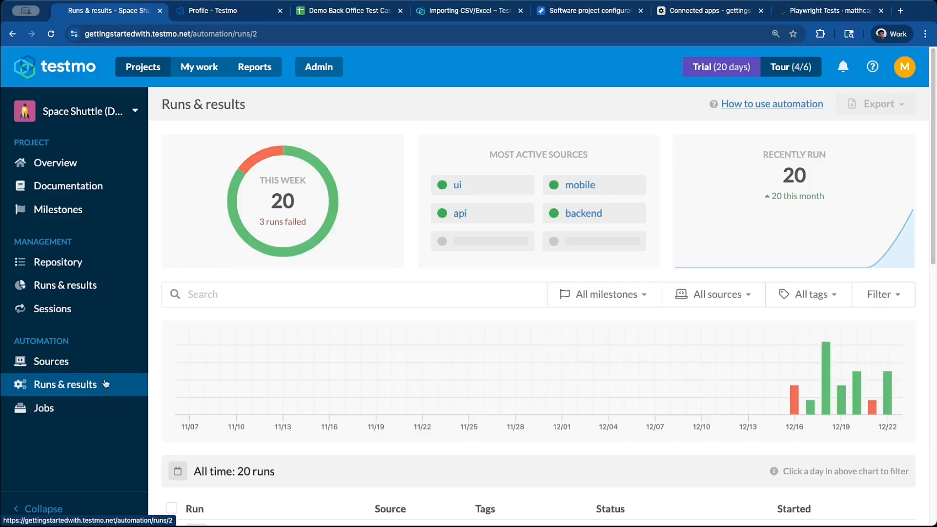
Open the Spacecraft rollout milestone and examine its progress, runs, sessions and automation results.
left_click(96, 209)
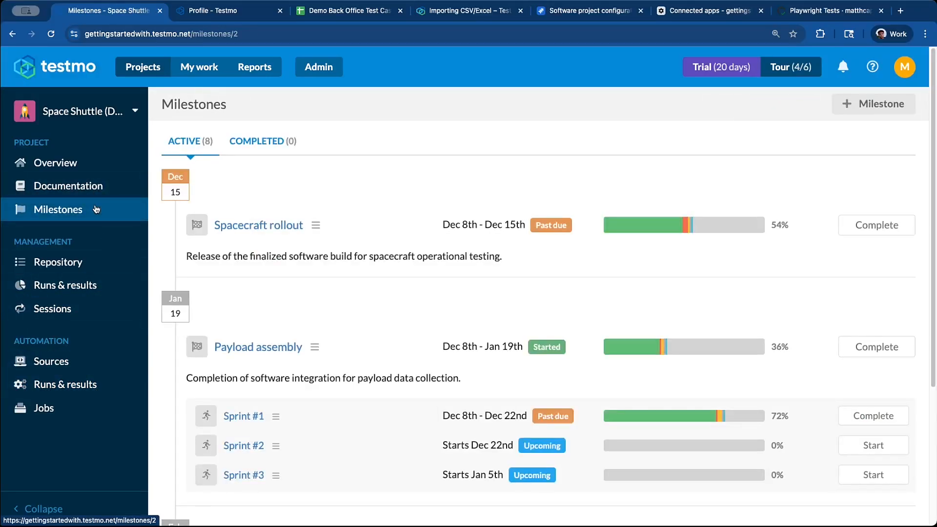
left_click(272, 225)
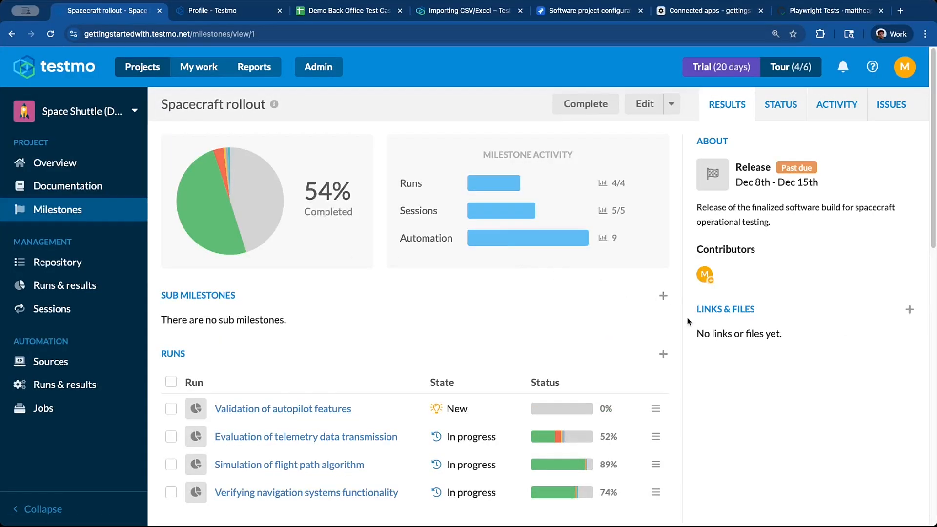
scroll(687, 322, "down", 6)
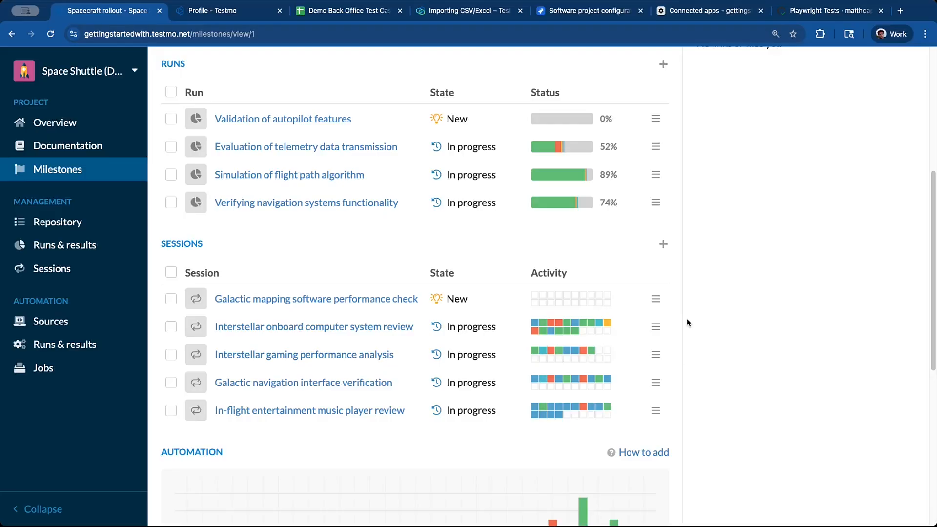
scroll(687, 322, "down", 2)
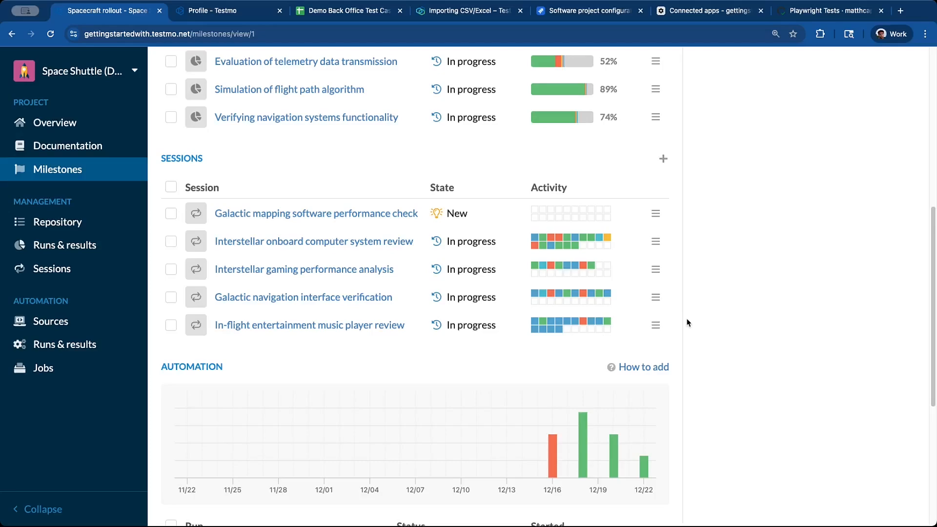
scroll(517, 210, "up", 9)
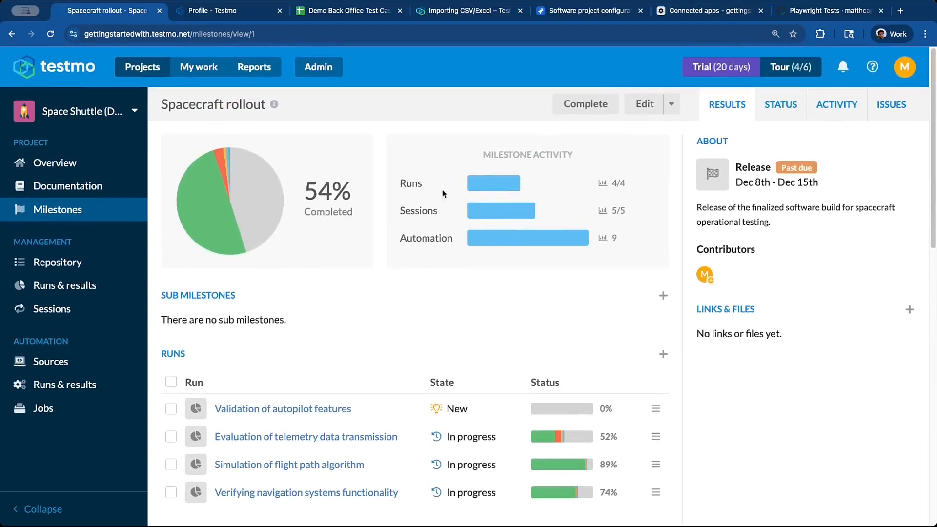
Inspect the project and user access settings of the form for adding a project, and cancel without creating one.
left_click(143, 67)
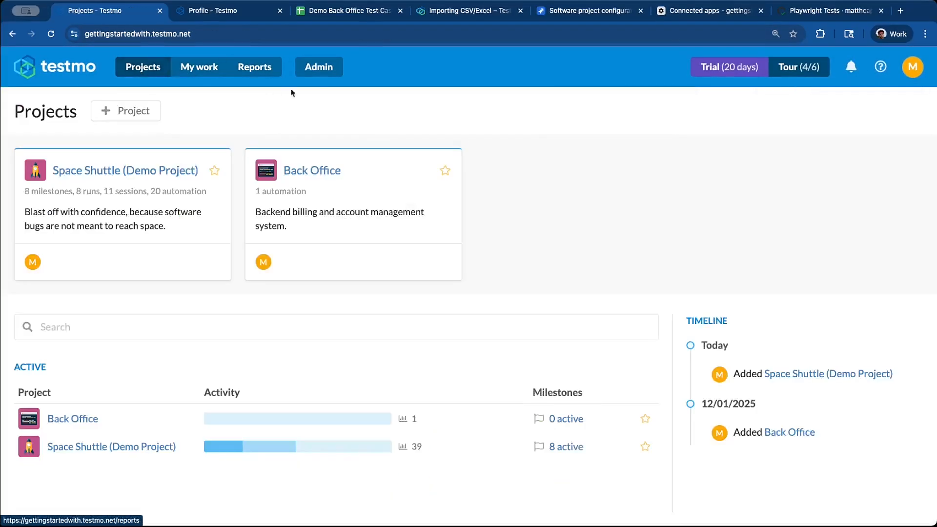
left_click(144, 113)
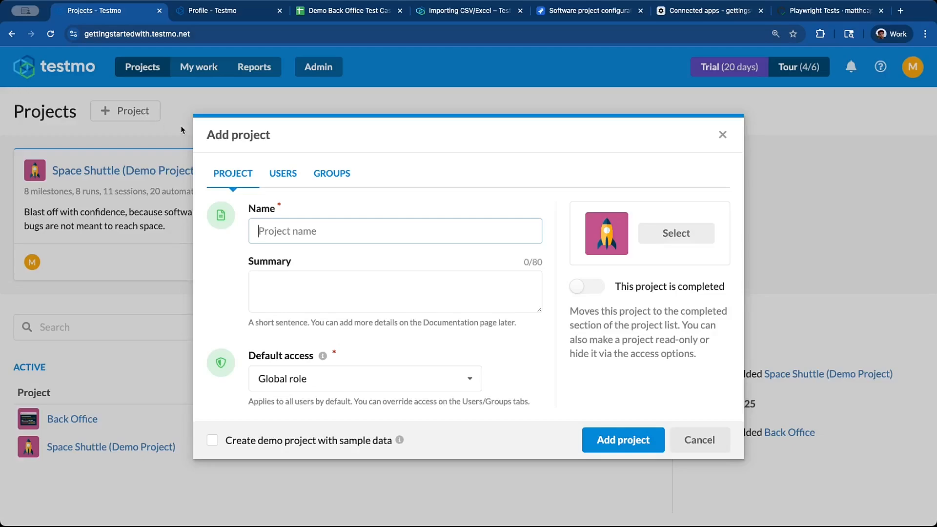
left_click(297, 174)
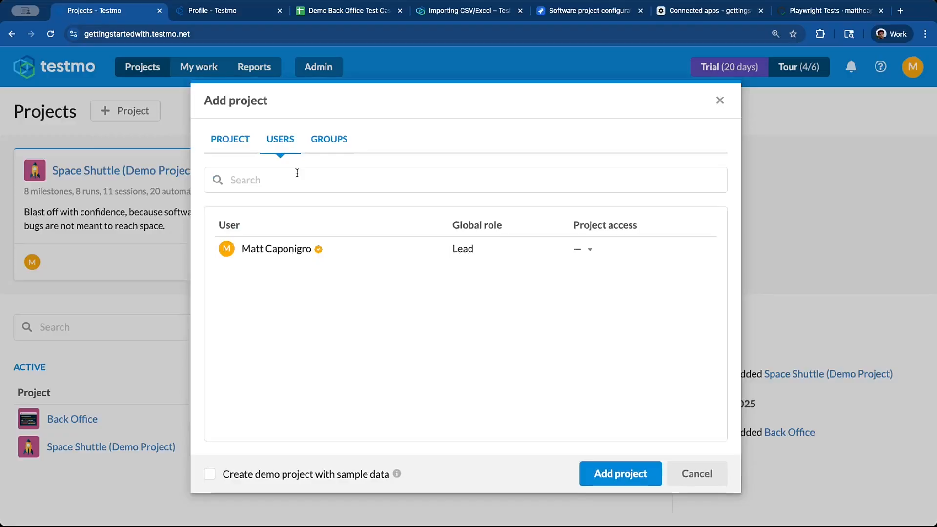
left_click(246, 145)
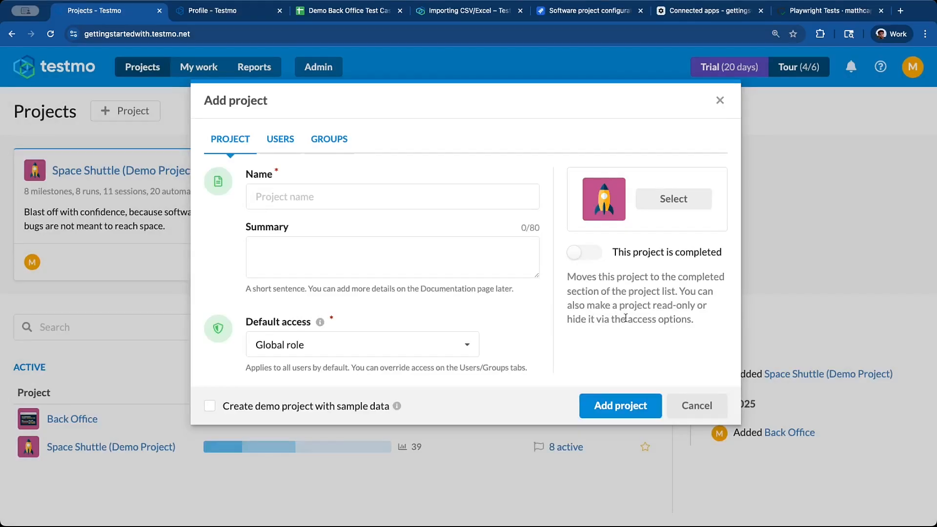
left_click(712, 403)
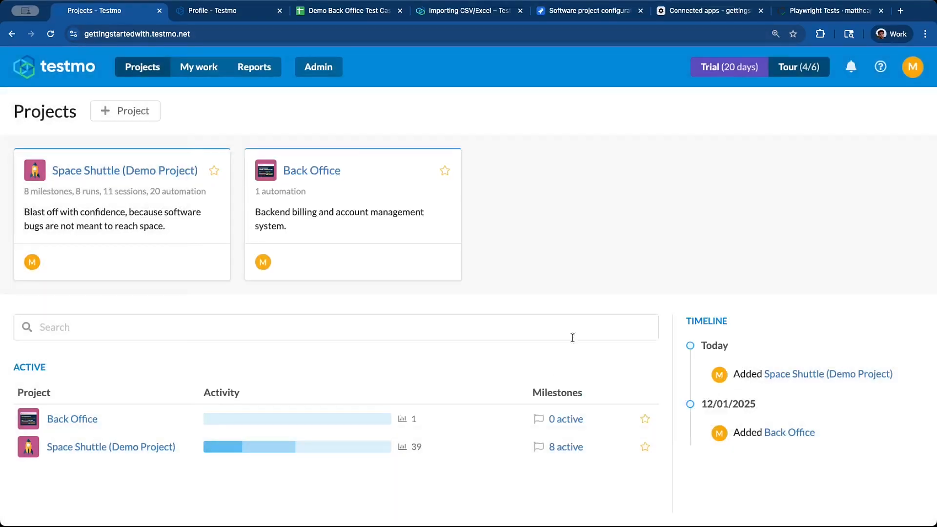
Open the Back Office project's settings from project management, check its summary and default access options, and save the project.
left_click(330, 171)
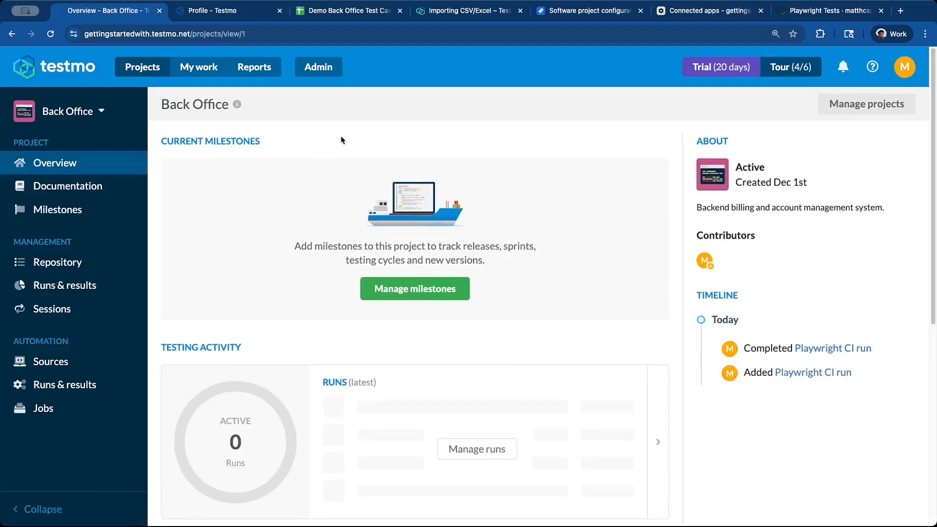
left_click(841, 116)
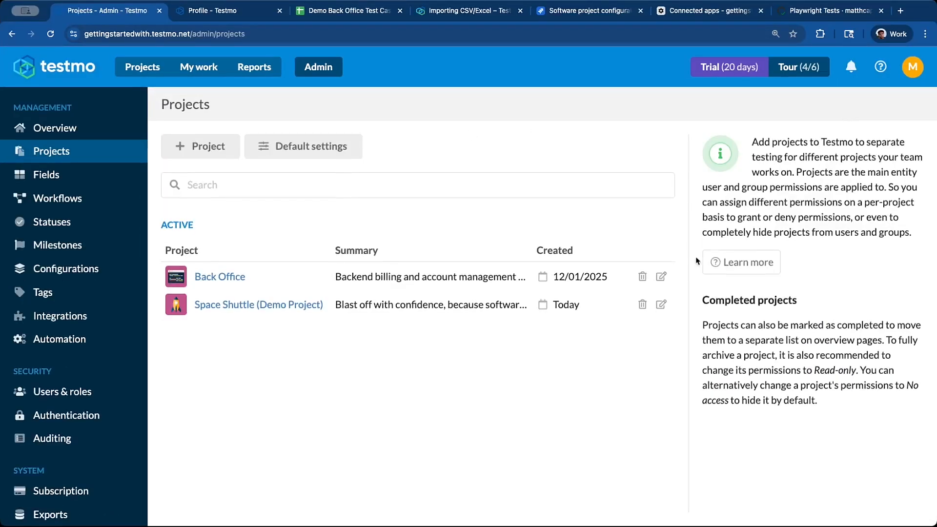
left_click(661, 277)
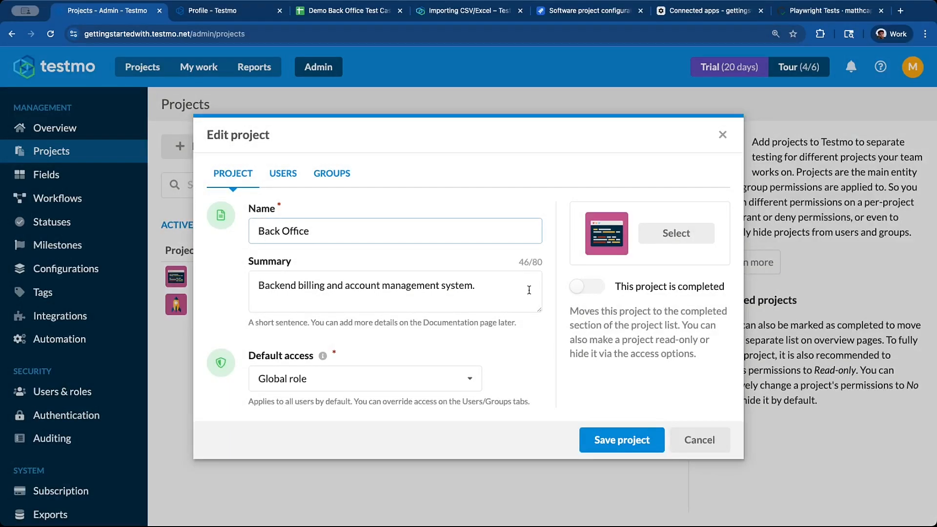
left_click_drag(506, 291, 256, 287)
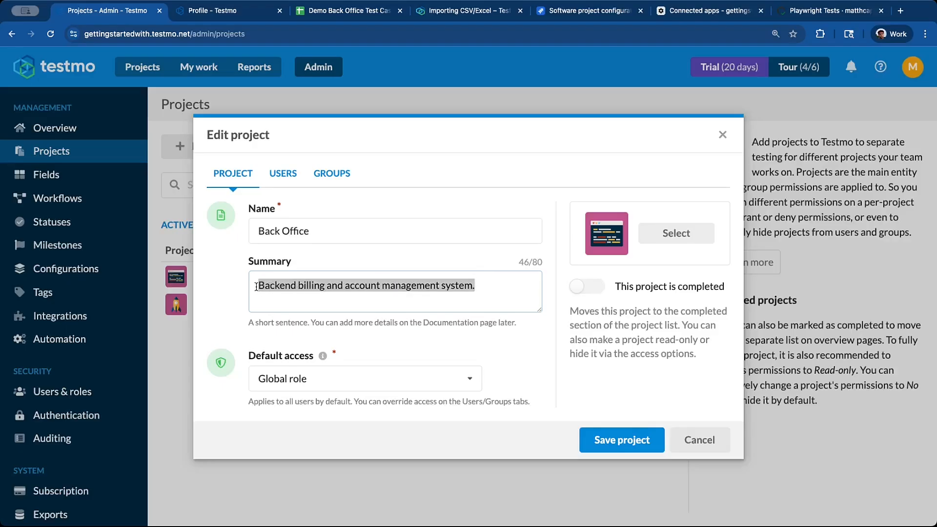
left_click(461, 380)
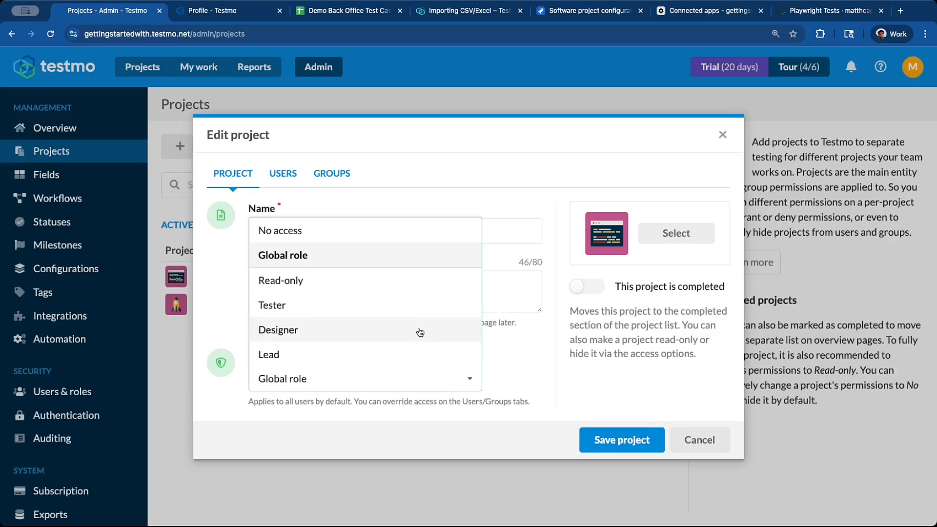
left_click(545, 368)
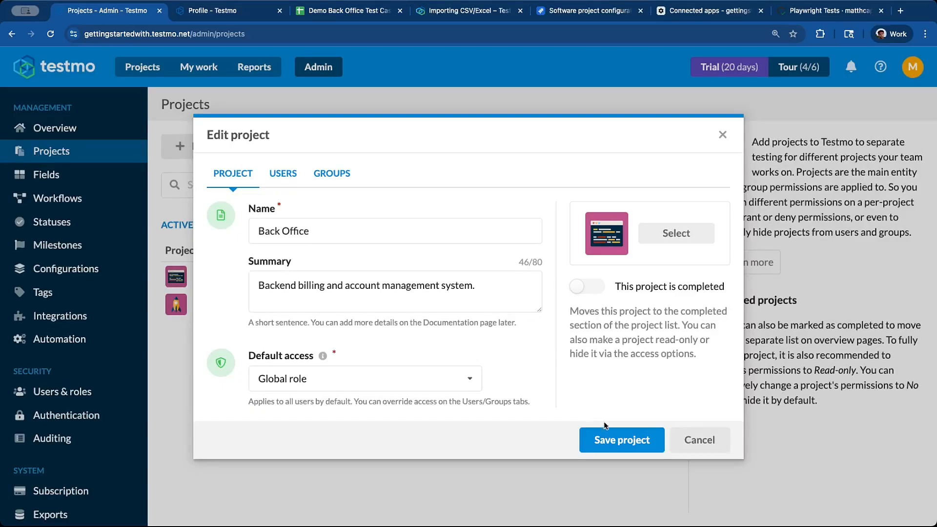
left_click(610, 441)
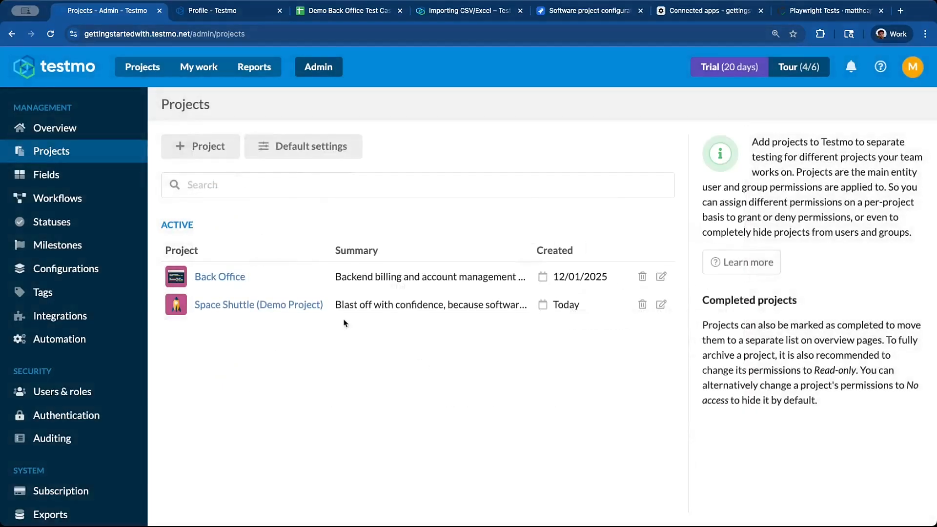
Open the Back Office project's overview from the list of active projects in project administration.
left_click(233, 278)
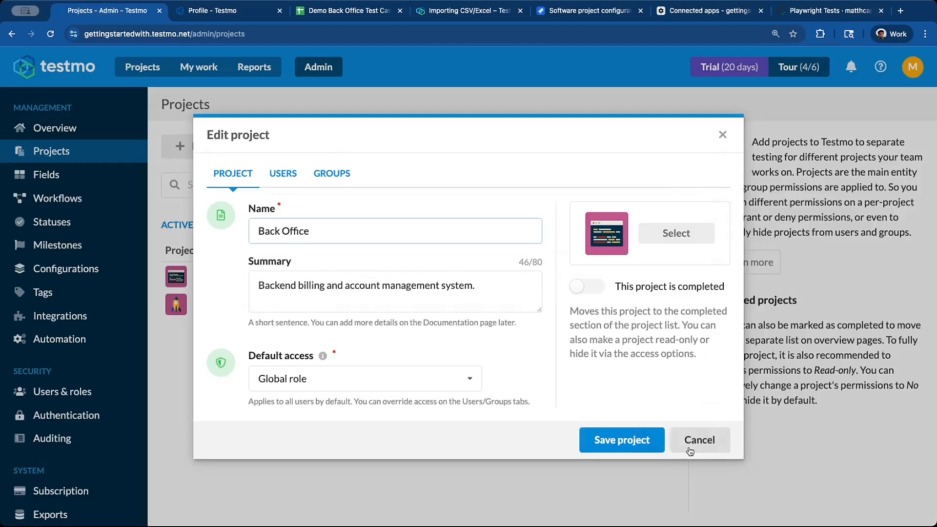
left_click(656, 442)
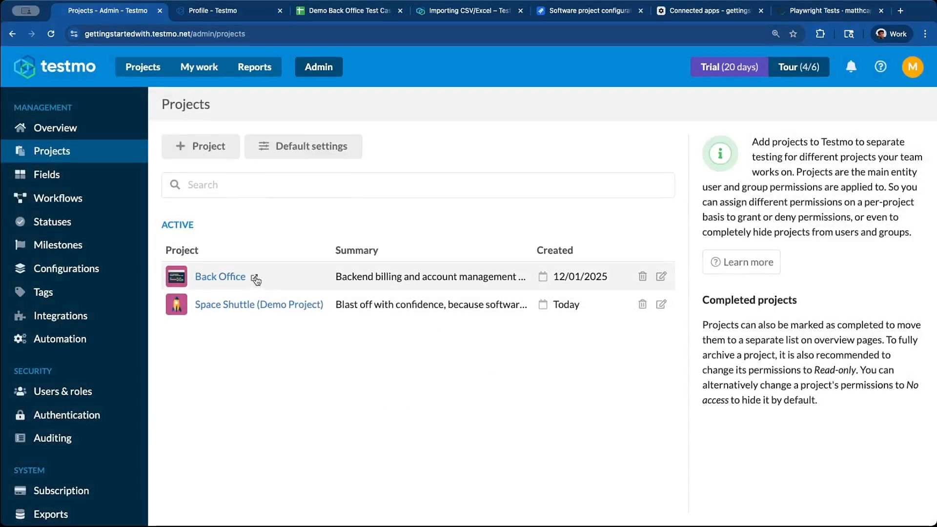
left_click(254, 277)
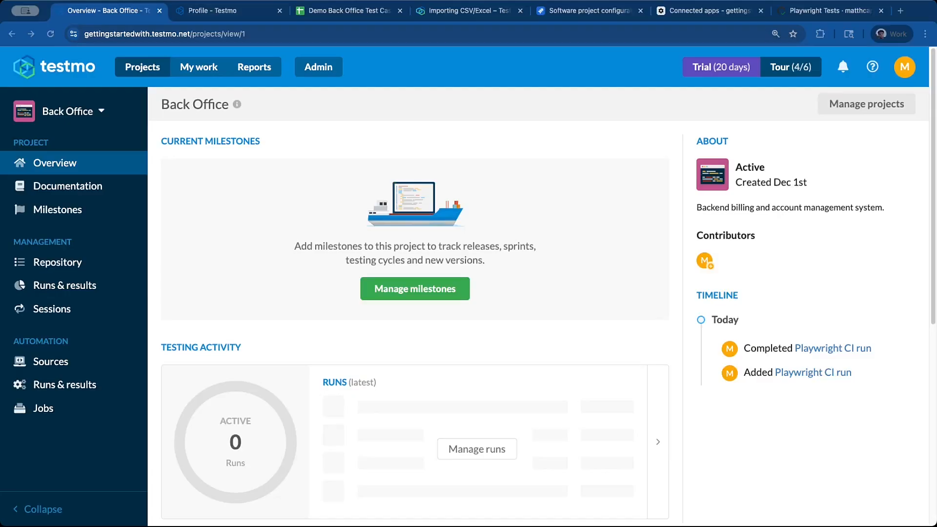
Switch to the Demo Back Office Test Cases spreadsheet in Google Sheets and examine its area, description, priority, preconditions, steps and automated columns.
left_click(372, 14)
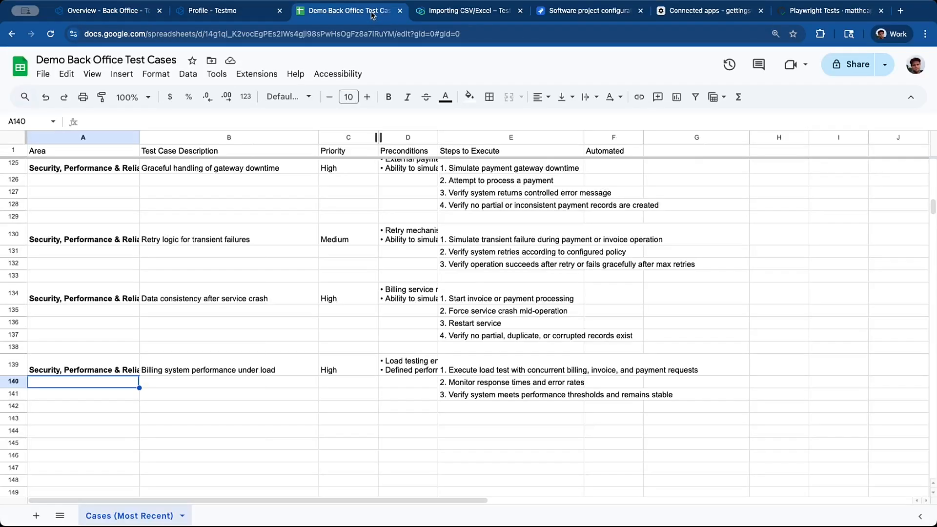
scroll(445, 319, "up", 10)
scroll(445, 319, "up", 15)
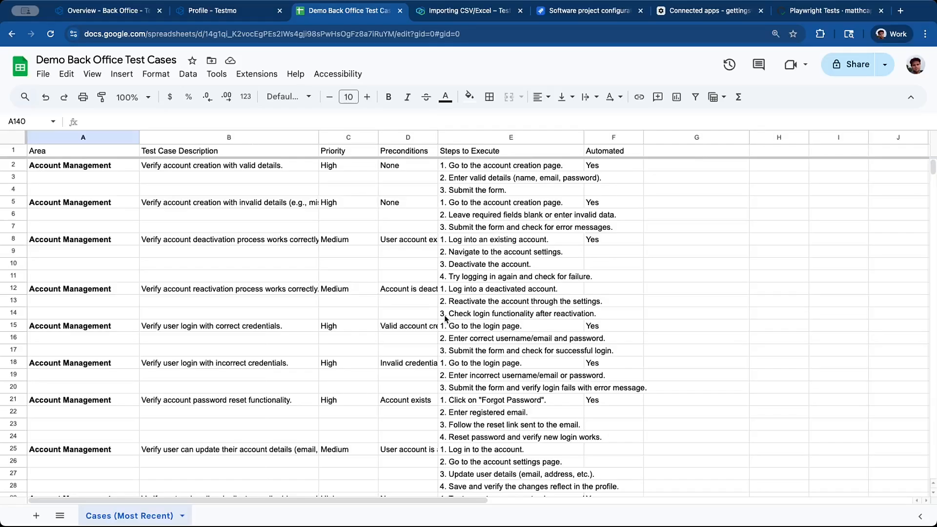
left_click_drag(135, 168, 116, 249)
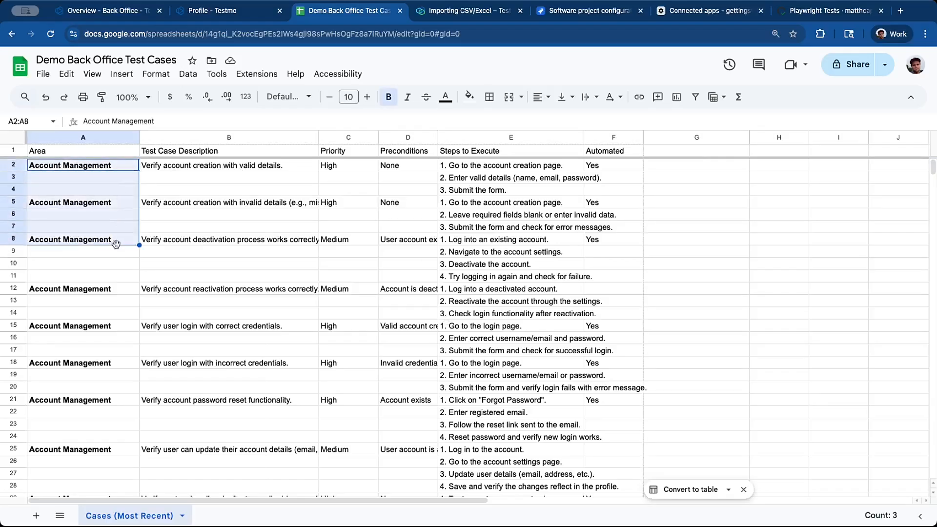
left_click(180, 168)
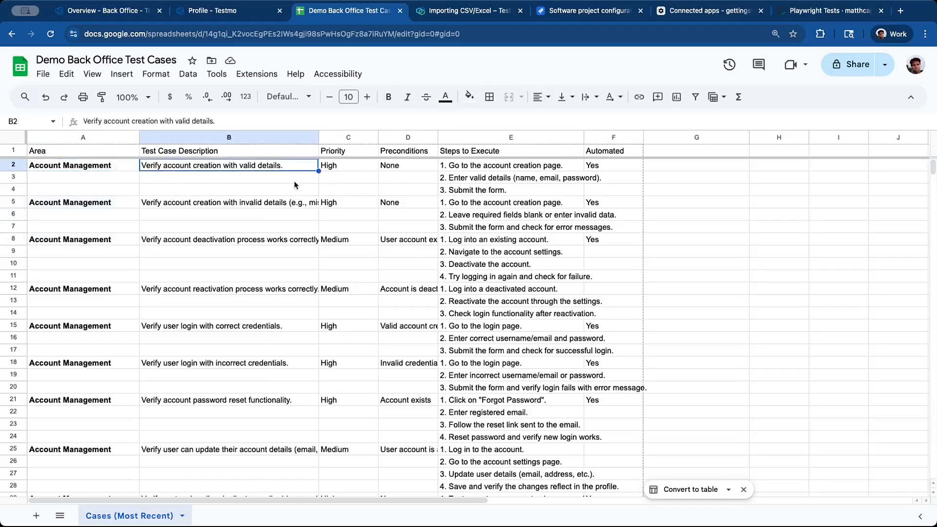
left_click(355, 169)
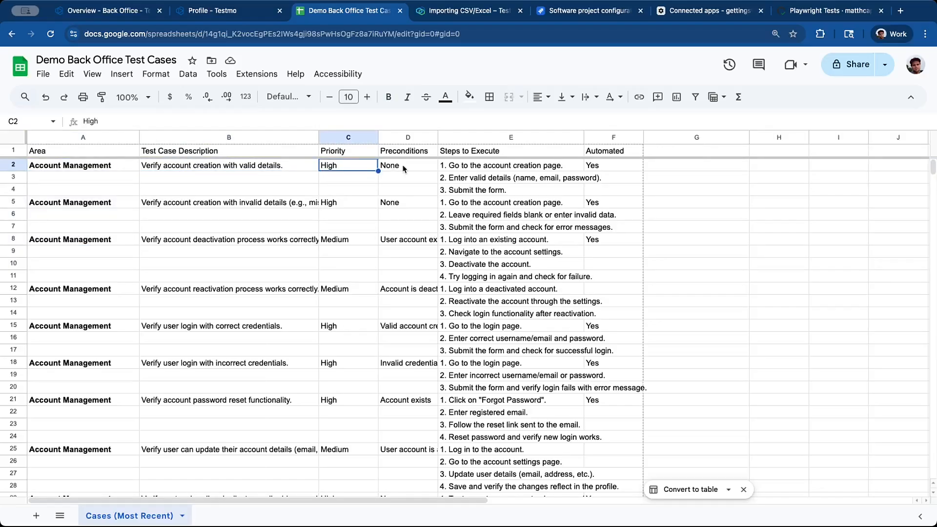
left_click_drag(403, 169, 407, 289)
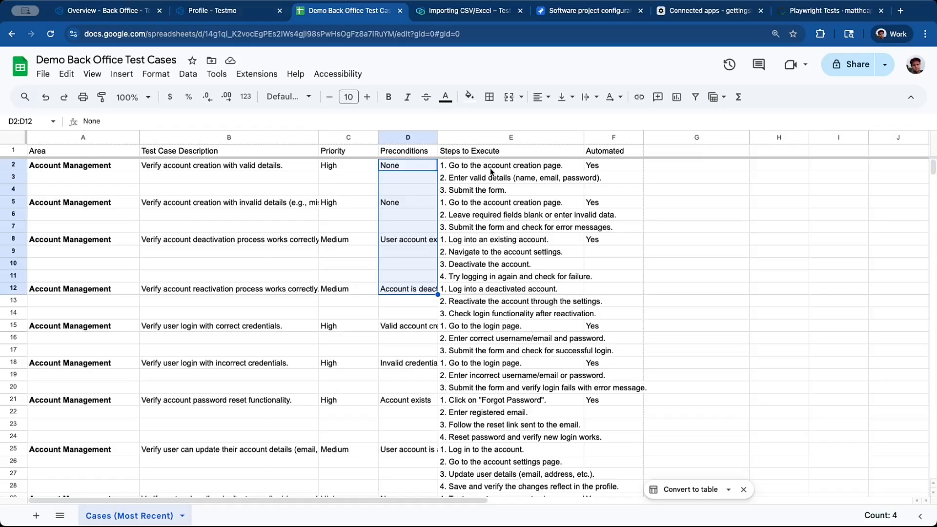
left_click(609, 152)
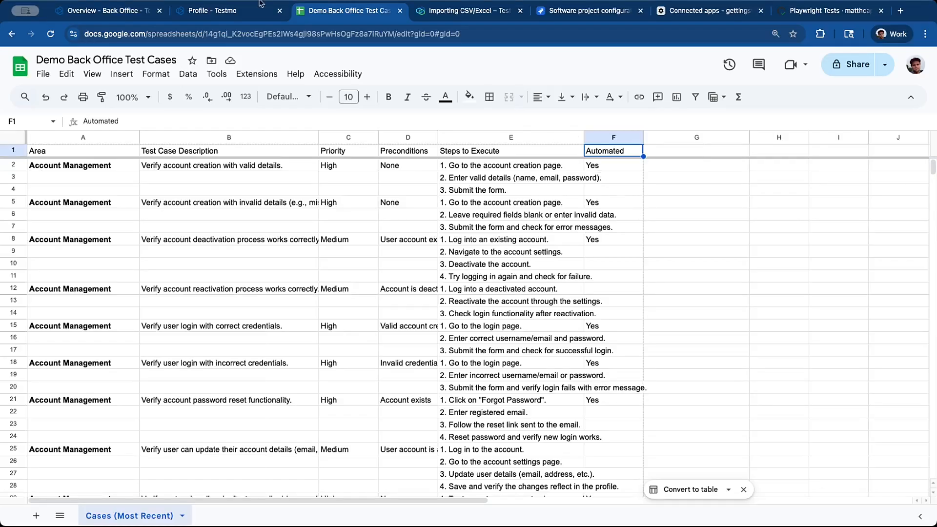
Switch back to Testmo and open the administration page for repository templates and case fields.
left_click(113, 10)
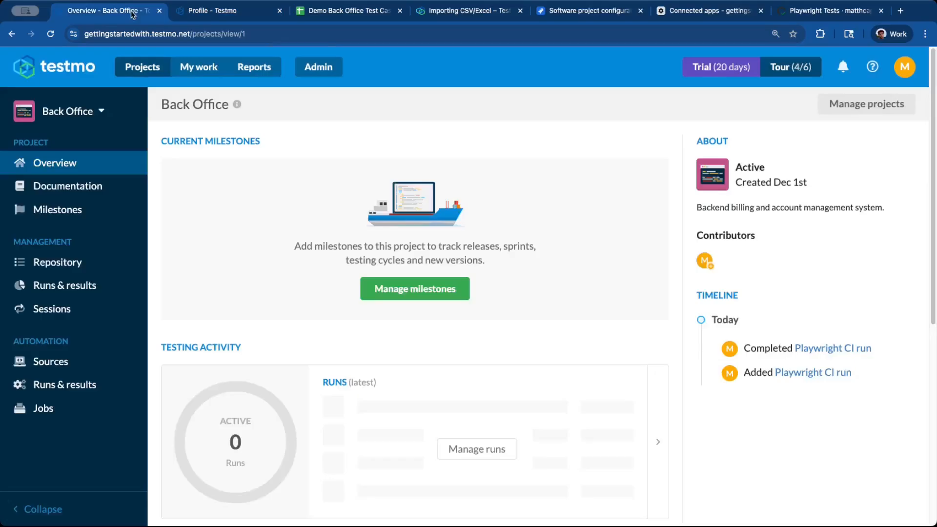
left_click(318, 67)
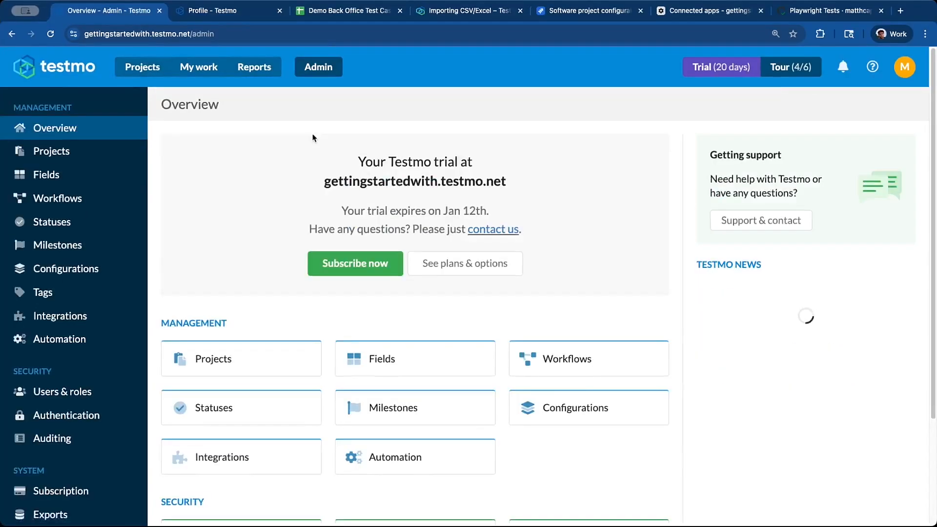
left_click(103, 179)
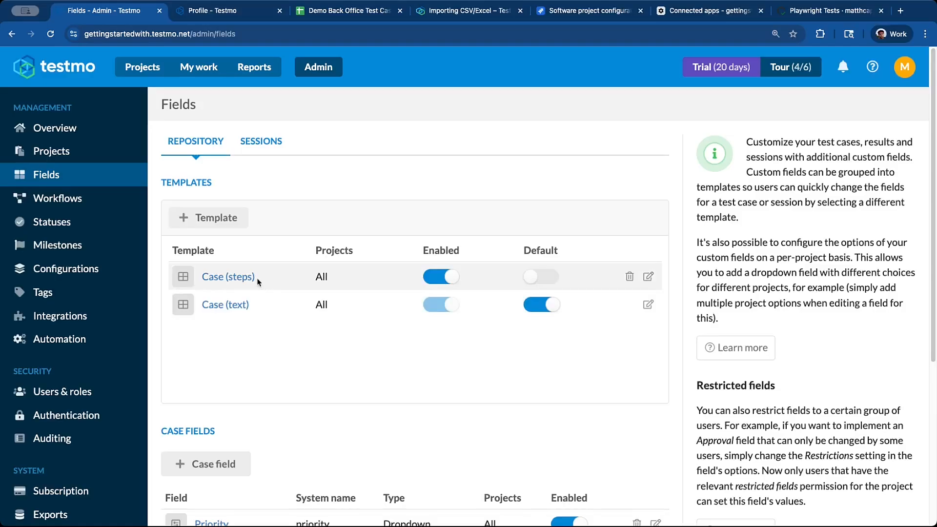
Examine which case fields are assigned to the Case (text) and Case (steps) templates, closing each without saving.
left_click(242, 309)
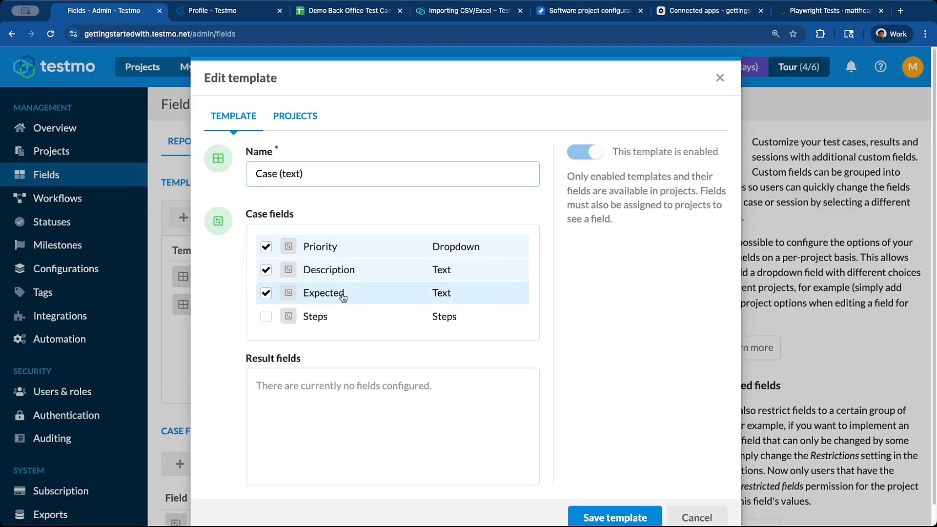
left_click(692, 514)
left_click(243, 279)
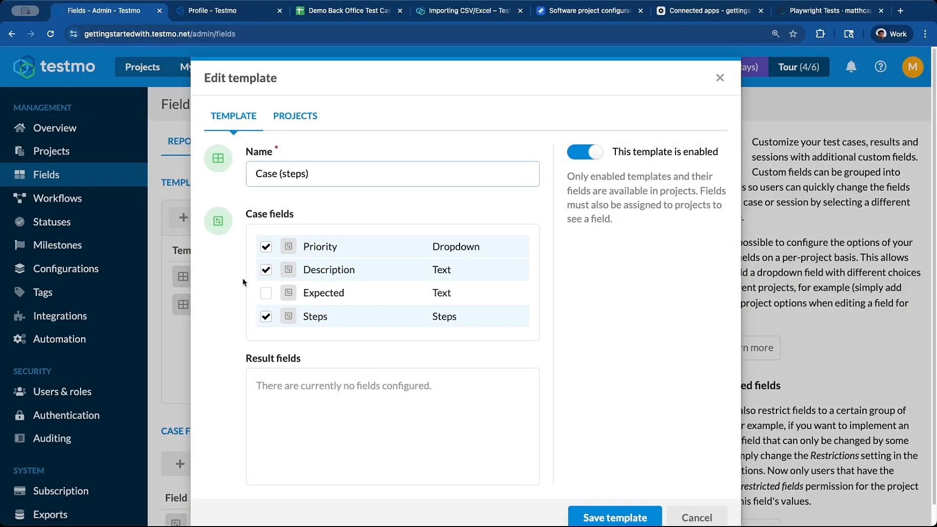
left_click(687, 515)
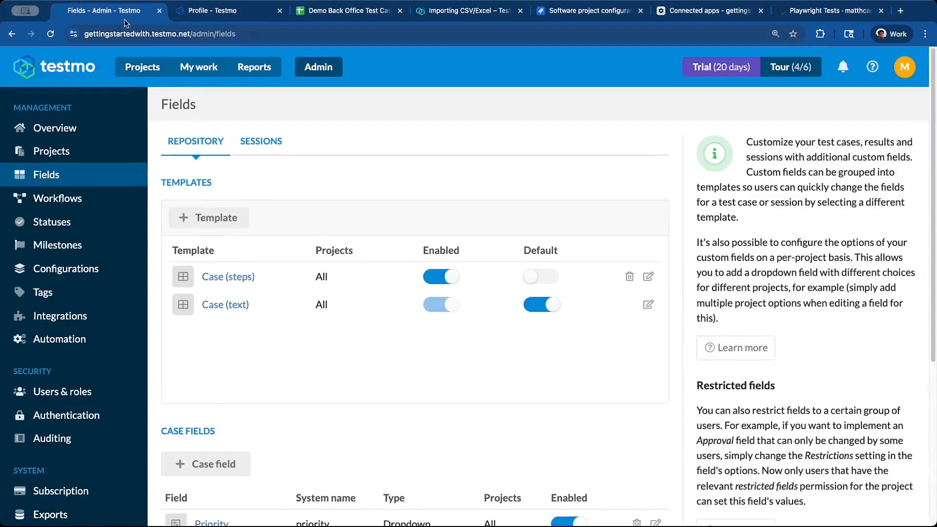
Open the Back Office project's repository and start a new test case.
left_click(143, 67)
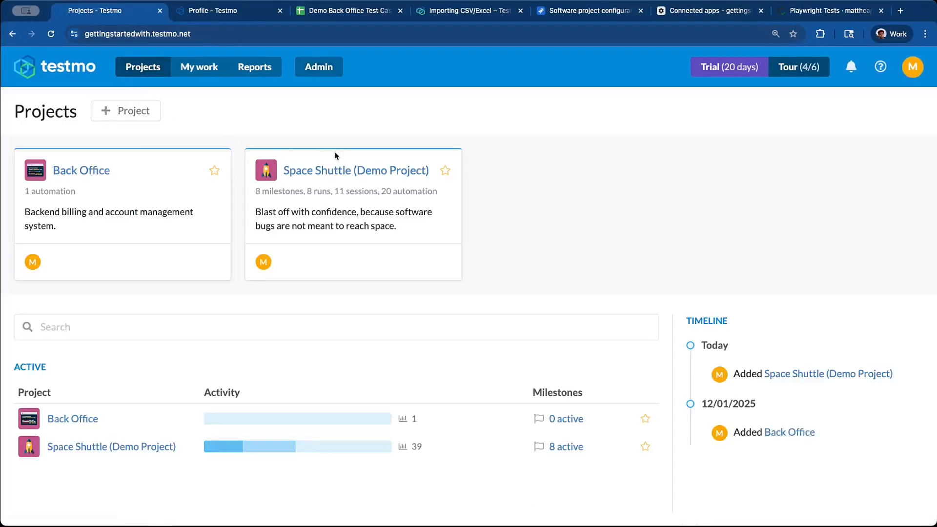
left_click(78, 170)
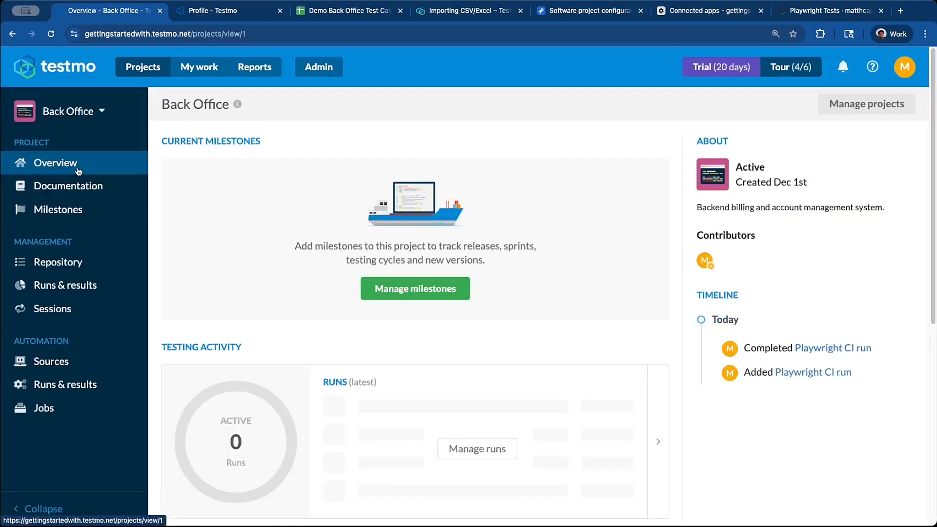
left_click(93, 262)
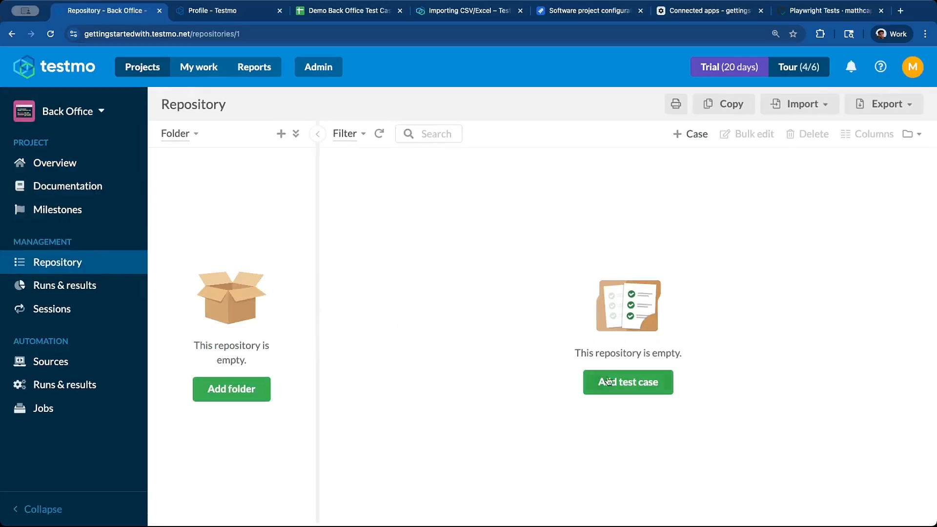
left_click(628, 386)
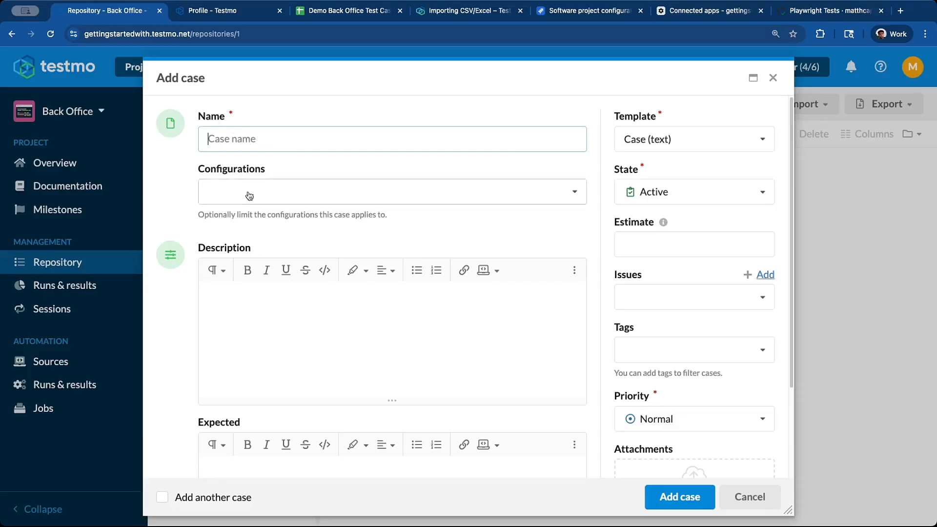
Examine the new case form's description, expected and priority fields and its available state options.
scroll(251, 279, "down", 3)
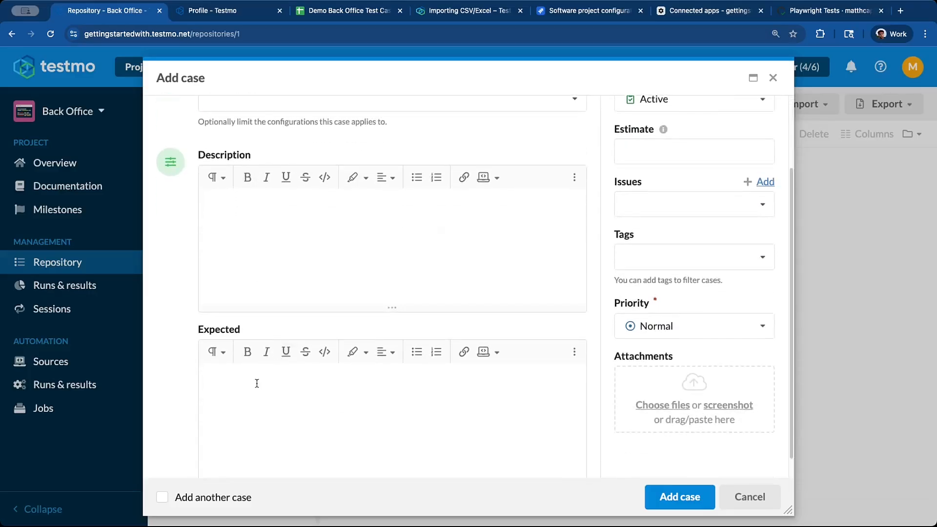
scroll(397, 395, "down", 1)
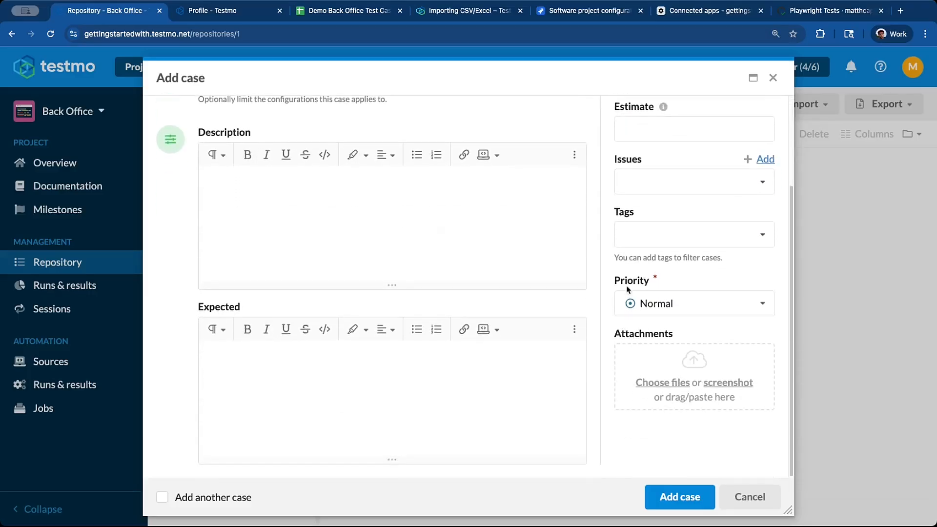
scroll(625, 289, "up", 3)
scroll(707, 174, "up", 2)
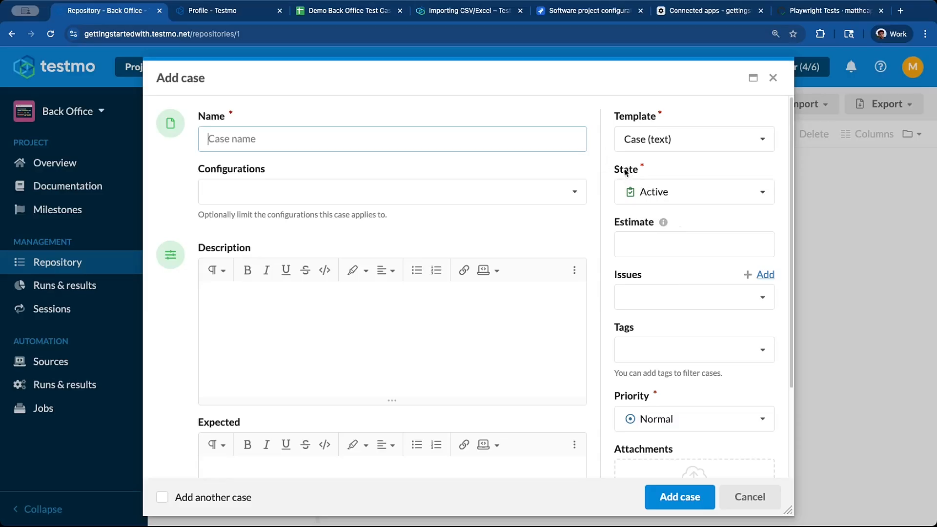
left_click(670, 195)
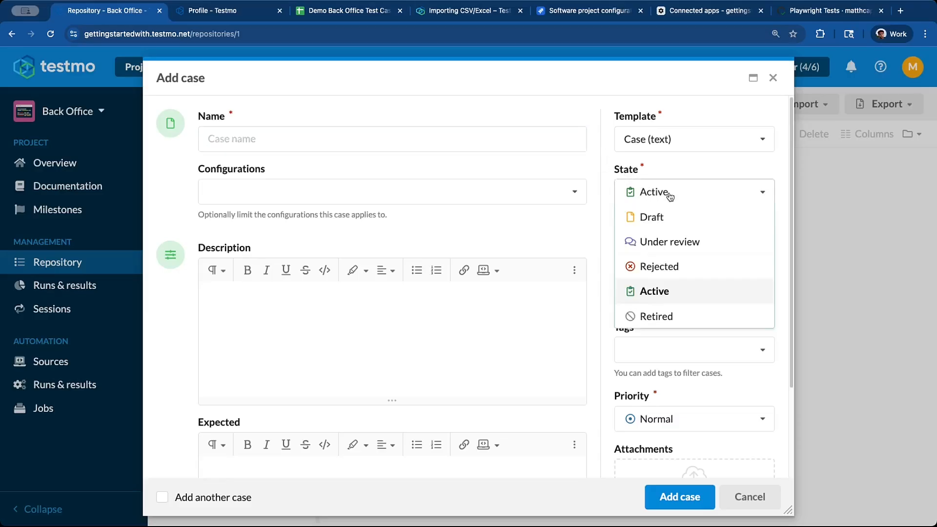
left_click(721, 170)
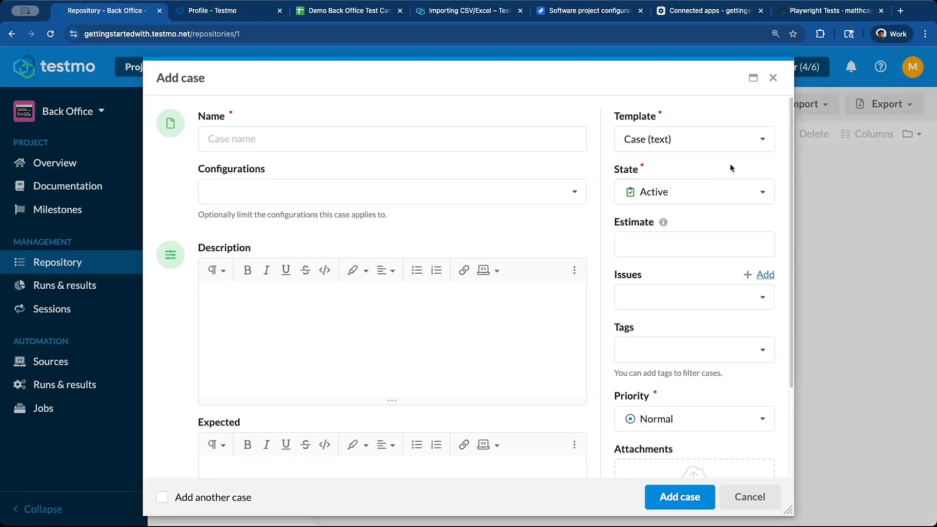
Switch the new case to the Case (steps) template and add a first step "Step 1" with expected result "Expected 1".
left_click(738, 146)
left_click(729, 165)
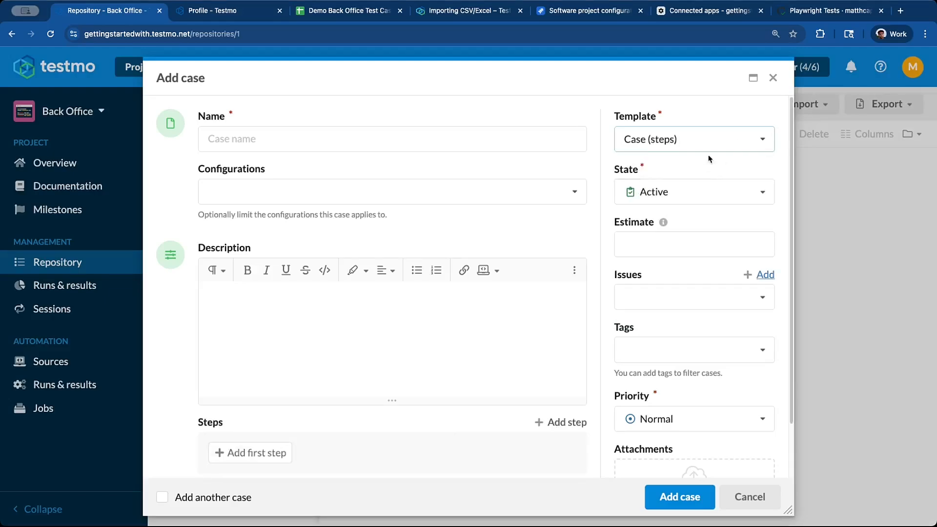
scroll(556, 319, "down", 3)
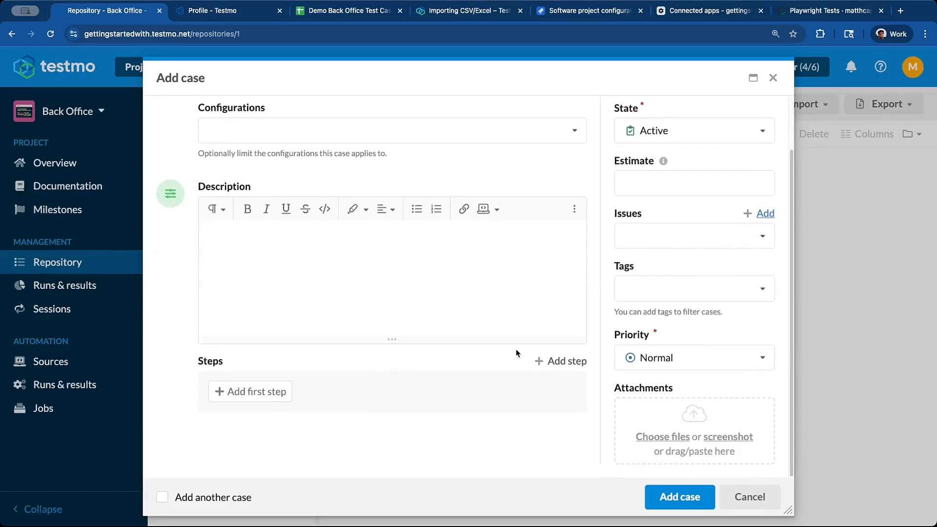
left_click(274, 390)
left_click(274, 388)
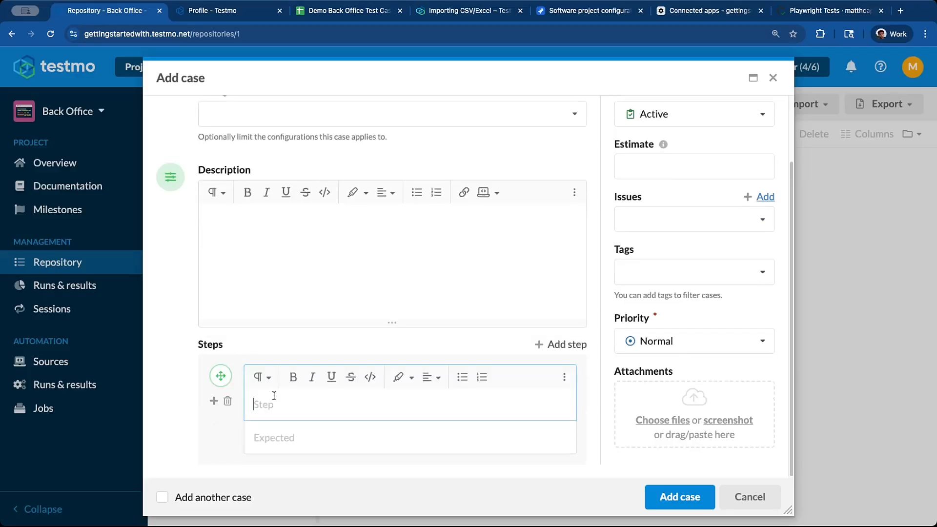
type("Step 1")
key("Tab")
type("Expected 1")
key("Return")
key("BackSpace")
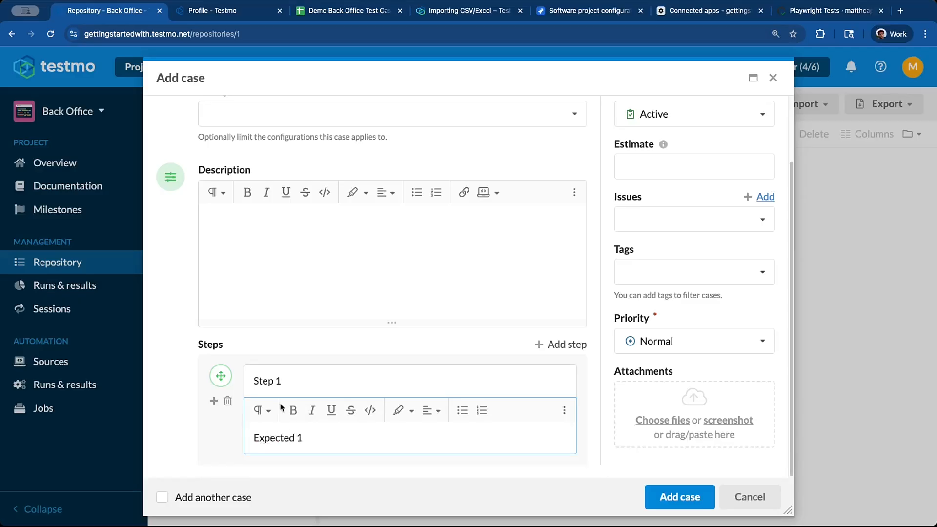
Add a second step "Step 2" with expected result "Expected result 2" to the new case, and discard the case.
left_click(566, 344)
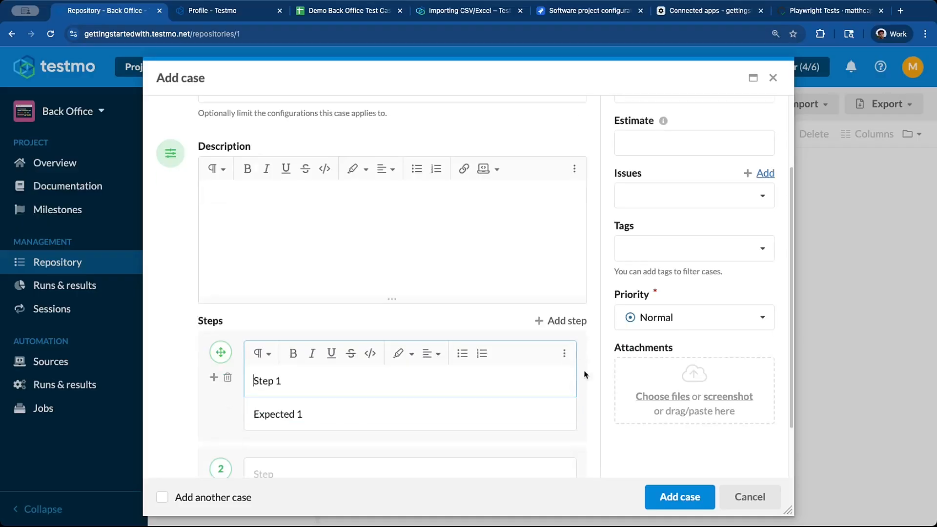
scroll(586, 374, "down", 2)
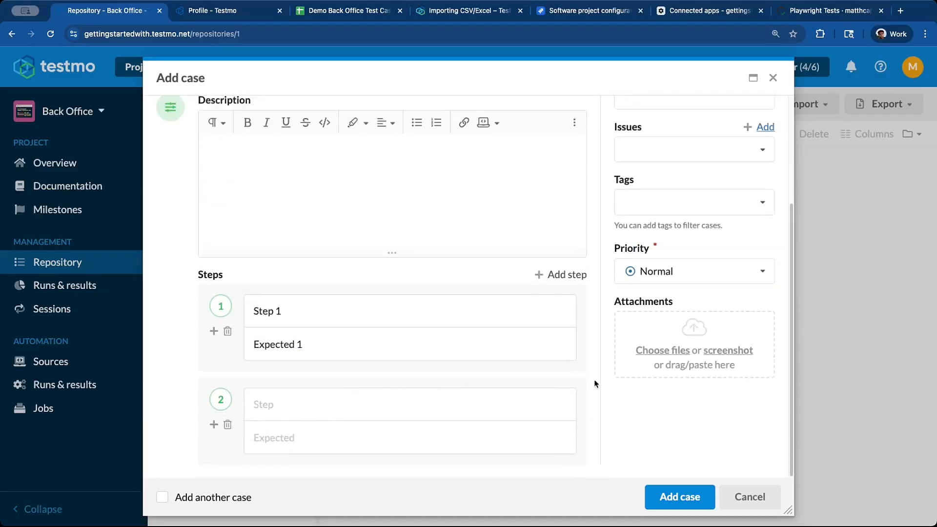
left_click(382, 409)
type("Step 2")
key("Tab")
type("Expected result 2")
key("Return")
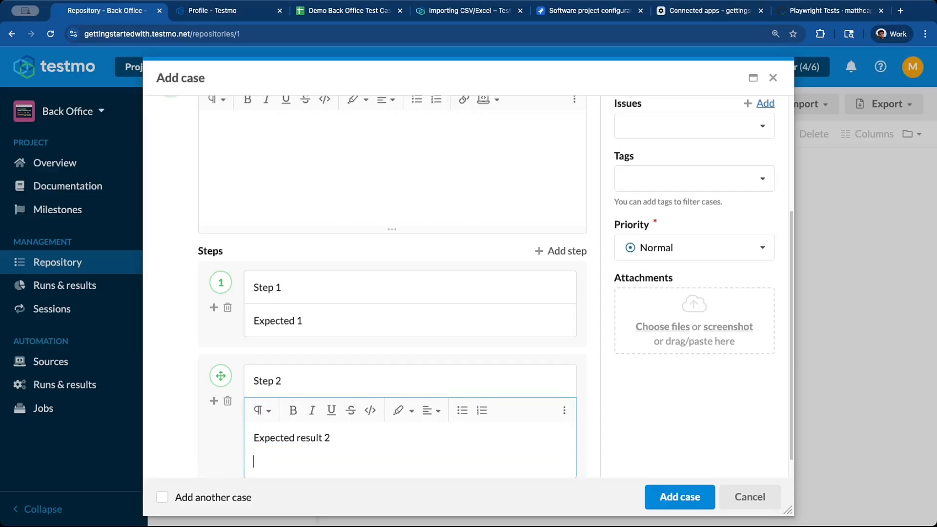
left_click(593, 378)
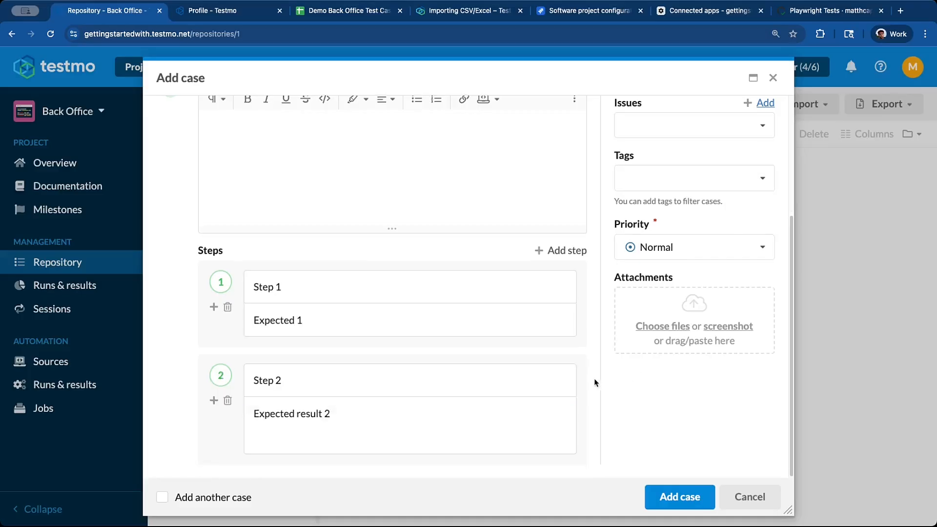
scroll(592, 378, "up", 4)
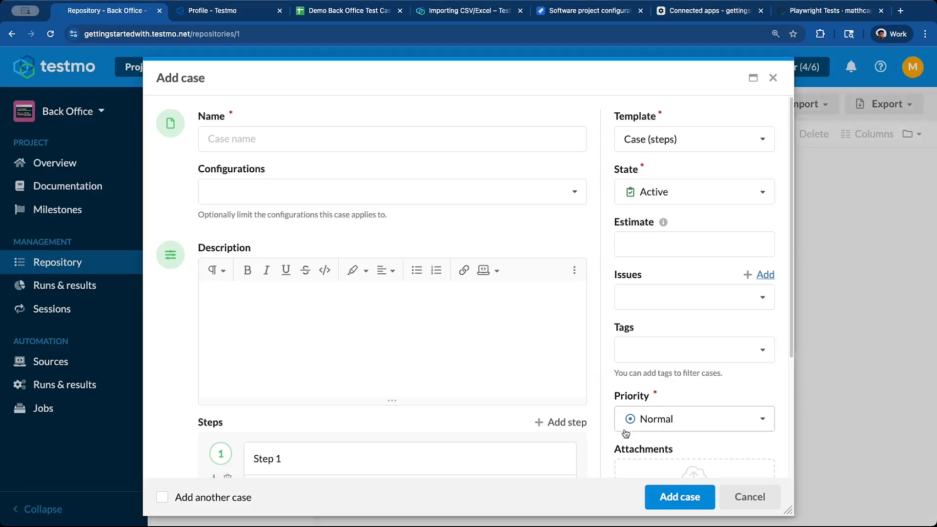
left_click(750, 497)
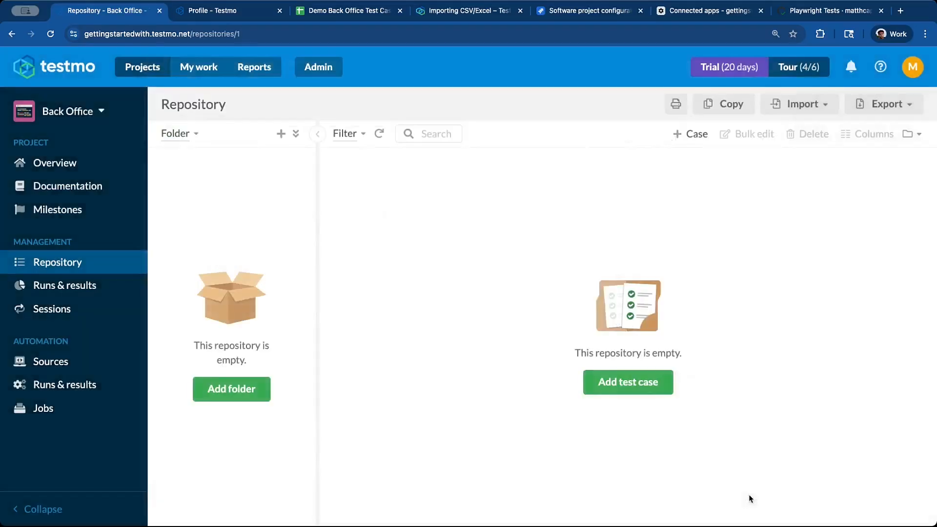
Return to the fields page in administration and review the existing repository case fields.
left_click(317, 71)
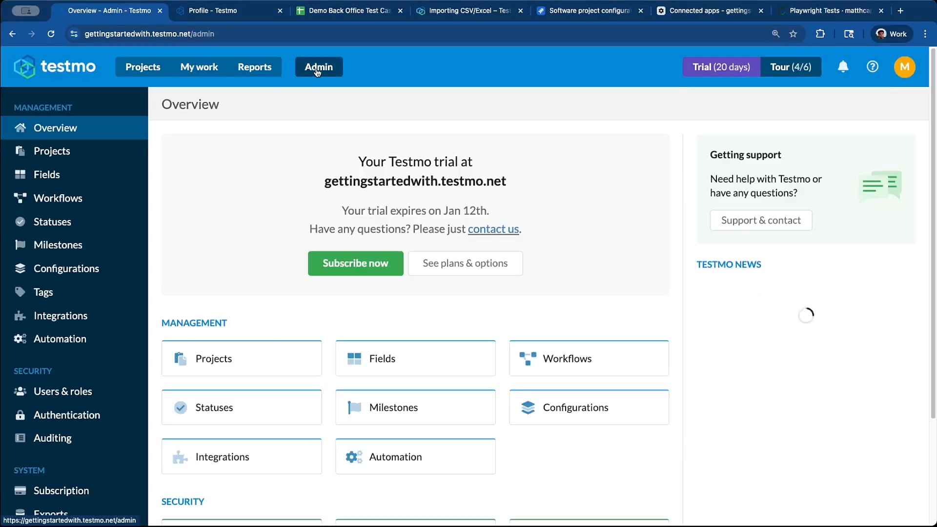
left_click(91, 176)
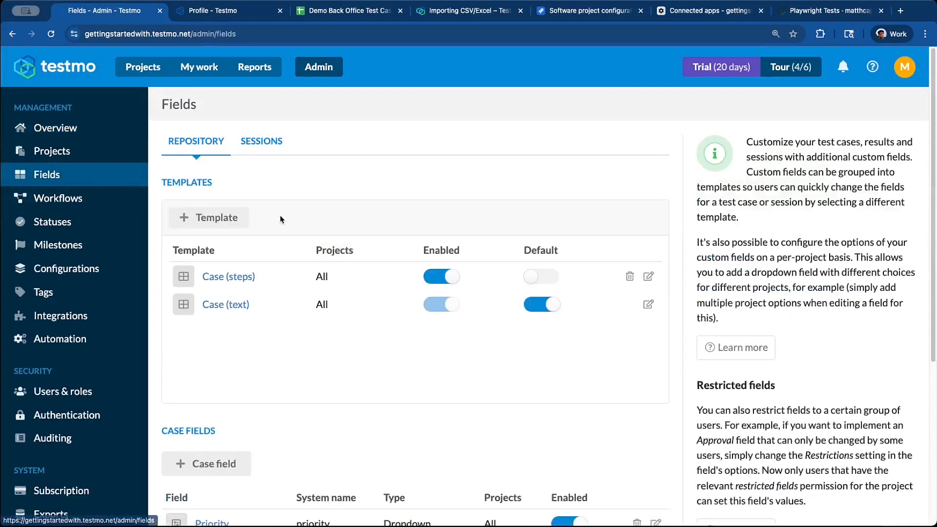
scroll(279, 228, "down", 5)
scroll(270, 214, "up", 1)
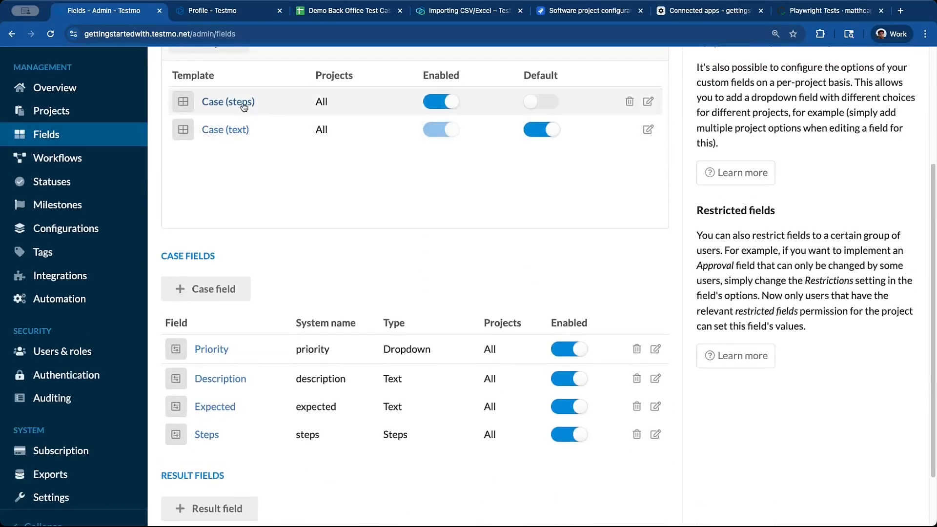
Switch to the Demo Back Office Test Cases spreadsheet in Google Sheets and check its steps, Preconditions and Automated columns.
left_click(341, 10)
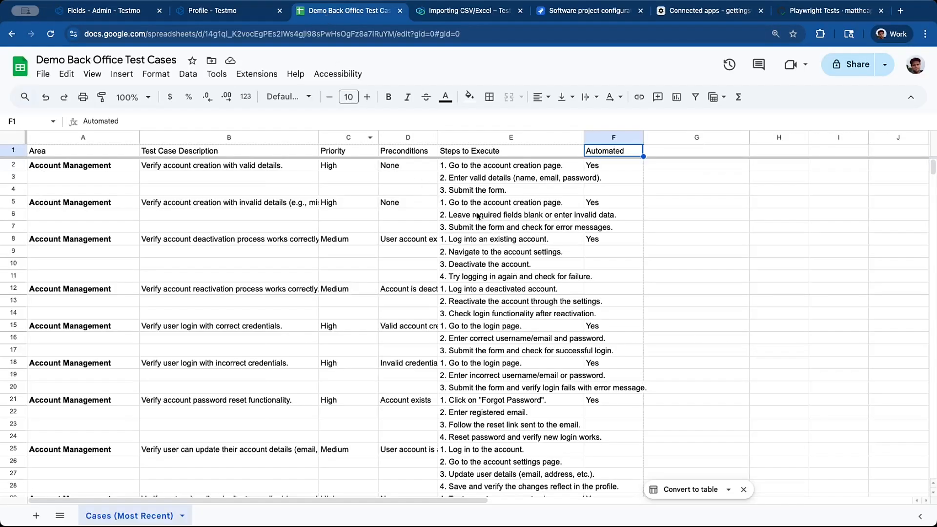
left_click_drag(463, 181, 463, 192)
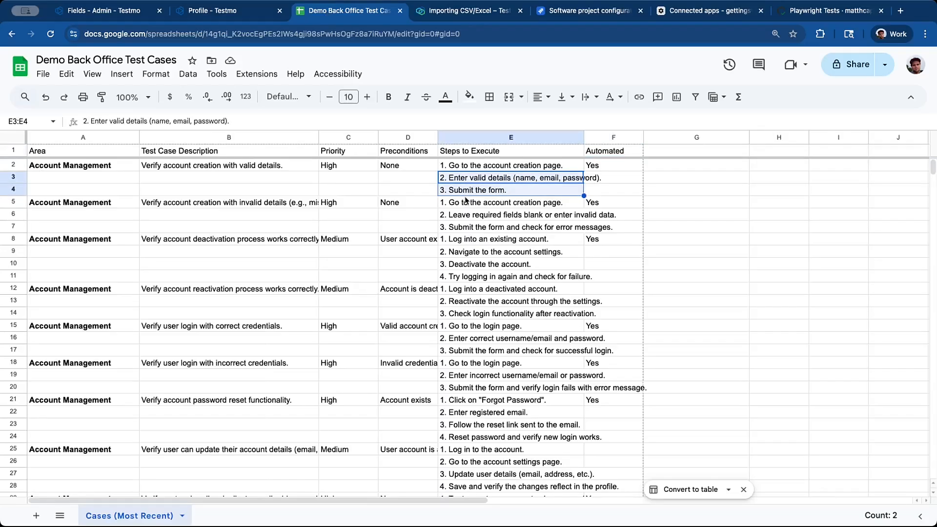
left_click(432, 153)
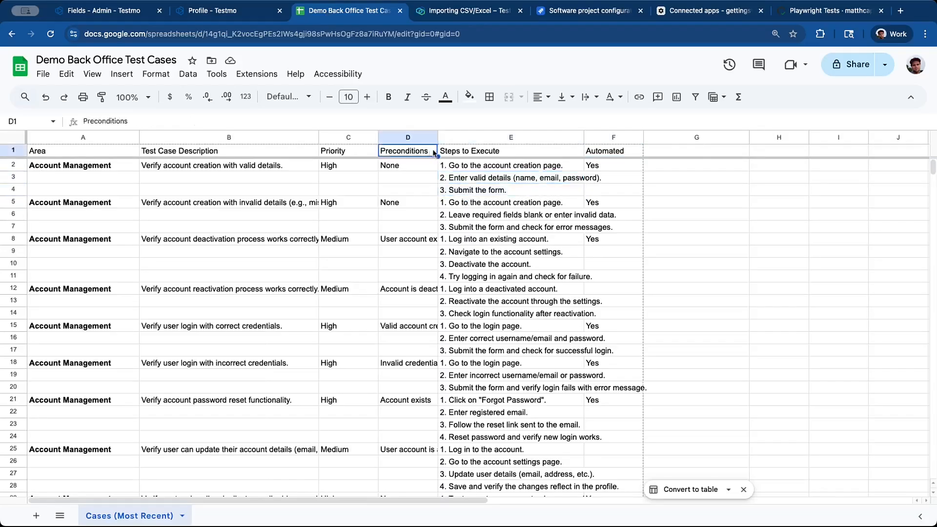
left_click(617, 155)
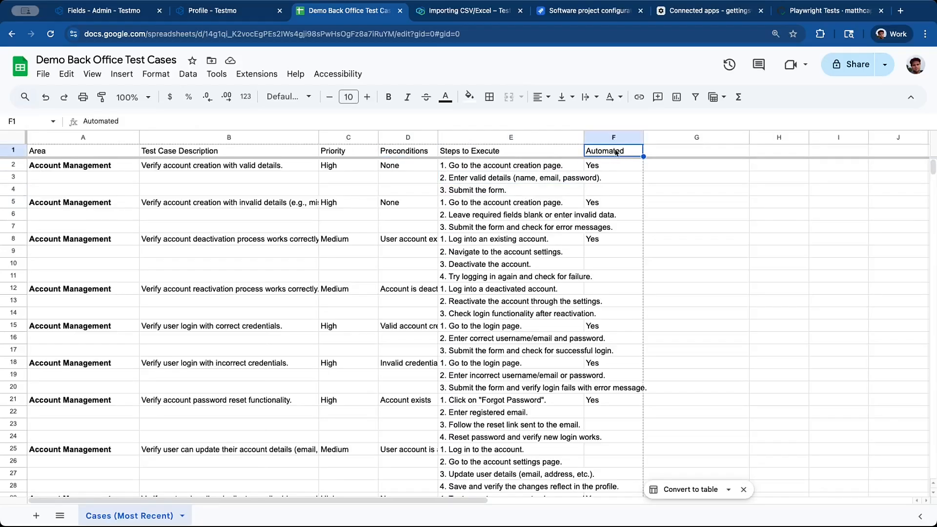
Switch back to Testmo and start a new case field named Preconditions with the type Text.
left_click(125, 11)
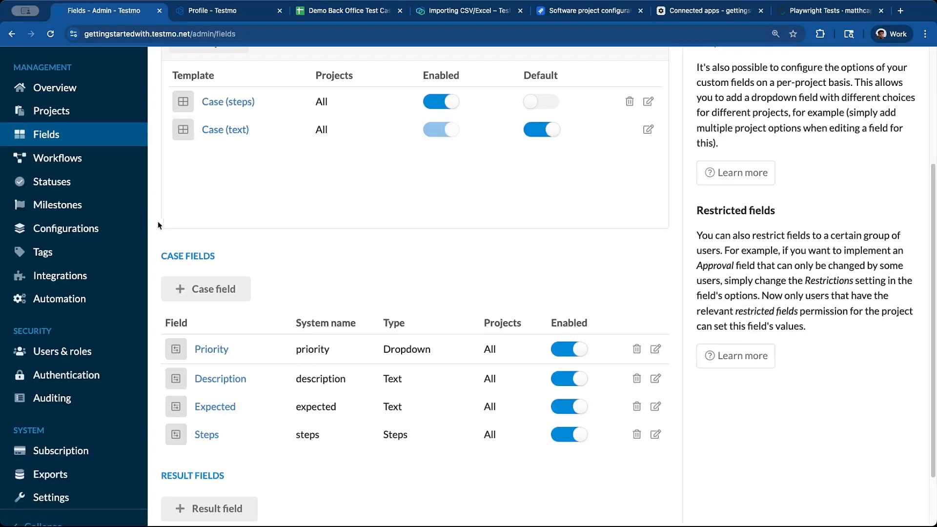
left_click(208, 289)
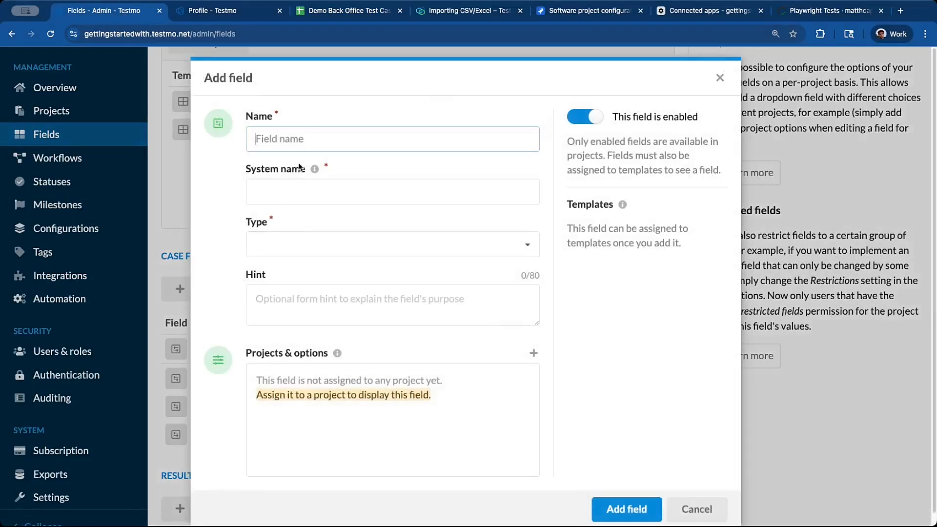
type("Preconditions")
key("Tab")
key("Tab")
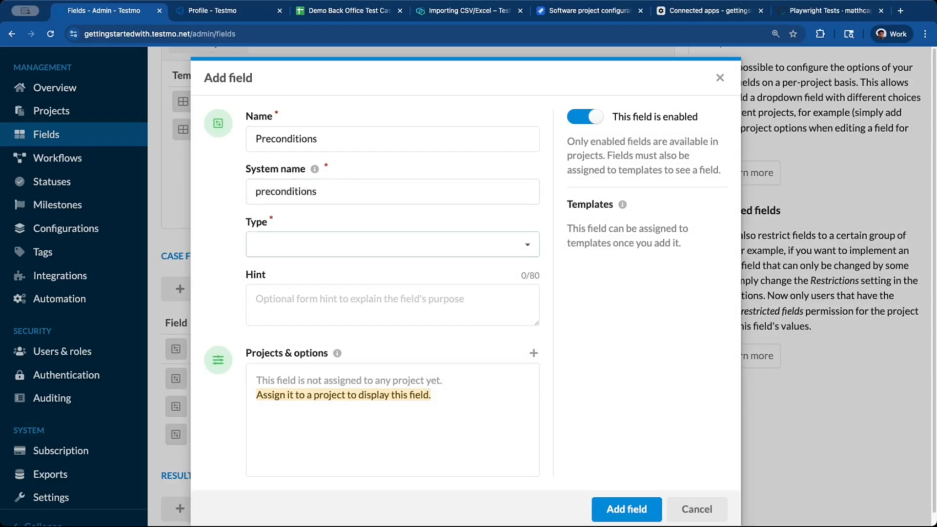
left_click(295, 243)
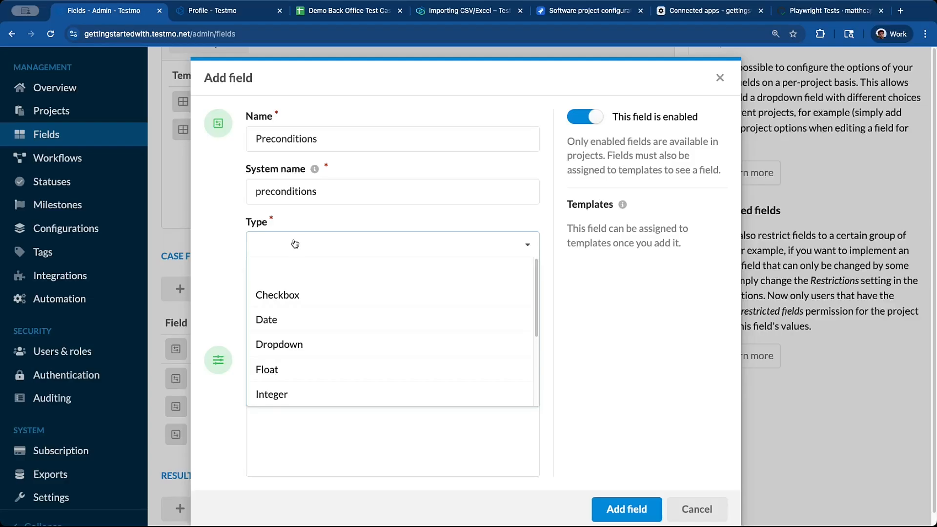
scroll(330, 298, "down", 2)
scroll(330, 298, "down", 2)
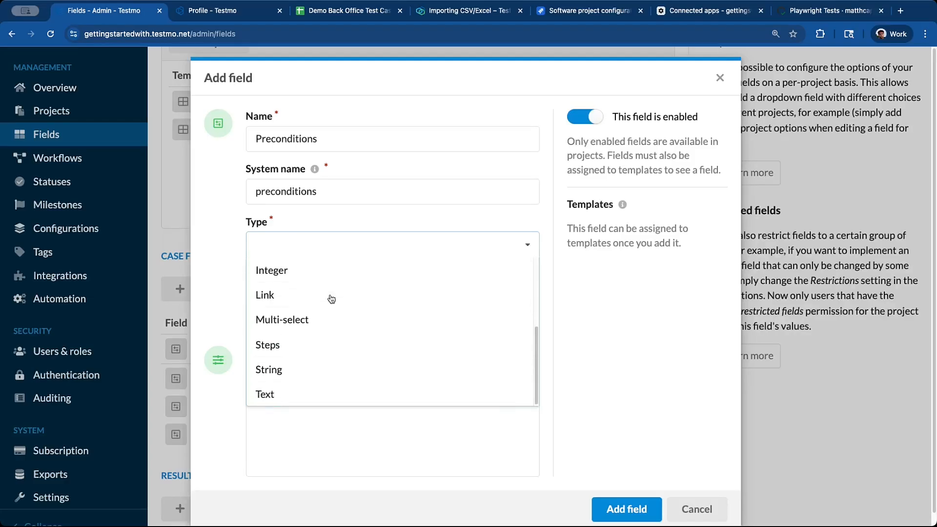
left_click(314, 394)
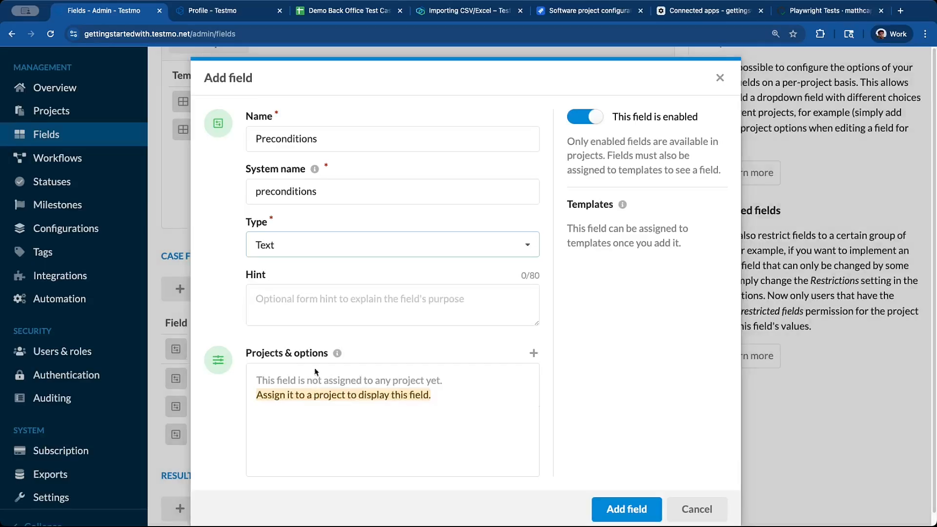
Enter the hint "What needs to be true before you can start testing" for the new Preconditions field.
left_click(328, 293)
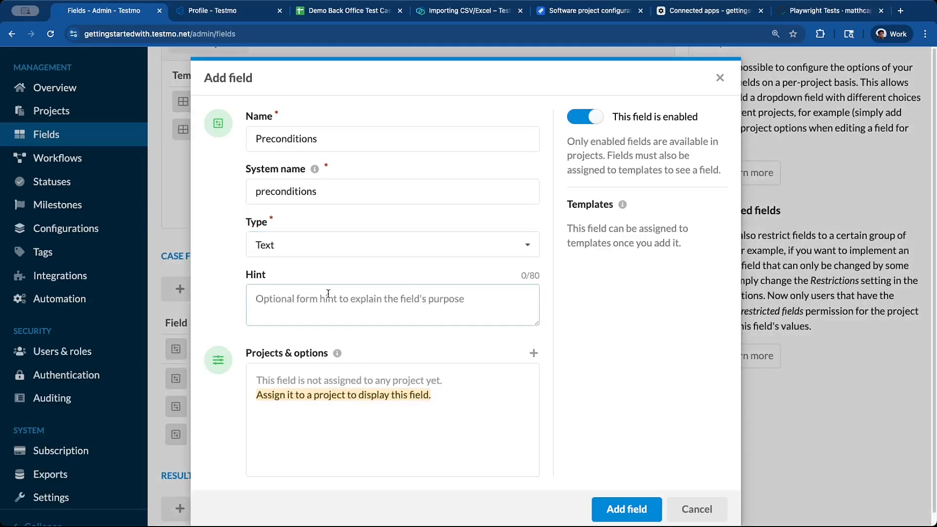
type("What needs ")
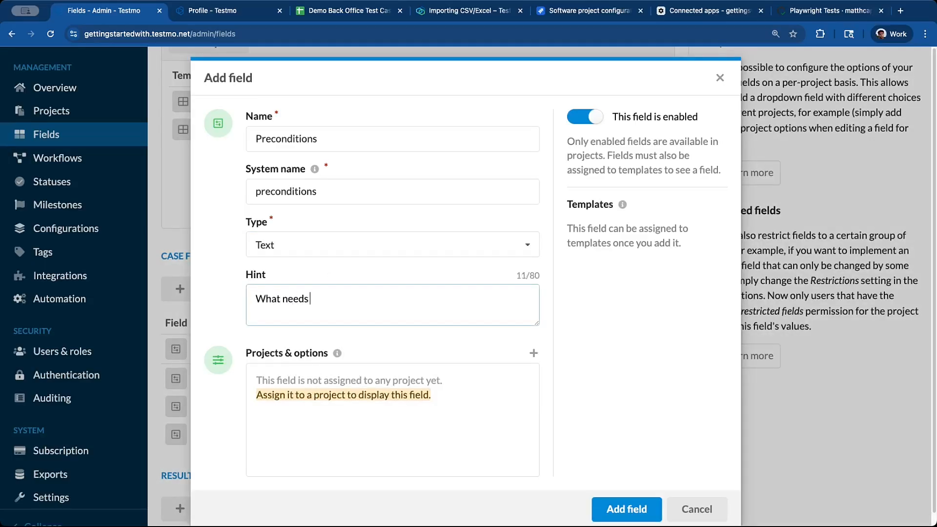
type("to be true before")
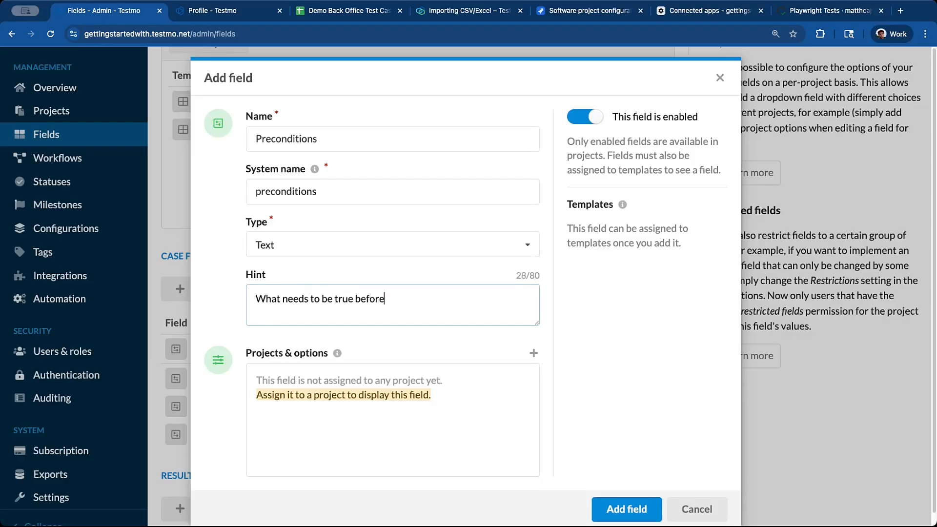
type(" you can start testing")
Assign the Preconditions field to the Back Office and Space Shuttle (Demo Project) projects only, and add the field.
left_click(533, 353)
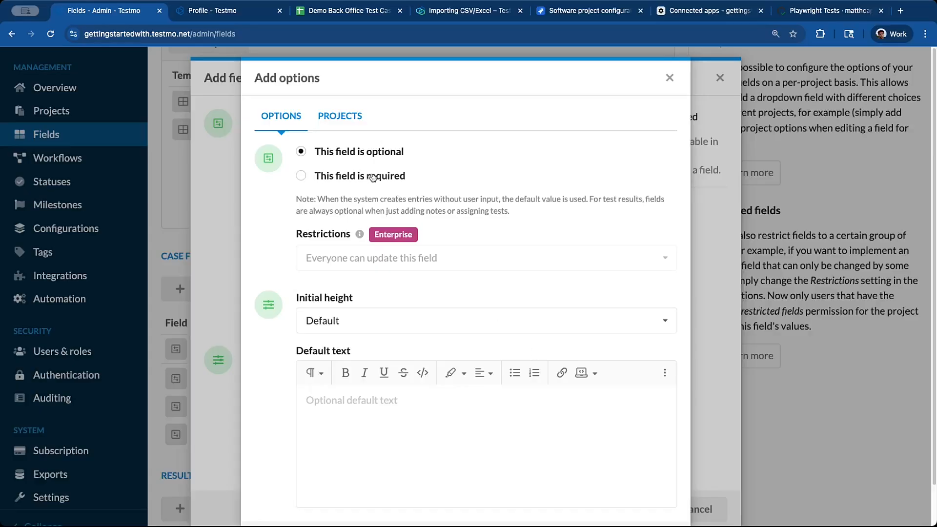
left_click(346, 123)
left_click(276, 212)
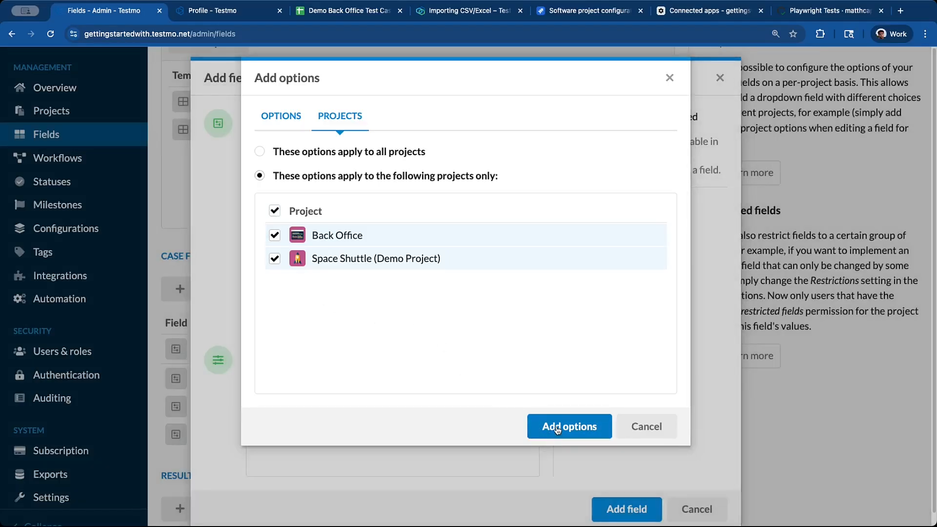
left_click(590, 430)
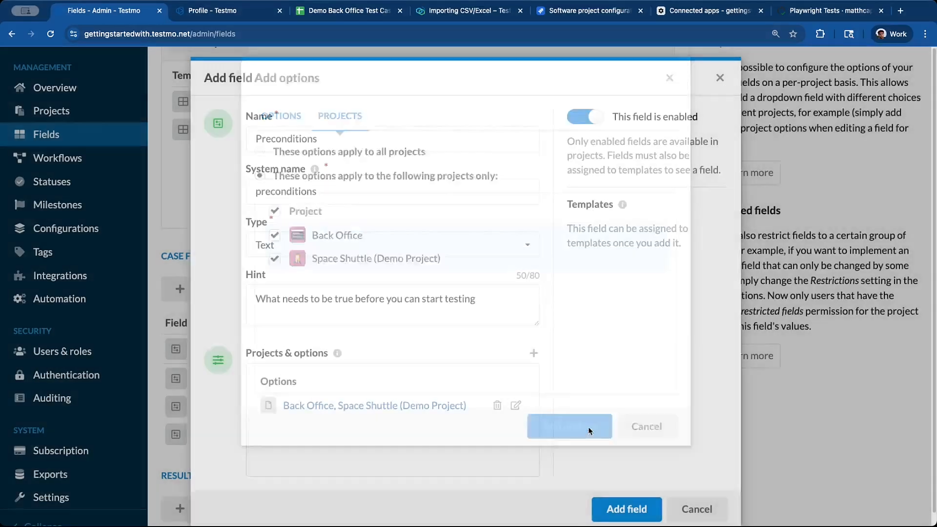
scroll(614, 453, "down", 1)
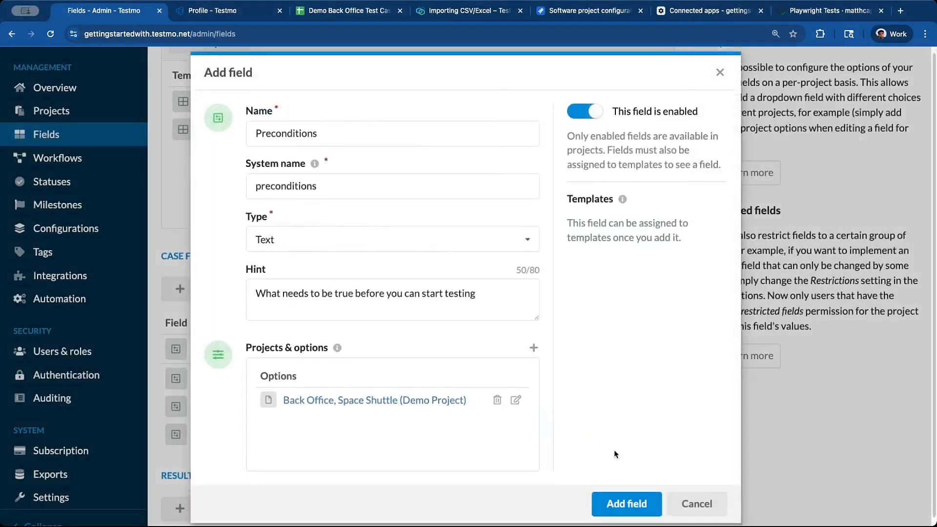
left_click(626, 497)
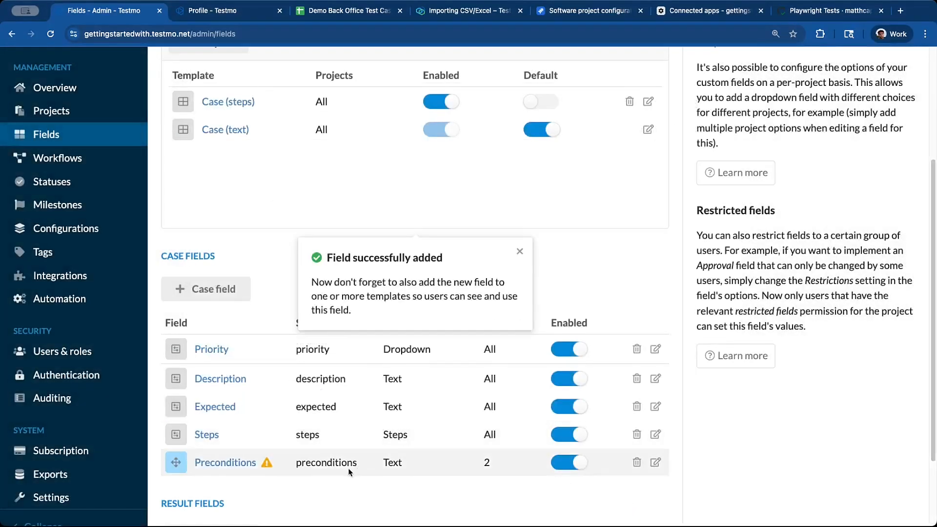
Include the Preconditions field in the Case (steps) template and save the template.
mouse_move(267, 464)
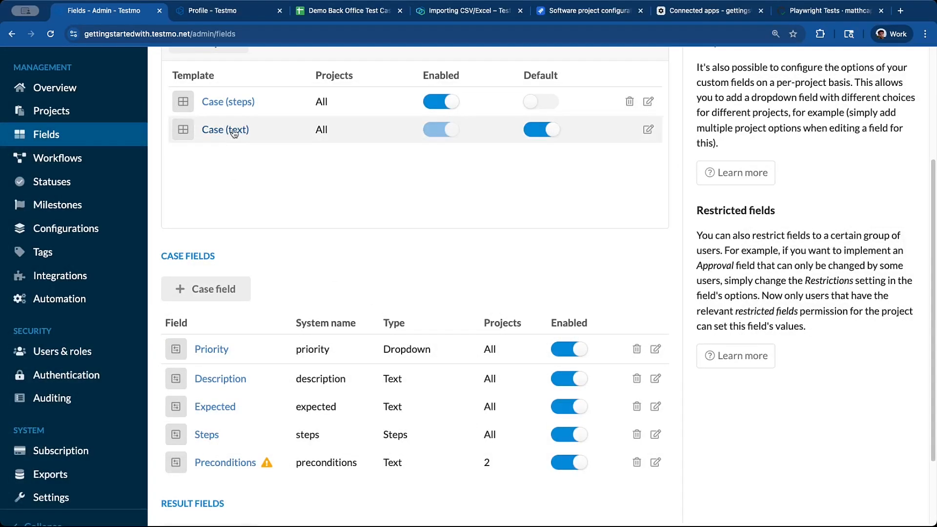
left_click(234, 104)
left_click(322, 298)
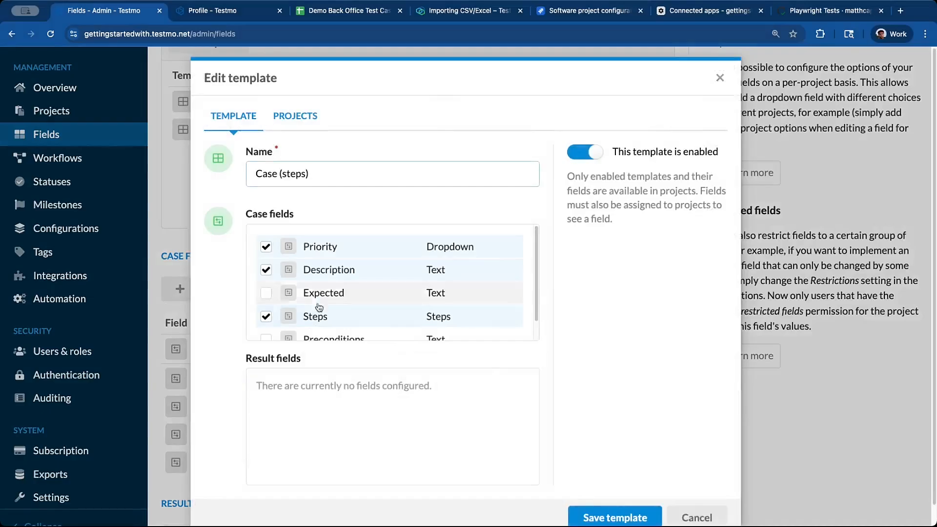
scroll(325, 299, "down", 1)
left_click(316, 317)
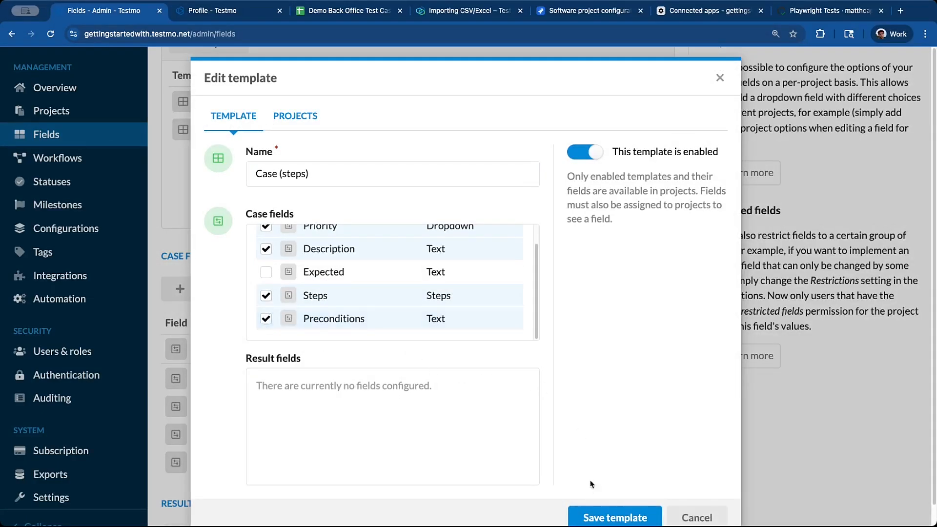
left_click(601, 518)
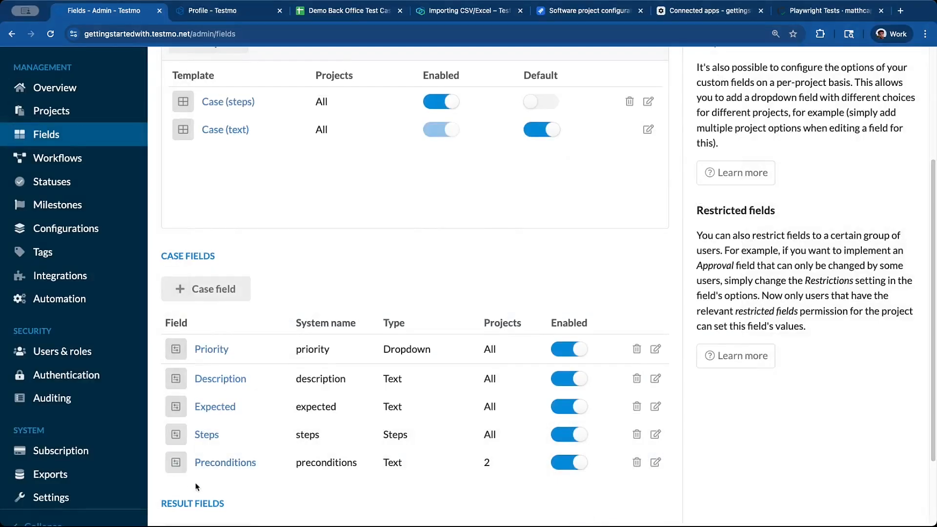
Start a new case field named Automated with the type Checkbox.
left_click(215, 290)
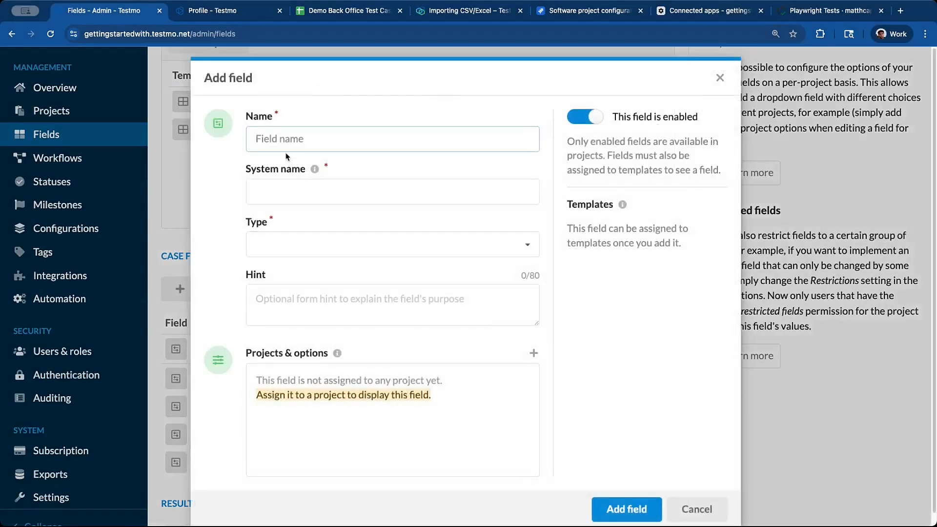
type("Automated")
left_click(293, 183)
left_click(302, 242)
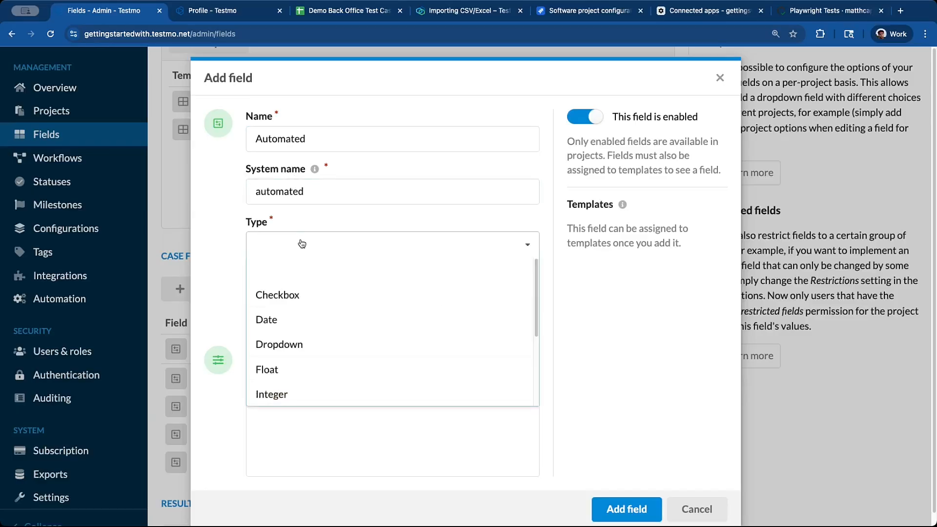
left_click(309, 300)
Enter the hint "Indicate if we have automated this test" for the Automated field.
left_click(327, 304)
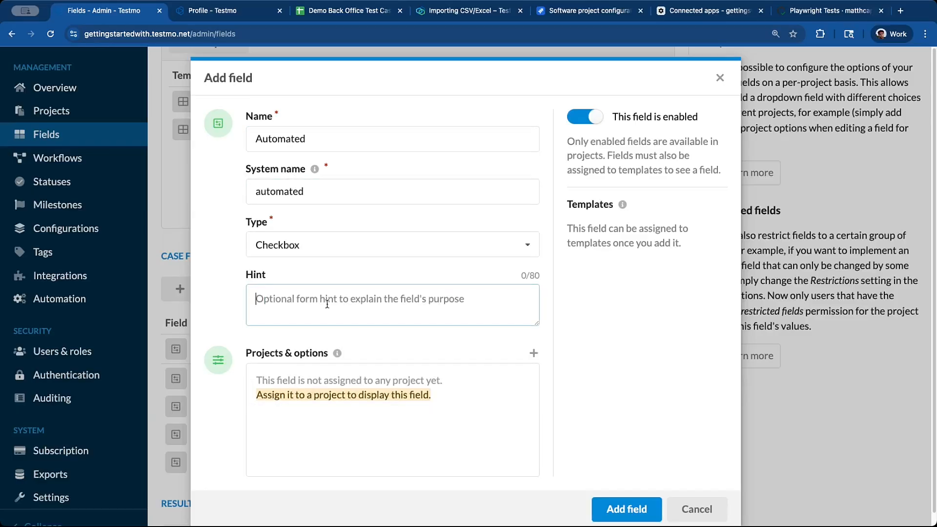
type("Indicate w")
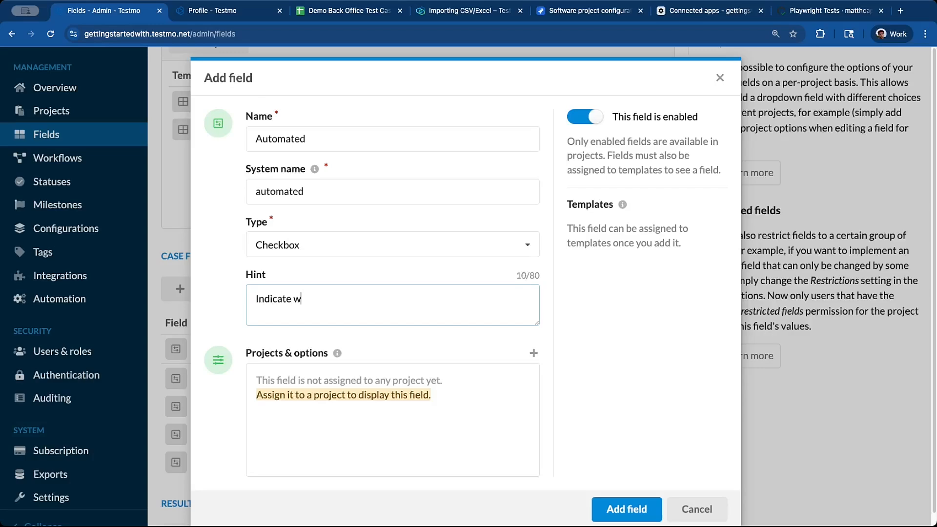
key("BackSpace")
type("if we have automa")
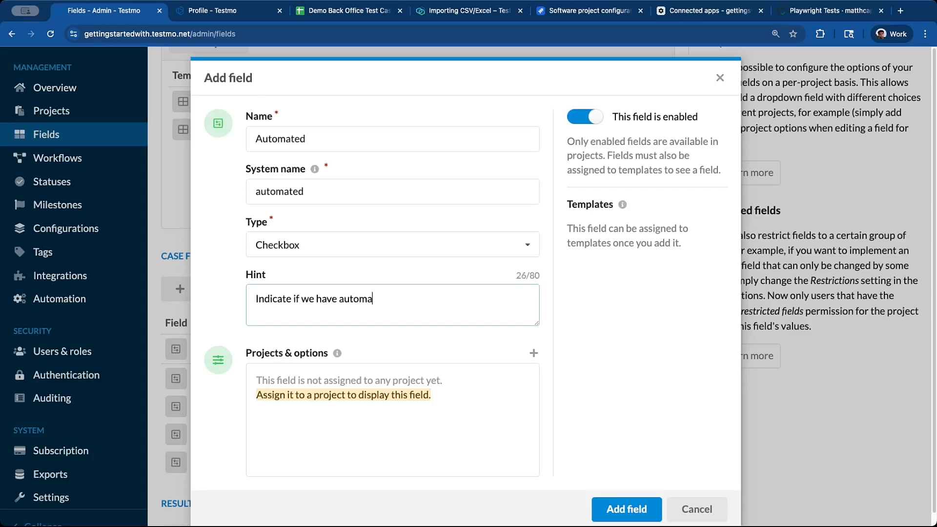
type("ted this test")
Assign the Automated field to the Back Office project only and add the field.
left_click(533, 353)
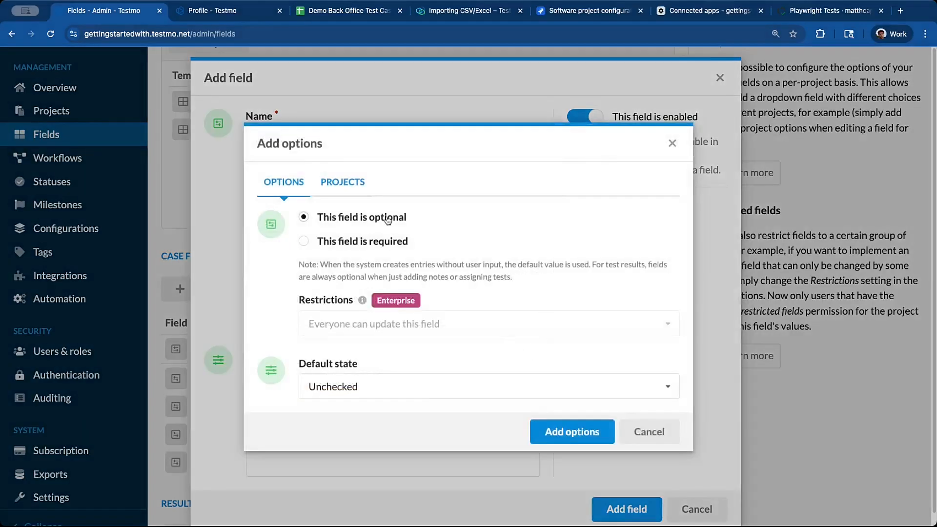
left_click(361, 183)
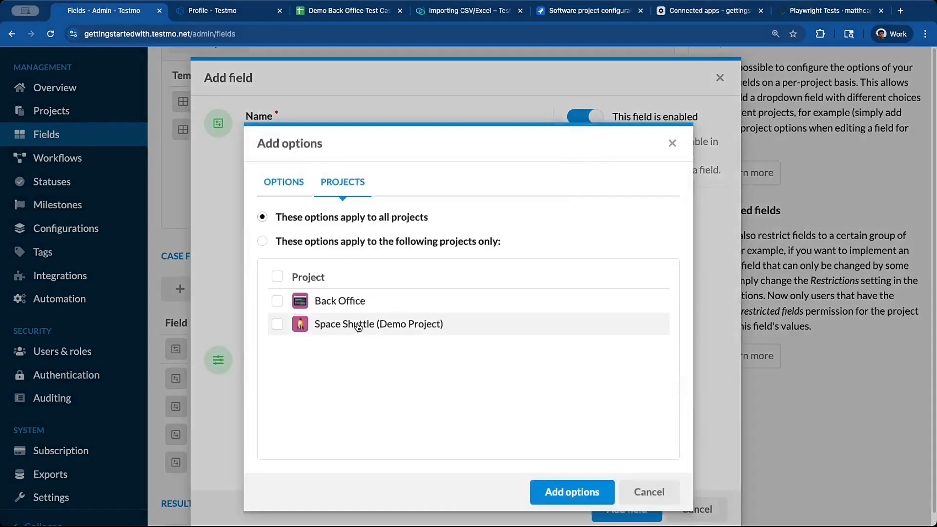
left_click(277, 301)
left_click(558, 494)
left_click(616, 509)
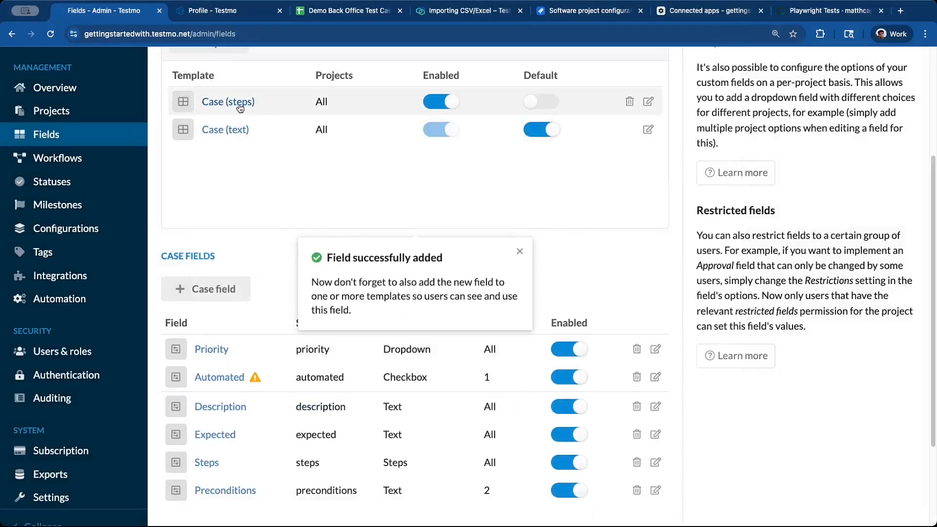
Include the Automated field in the Case (steps) template and save the template.
left_click(240, 103)
scroll(318, 264, "down", 3)
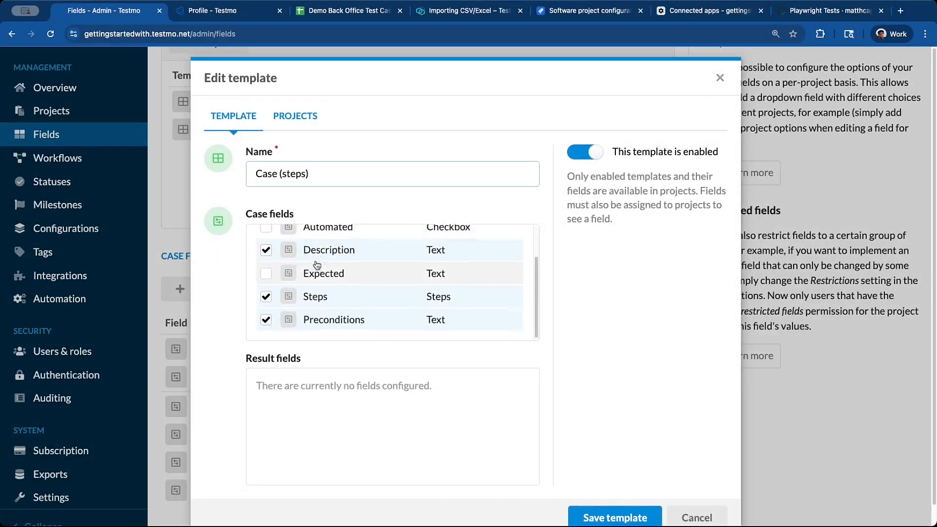
scroll(317, 263, "up", 1)
left_click(266, 242)
scroll(338, 318, "up", 2)
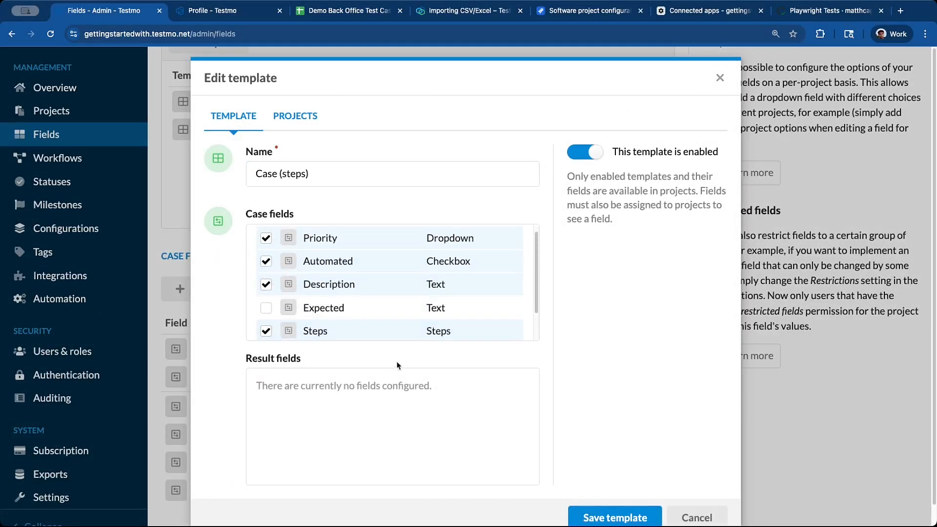
scroll(488, 318, "up", 1)
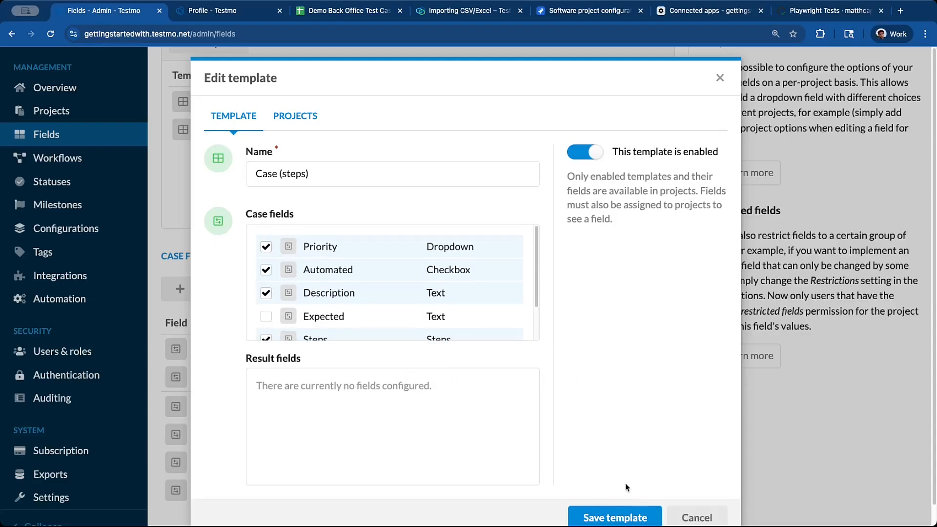
left_click(607, 517)
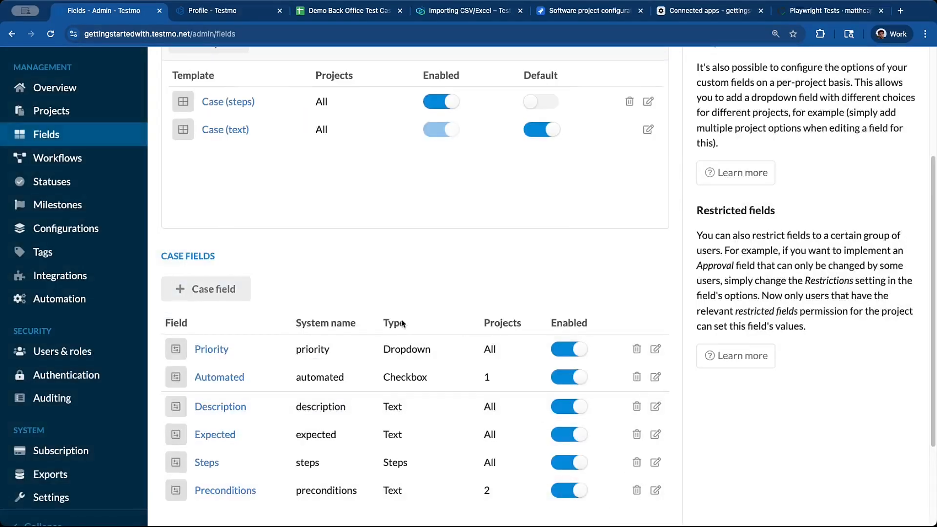
Look over the updated case fields list, and open the test case repository of the Back Office project.
scroll(403, 323, "down", 3)
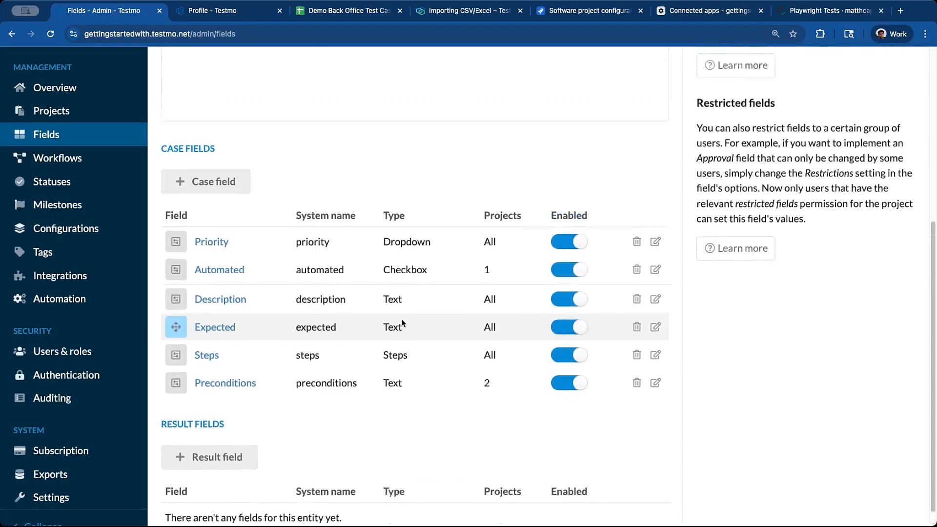
scroll(403, 323, "up", 7)
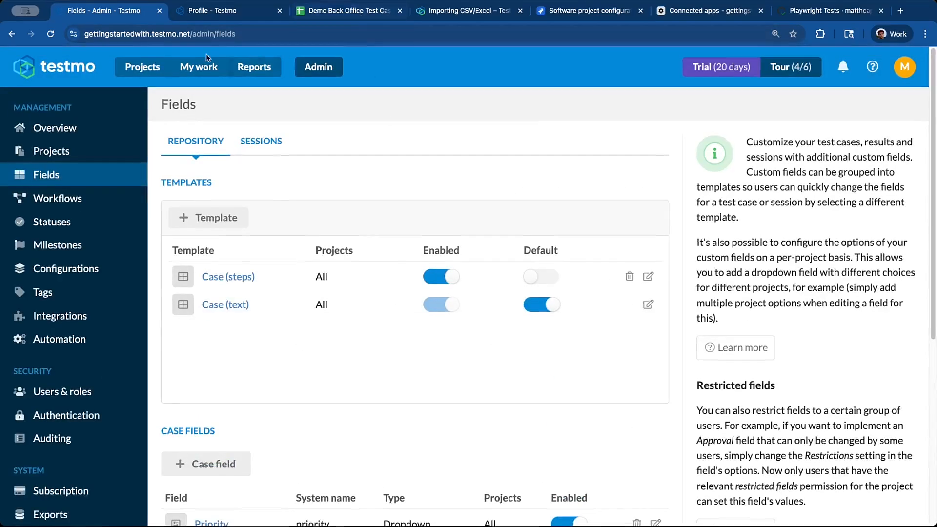
left_click(149, 71)
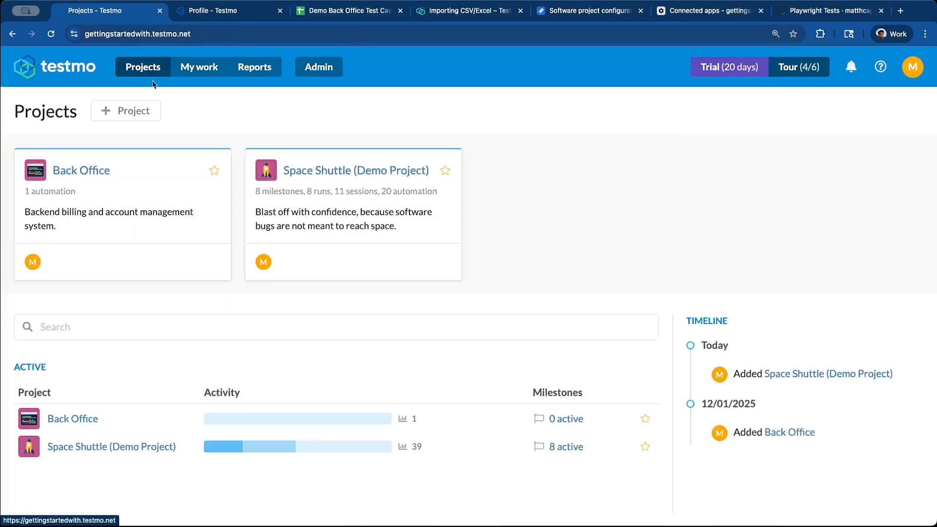
left_click(92, 176)
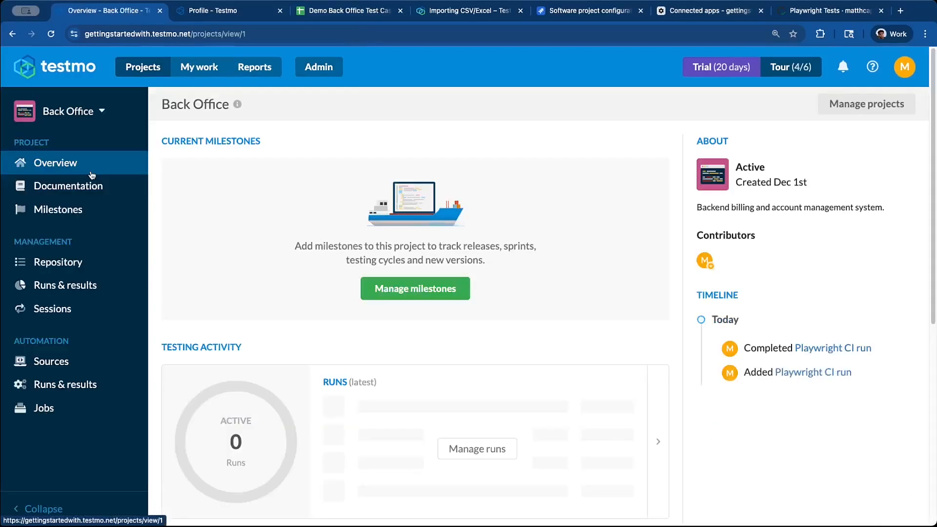
left_click(102, 259)
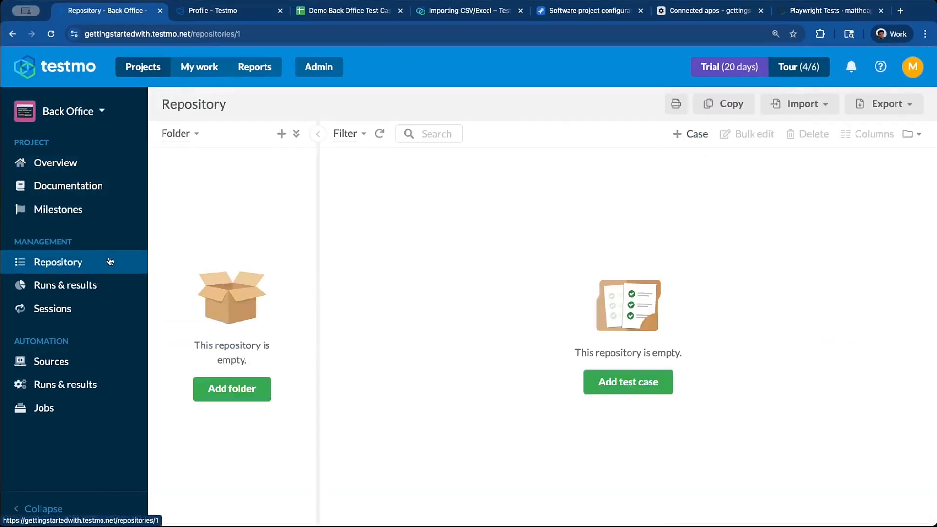
Start a CSV import into the repository and attach the Demo Back Office Test Cases CSV file.
left_click(788, 105)
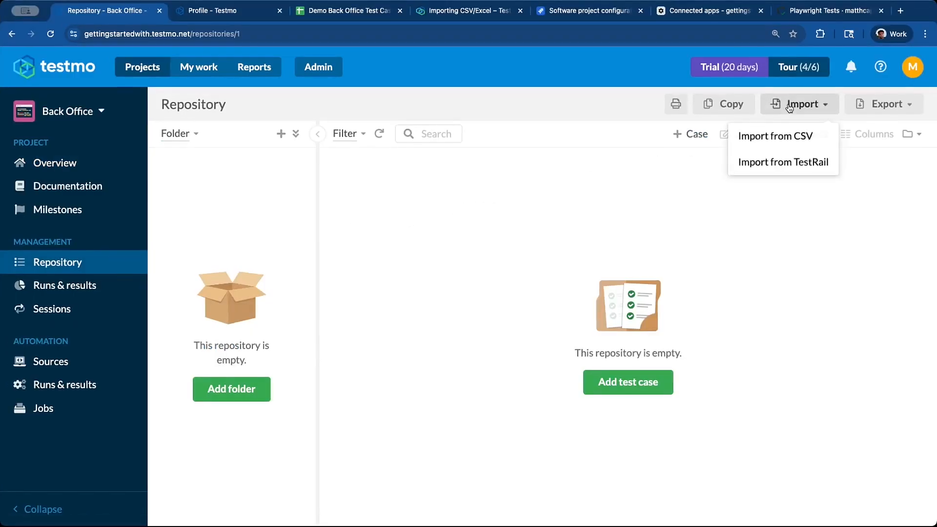
left_click(822, 140)
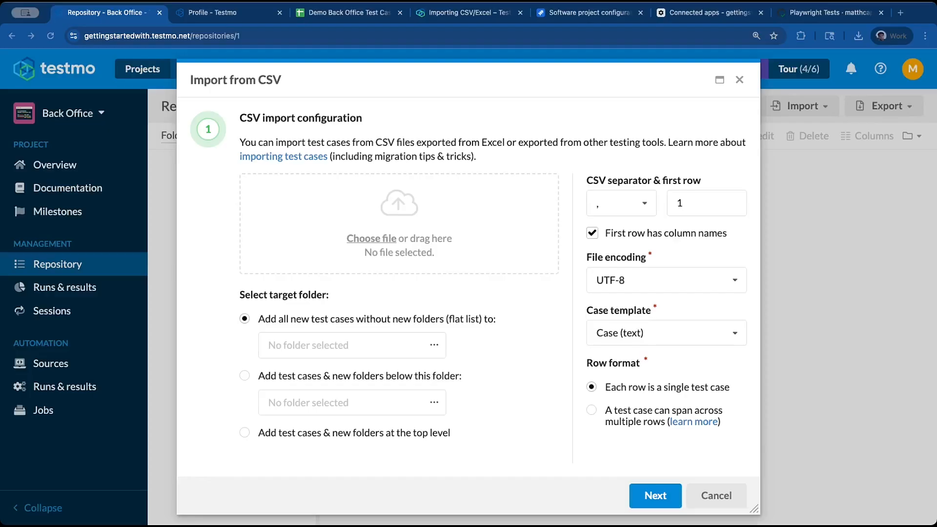
left_click_drag(644, 288, 423, 230)
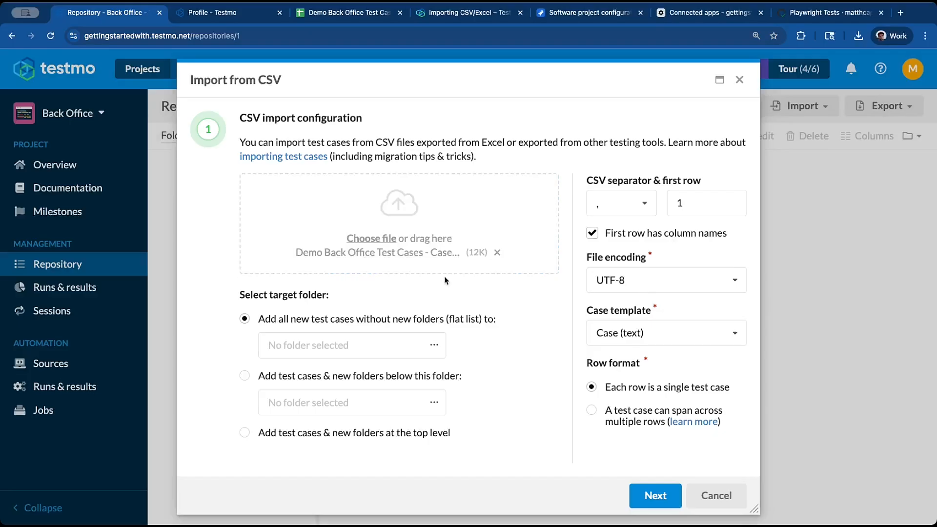
Switch to the Demo Back Office Test Cases spreadsheet to check the Area column values, and return to the Testmo CSV import.
left_click(337, 12)
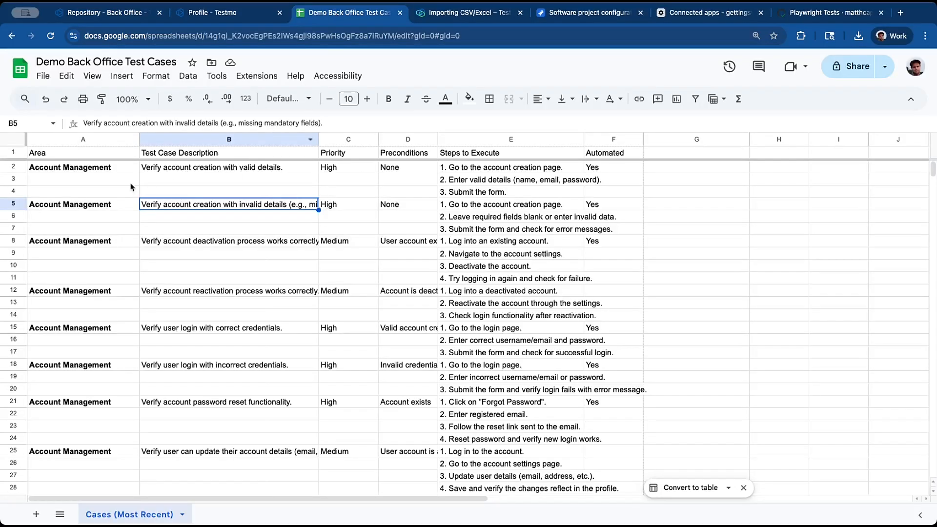
left_click_drag(103, 167, 111, 292)
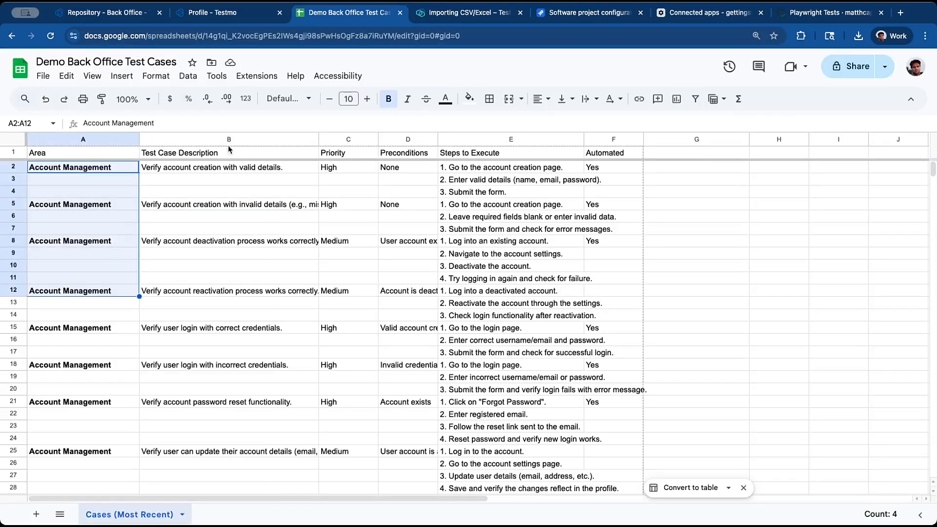
left_click(137, 14)
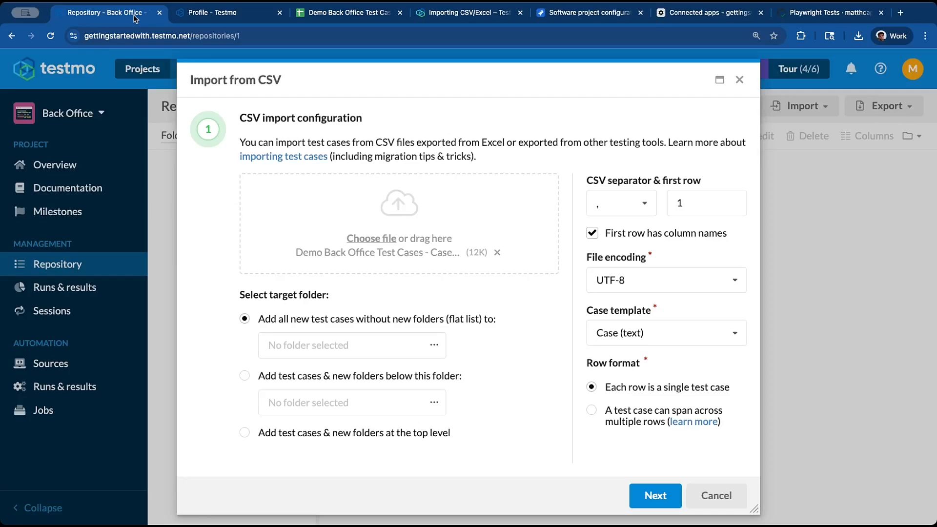
Set the CSV import to add cases and new folders at the top level, using the Case (steps) template and multi-row test cases.
left_click(271, 434)
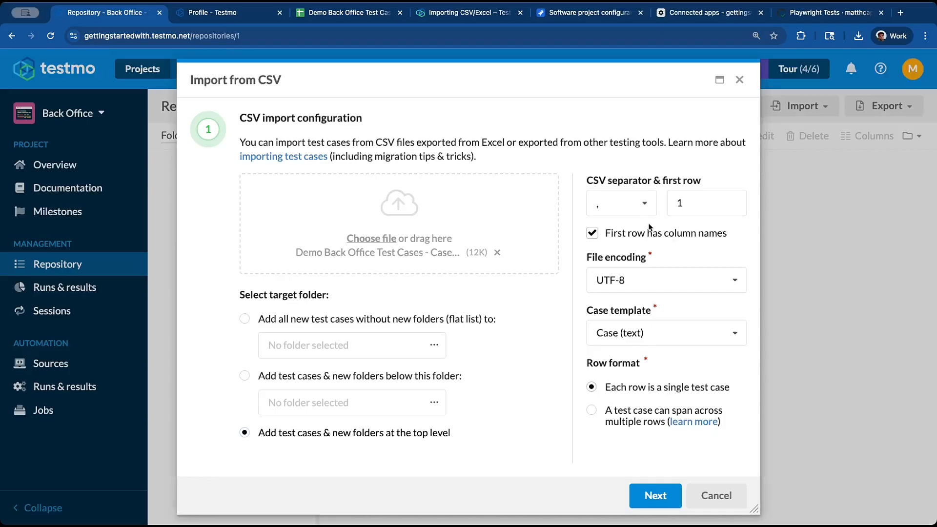
left_click(645, 280)
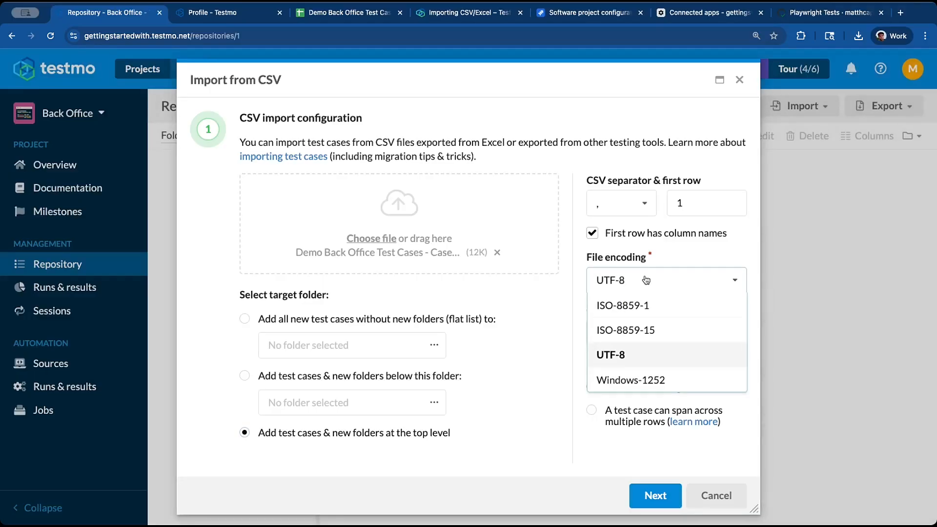
left_click(686, 260)
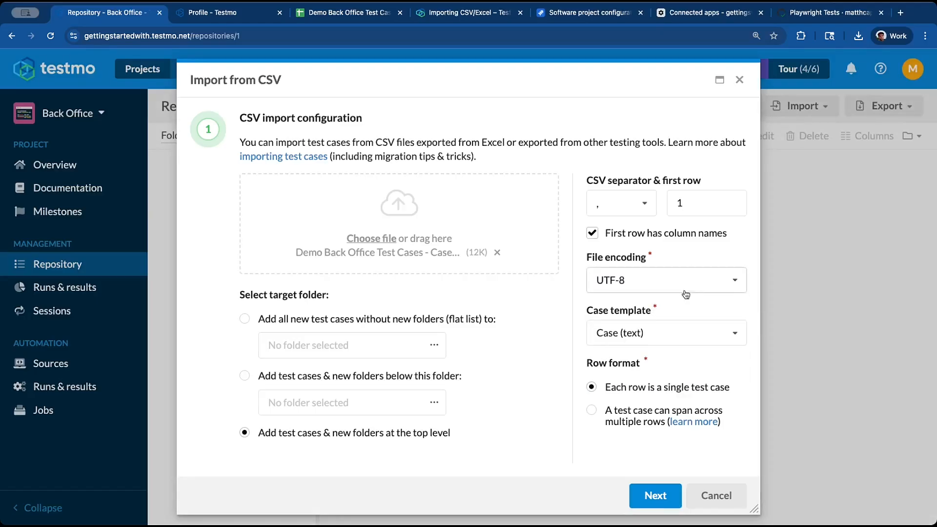
left_click(690, 334)
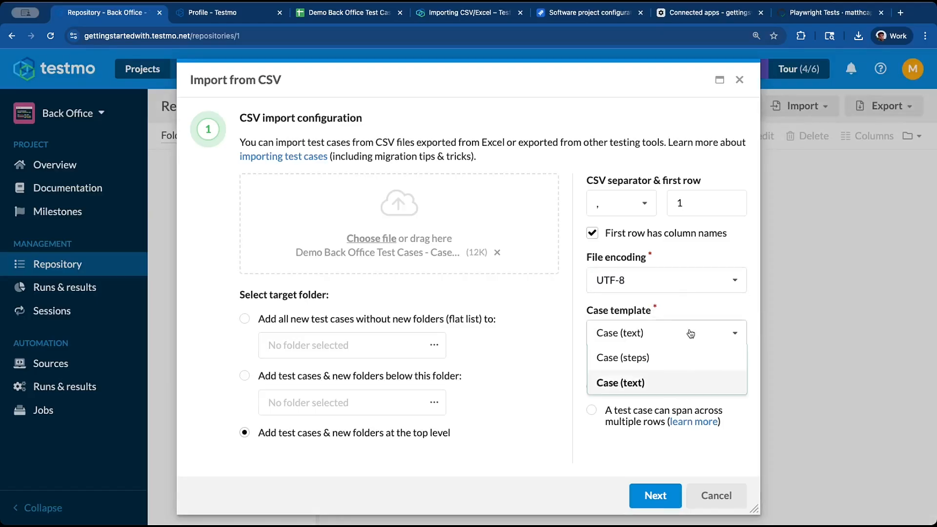
left_click(665, 358)
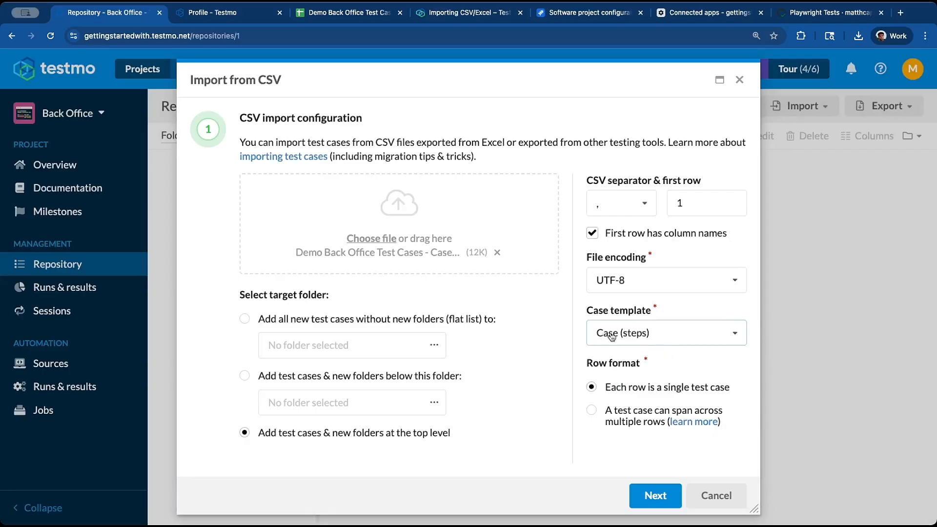
left_click(642, 415)
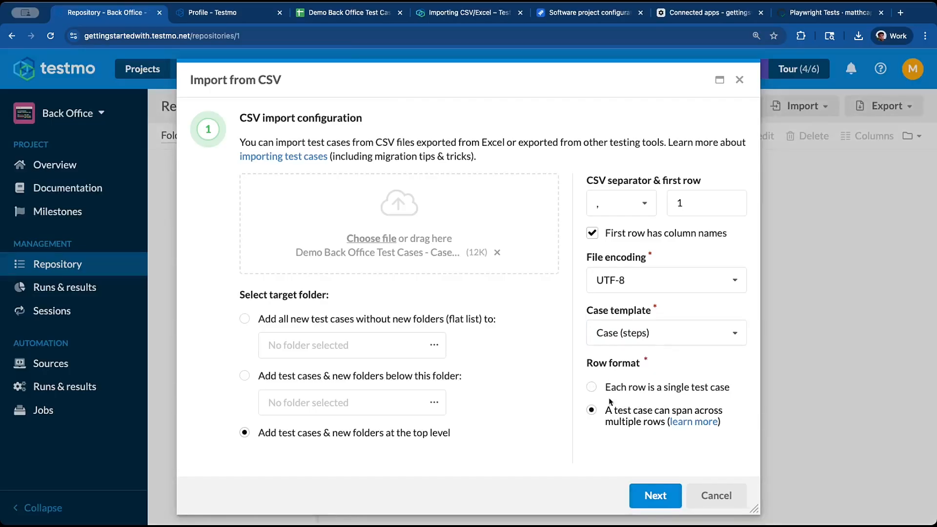
Check in the Demo Back Office Test Cases spreadsheet how one case's steps span rows 5 to 7, and return to the Testmo import.
left_click(352, 15)
left_click_drag(484, 182, 473, 230)
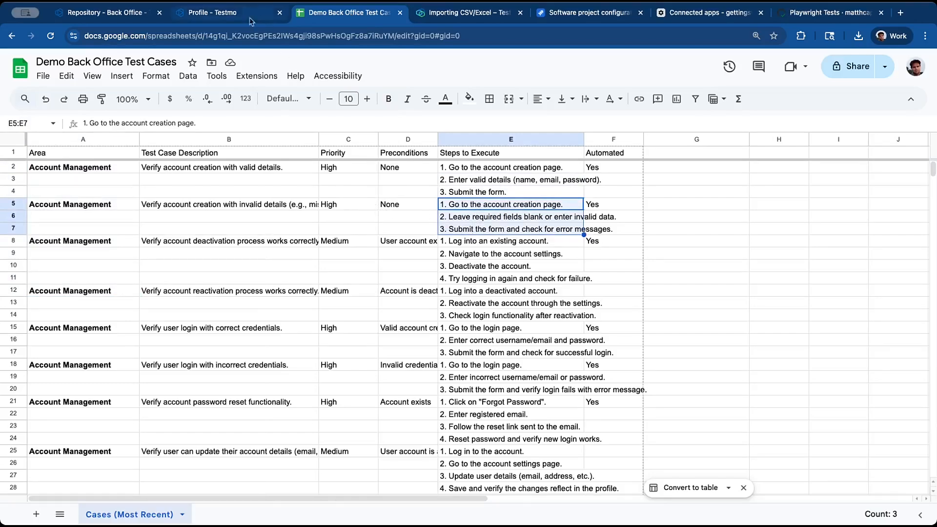
left_click(130, 15)
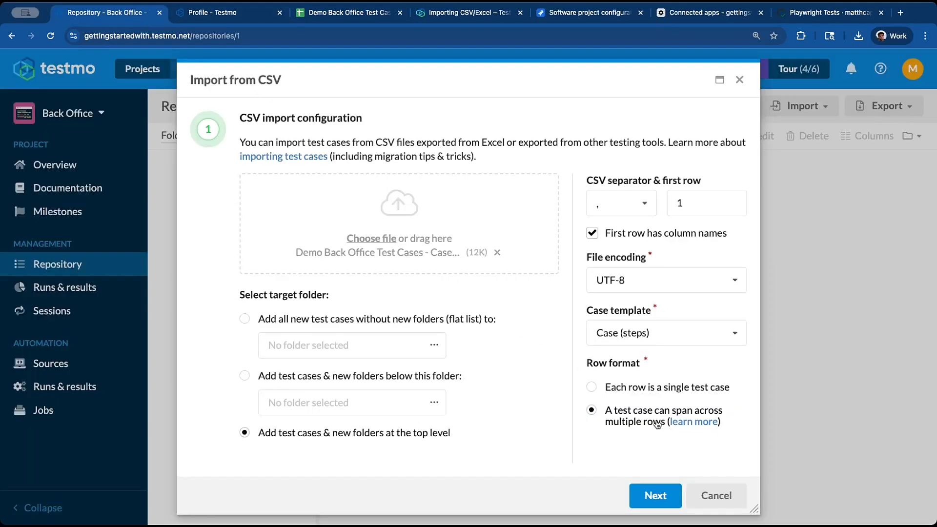
Proceed to column mapping and map Area to Folder and Test Case Description to Name.
left_click(656, 495)
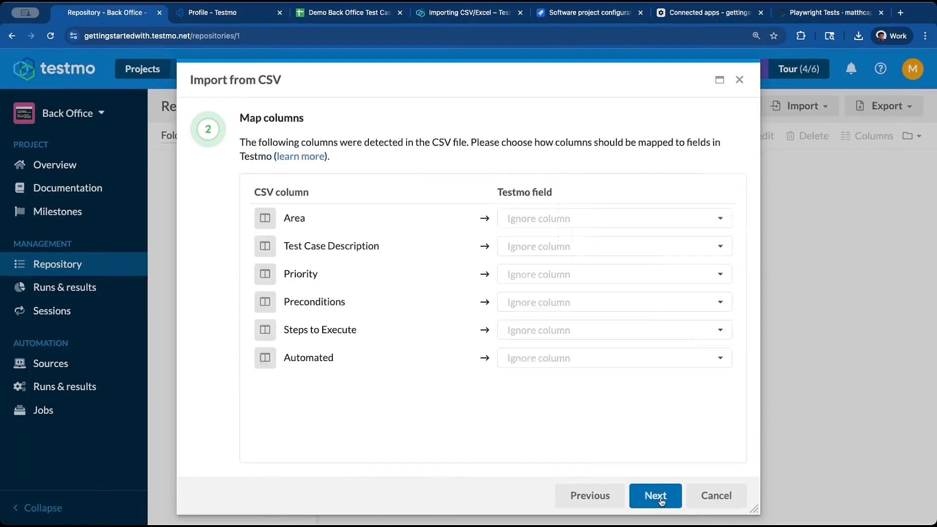
left_click(539, 224)
left_click(578, 290)
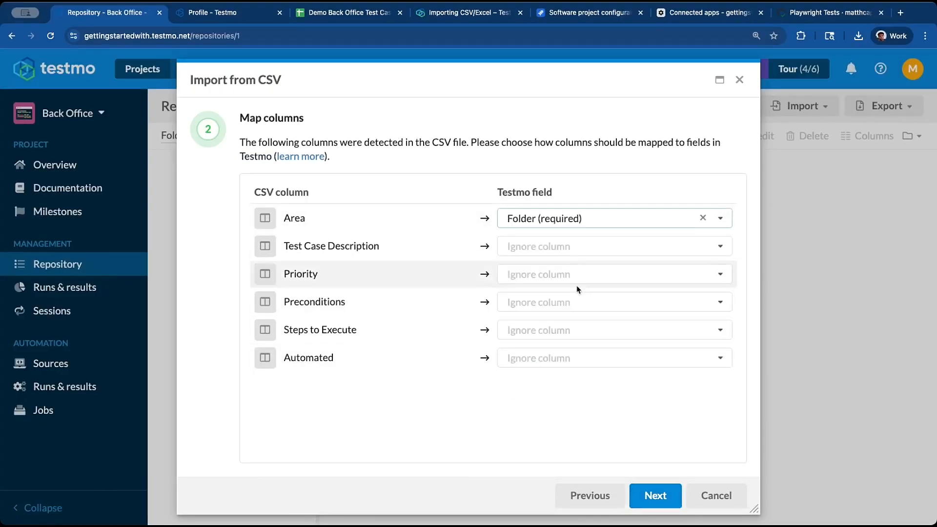
left_click(567, 248)
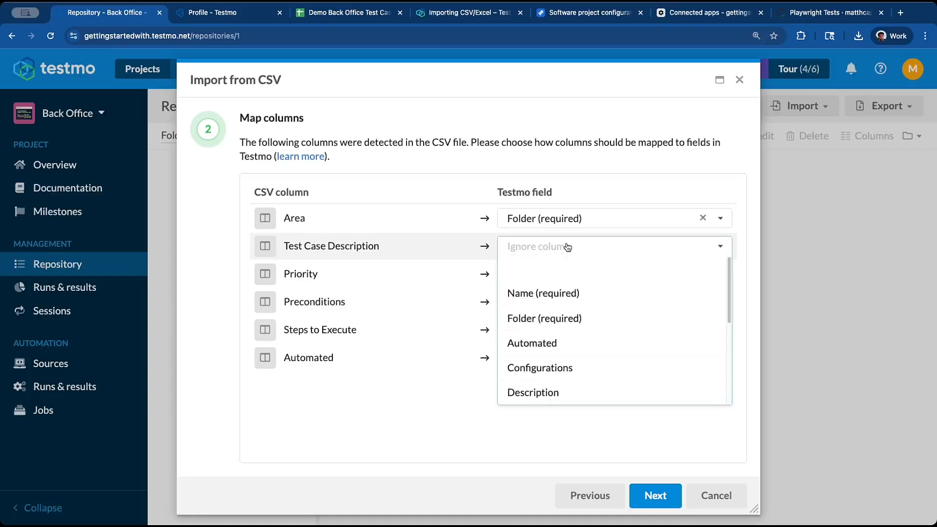
left_click(577, 292)
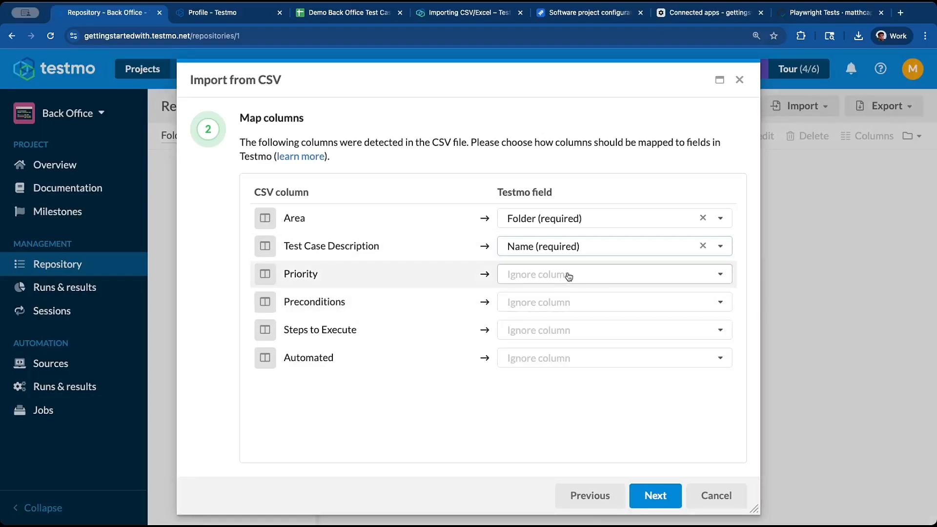
Map the Priority column to the Priority field and the Preconditions column to the Preconditions field.
left_click(569, 276)
scroll(568, 390, "down", 2)
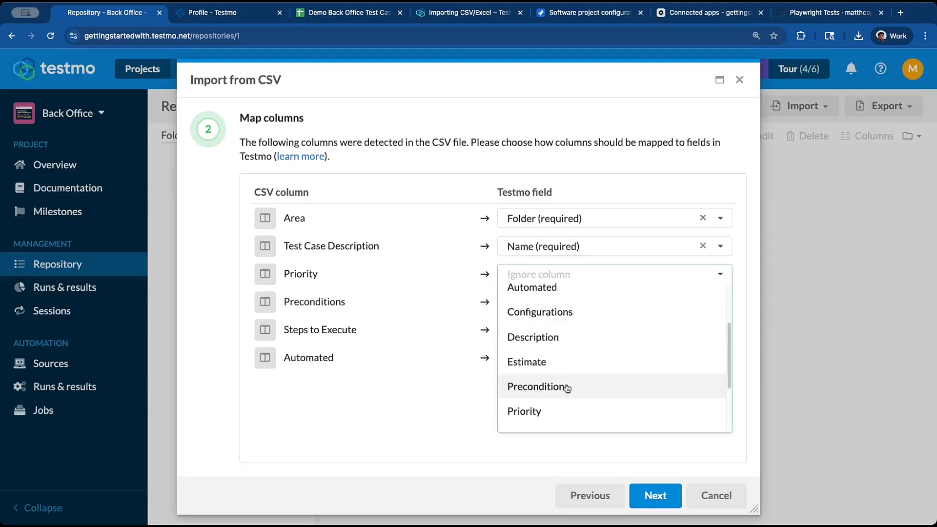
left_click(556, 414)
left_click(535, 302)
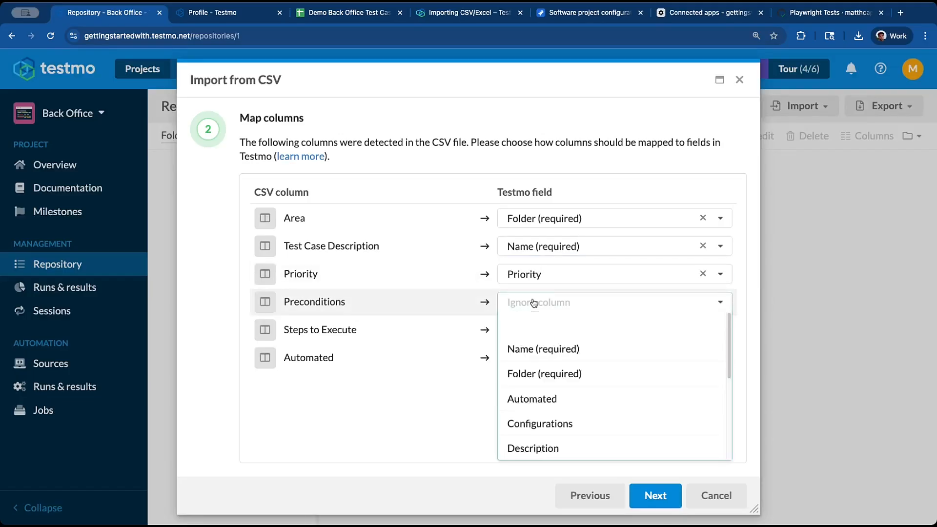
scroll(557, 392, "down", 3)
left_click(558, 405)
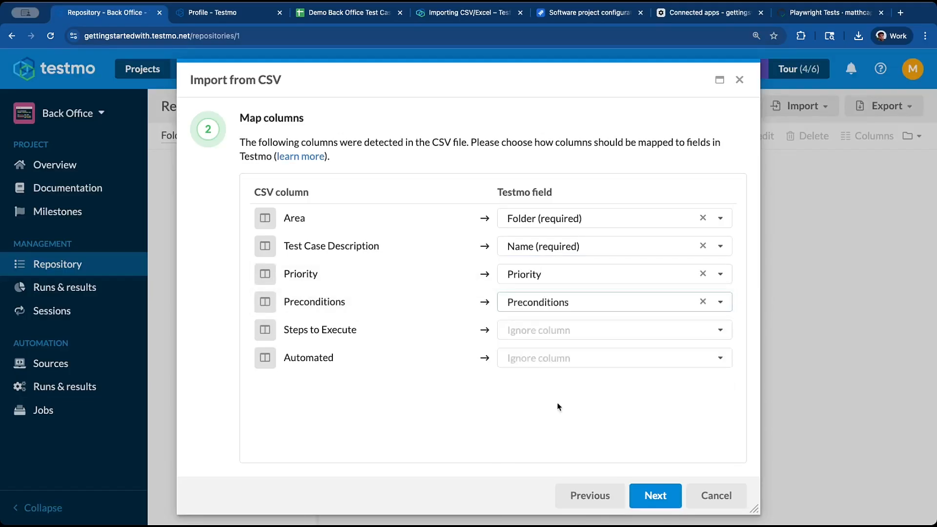
Map Steps to Execute to Steps (Step) and Automated to the Automated field, and proceed to value mapping.
left_click(546, 332)
scroll(551, 439, "down", 5)
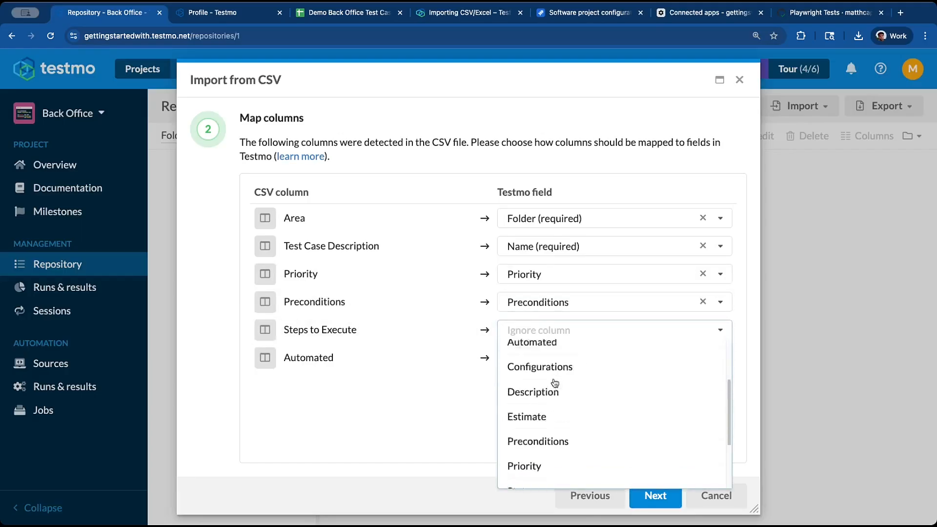
scroll(550, 461, "down", 1)
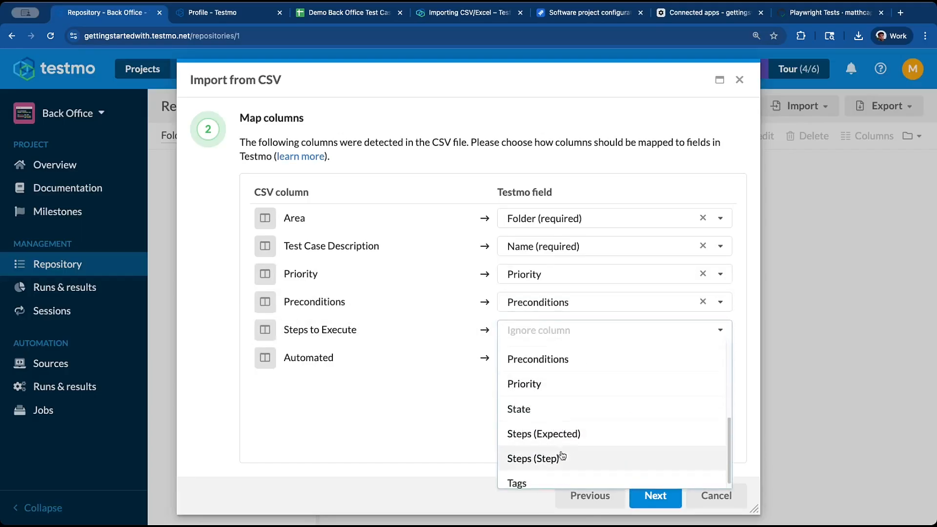
left_click(560, 454)
left_click(537, 363)
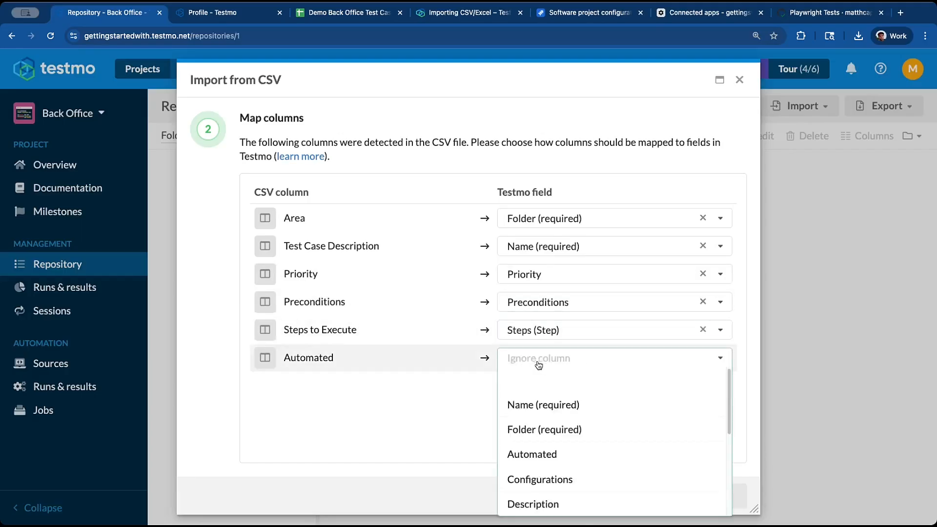
left_click(541, 452)
left_click(646, 496)
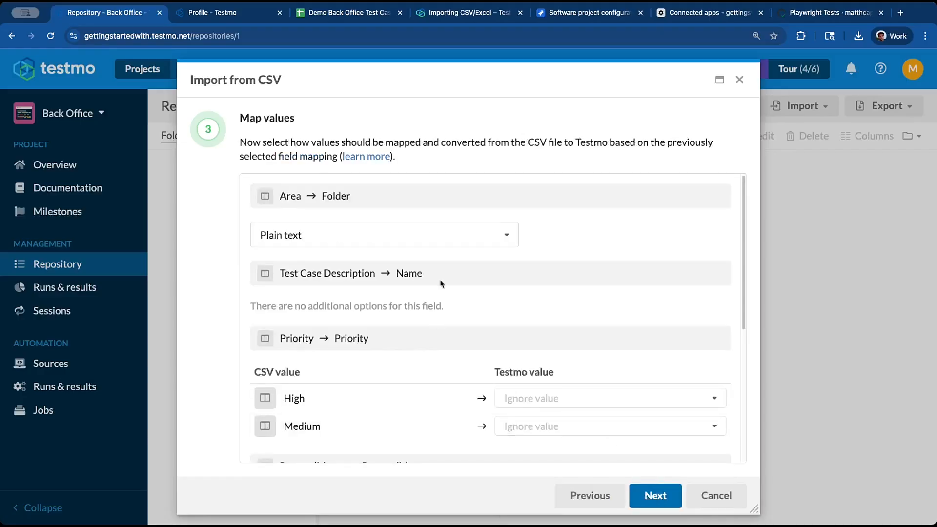
Map the CSV priority value High to High and Medium to Normal.
scroll(466, 261, "down", 2)
scroll(520, 259, "down", 4)
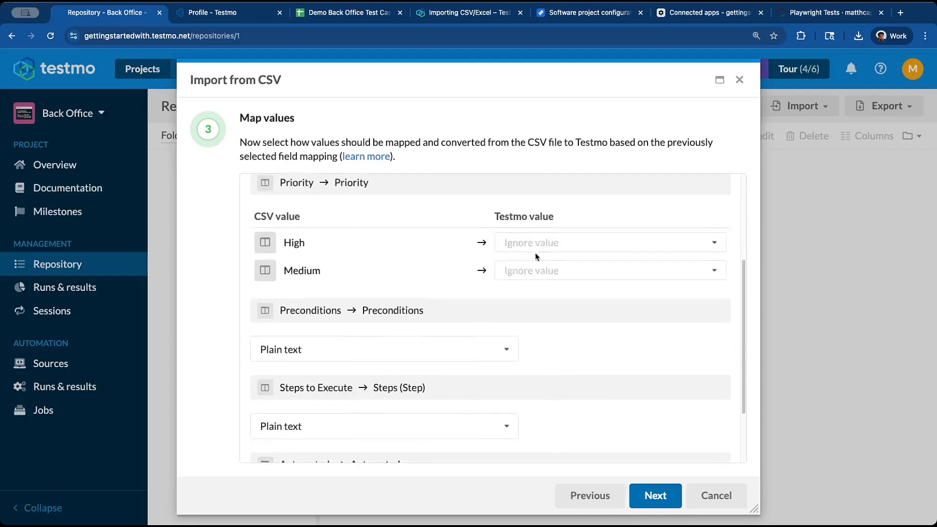
left_click(557, 228)
left_click(548, 272)
left_click(530, 254)
left_click(533, 326)
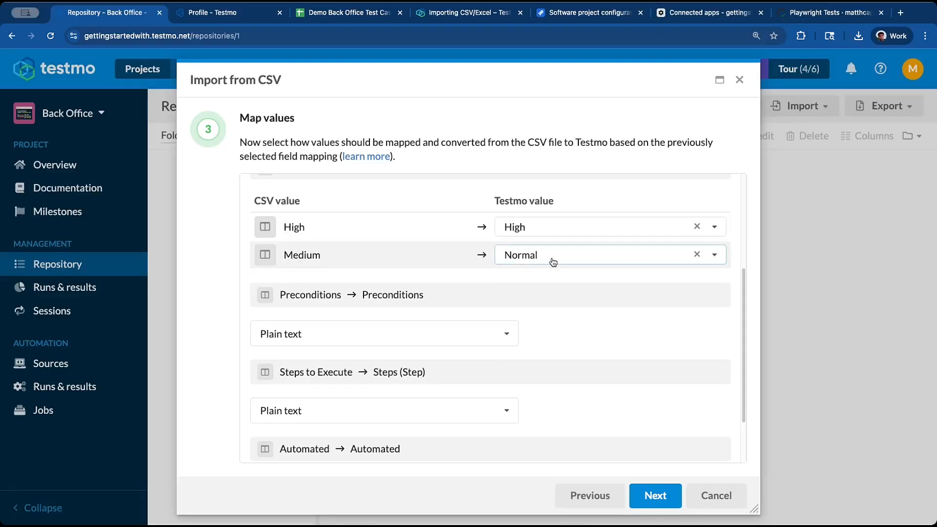
Map the Automated column's CSV value Yes to Yes, and proceed to the test case preview.
scroll(550, 266, "down", 3)
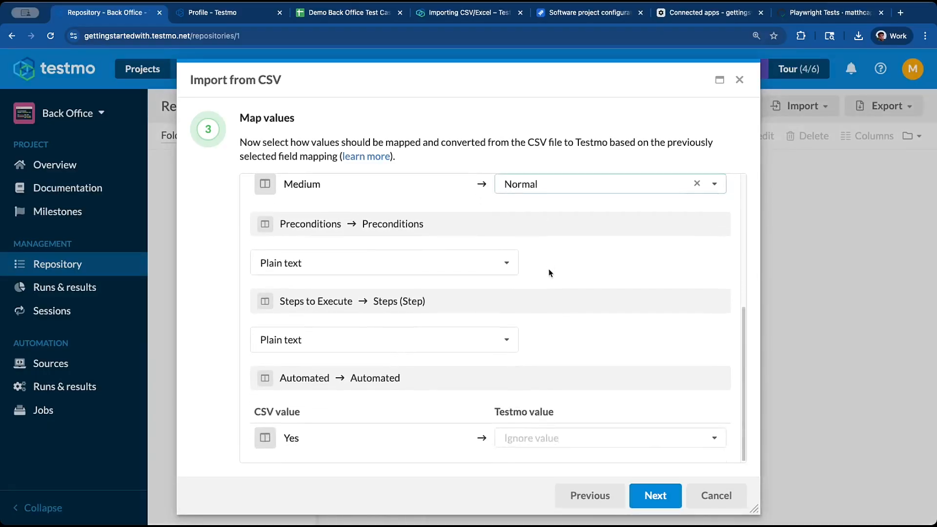
left_click(591, 439)
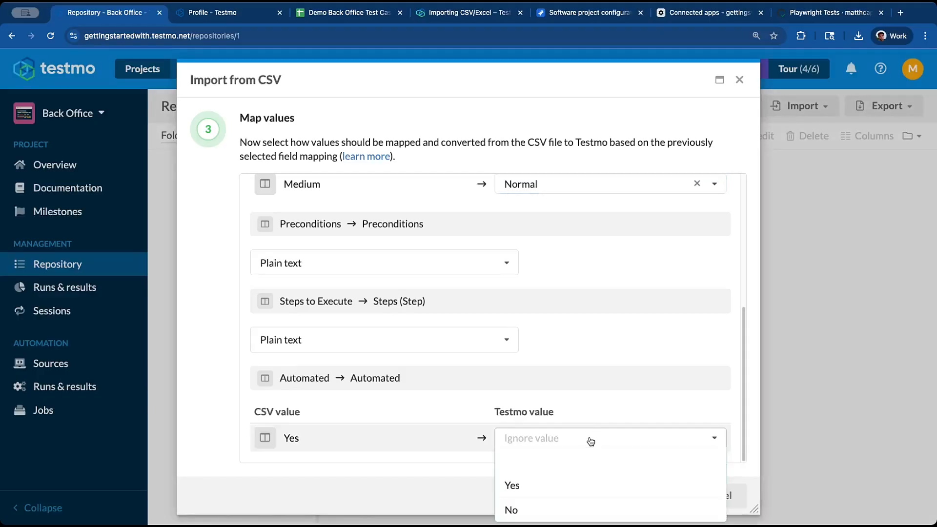
left_click(556, 484)
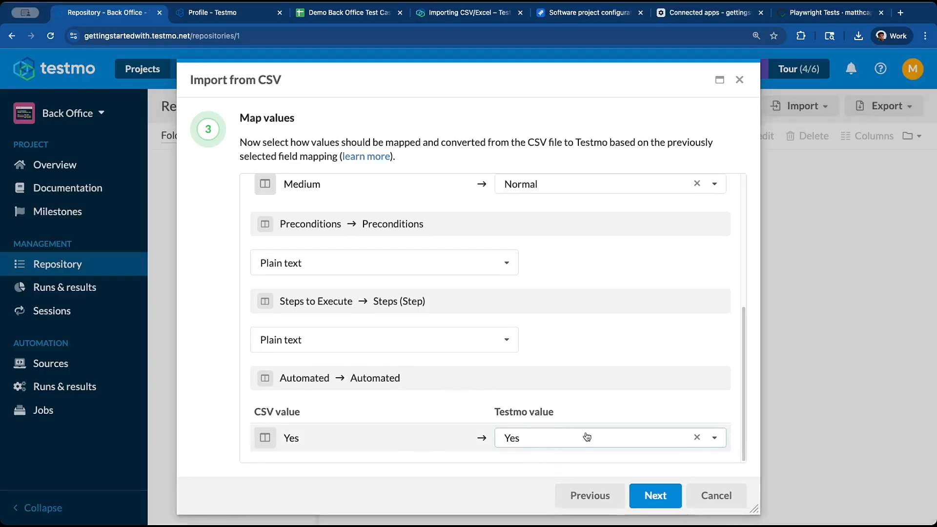
left_click(656, 496)
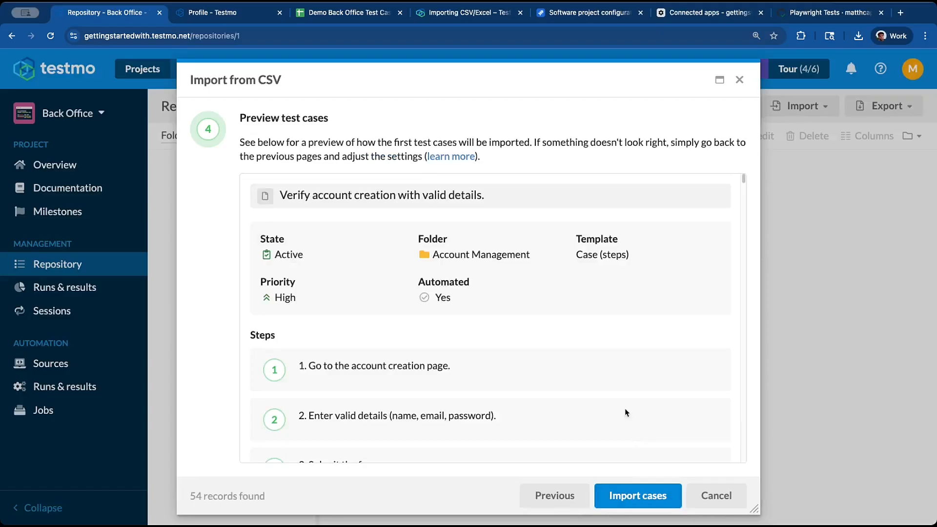
Review the steps, priorities and preconditions of the previewed test cases, and import the cases into the repository.
scroll(503, 286, "down", 5)
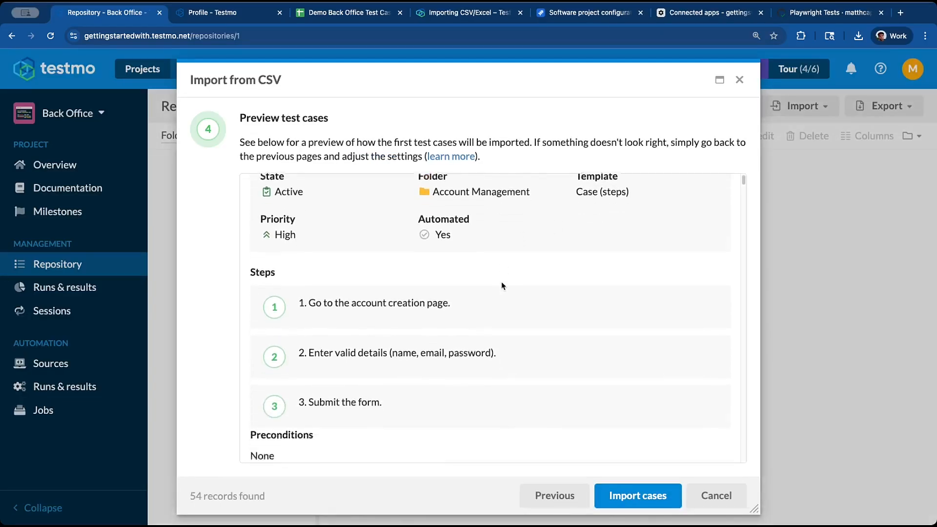
scroll(548, 297, "down", 4)
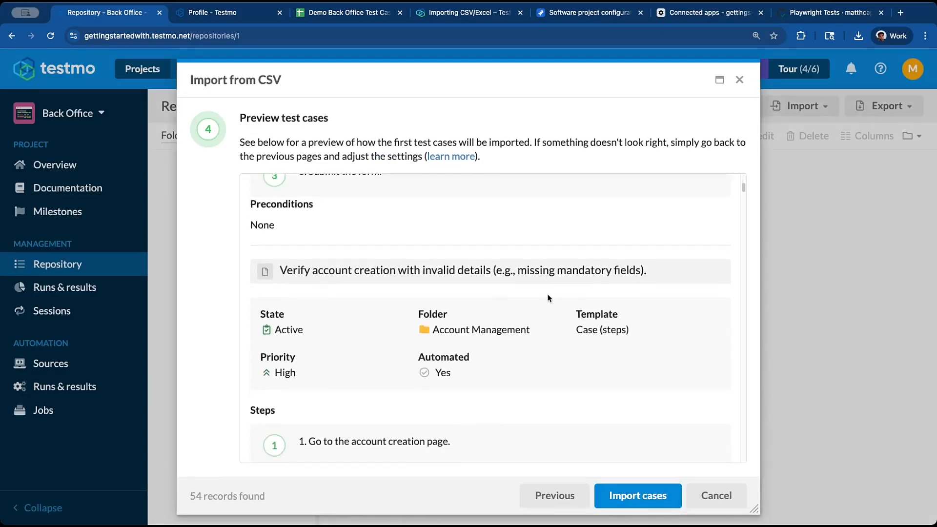
scroll(549, 297, "down", 1)
scroll(550, 296, "up", 6)
scroll(563, 309, "down", 10)
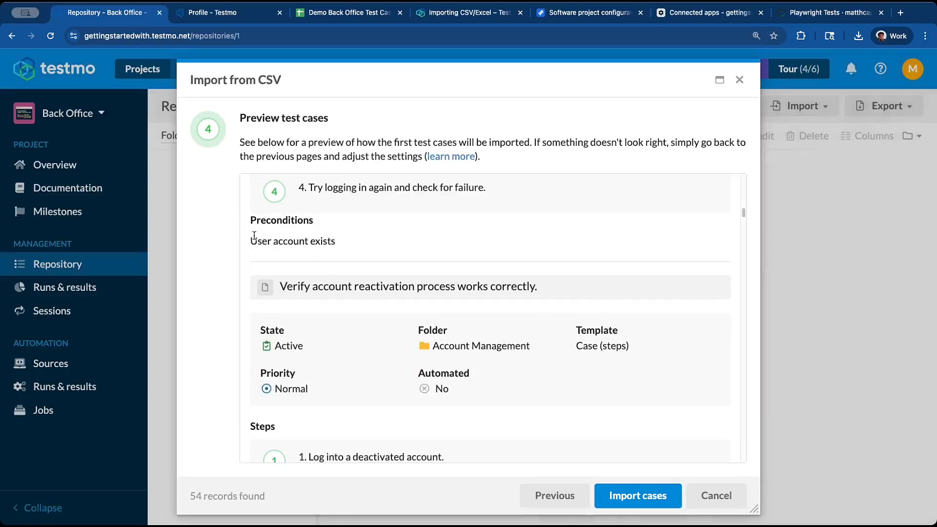
left_click(649, 495)
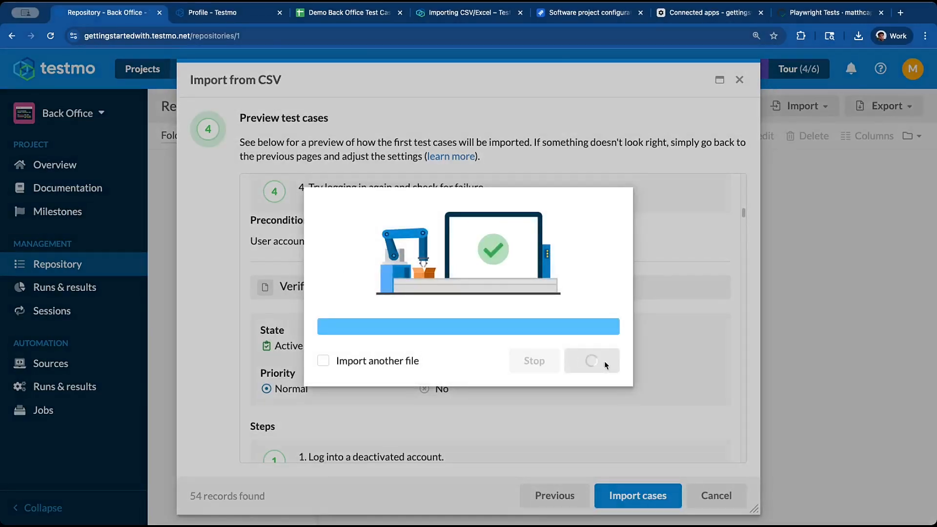
left_click(605, 365)
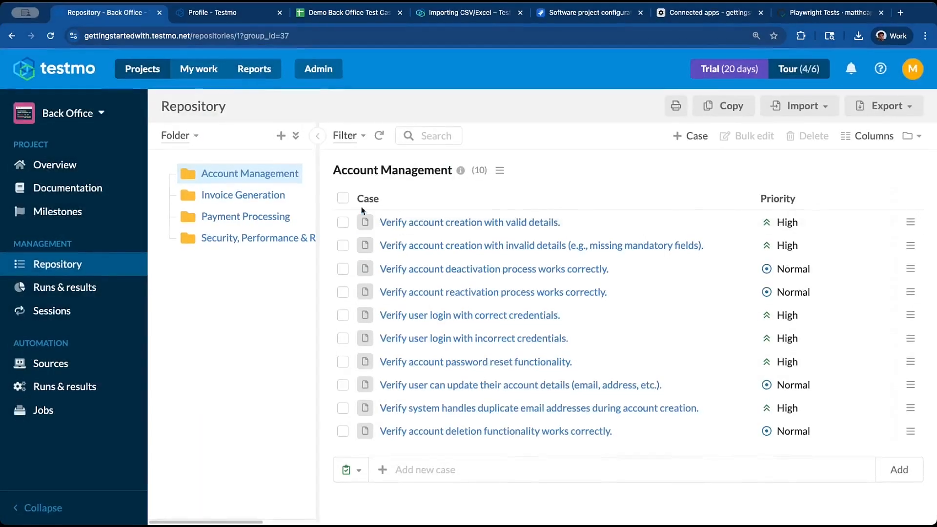
Widen the repository's folder pane slightly, and add the Automated column to the test case list.
left_click_drag(317, 195, 377, 215)
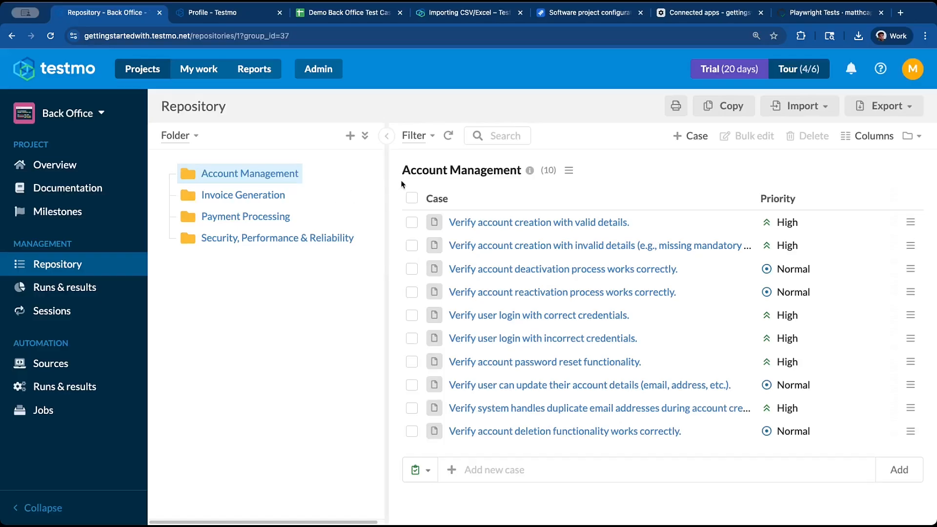
left_click_drag(383, 183, 344, 183)
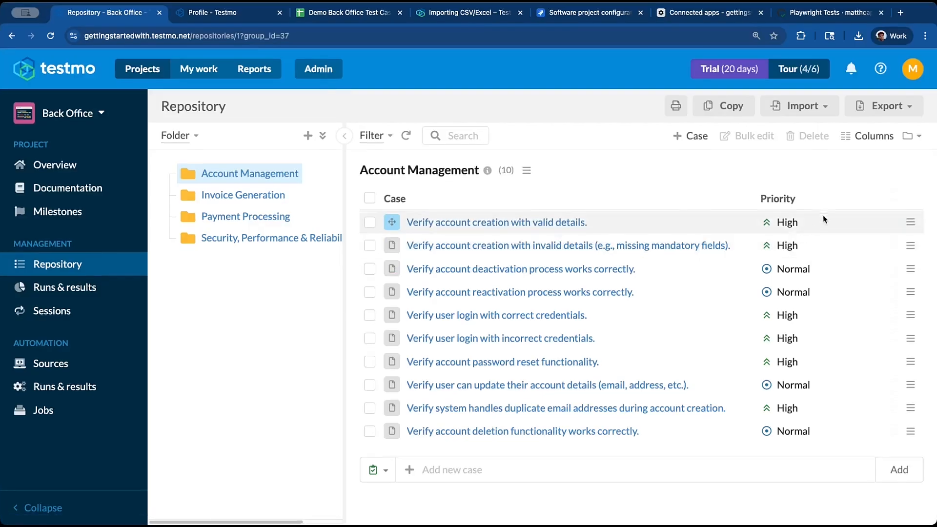
left_click(871, 137)
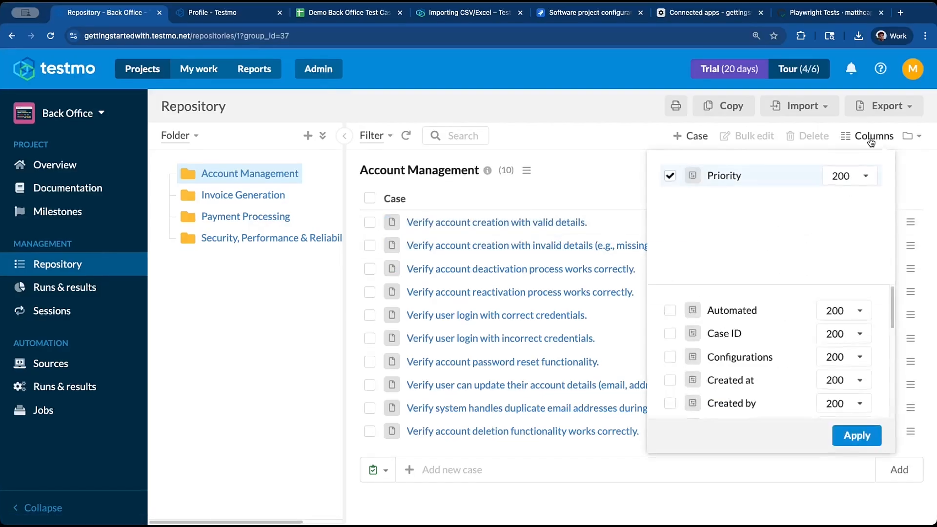
left_click(669, 310)
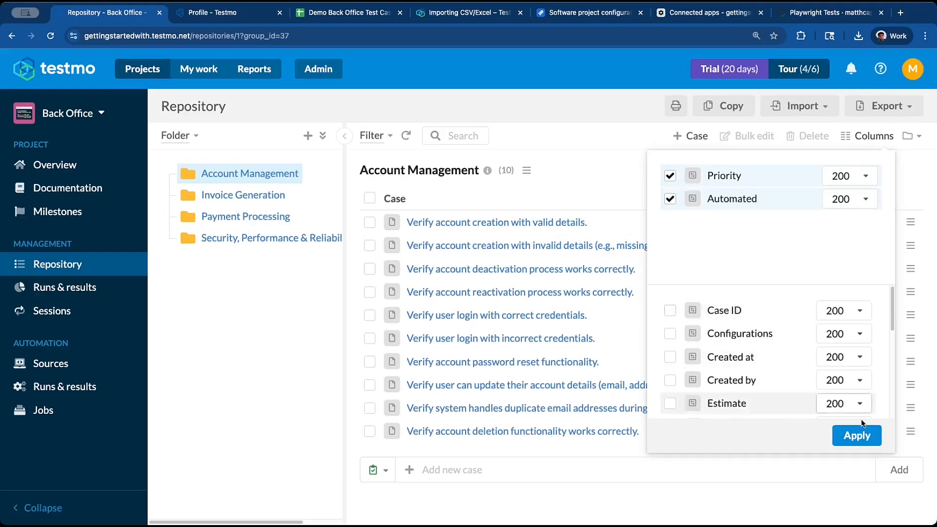
left_click(856, 435)
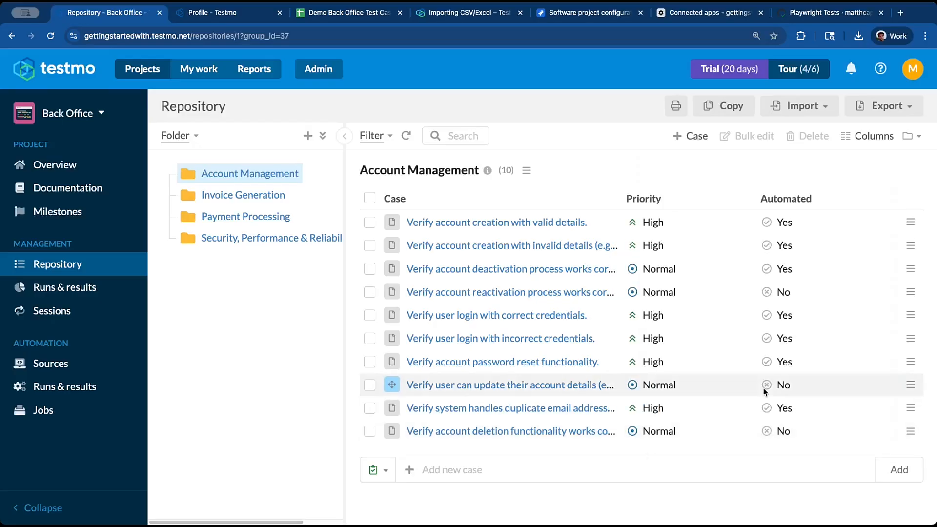
Open the case "Verify account creation with valid details." in full width and review its fields, steps and preconditions.
left_click(487, 221)
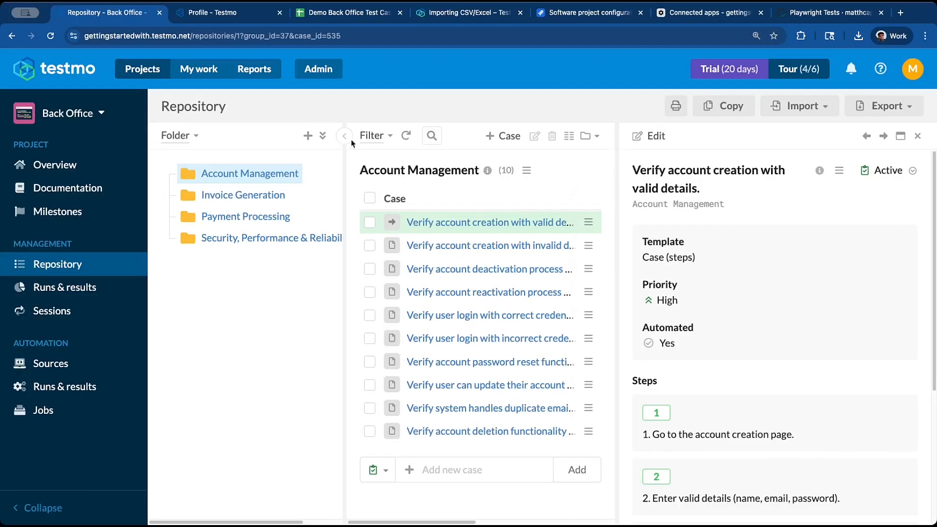
left_click(900, 137)
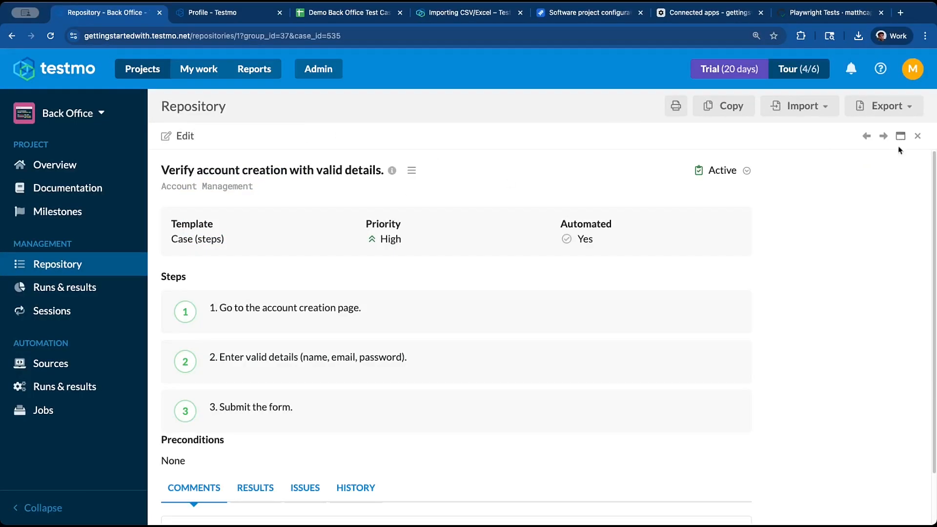
scroll(614, 324, "down", 2)
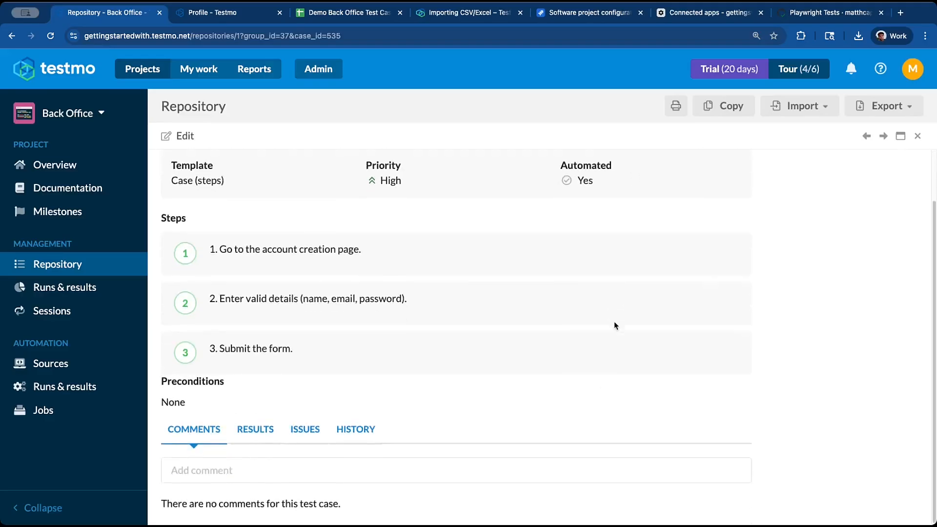
scroll(614, 324, "up", 2)
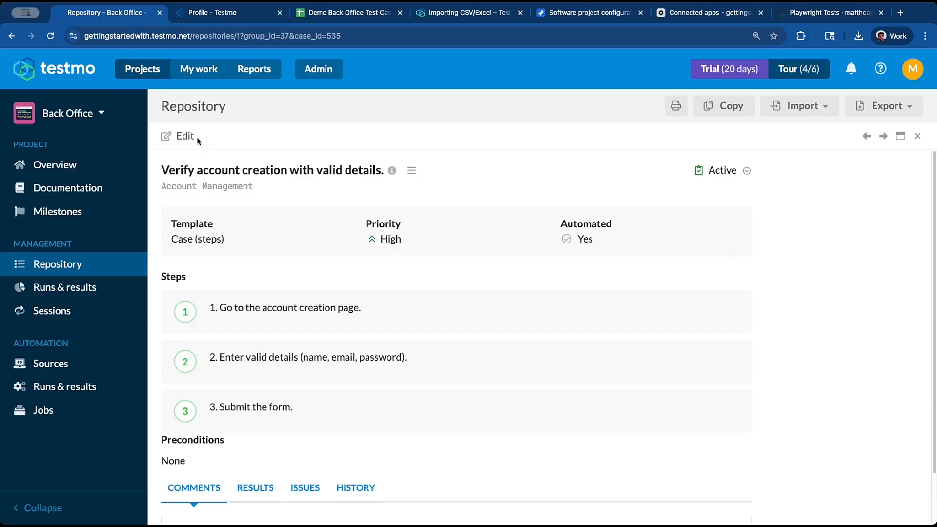
Look through the account creation case's edit form without saving anything, and return to the split repository view.
left_click(183, 137)
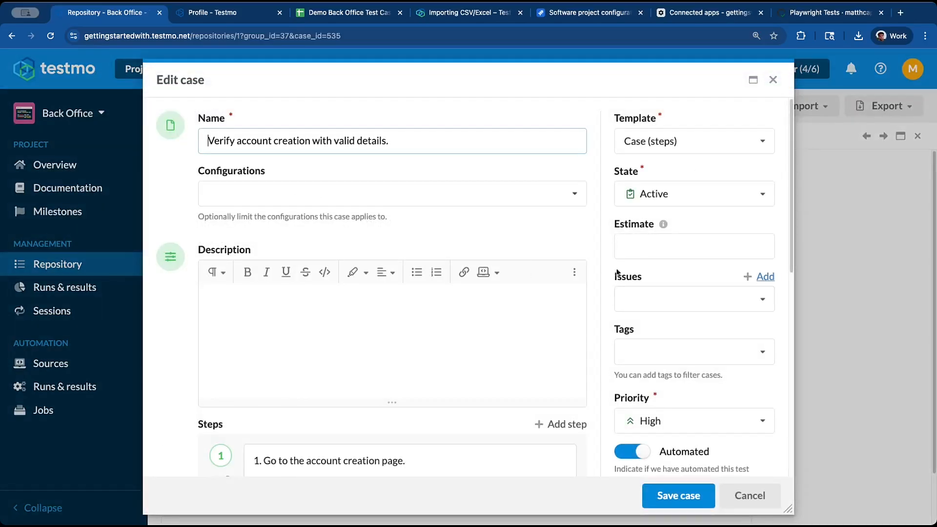
left_click(752, 79)
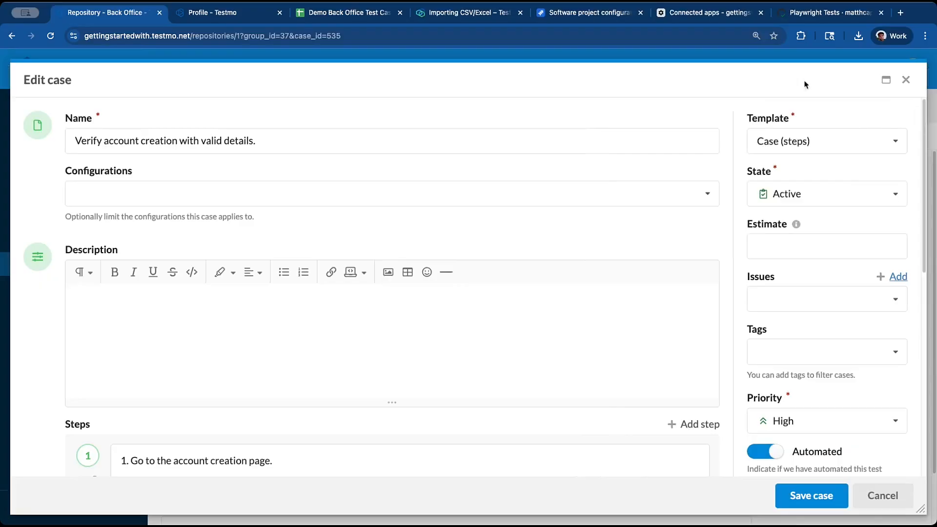
left_click(885, 81)
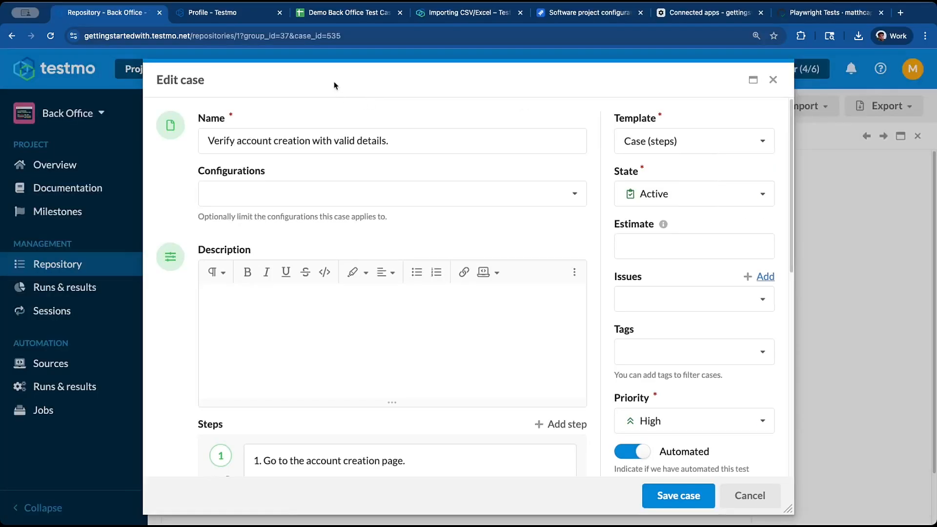
scroll(460, 331, "down", 5)
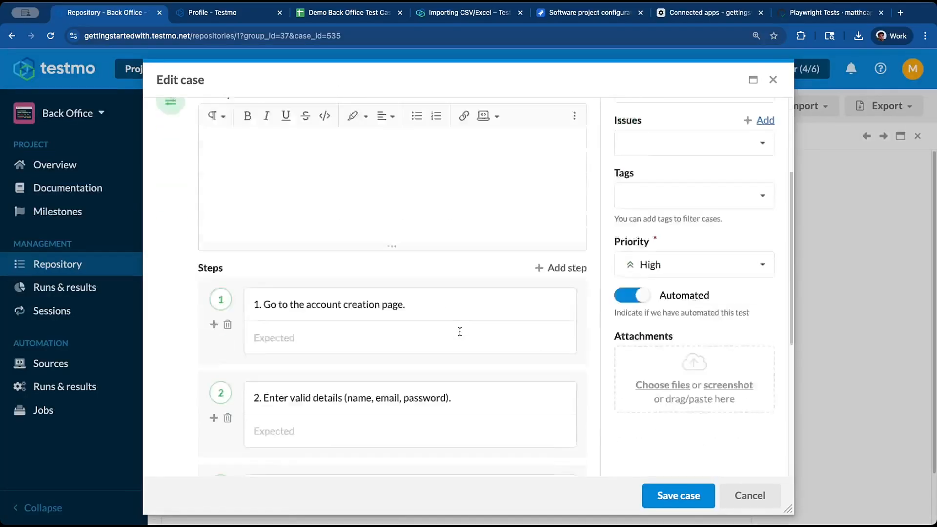
scroll(487, 347, "down", 2)
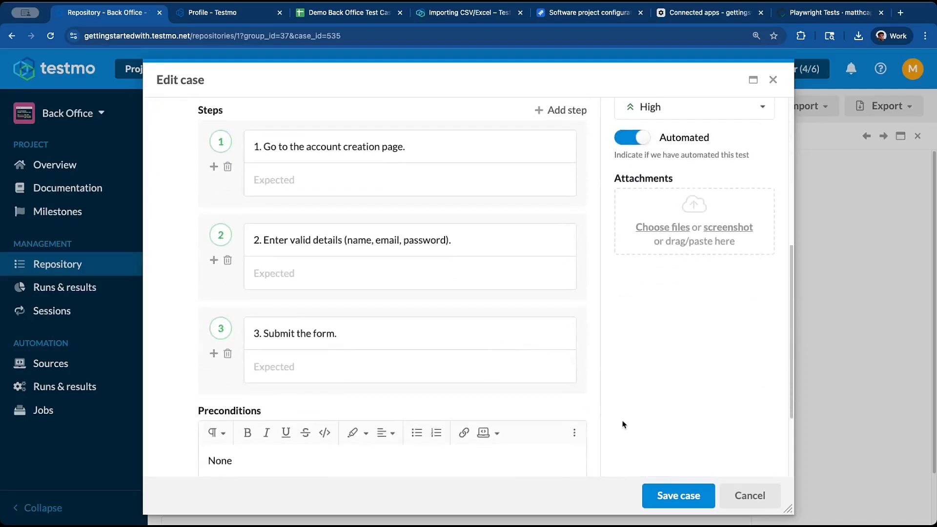
left_click(746, 494)
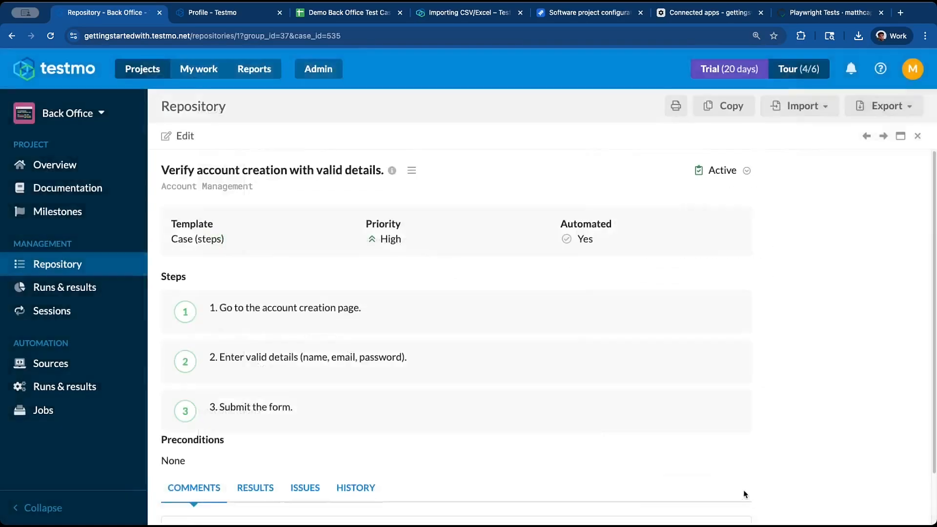
left_click(900, 140)
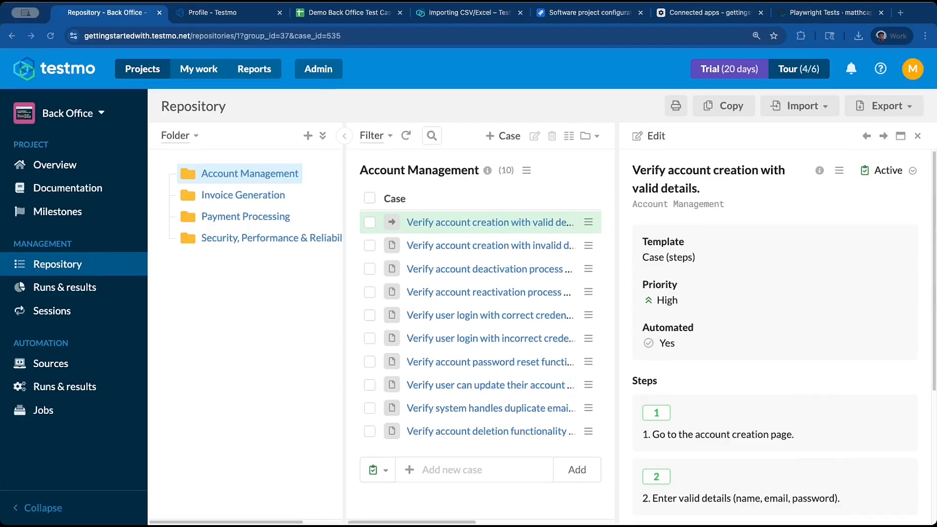
Start a new Jira Cloud connection in the admin integrations and name it Getting Started With.
left_click(312, 71)
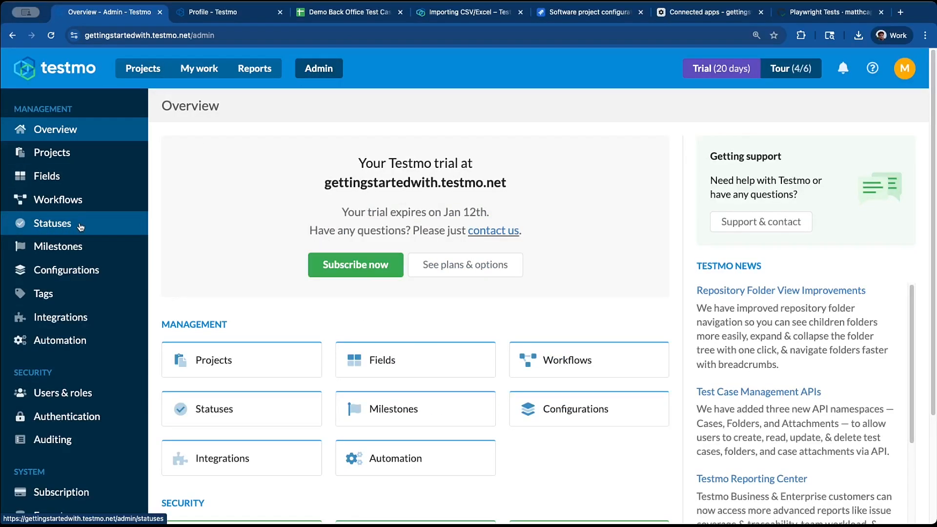
left_click(99, 317)
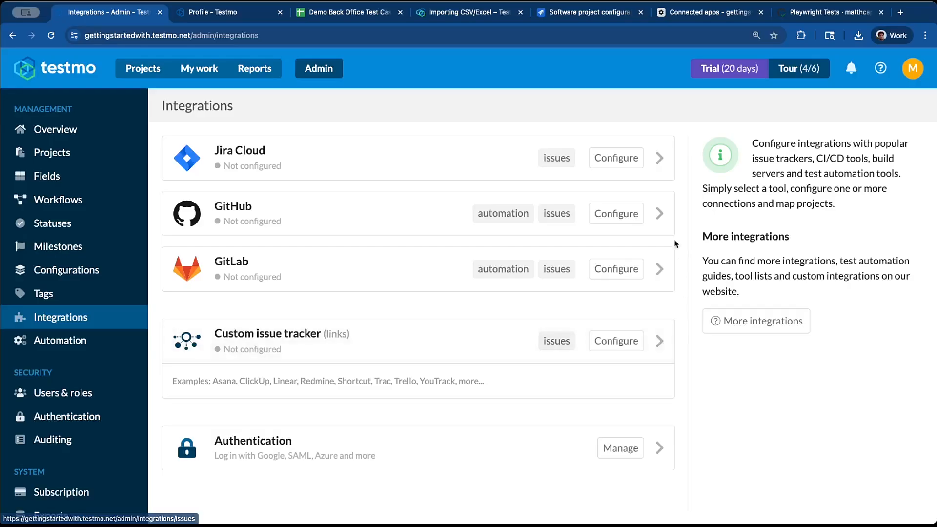
left_click(623, 159)
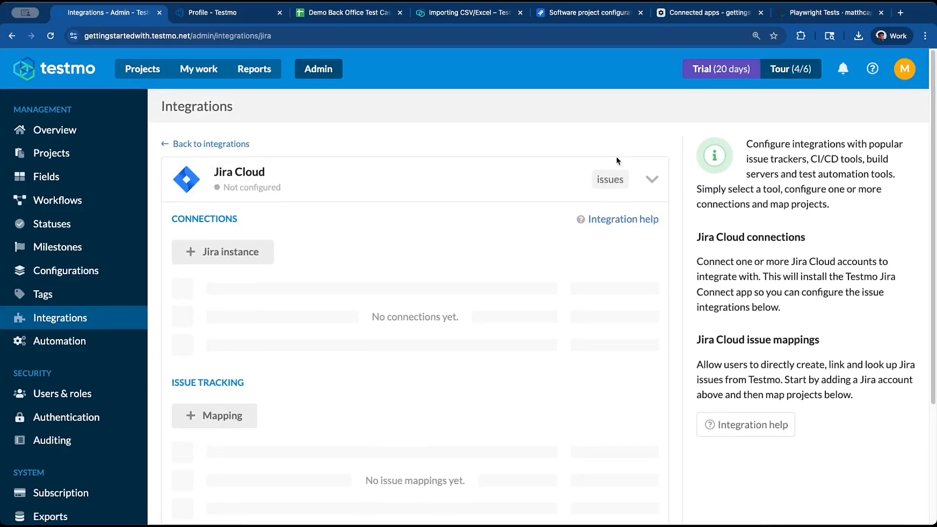
left_click(257, 252)
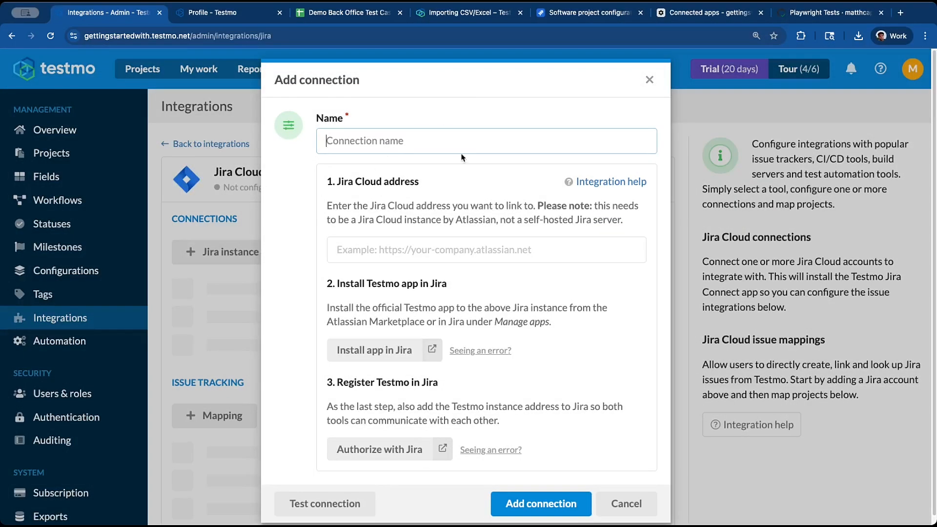
type("Get")
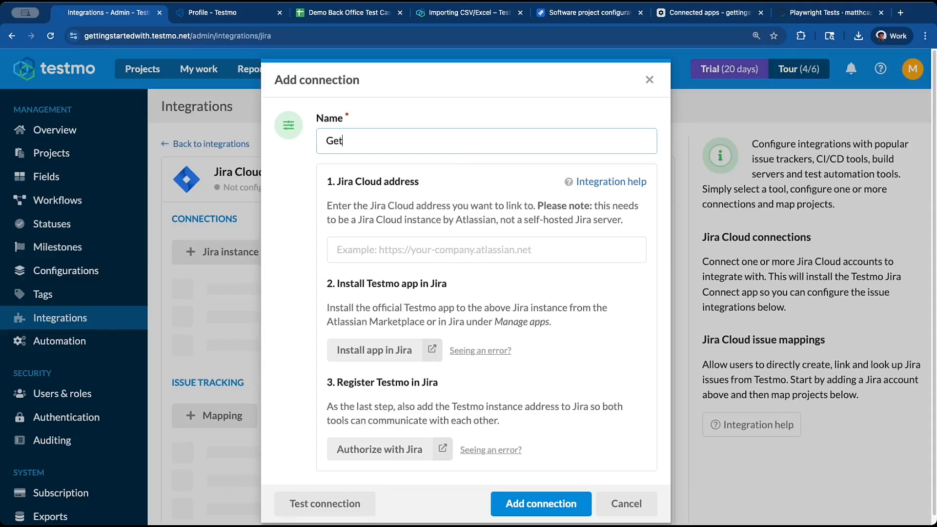
type("ting Started Wit")
key("BackSpace")
type("th")
left_click(512, 247)
left_click(583, 13)
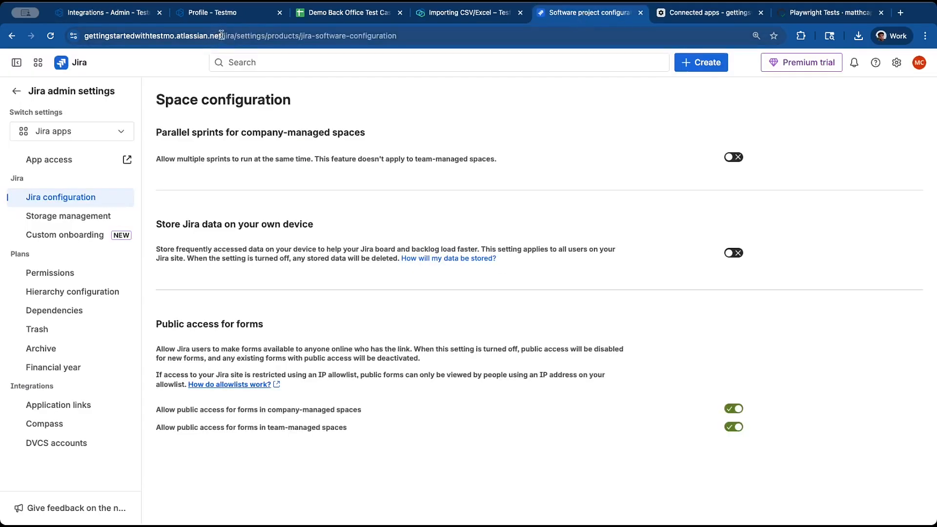
left_click_drag(222, 36, 81, 37)
key("super+c")
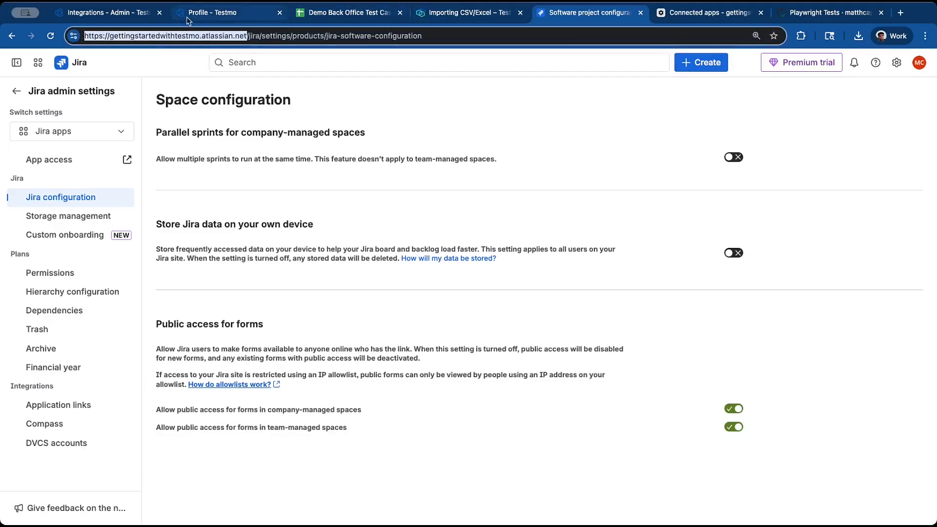
left_click(137, 14)
left_click(406, 253)
key("super+v")
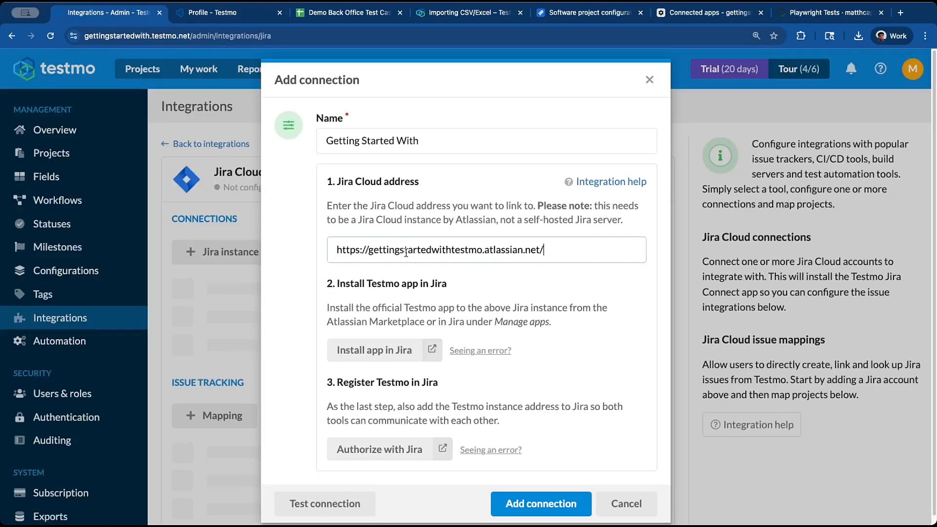
Install the Testmo Test Management for Jira app on the gettingstartedwithtestmo Jira site, reviewing its installation details.
left_click(391, 357)
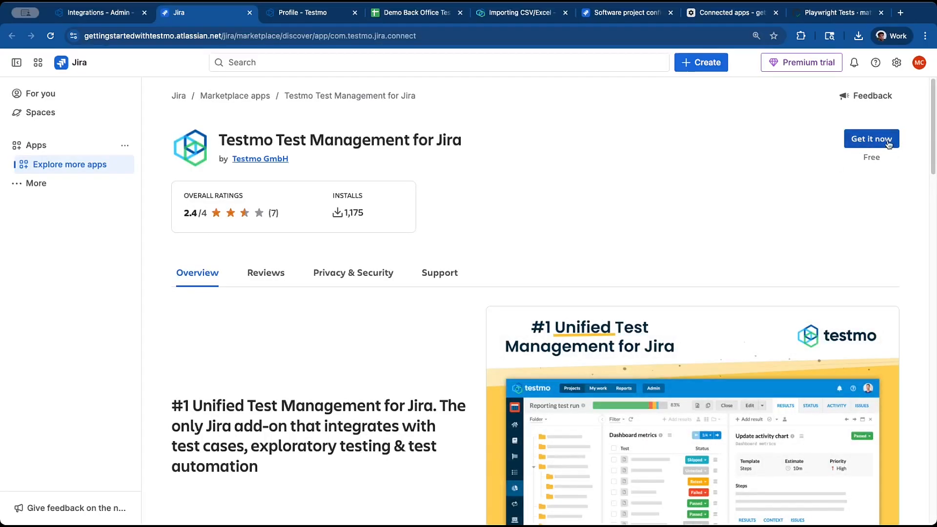
left_click(888, 144)
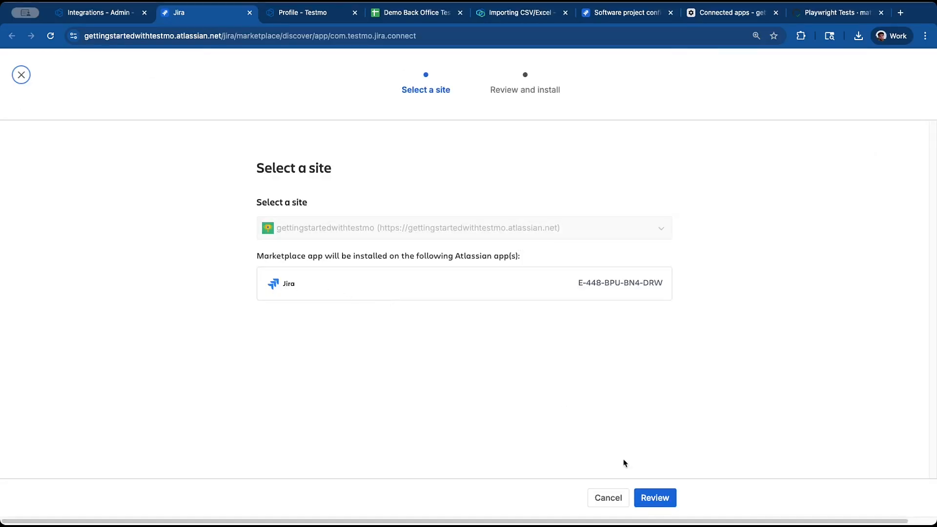
left_click(651, 499)
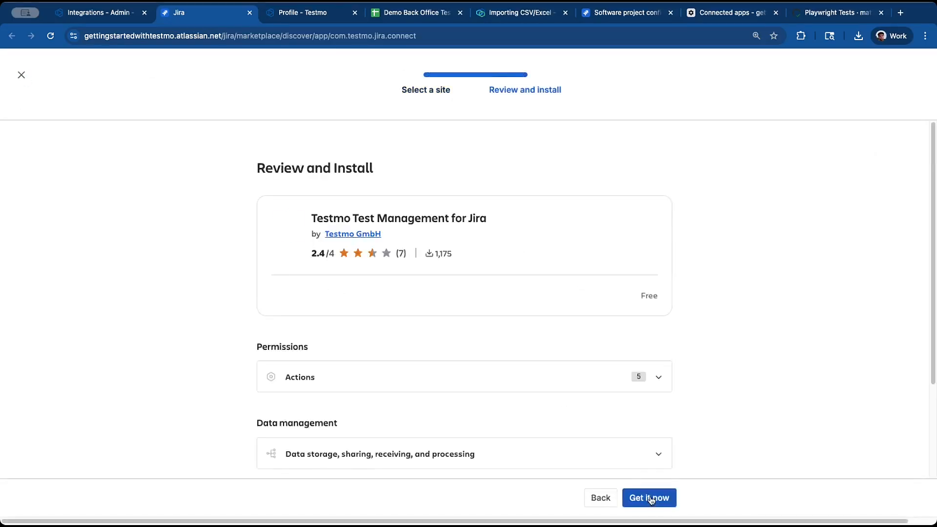
scroll(688, 425, "down", 1)
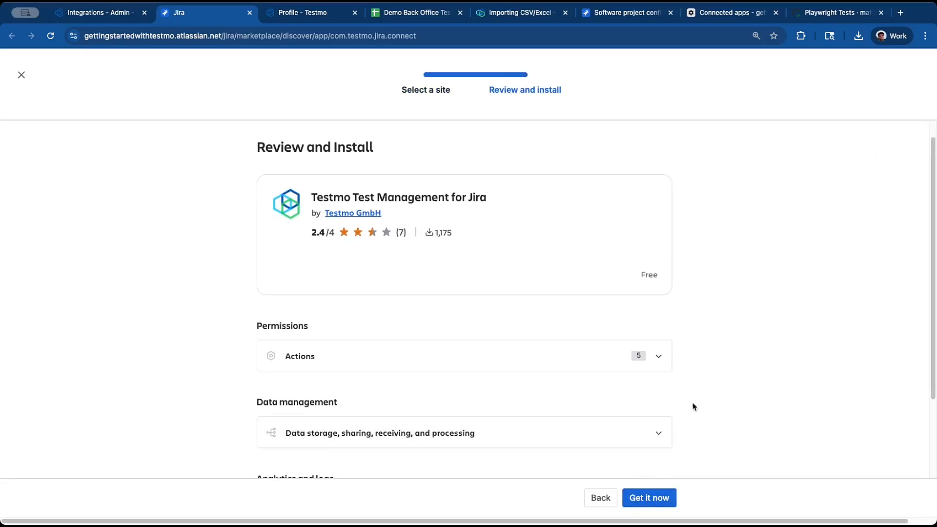
scroll(670, 449, "down", 2)
left_click(657, 497)
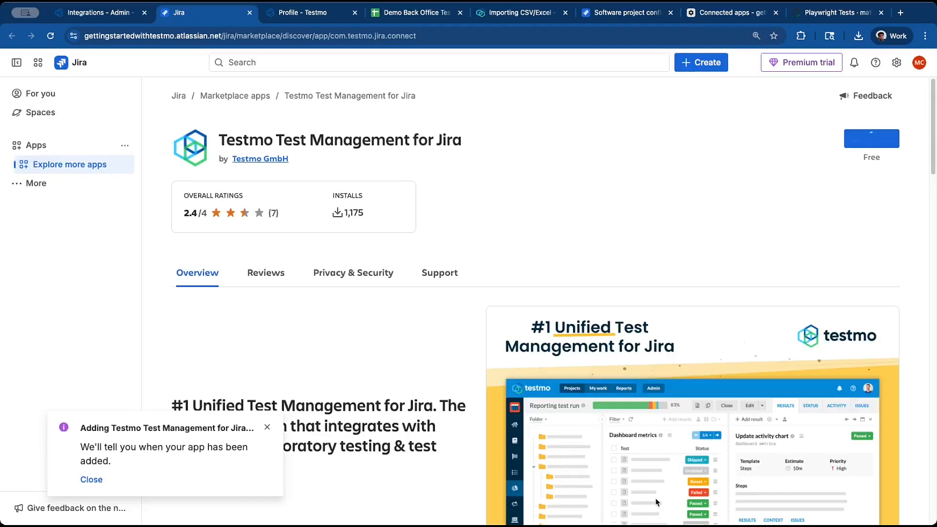
left_click(81, 483)
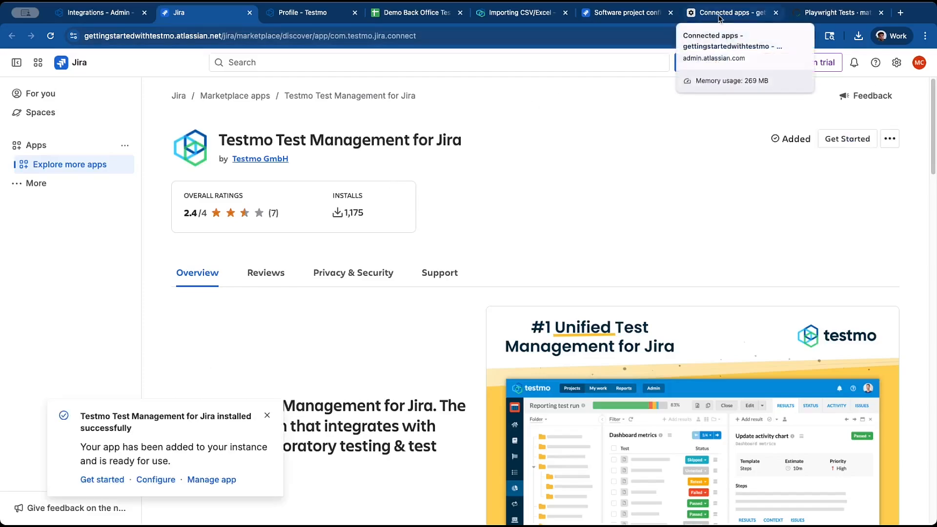
Return to Testmo, authorize it with Jira, and add the Getting Started With connection after testing it.
left_click(78, 14)
scroll(449, 288, "down", 1)
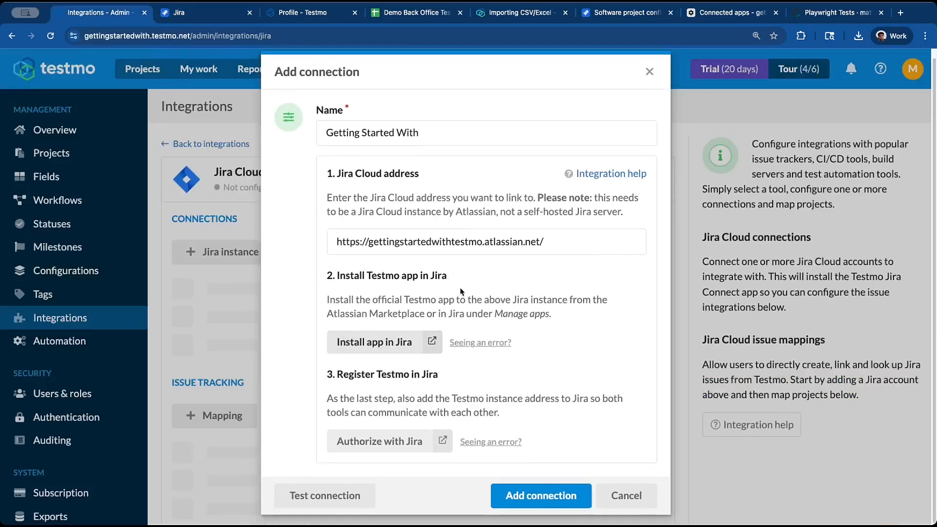
left_click(424, 442)
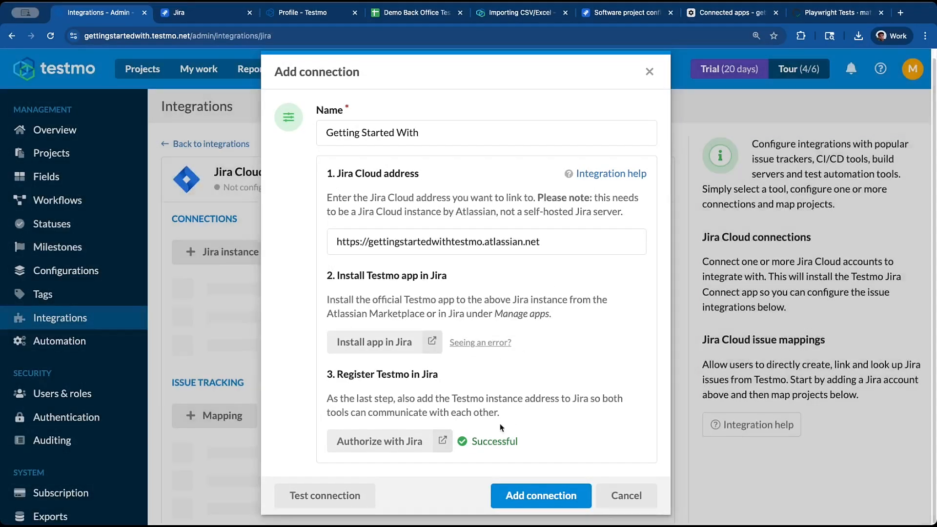
left_click(371, 491)
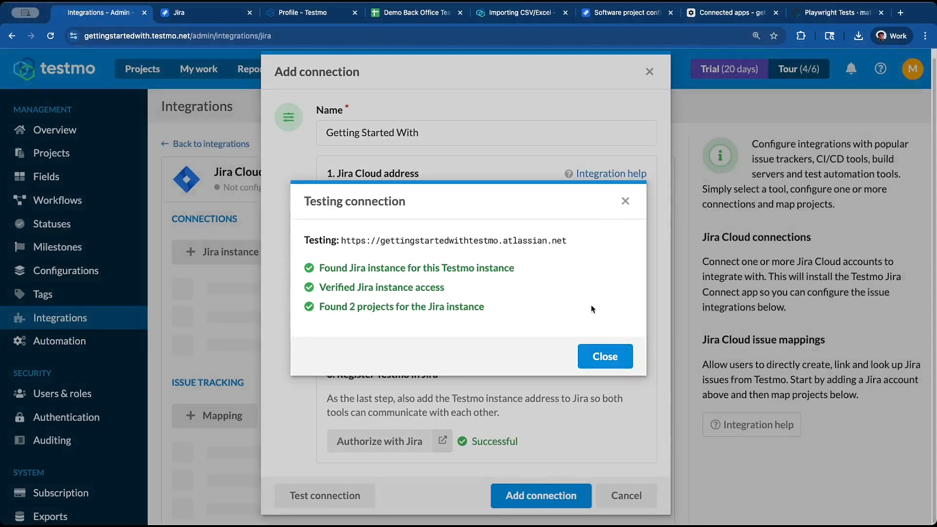
left_click(605, 357)
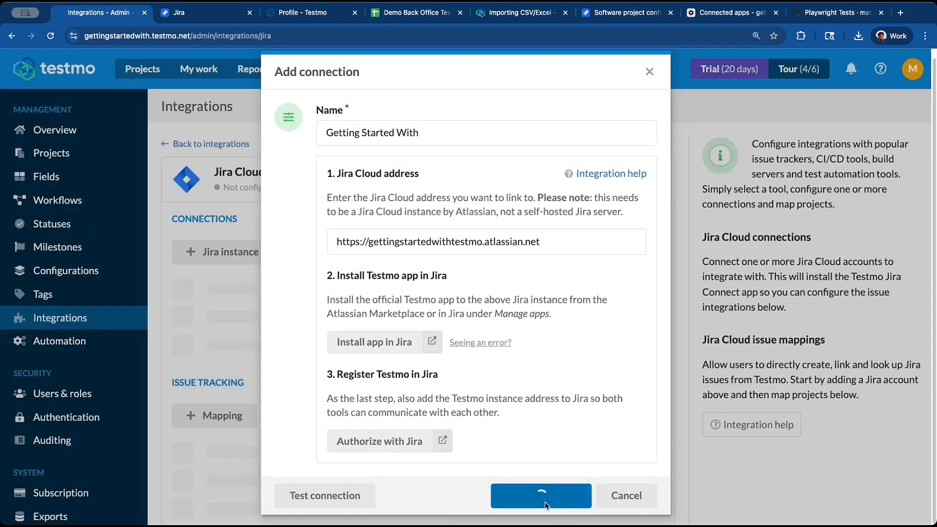
left_click(543, 495)
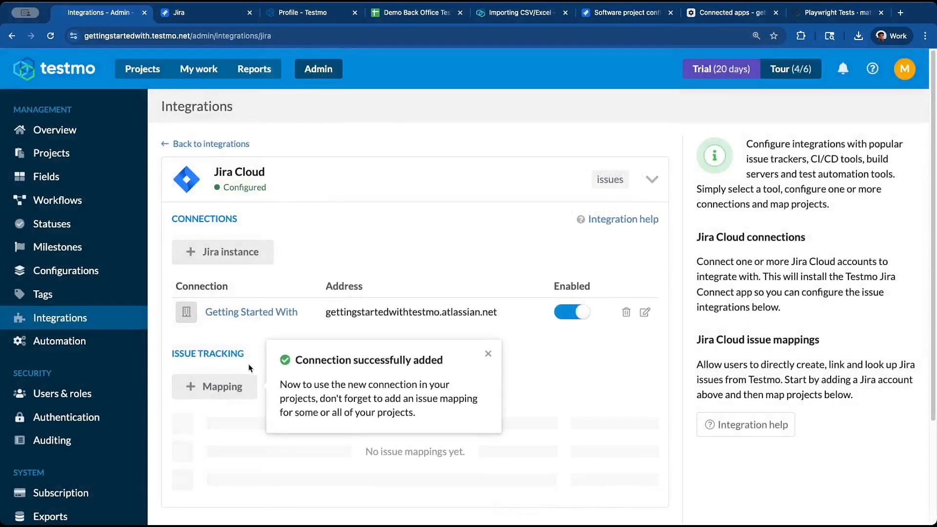
Add an issue mapping for the Getting Started With connection, limited to the Jira project Back office.
left_click(231, 389)
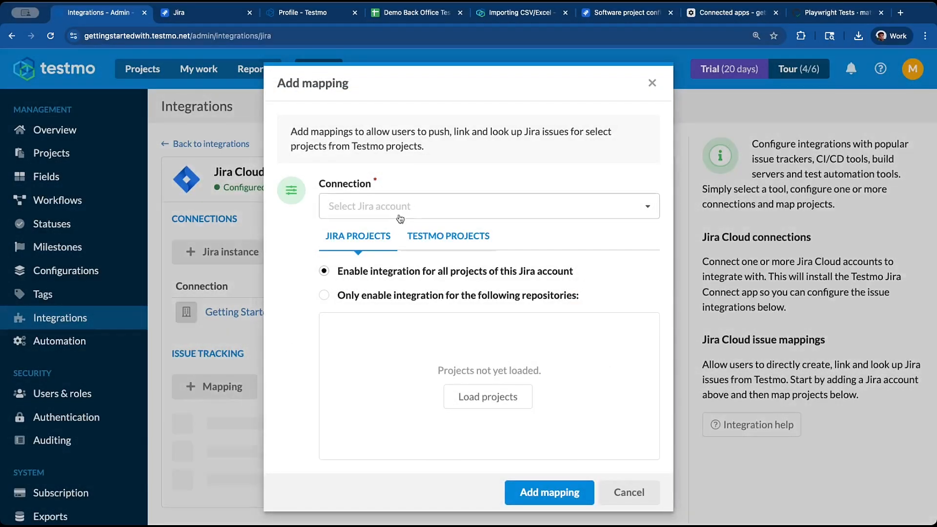
left_click(397, 207)
left_click(427, 232)
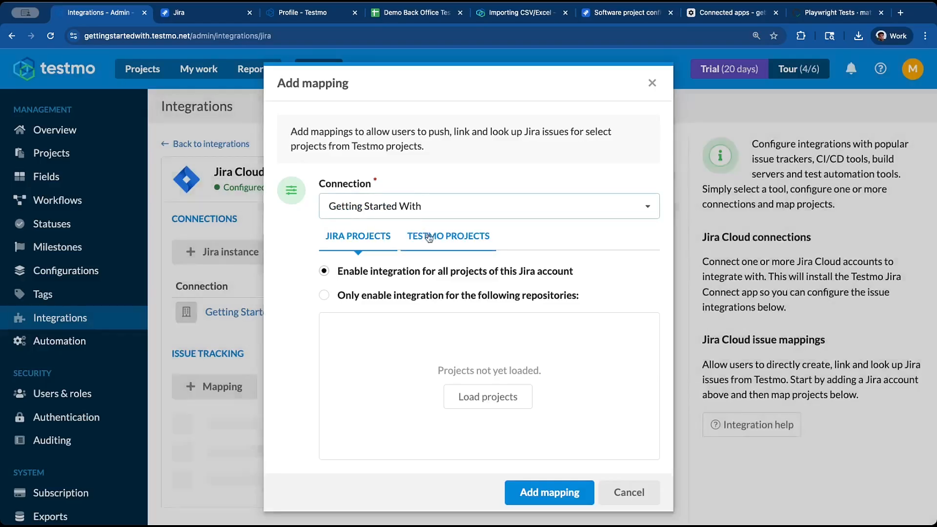
left_click(472, 395)
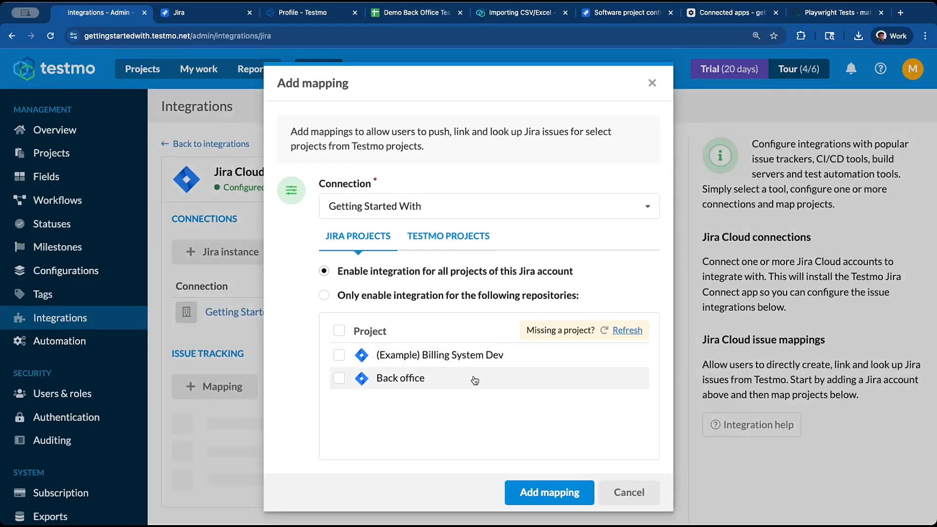
left_click(419, 381)
left_click(545, 493)
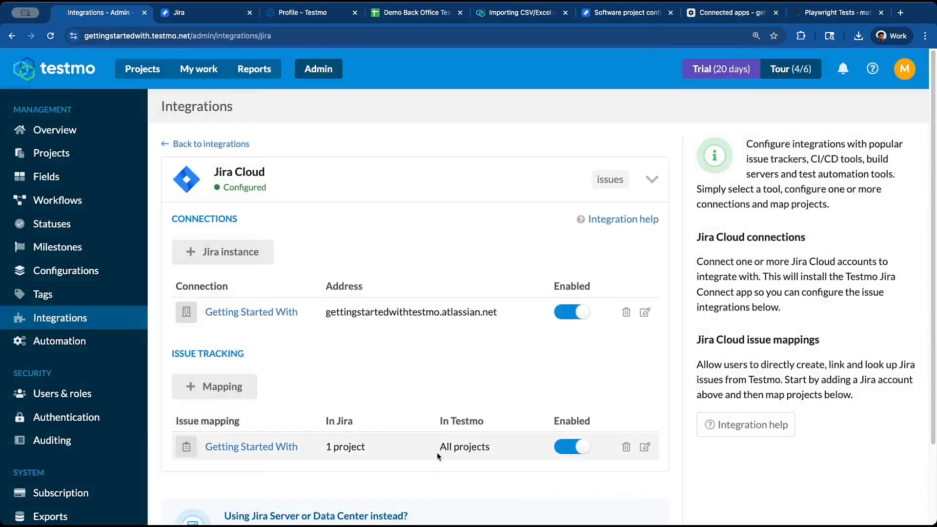
Edit the Getting Started With issue mapping to enable it only for the Testmo project Back Office, and save it.
left_click(644, 447)
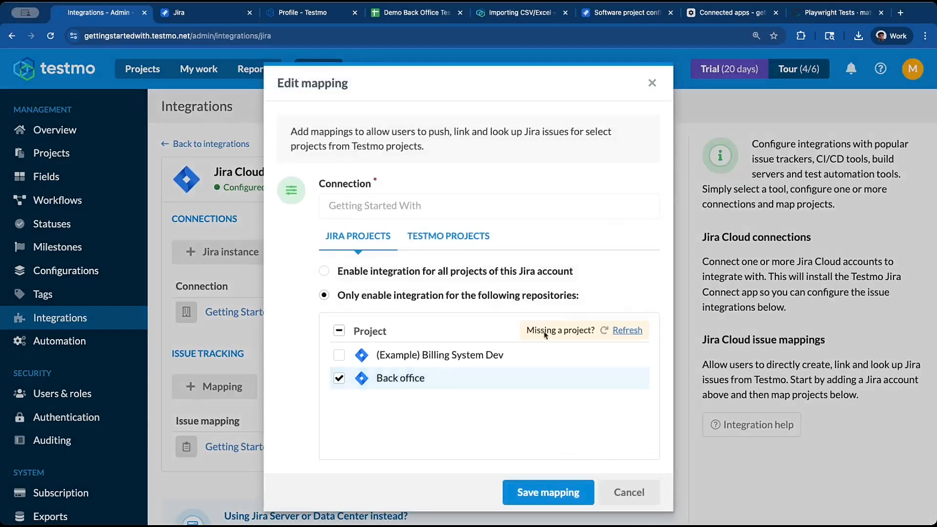
left_click(472, 244)
left_click(339, 355)
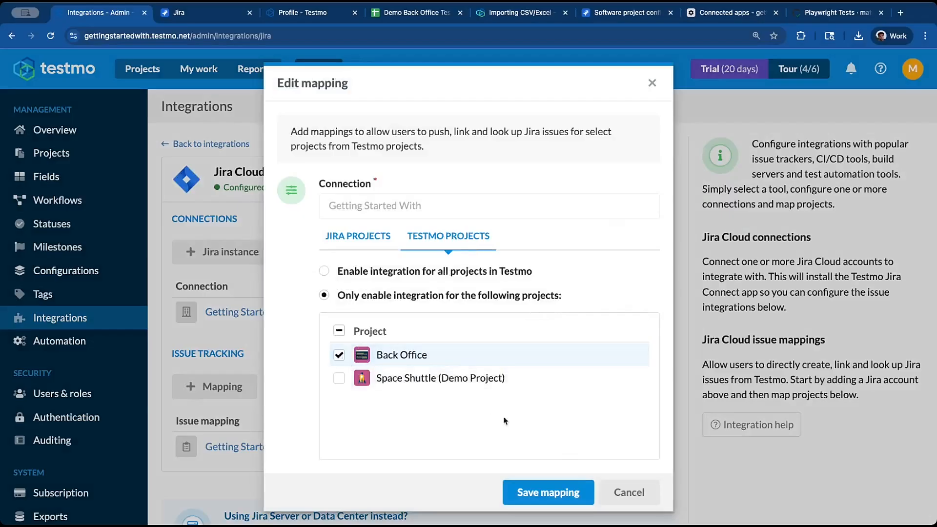
left_click(561, 495)
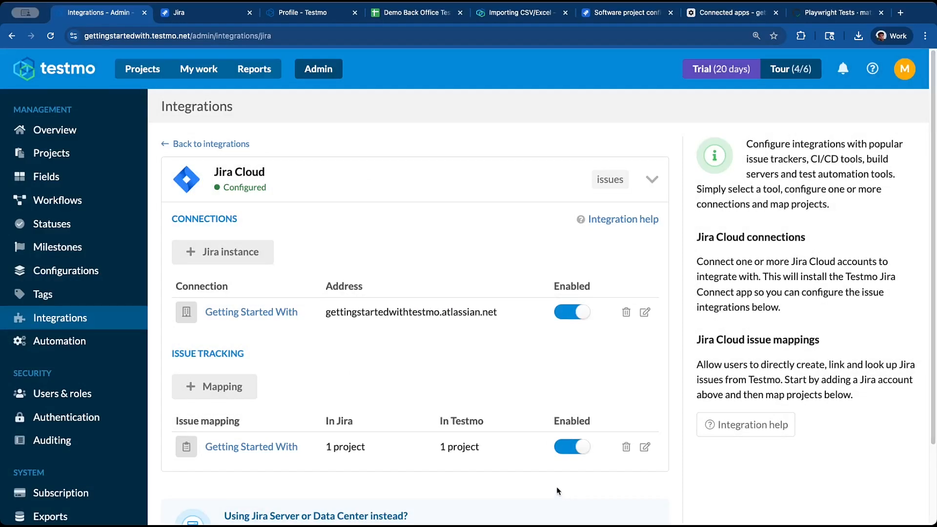
Look over the Jira Cloud integration page, and open the Automation administration page to review its run, linking and job launching settings.
scroll(548, 500, "down", 1)
scroll(547, 500, "down", 3)
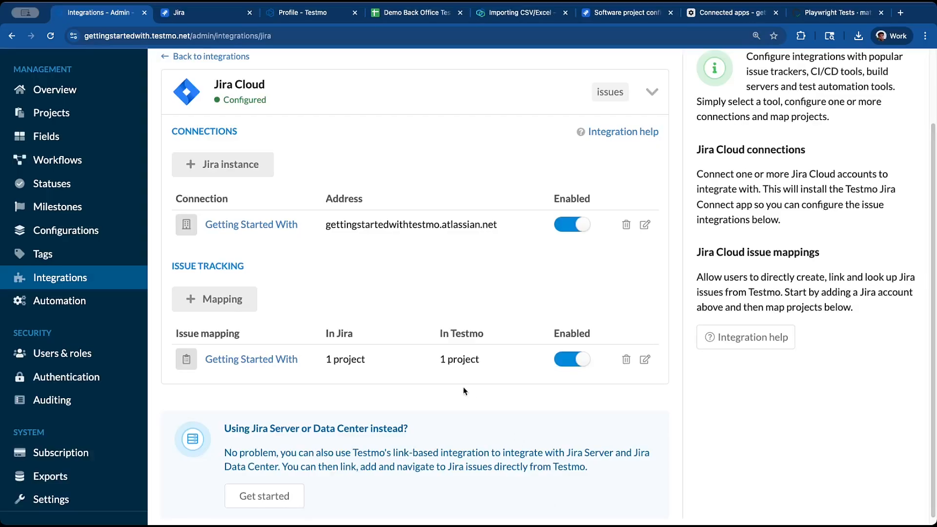
scroll(466, 385, "up", 3)
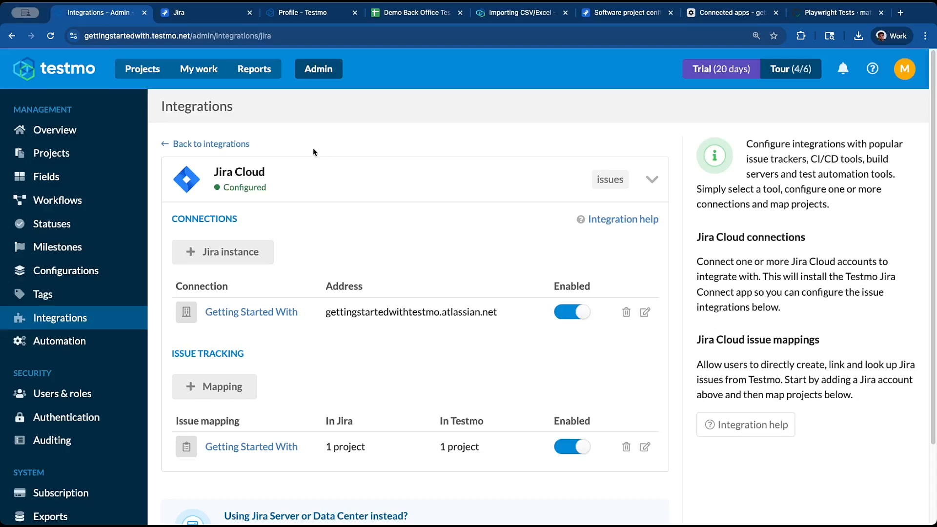
left_click(114, 341)
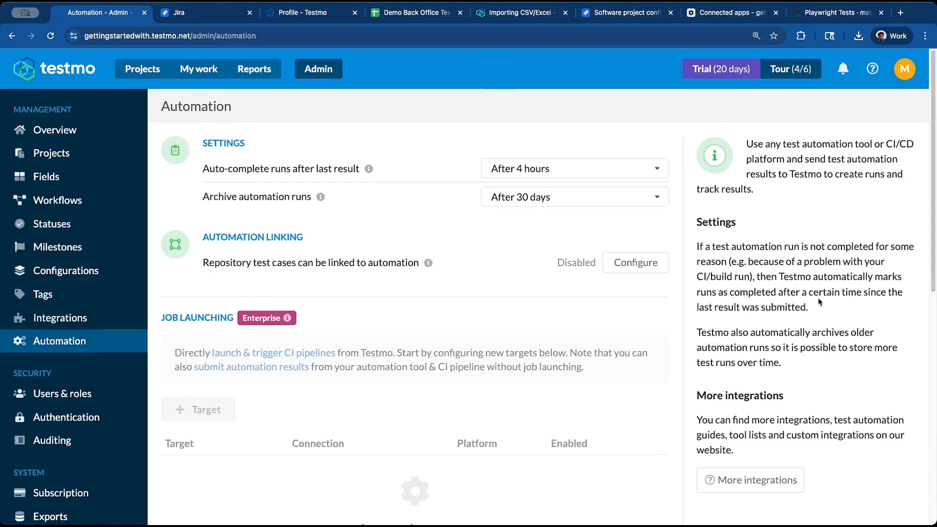
scroll(795, 294, "down", 1)
scroll(795, 295, "down", 2)
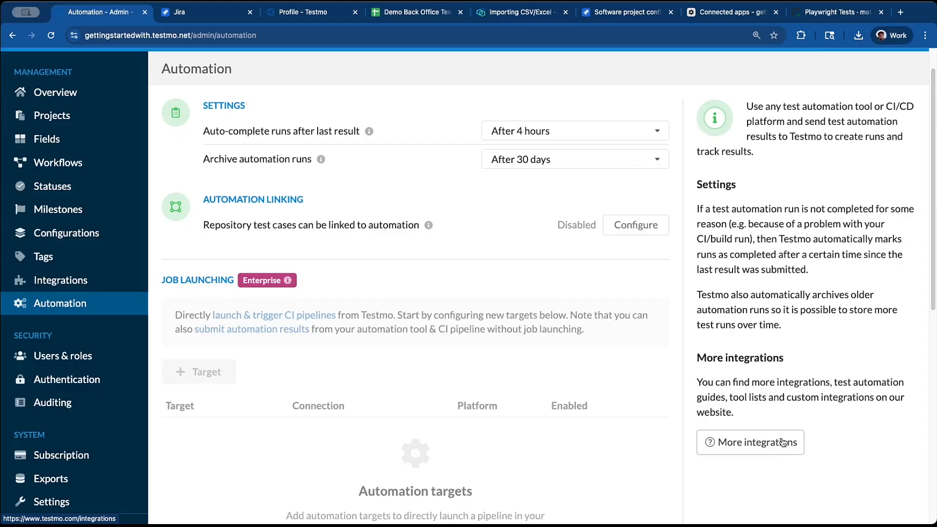
Open Testmo's website page of further integrations and examine the supported issue trackers, CI/CD pipelines and enterprise authentication options.
left_click(782, 442)
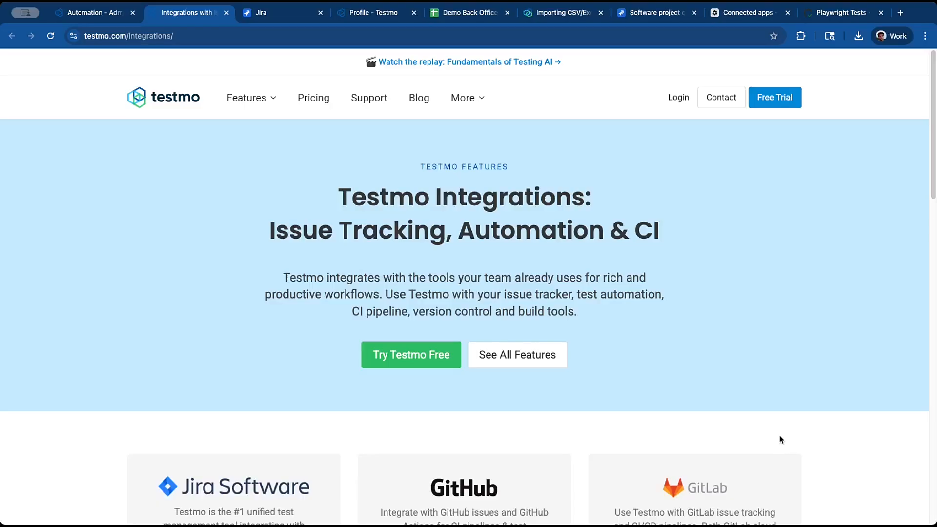
scroll(752, 351, "down", 4)
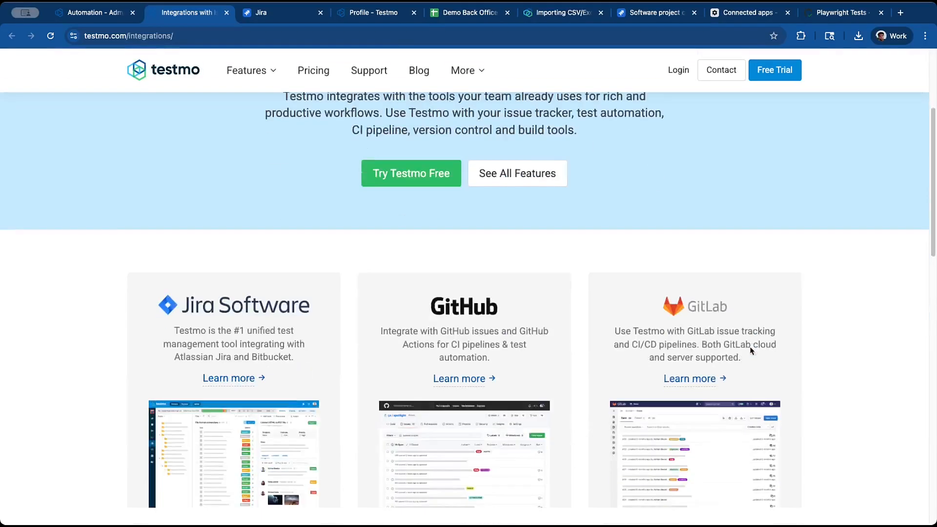
scroll(749, 350, "down", 3)
scroll(791, 355, "down", 6)
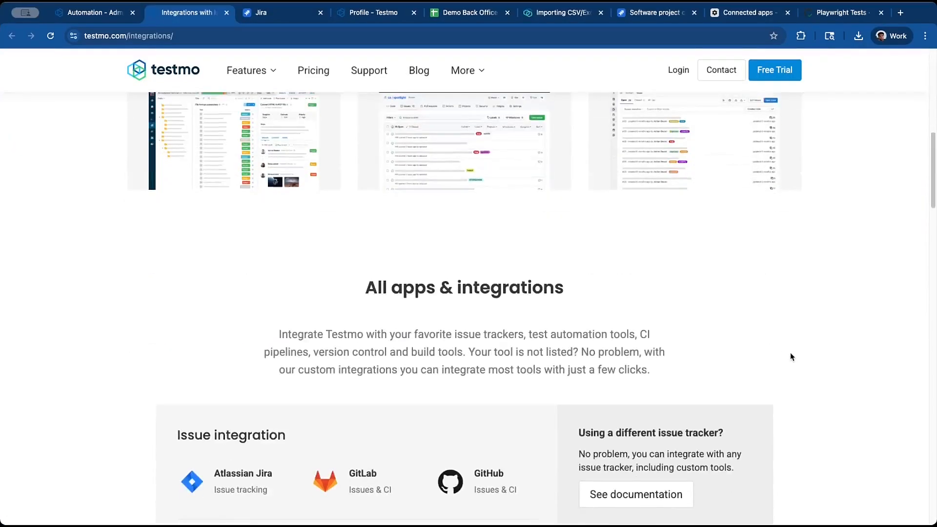
scroll(791, 356, "down", 1)
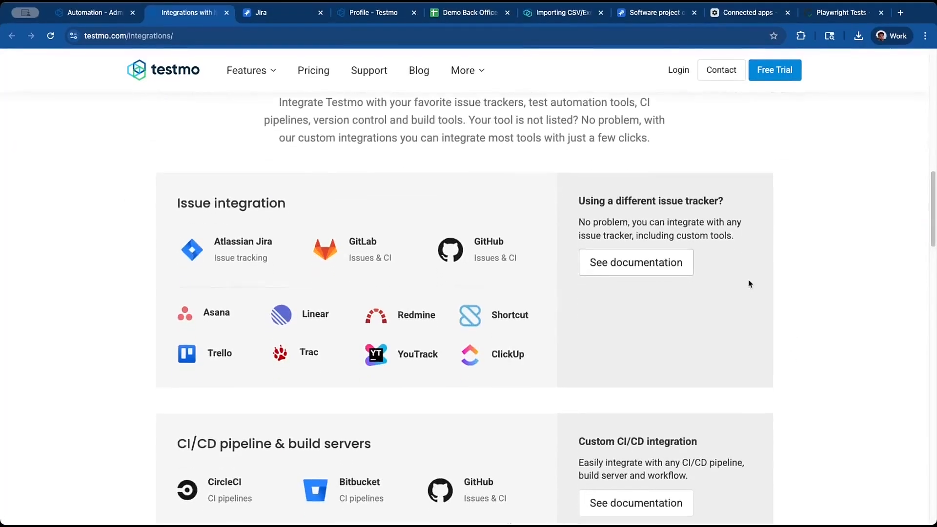
scroll(748, 282, "down", 4)
scroll(749, 282, "down", 4)
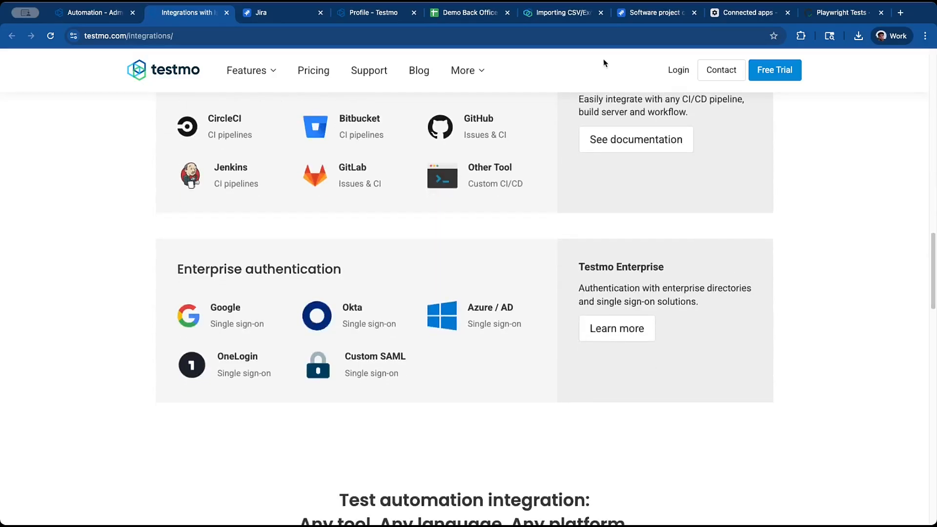
Switch to the example-playwright-reporting repository on GitHub and open .github/workflows/playwright-test.yml, highlighting the Testmo submission step with its environment variables.
left_click(812, 16)
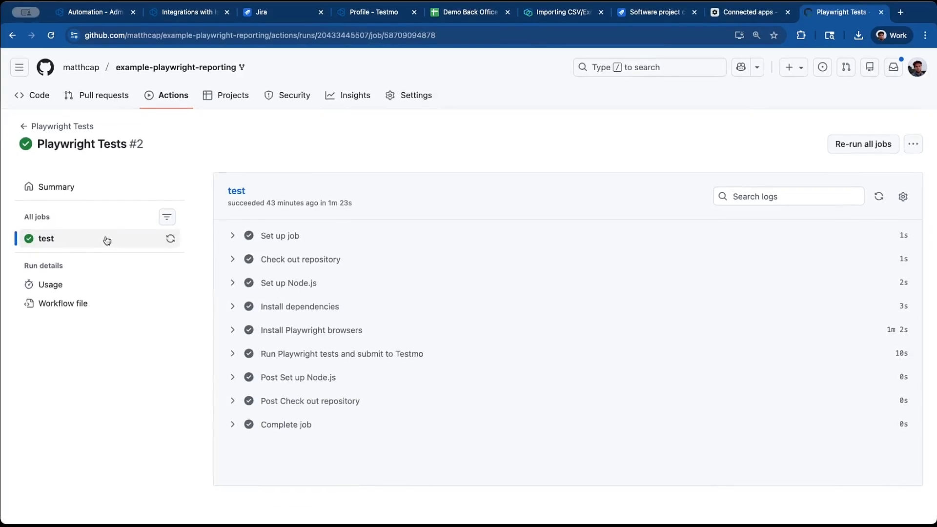
left_click(45, 97)
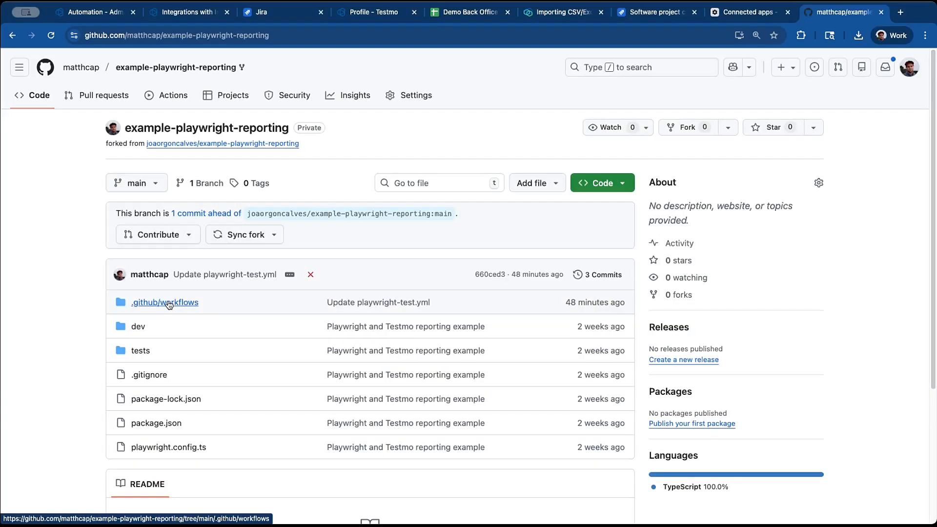
left_click(169, 302)
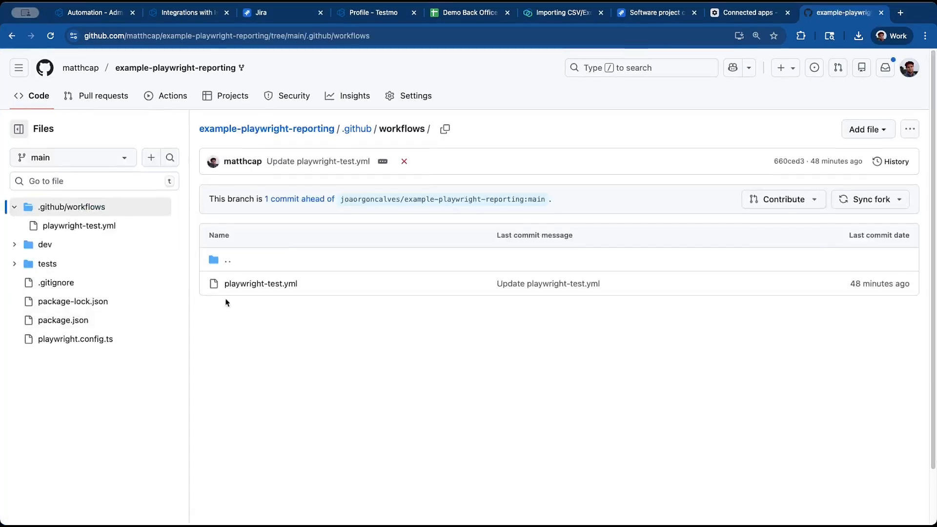
left_click(253, 287)
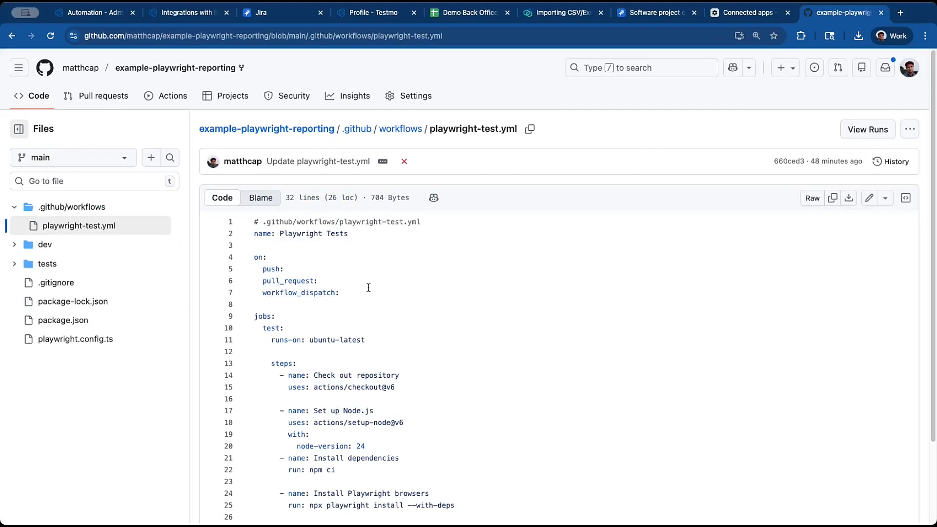
scroll(361, 281, "down", 1)
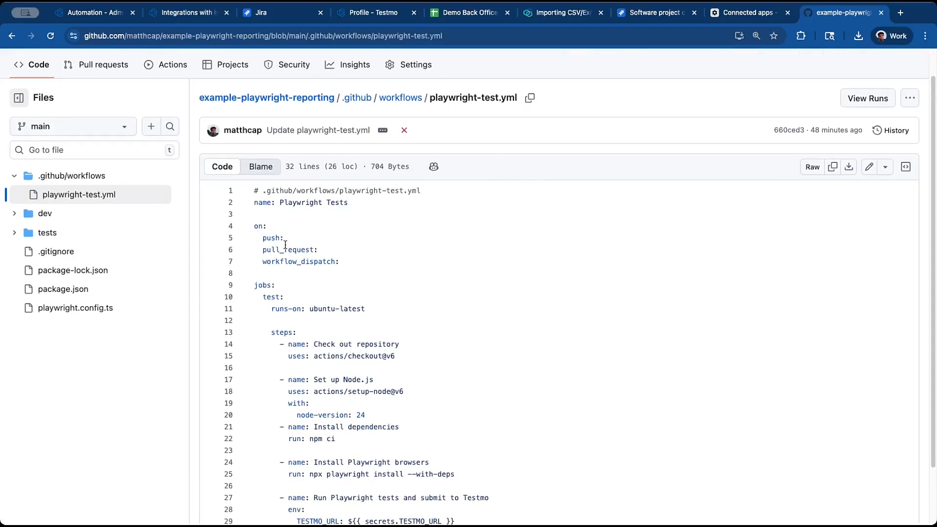
scroll(345, 293, "down", 1)
scroll(346, 293, "down", 2)
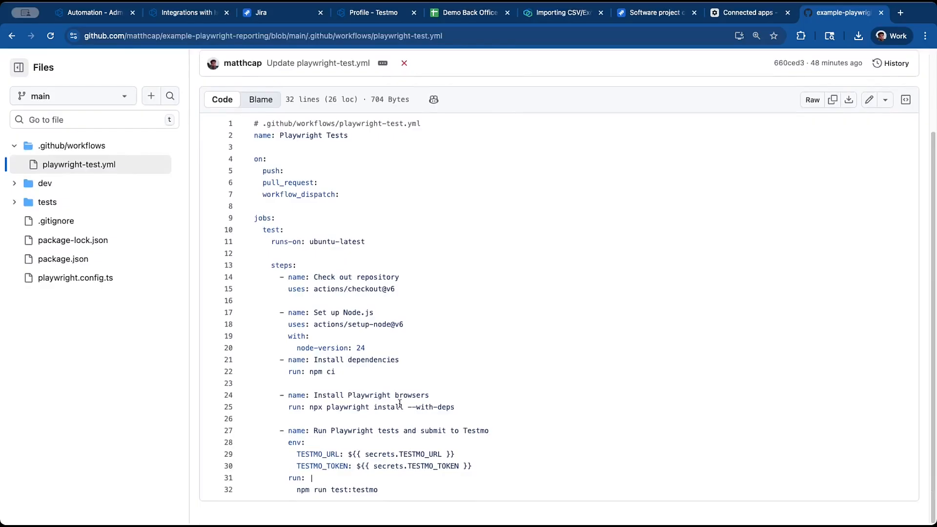
left_click_drag(486, 466, 290, 436)
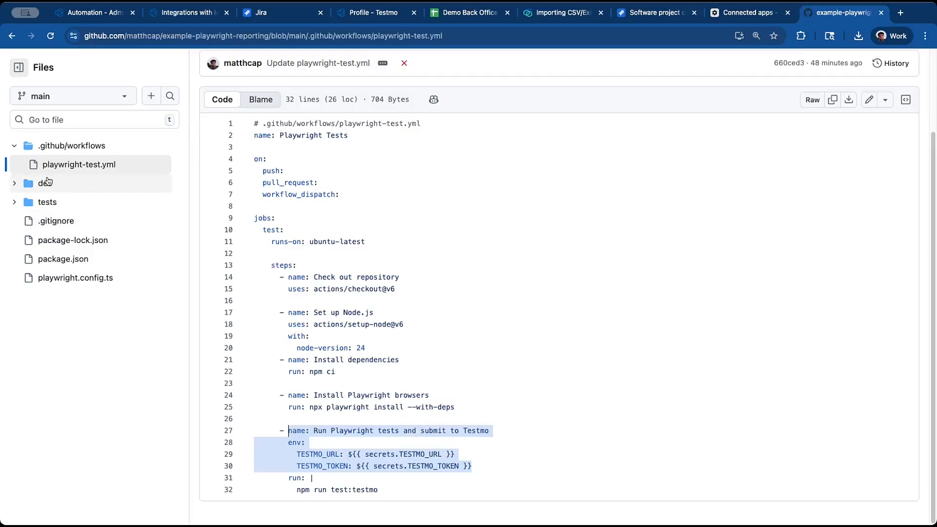
Examine the repository's testmo.spec.ts, playwright.config.ts and docker-compose.yml files, highlighting the junit/results.xml output path in the Playwright configuration.
left_click(46, 201)
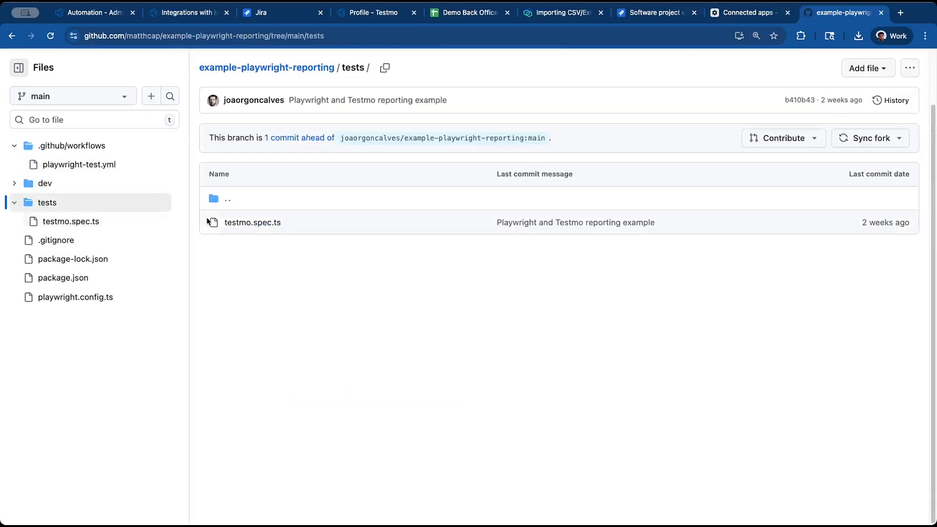
left_click(233, 223)
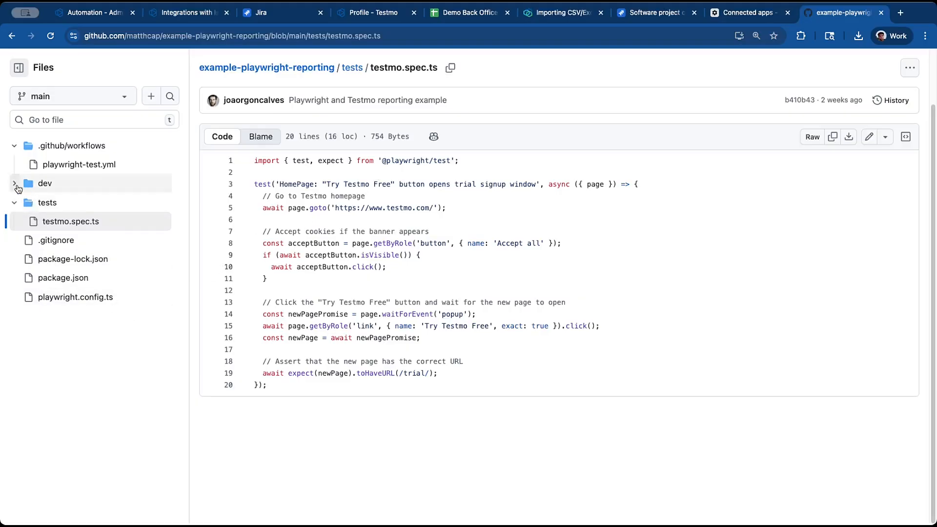
left_click(75, 297)
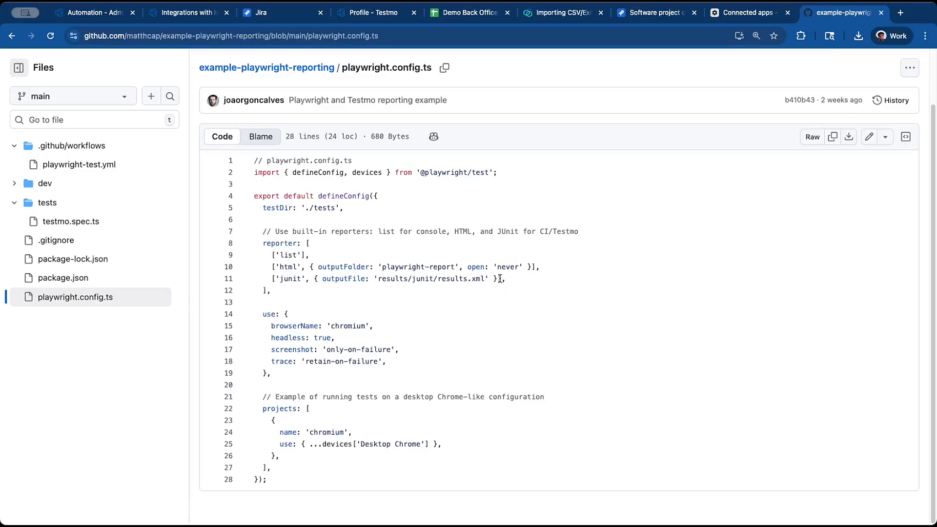
left_click_drag(485, 278, 412, 279)
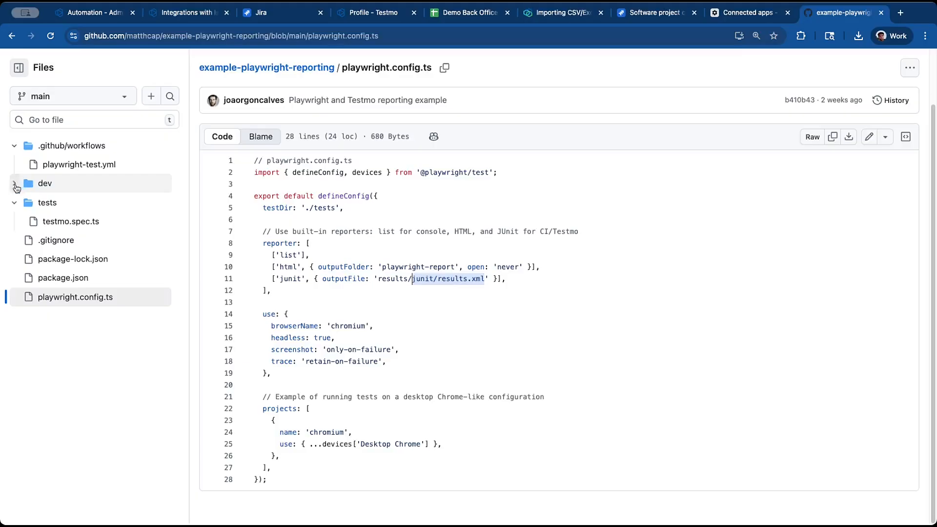
left_click(15, 186)
left_click(53, 205)
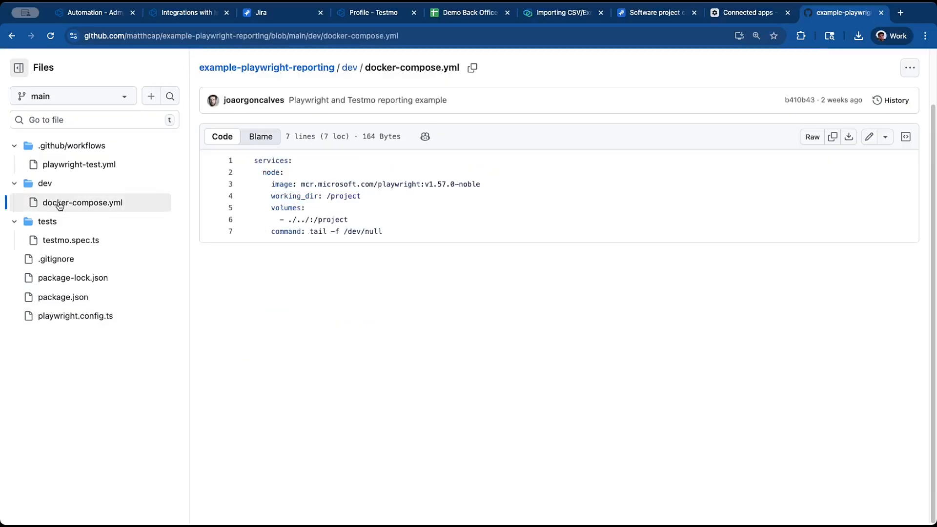
Reopen the playwright-test.yml workflow file and highlight its final command, npm run test:testmo.
left_click(75, 171)
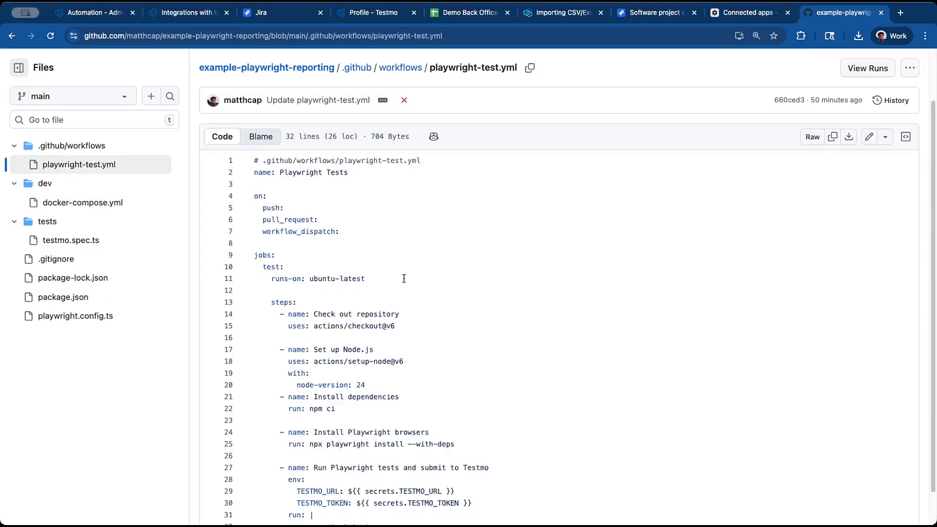
scroll(404, 278, "down", 1)
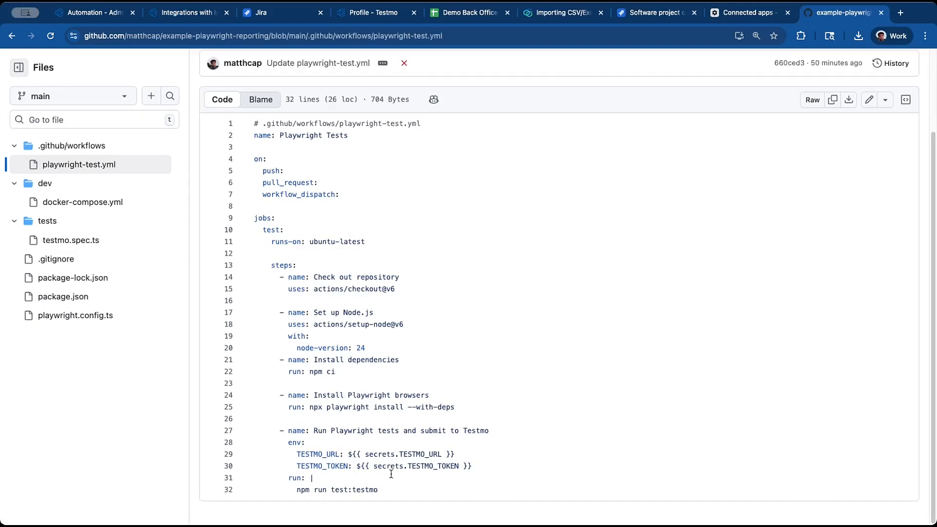
left_click_drag(377, 490, 312, 492)
left_click_drag(310, 492, 379, 492)
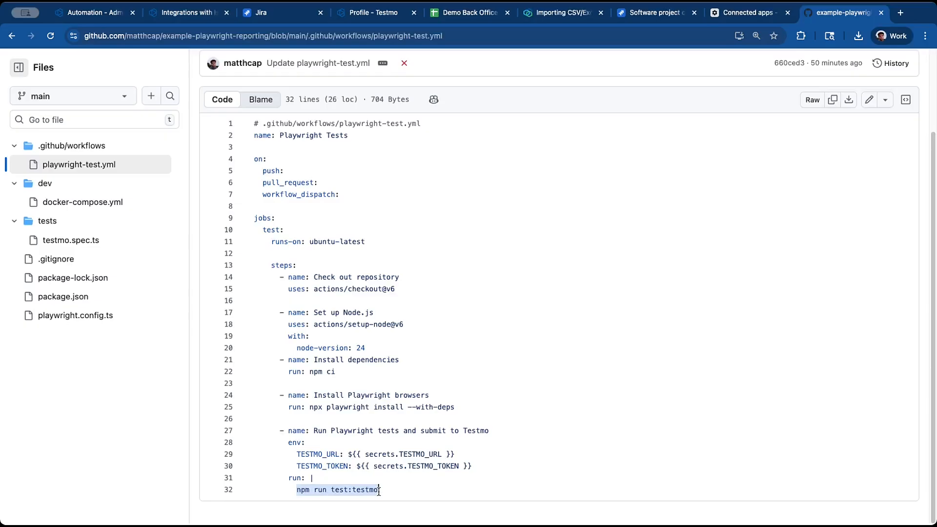
Open the repository's Actions secrets and variables settings to view its repository secrets.
scroll(395, 398, "up", 3)
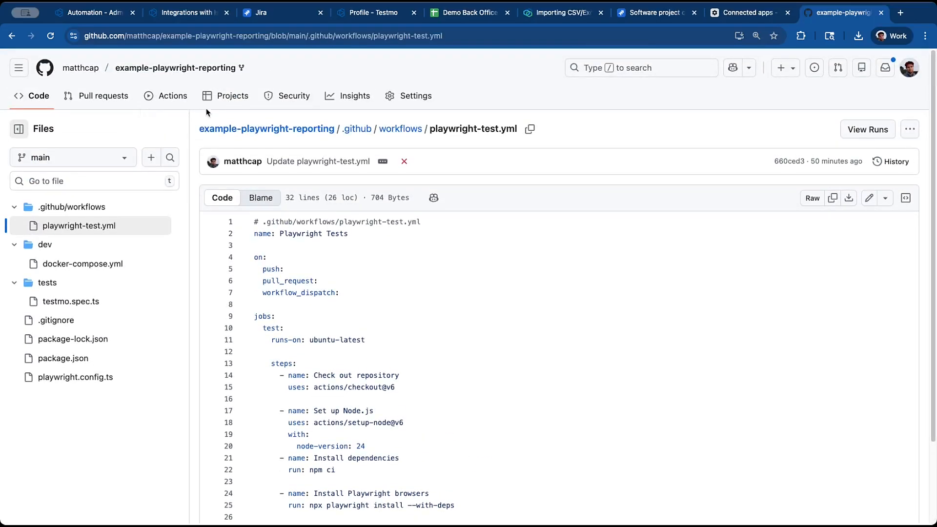
left_click(426, 102)
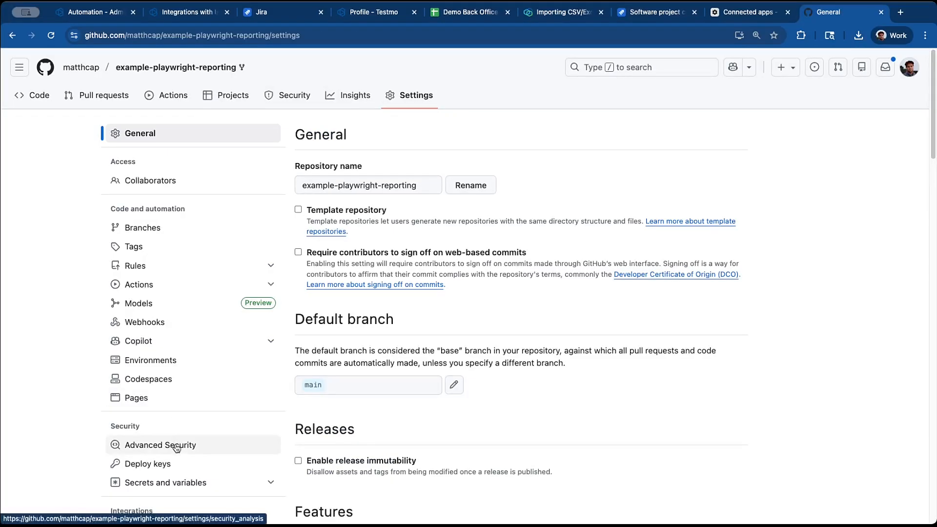
left_click(184, 483)
scroll(180, 463, "down", 2)
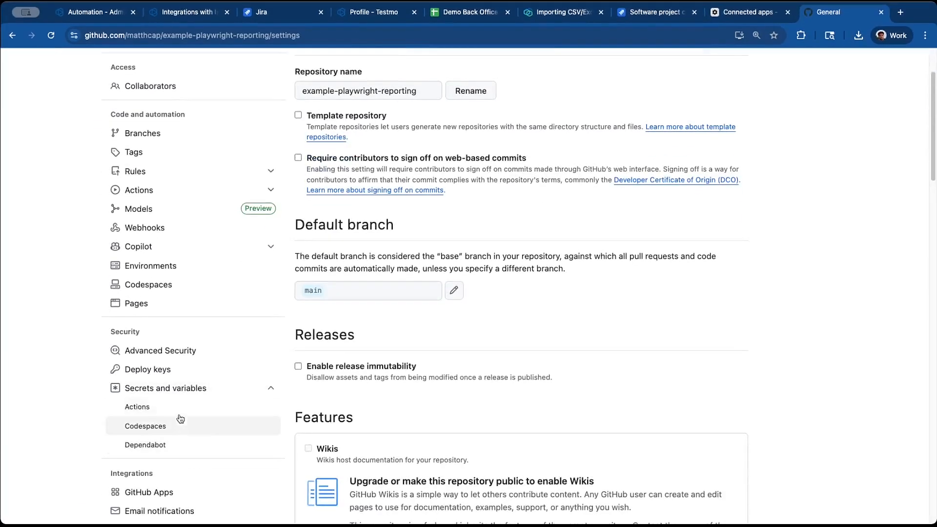
left_click(178, 408)
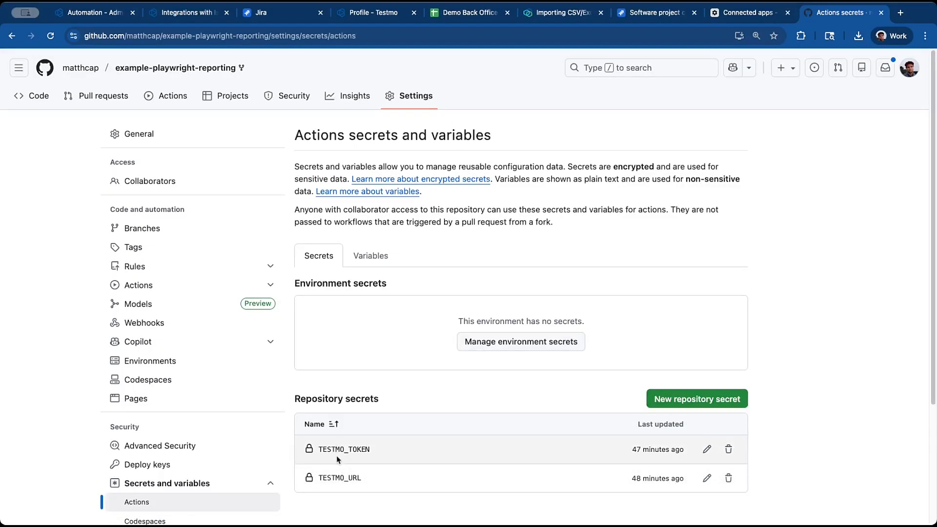
Switch to the Testmo profile page, dismiss the outdated API keys dialog, reload the profile and reopen API key management.
left_click(386, 15)
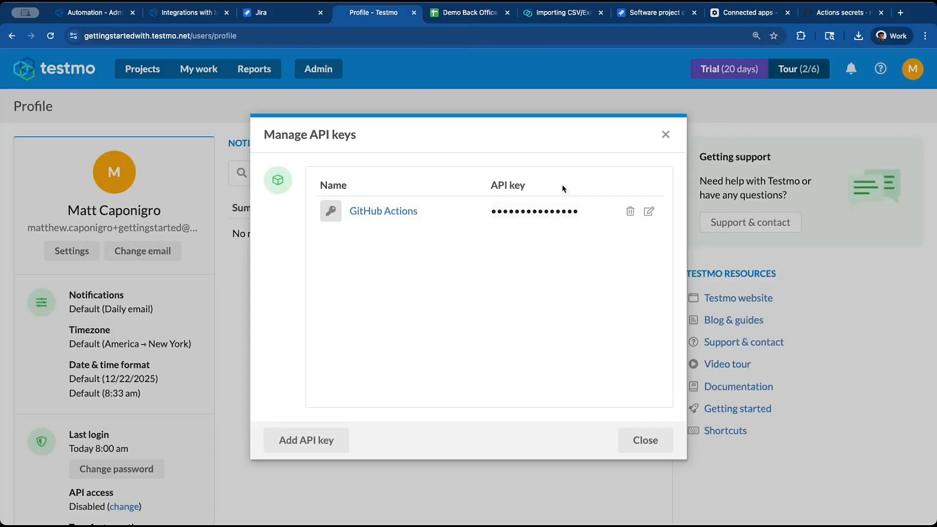
left_click(665, 135)
left_click(910, 76)
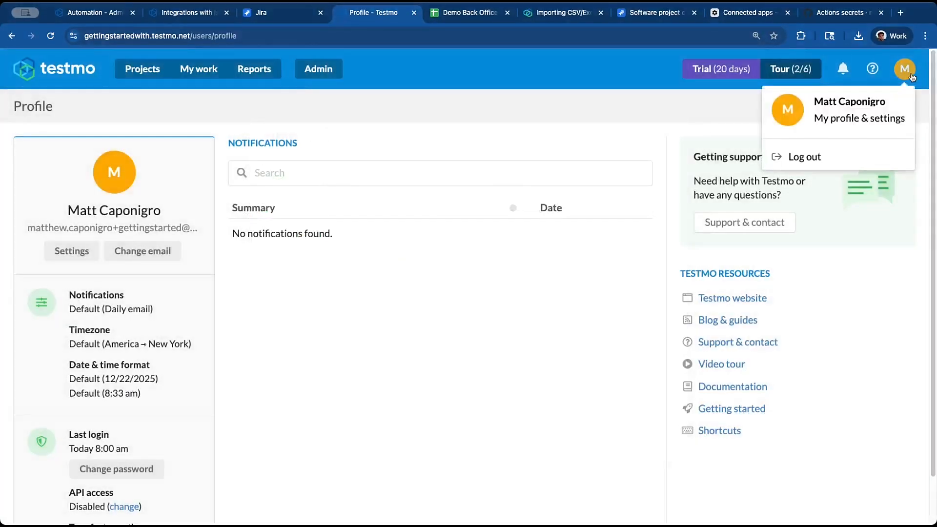
left_click(818, 116)
scroll(164, 396, "down", 1)
scroll(164, 396, "down", 1)
left_click(129, 454)
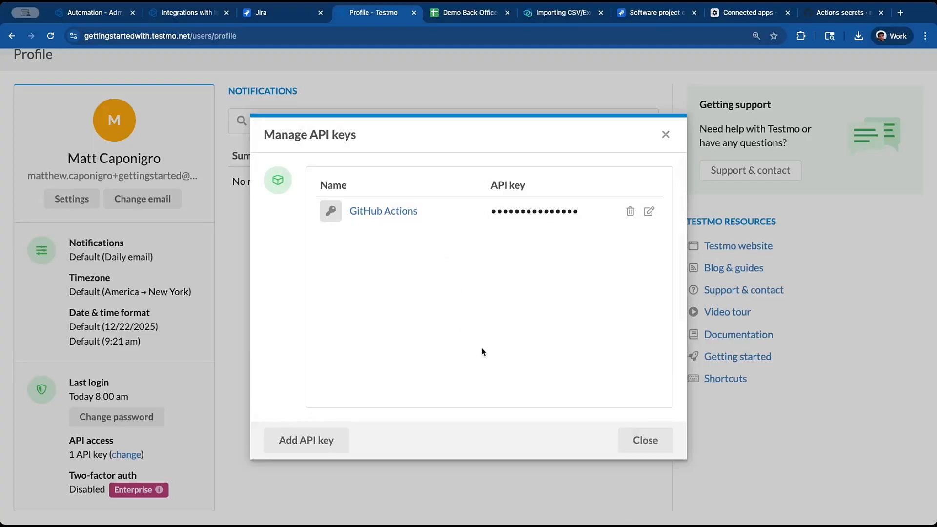
Switch to the GitHub repository's Actions runs and open the test job of the manually triggered Playwright Tests #2 run.
left_click(828, 15)
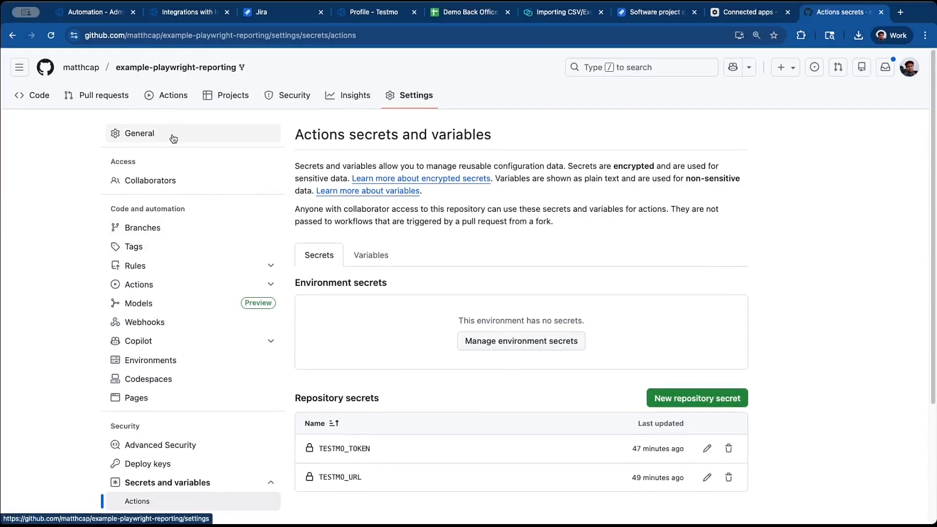
left_click(180, 96)
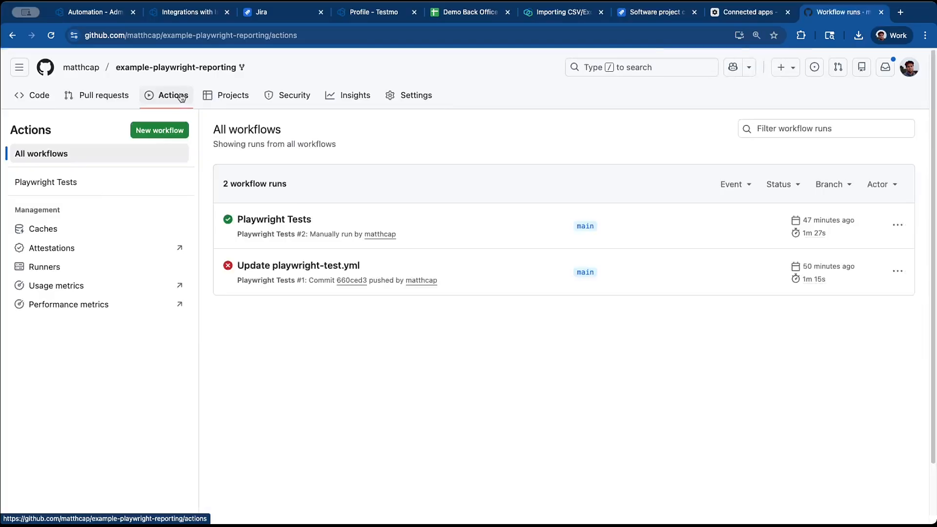
left_click(300, 222)
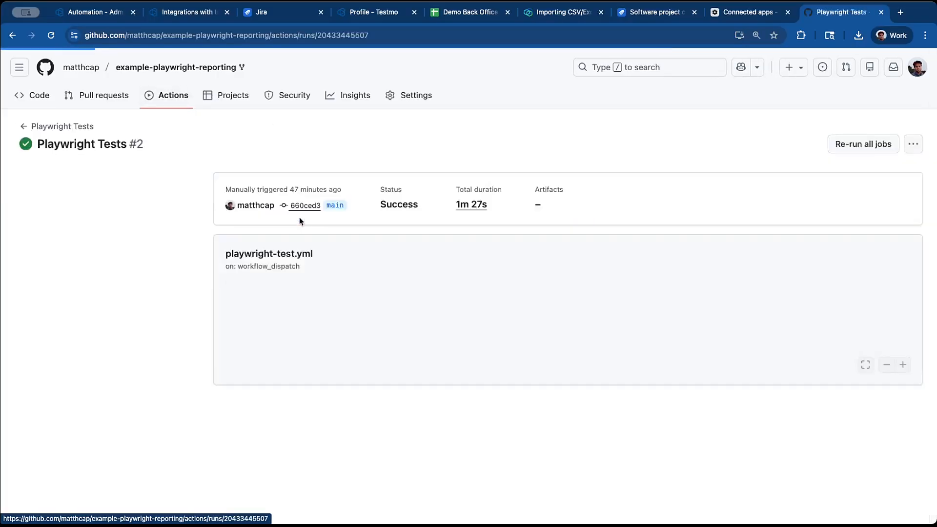
left_click(269, 323)
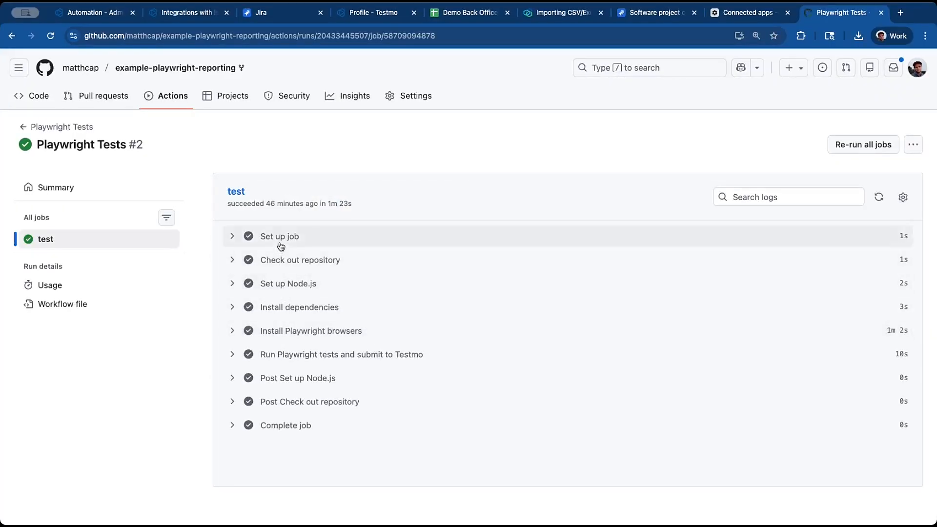
Expand the test job's Check out repository and Install Playwright browsers logs to view their output.
left_click(274, 260)
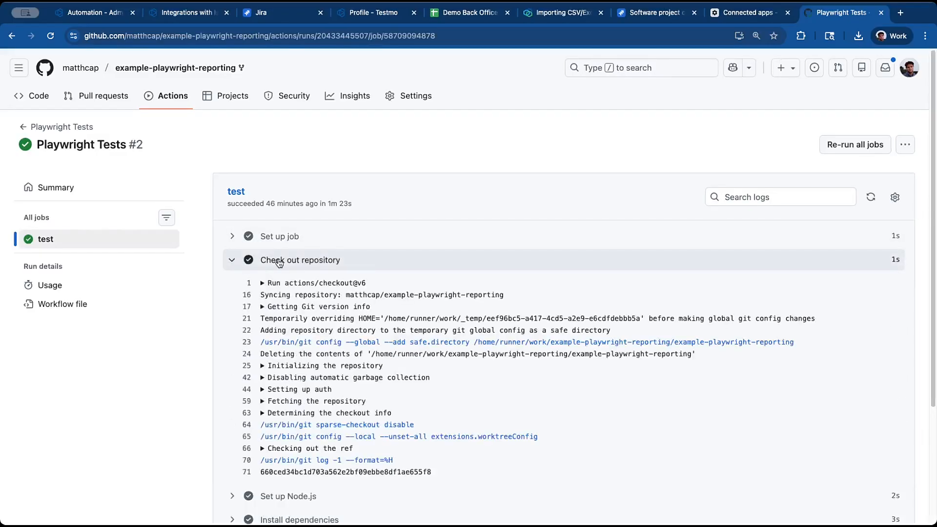
scroll(293, 293, "down", 2)
scroll(305, 313, "down", 2)
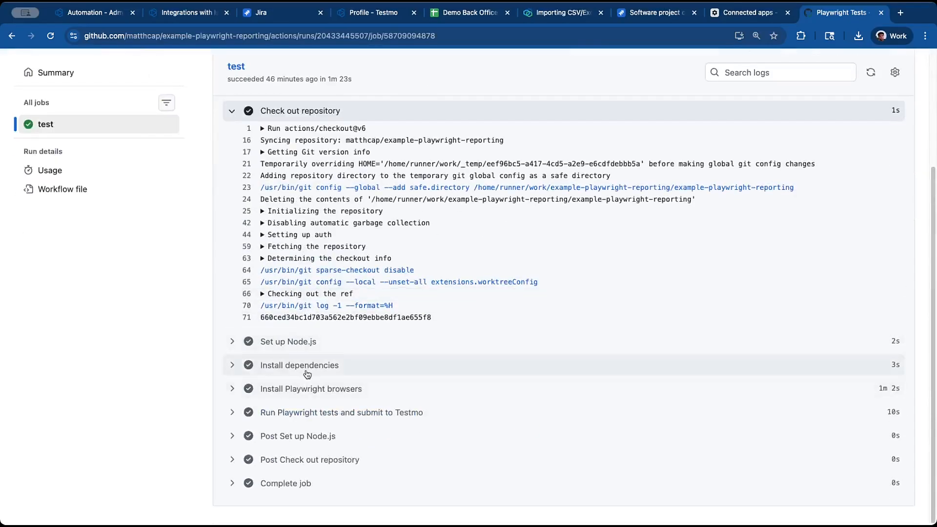
left_click(312, 389)
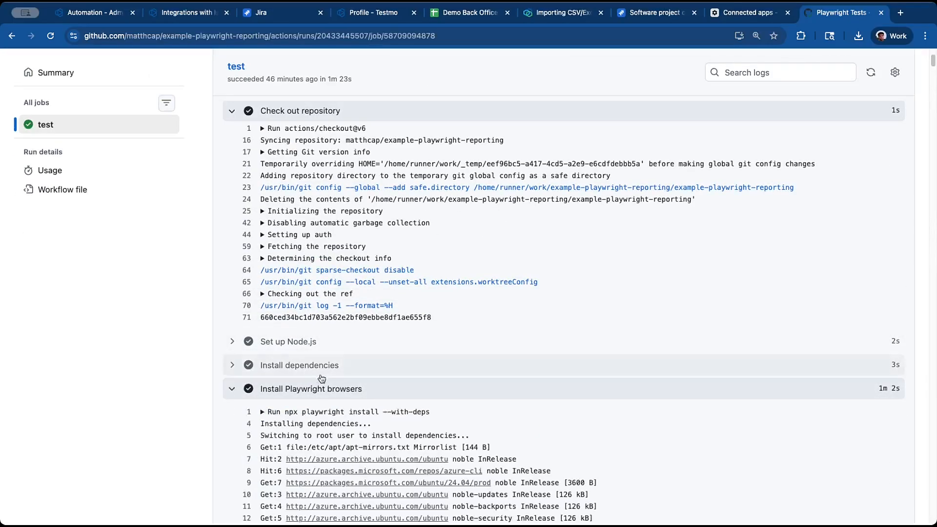
Examine the log of the "Run Playwright tests and submit to Testmo" job step, including the $TESTMO_URL instance parameter in the submit command.
scroll(464, 386, "down", 2)
scroll(464, 386, "down", 5)
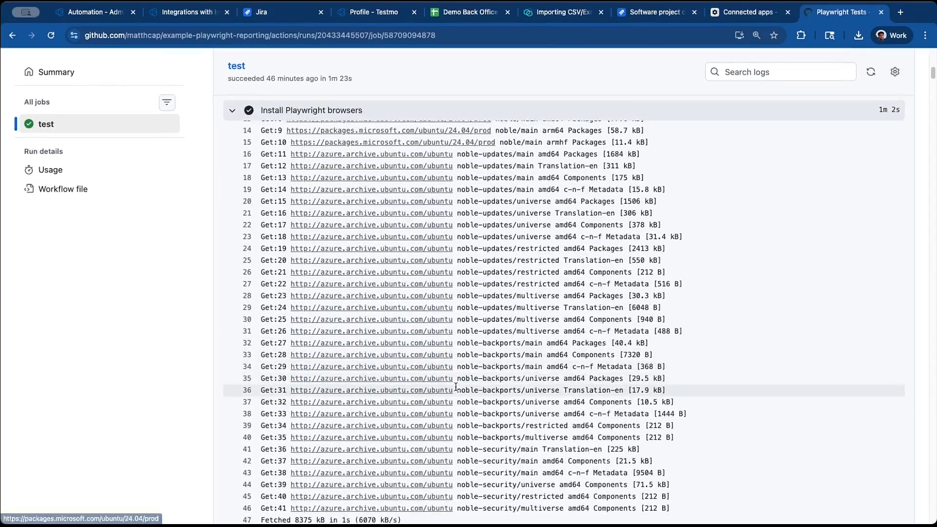
scroll(394, 381, "up", 6)
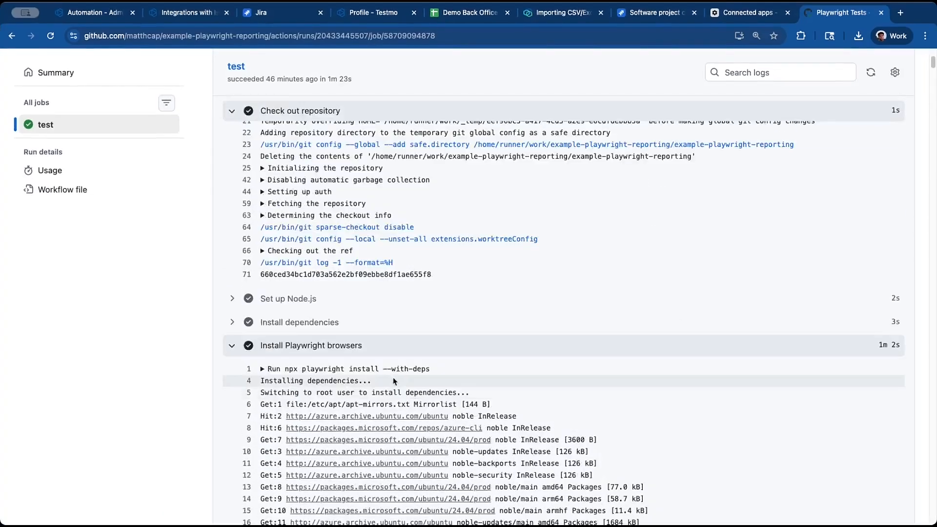
left_click(333, 345)
left_click(337, 412)
scroll(401, 414, "down", 1)
scroll(400, 413, "down", 1)
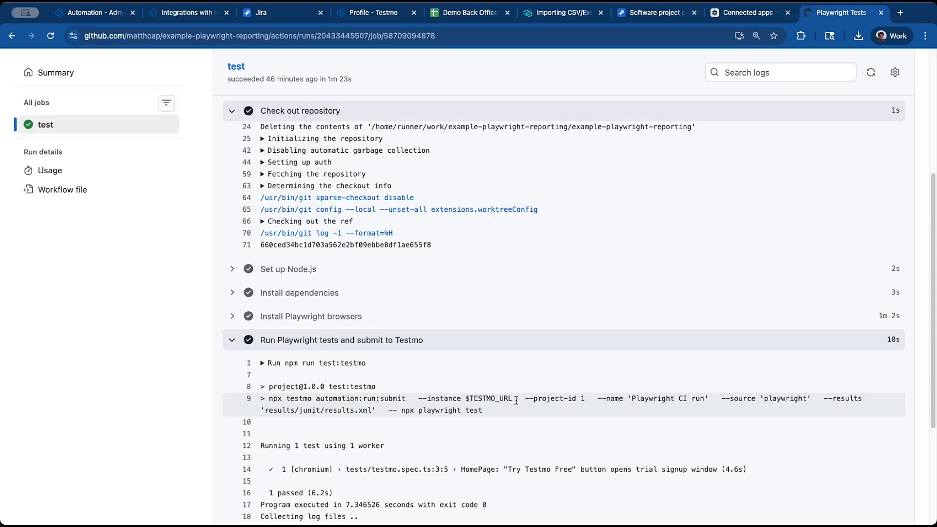
scroll(516, 400, "down", 1)
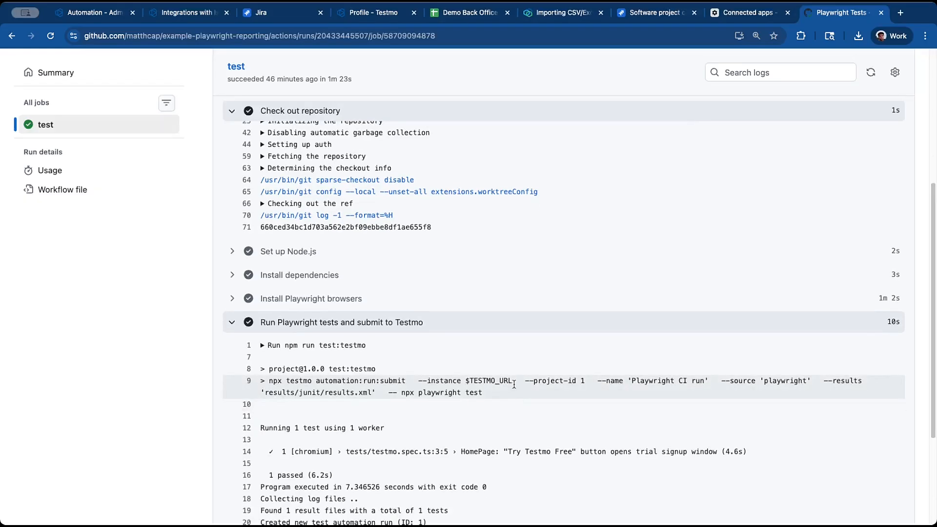
left_click_drag(514, 381, 465, 381)
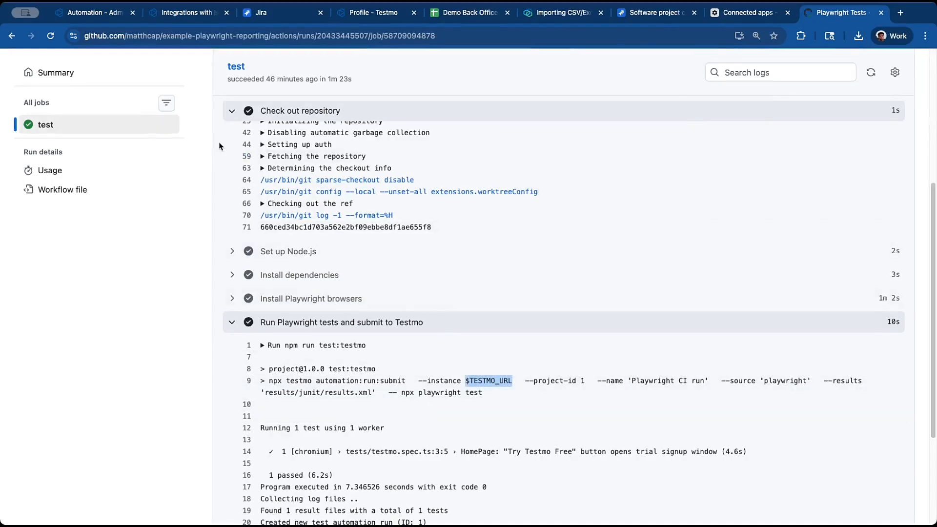
left_click(329, 323)
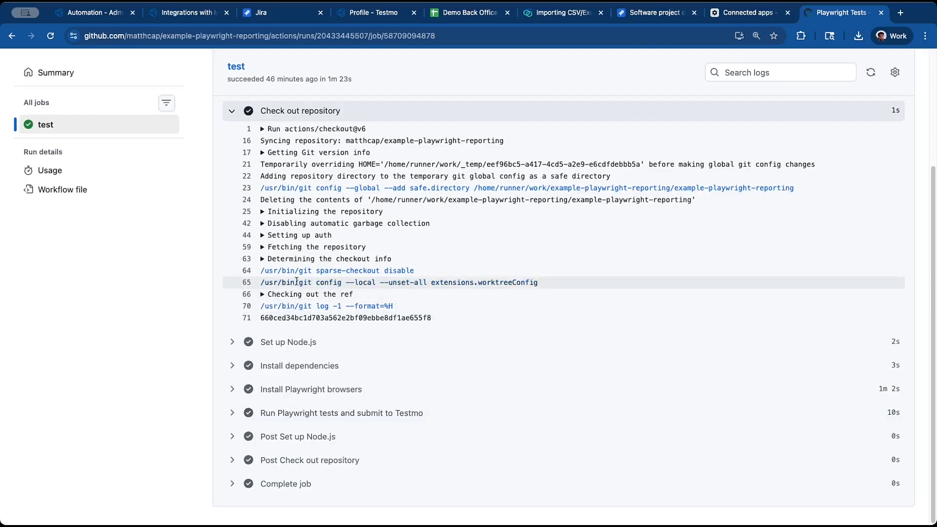
Open playwright-test.yml from the repository's .github/workflows folder and review its job steps, highlighting the Set up Node.js entry.
scroll(342, 414, "up", 5)
scroll(354, 437, "down", 1)
scroll(354, 437, "down", 3)
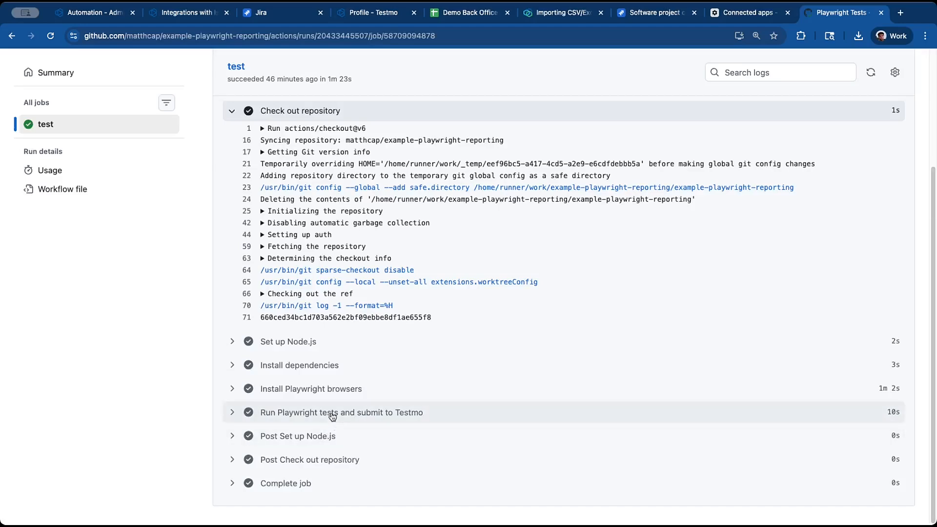
scroll(332, 416, "up", 3)
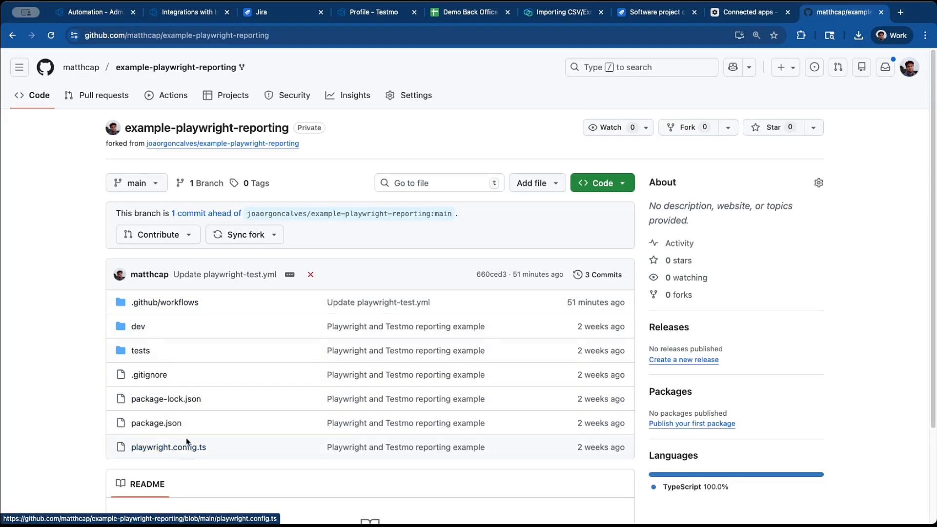
left_click(162, 303)
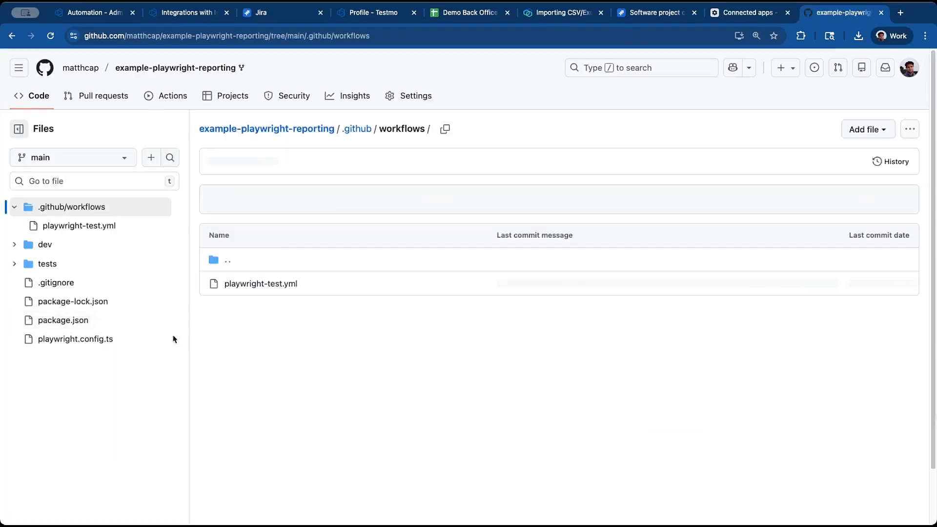
left_click(246, 284)
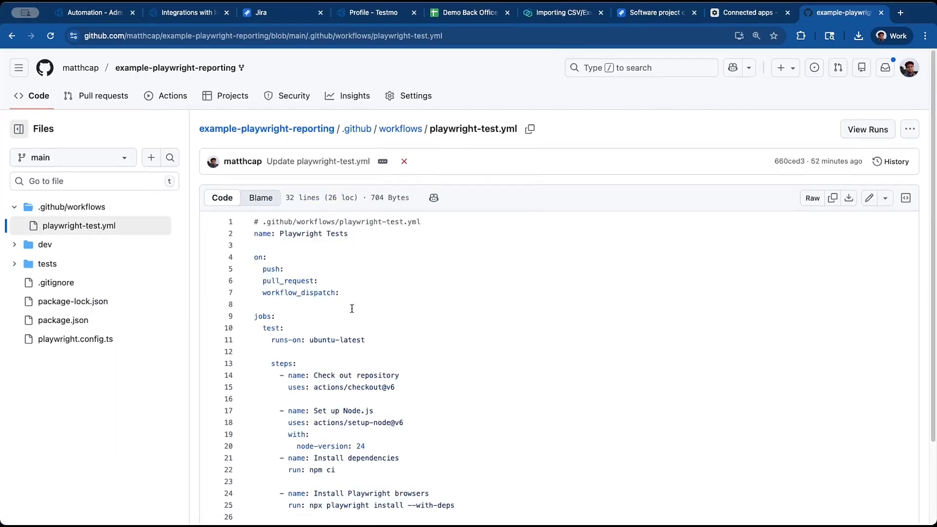
scroll(351, 308, "down", 3)
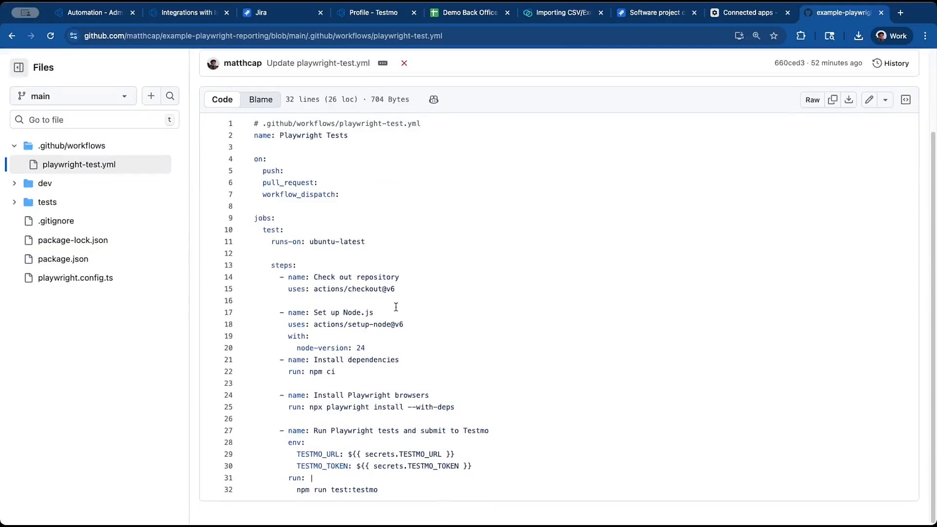
left_click_drag(405, 323, 281, 316)
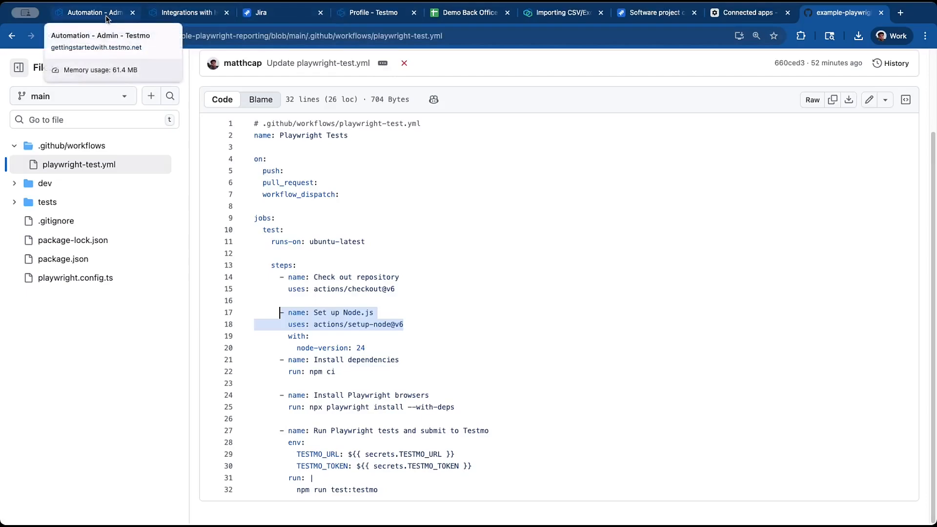
Switch to Testmo and open the Back Office project.
left_click(107, 19)
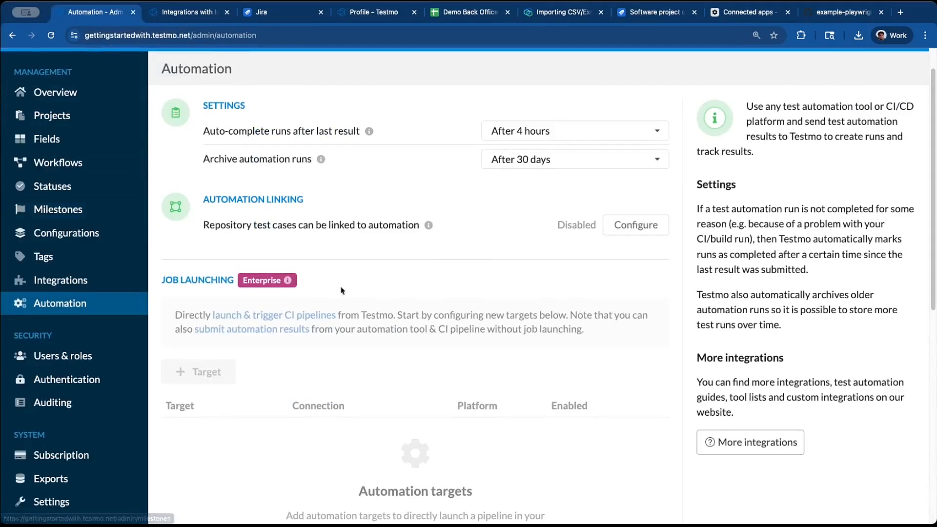
scroll(404, 308, "up", 2)
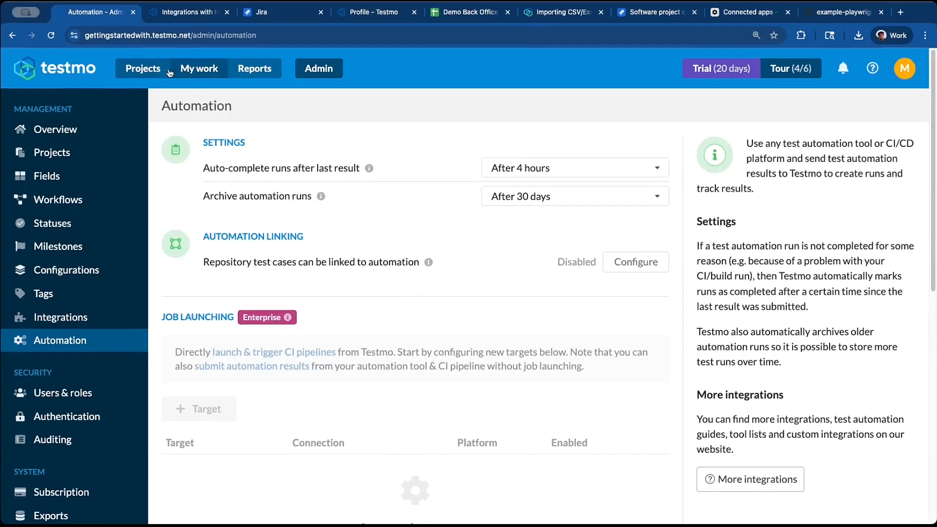
left_click(155, 73)
left_click(80, 174)
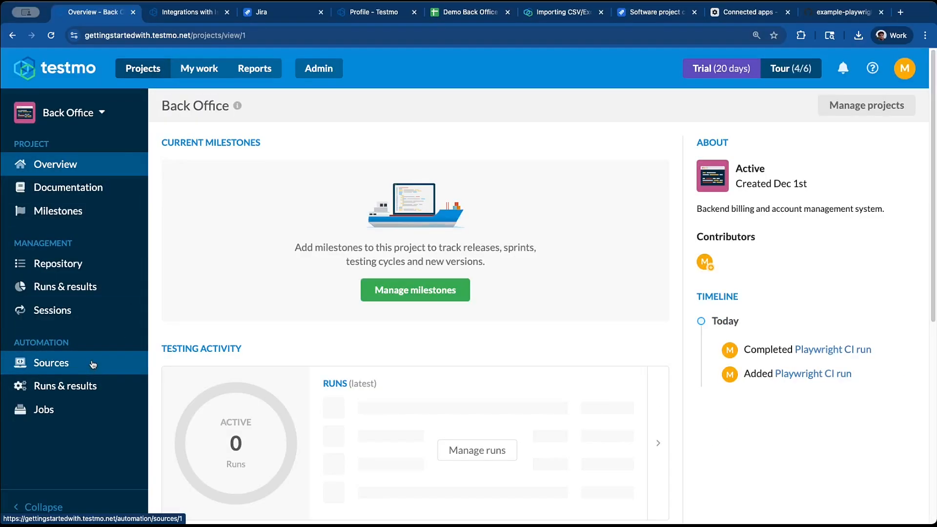
Open the playwright automation source and review its charts, run list and test statistics.
left_click(93, 365)
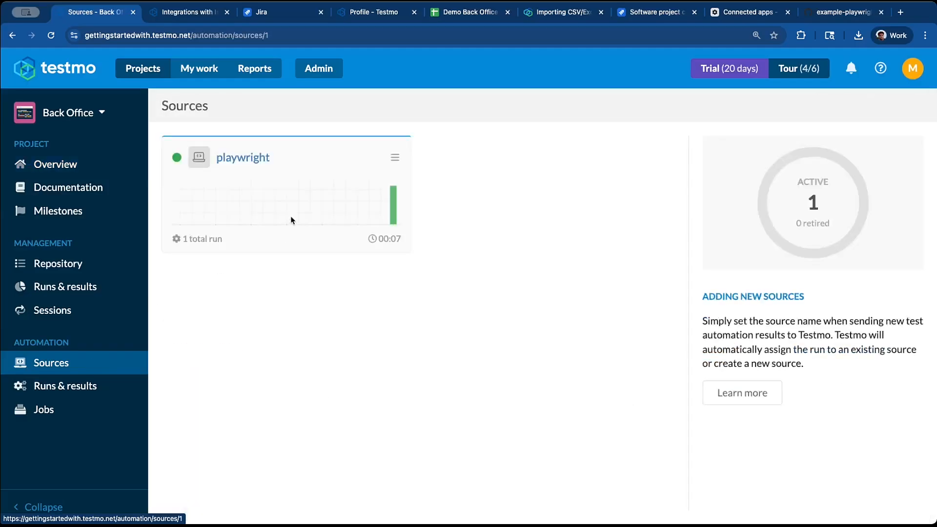
left_click(261, 162)
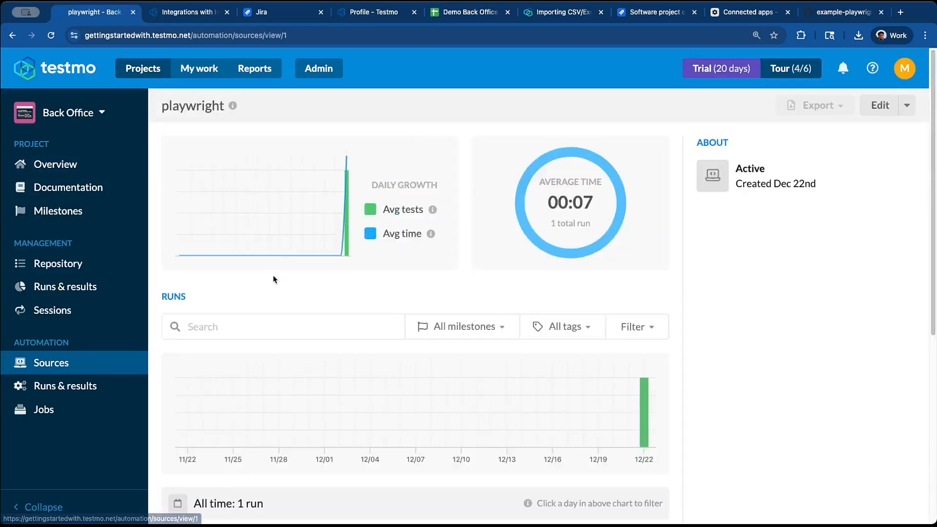
scroll(691, 355, "down", 1)
scroll(690, 355, "down", 4)
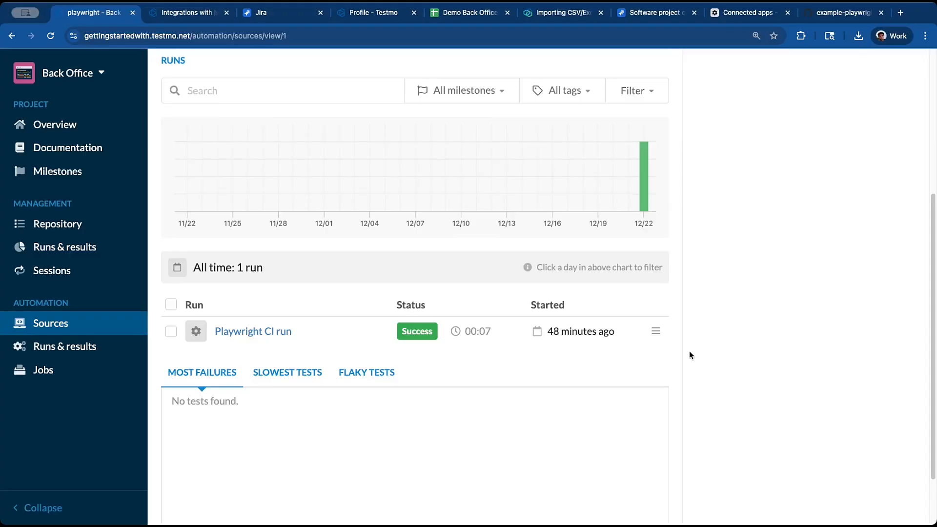
scroll(309, 261, "up", 5)
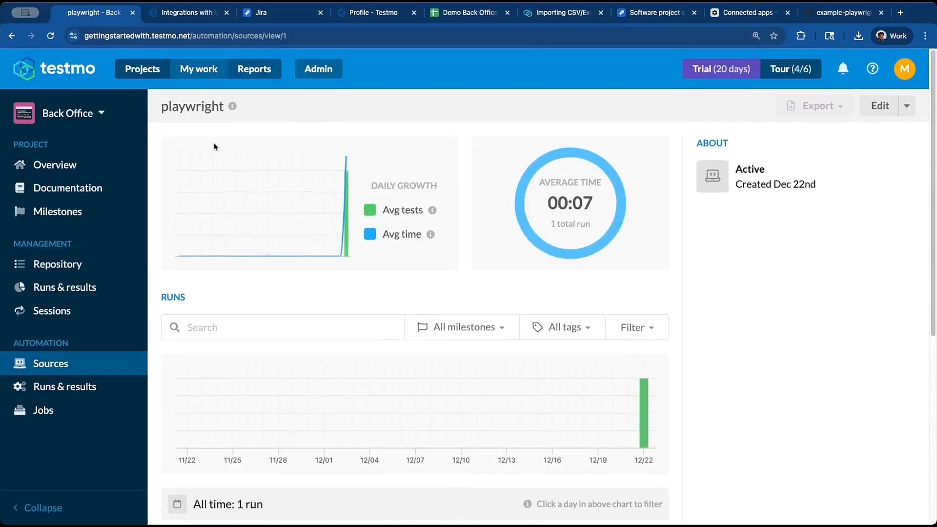
Look over the project's automation sources alongside the test cases in its repository.
left_click(78, 366)
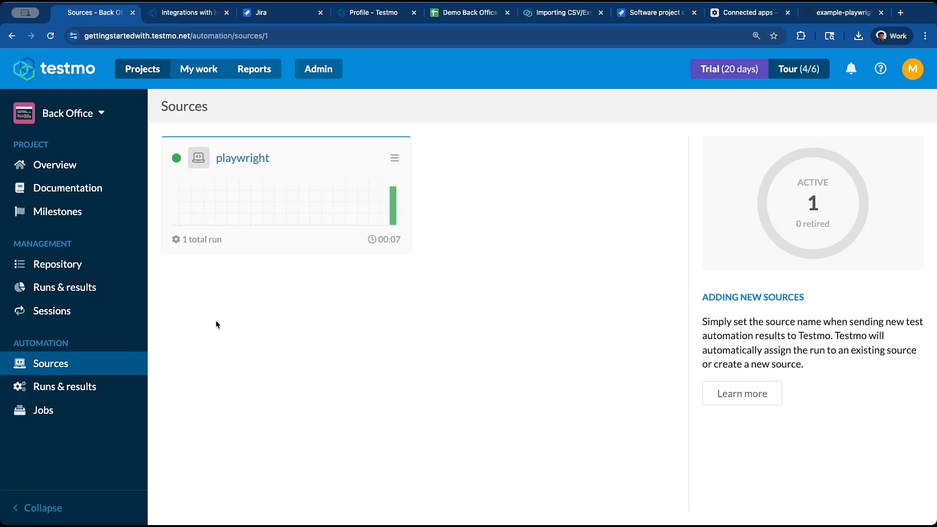
left_click(125, 263)
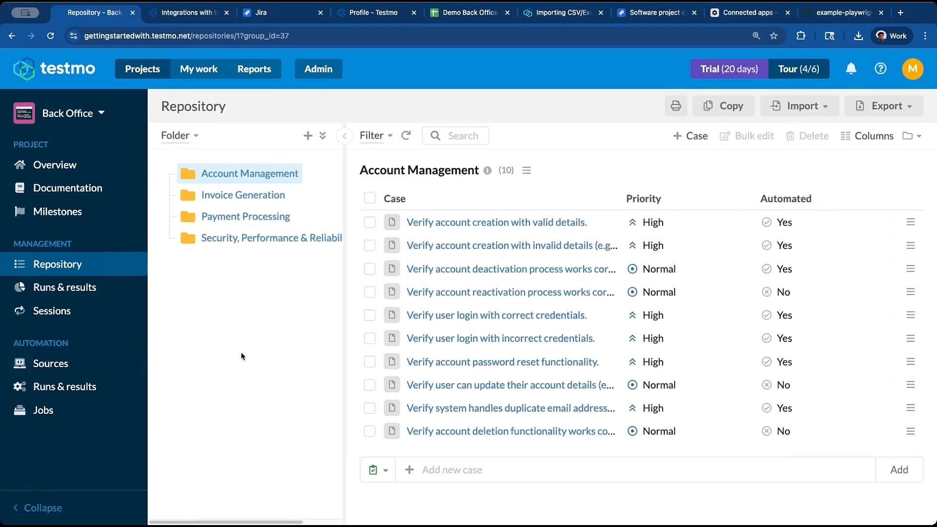
left_click(101, 366)
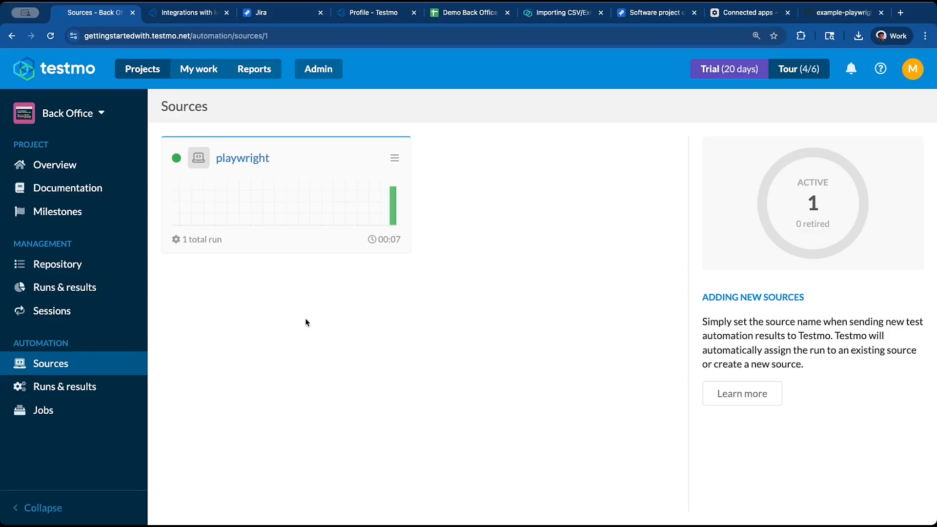
left_click(114, 264)
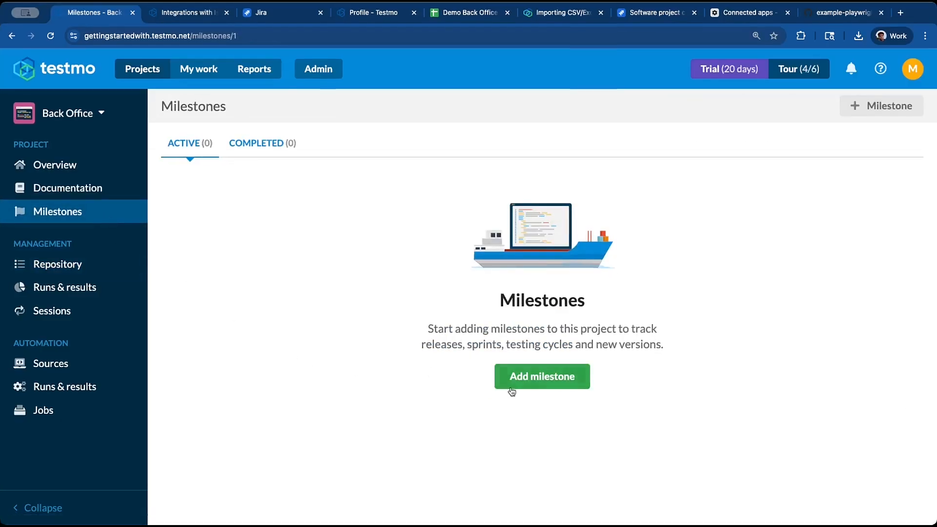
Start a new Back Office milestone named "Release v.1.5" with the type Release, and check the note on milestone levels.
left_click(529, 382)
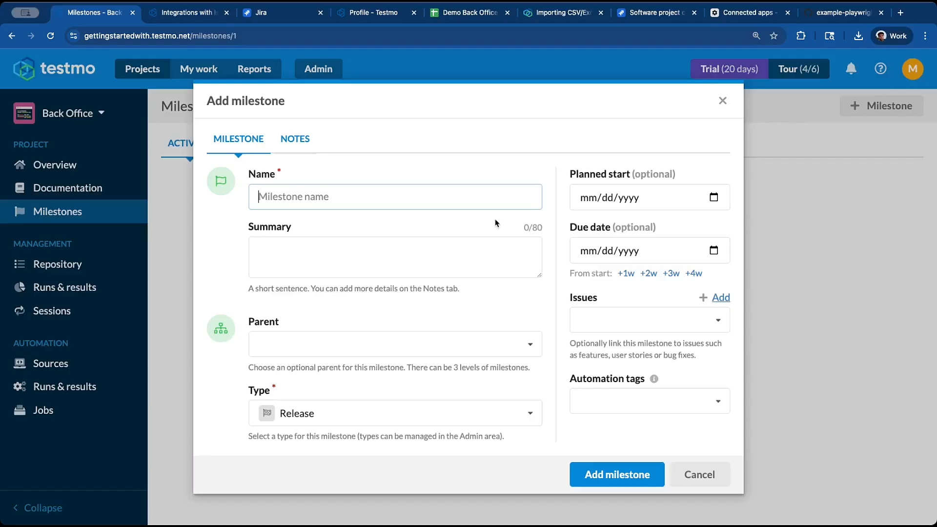
type("Release v.1.5")
left_click(437, 422)
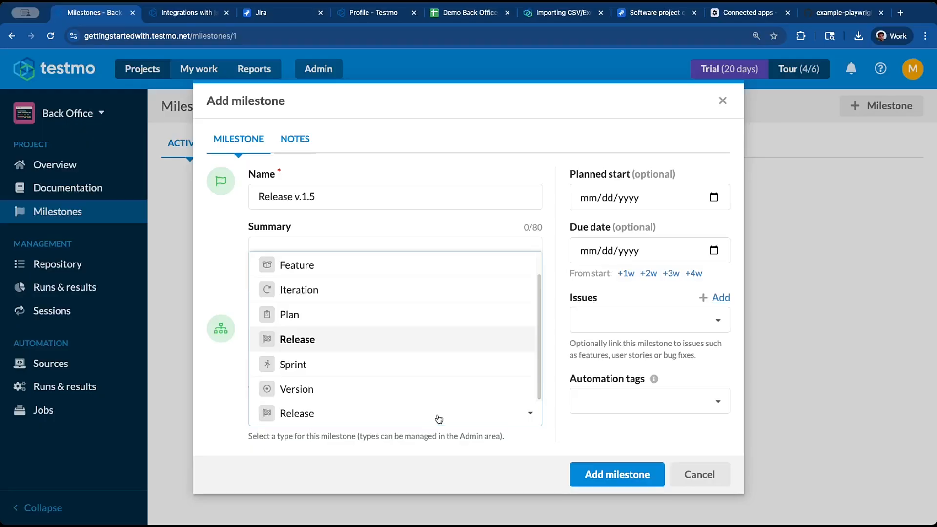
scroll(422, 364, "up", 1)
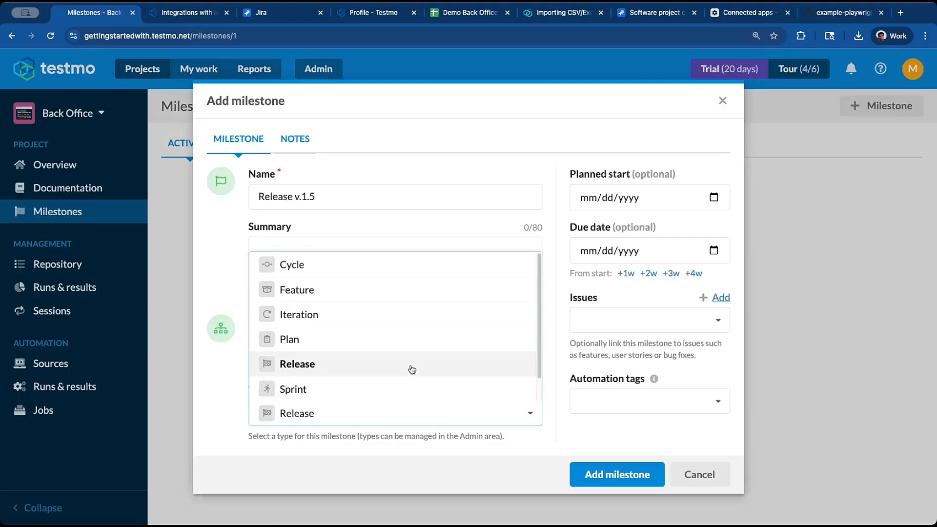
left_click(410, 367)
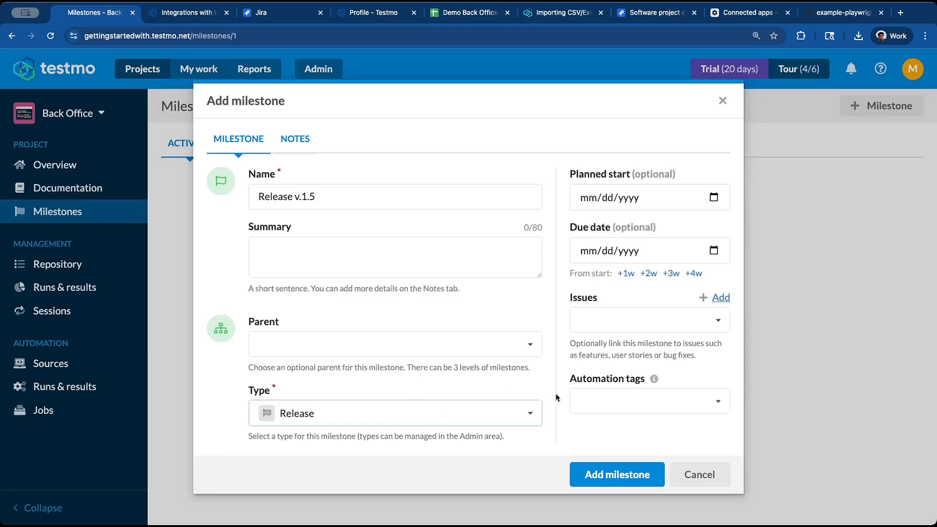
left_click_drag(533, 367, 407, 366)
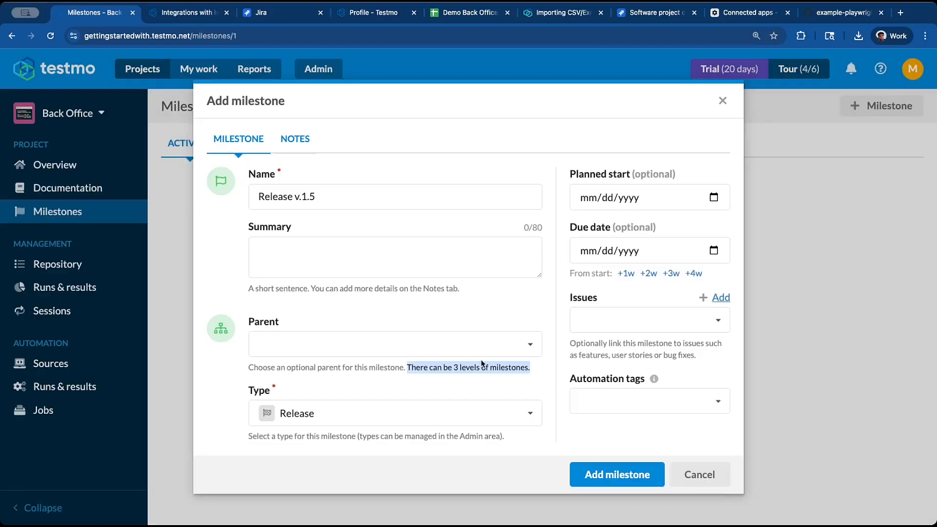
Set the milestone's due date to 01/30/2026 and add the automation tag v15.
left_click(693, 250)
left_click(698, 274)
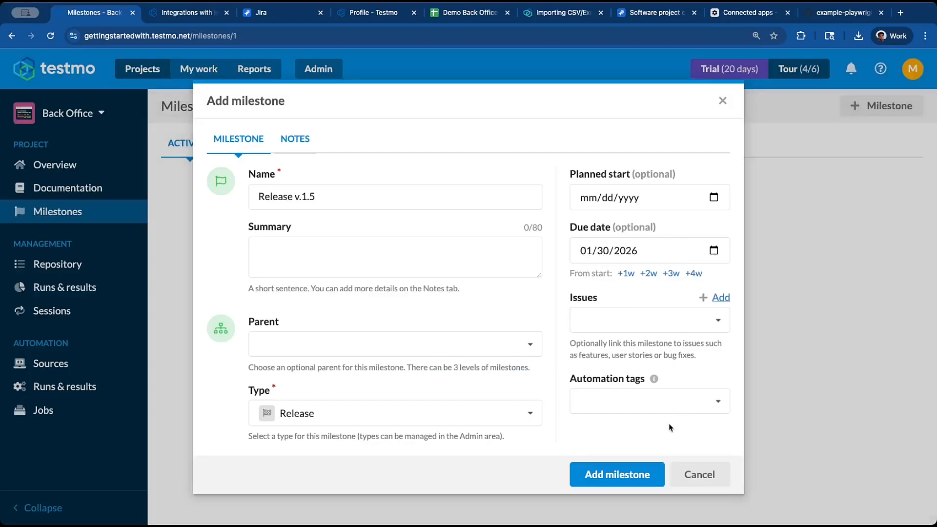
left_click(659, 408)
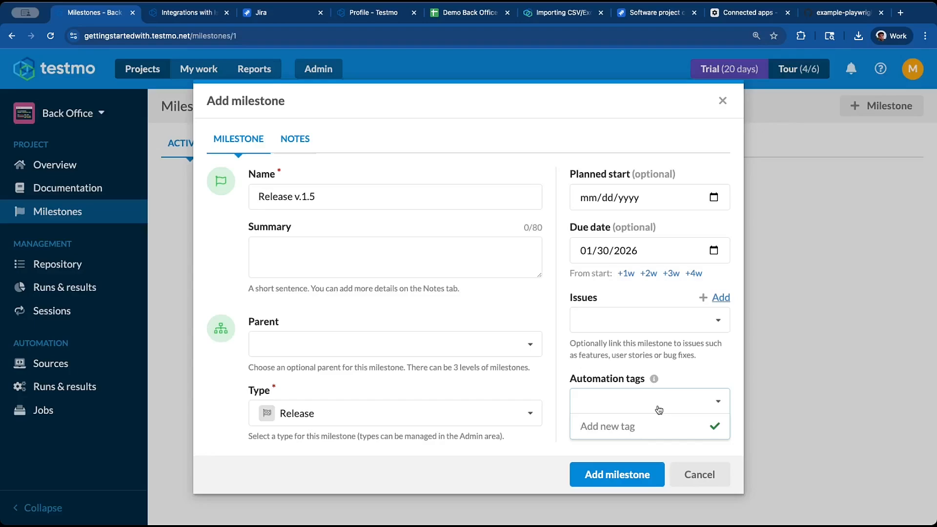
type("v.1.5")
left_click(643, 430)
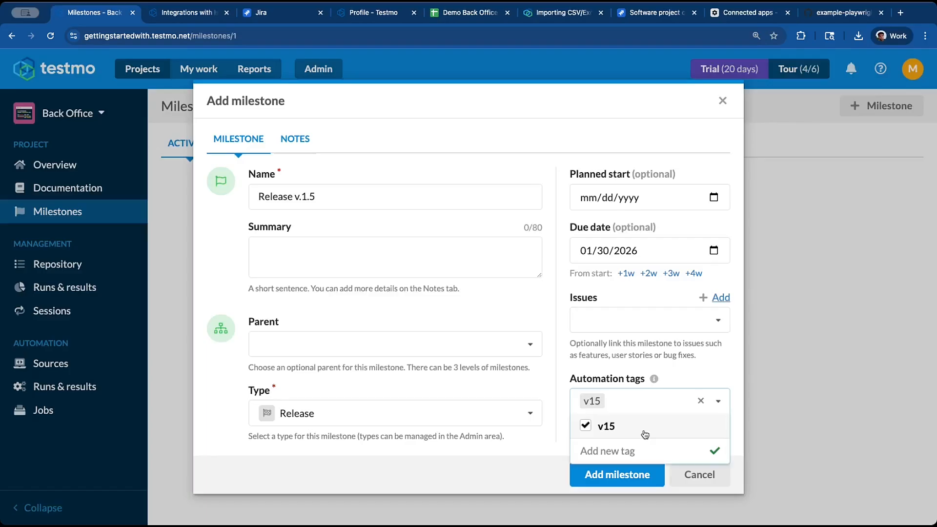
left_click(685, 379)
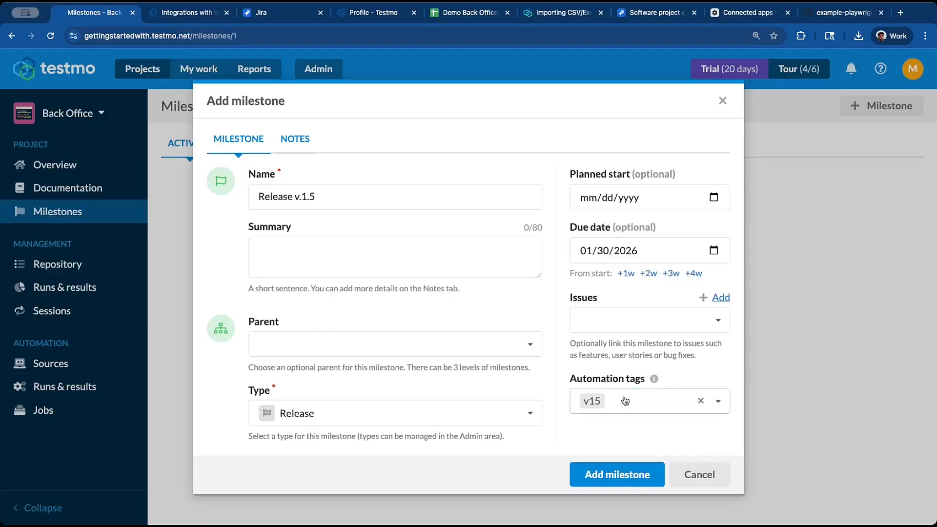
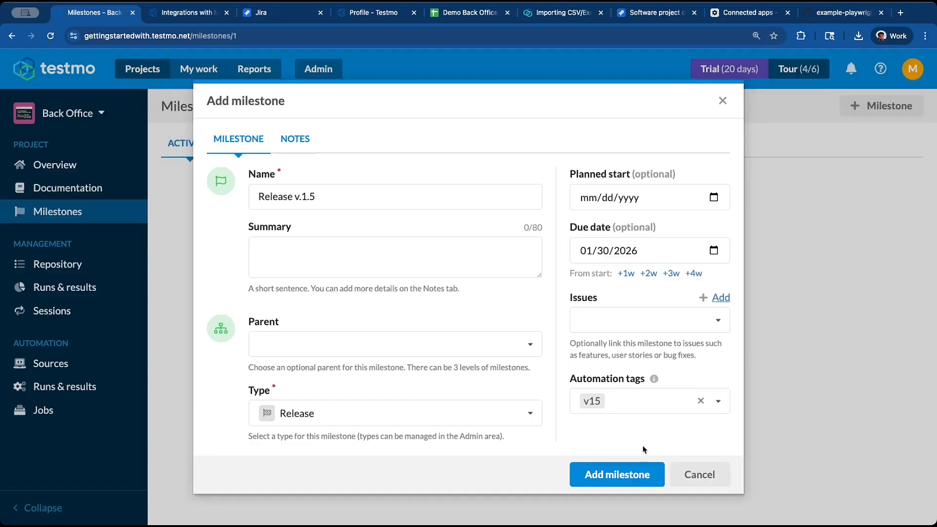
Look at the new milestone's empty notes editor, and return to its main details.
left_click(305, 141)
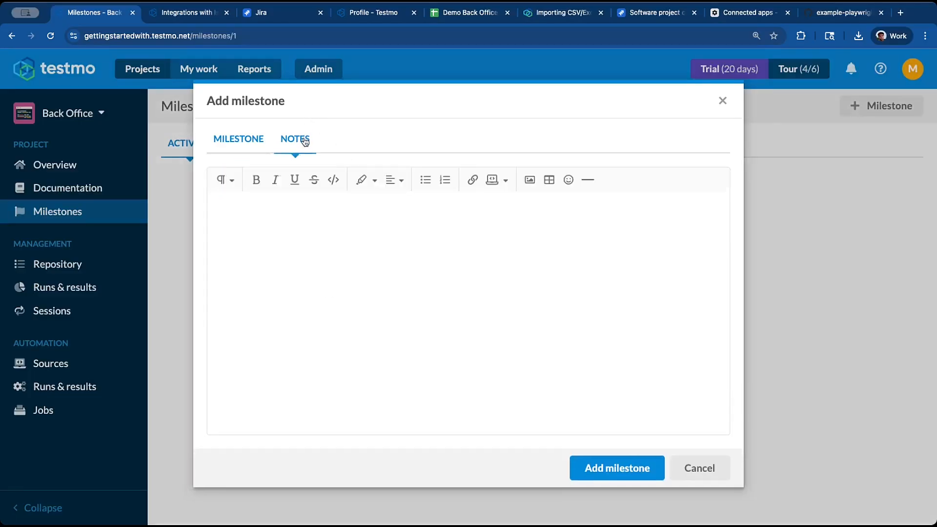
left_click(399, 260)
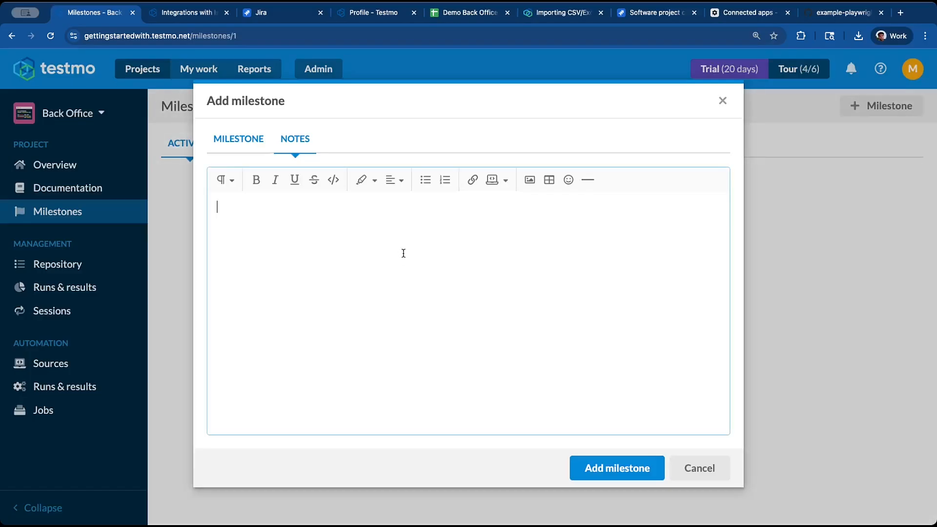
left_click(256, 147)
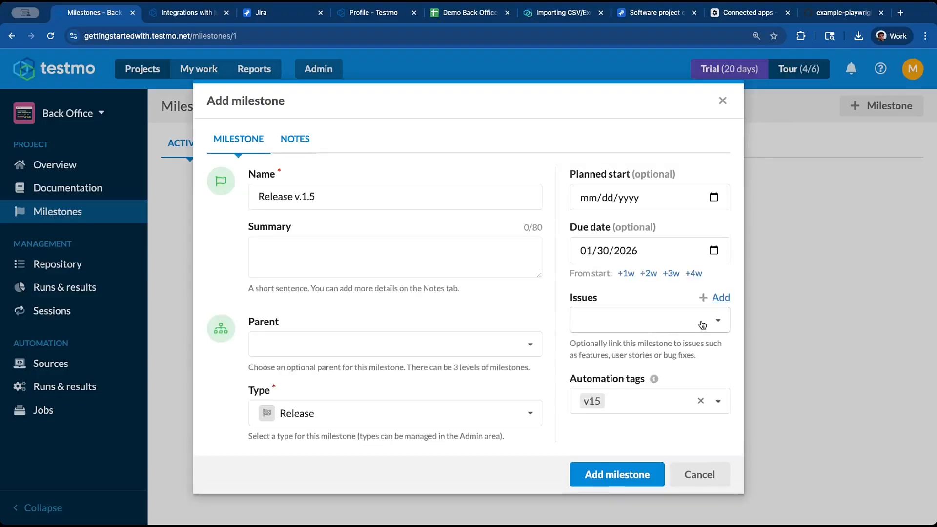
left_click(702, 325)
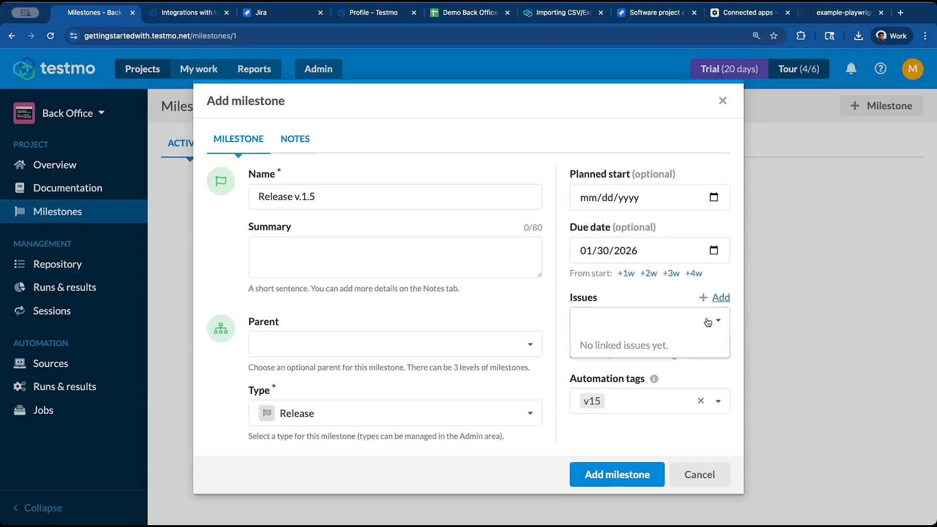
left_click(718, 299)
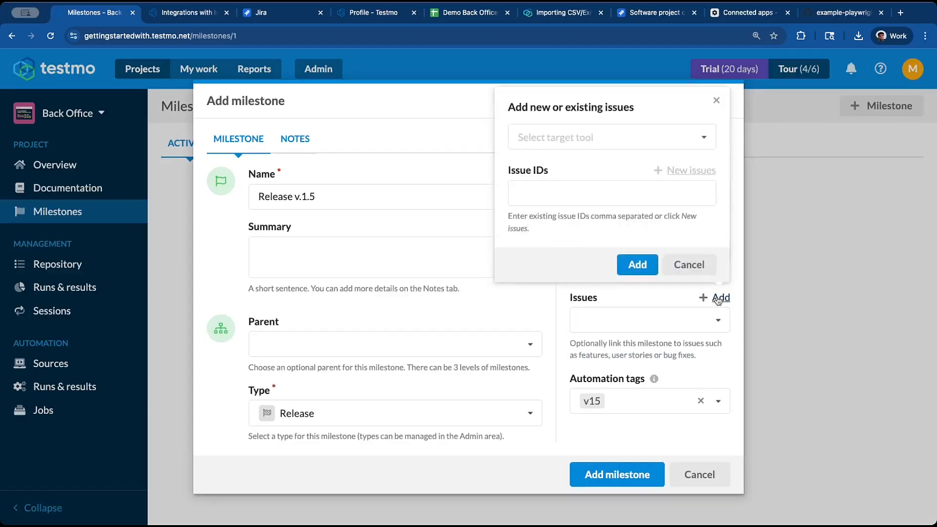
left_click(595, 131)
left_click(584, 158)
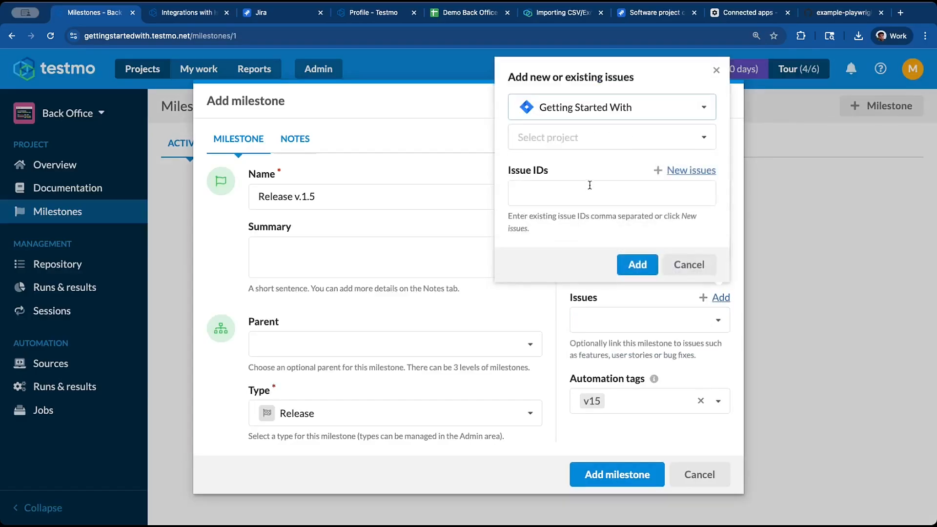
left_click(617, 138)
left_click(574, 193)
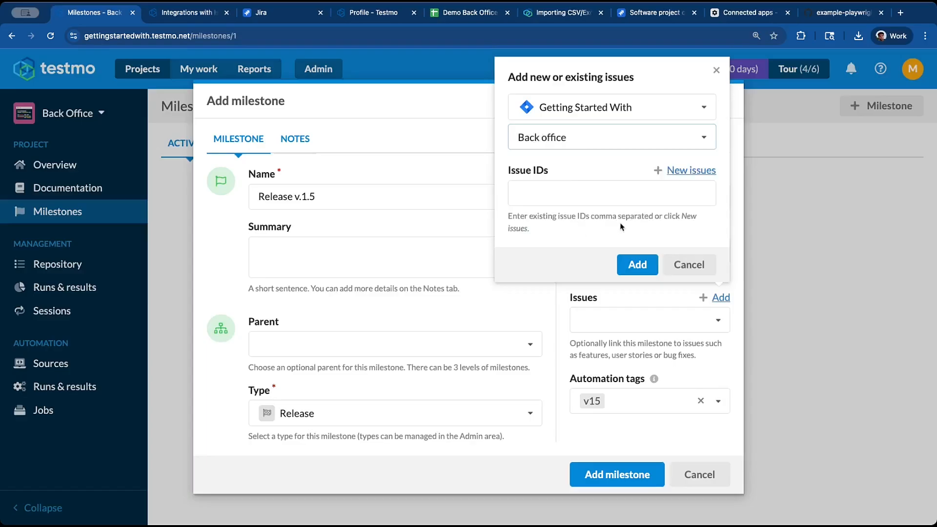
left_click(624, 198)
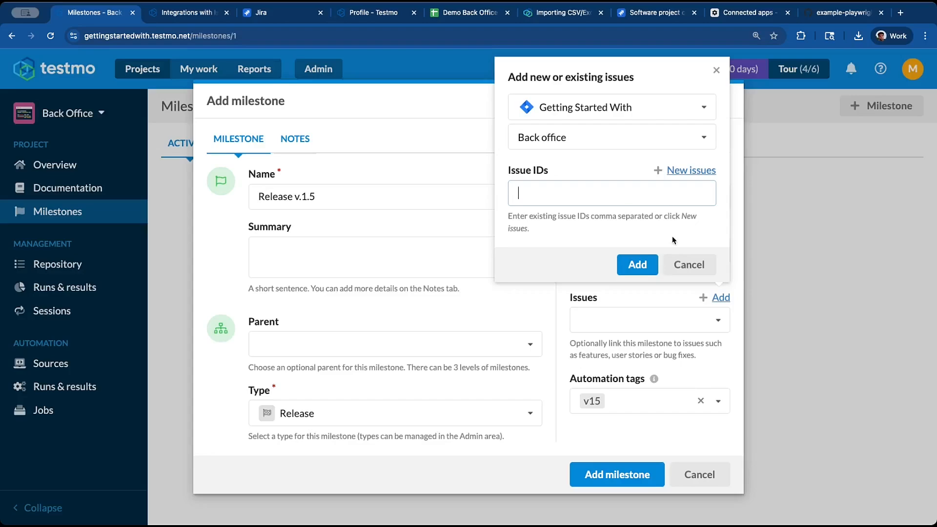
left_click(675, 269)
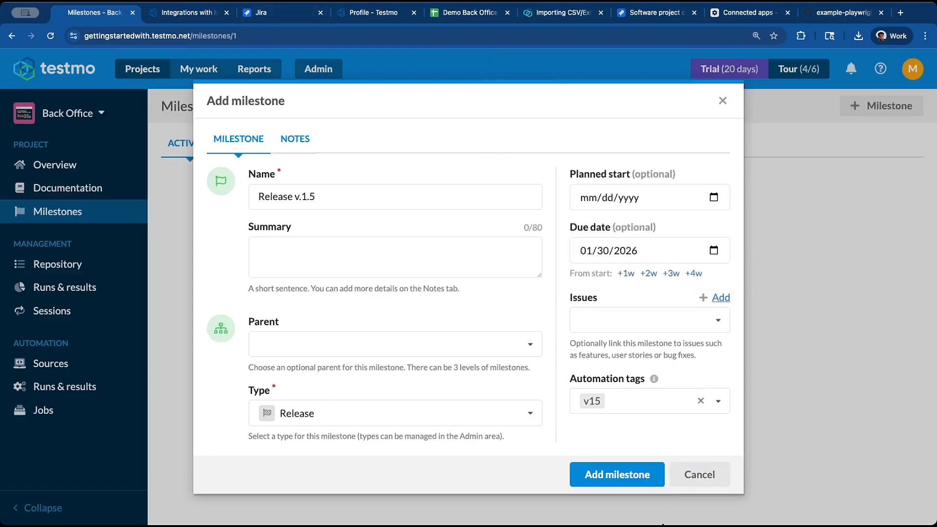
Save the new milestone and open Release v.1.5 from the list of active milestones.
left_click(651, 475)
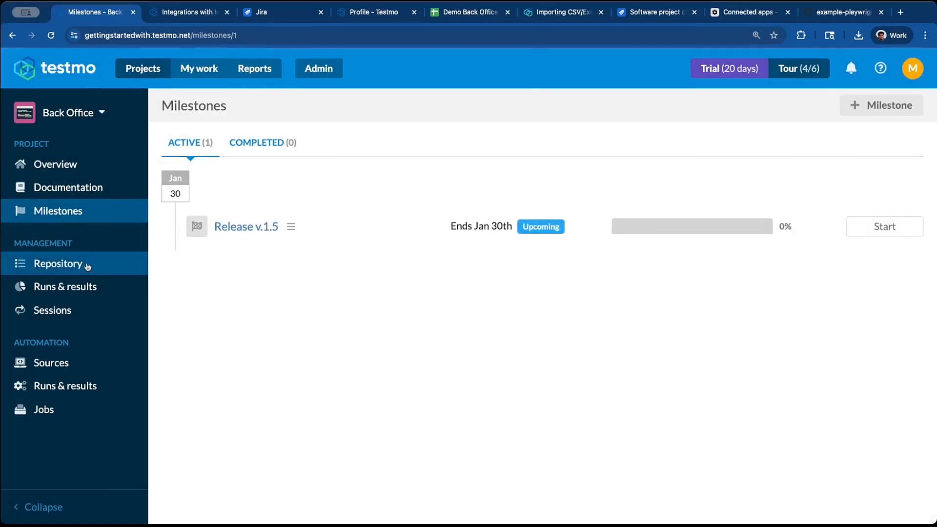
left_click(271, 228)
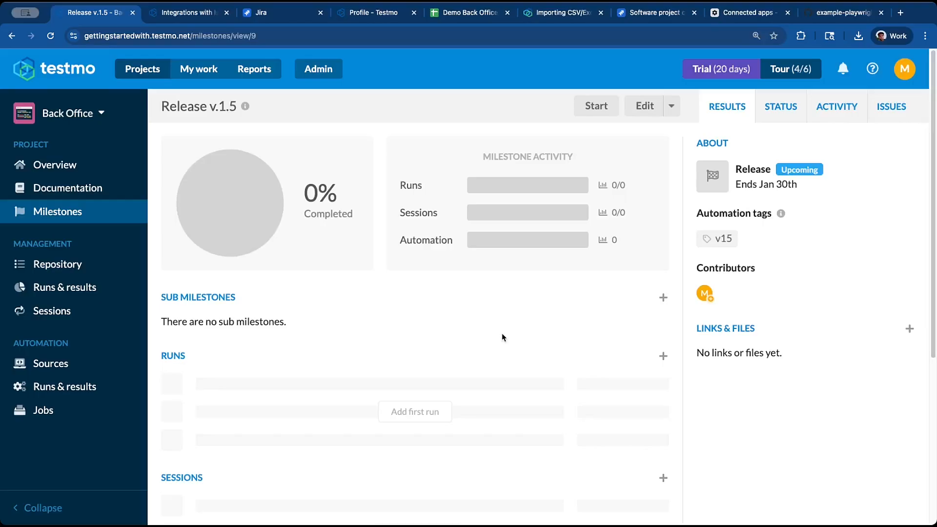
Add a run named "Regression - High Priority Smoke Tests" to the milestone, including only the test cases with High priority.
left_click(430, 413)
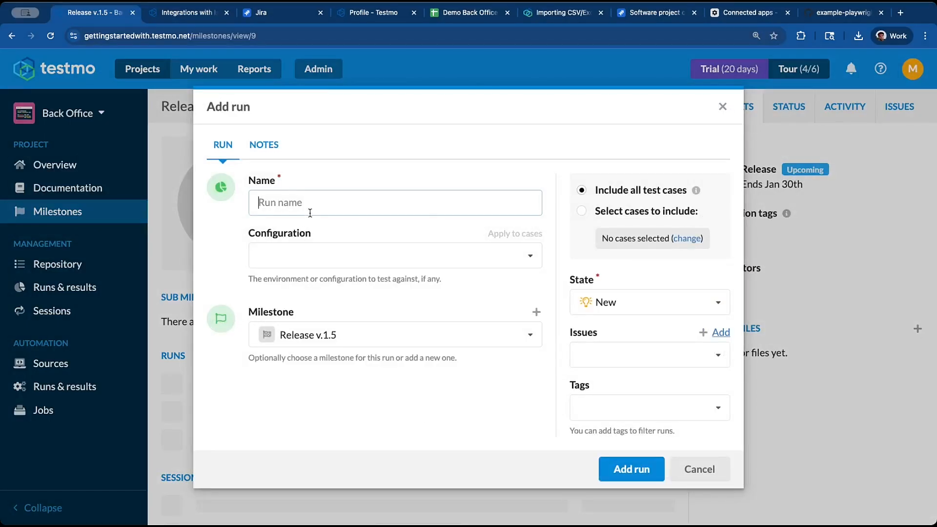
type("Regression - High Priority S")
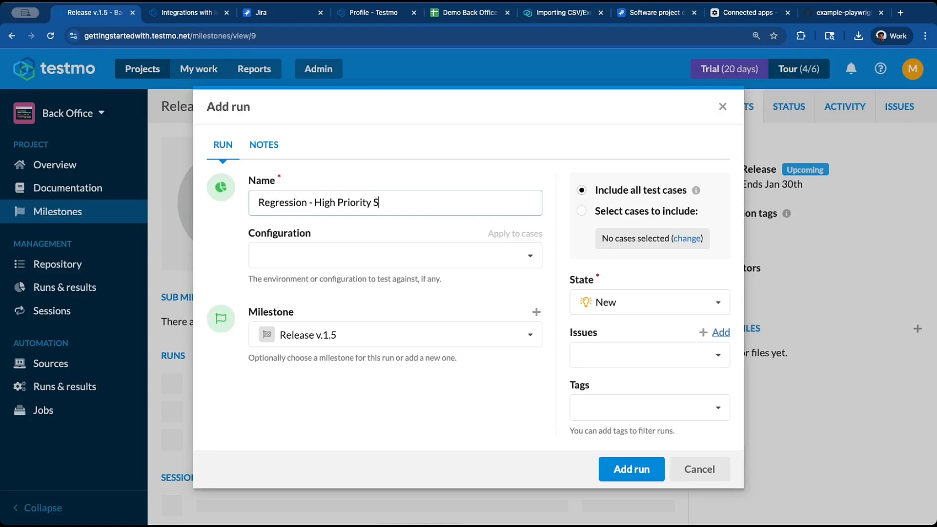
type("moke Tests")
left_click(674, 237)
scroll(780, 302, "down", 5)
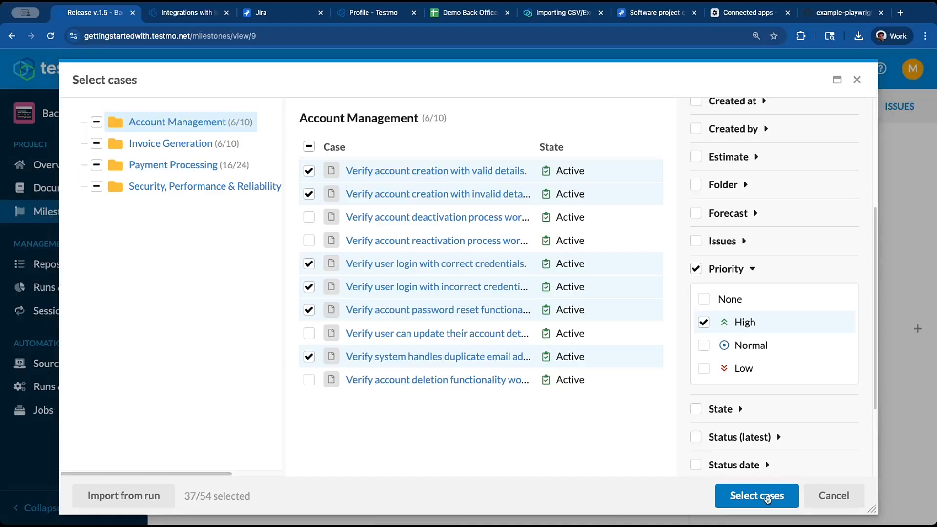
left_click(779, 501)
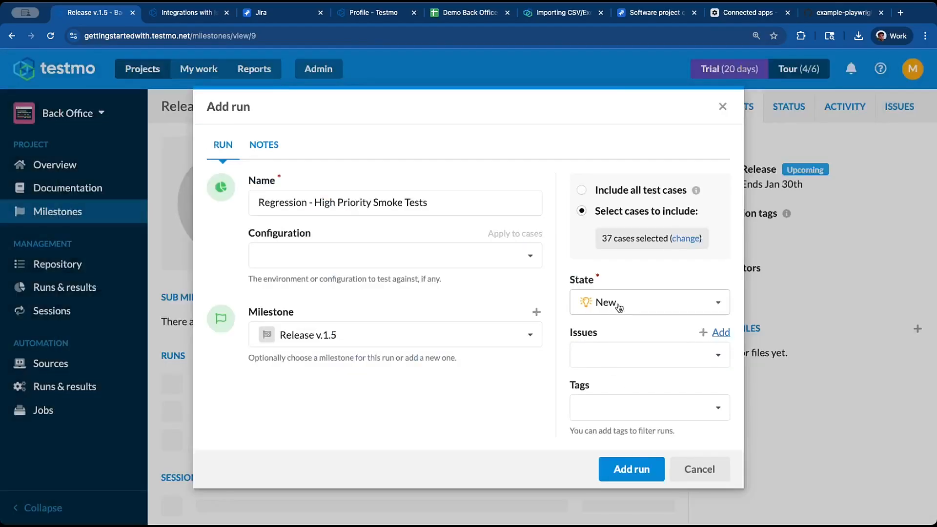
left_click(656, 477)
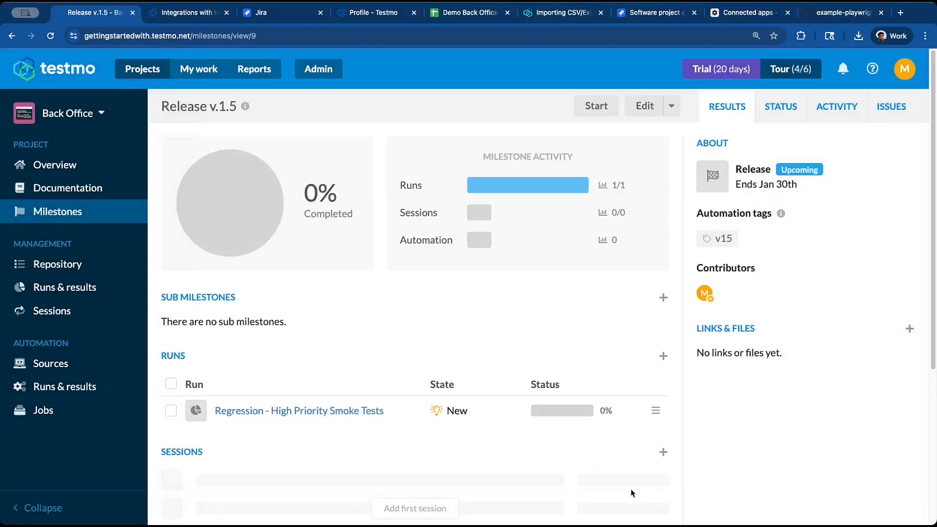
Open the new regression run and look through its Invoice Generation, Payment Processing and Account Management folders.
left_click(369, 413)
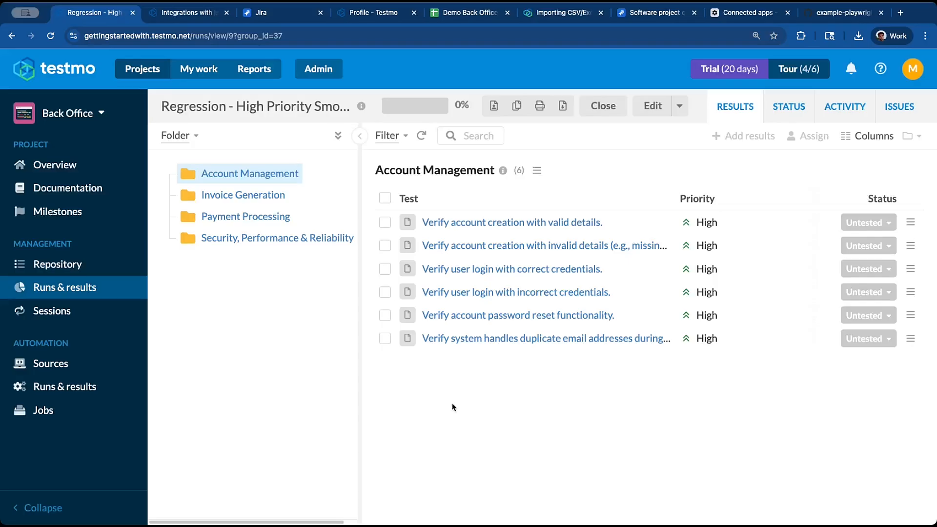
left_click(282, 194)
left_click(278, 214)
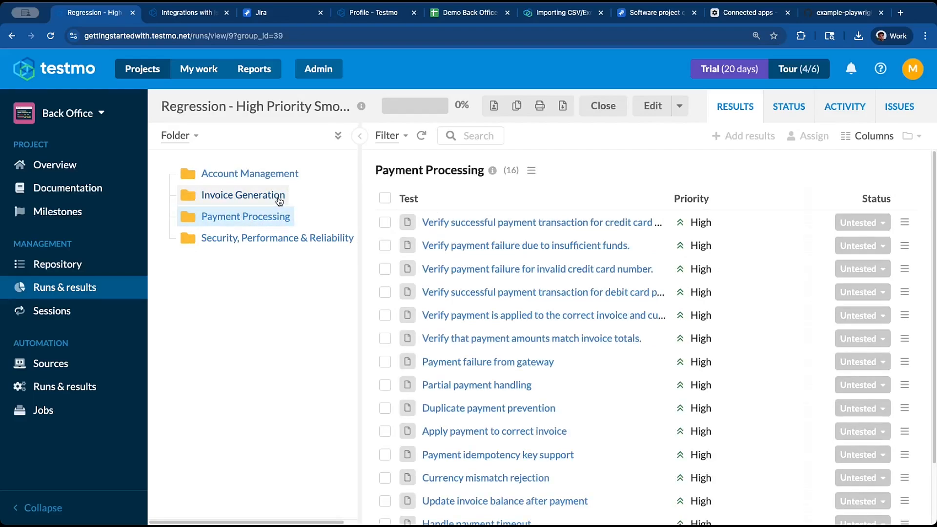
left_click(291, 175)
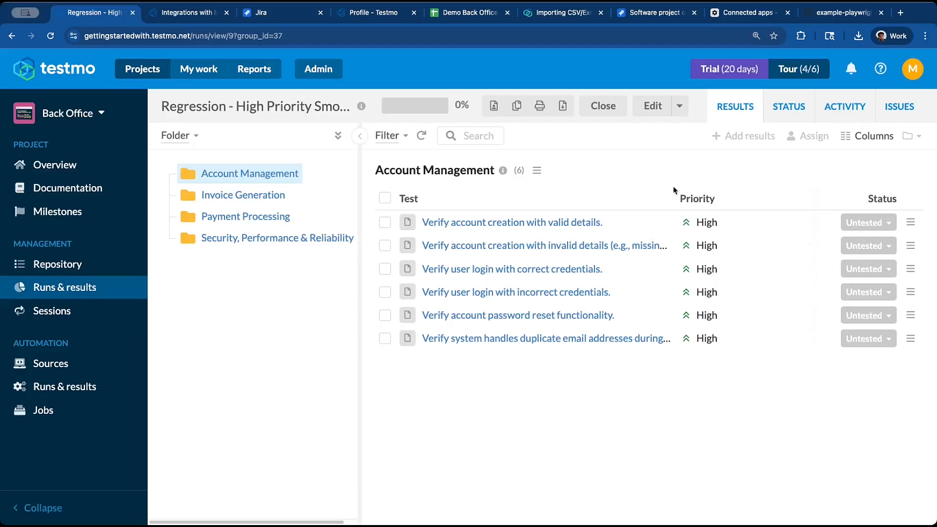
Review the test "Verify account creation with valid details.", start adding a result for it and start the elapsed timer.
left_click(566, 222)
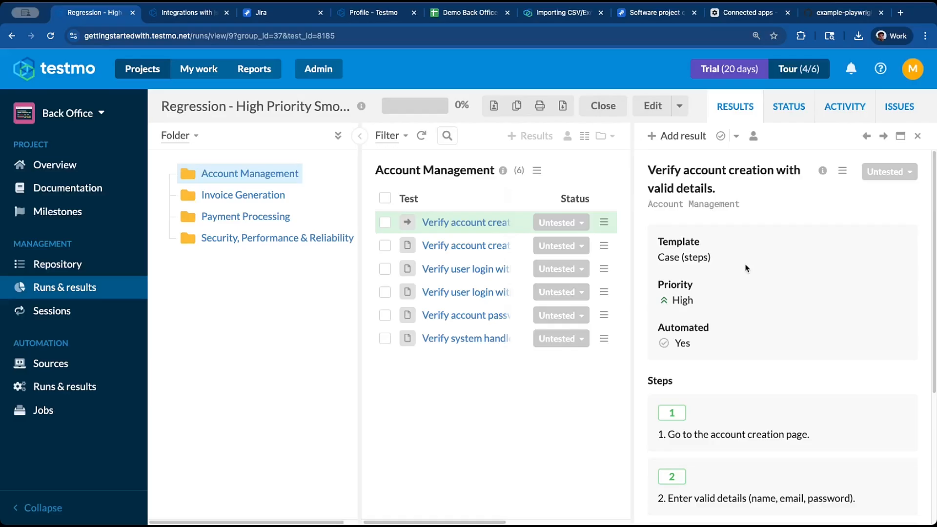
scroll(824, 263, "down", 4)
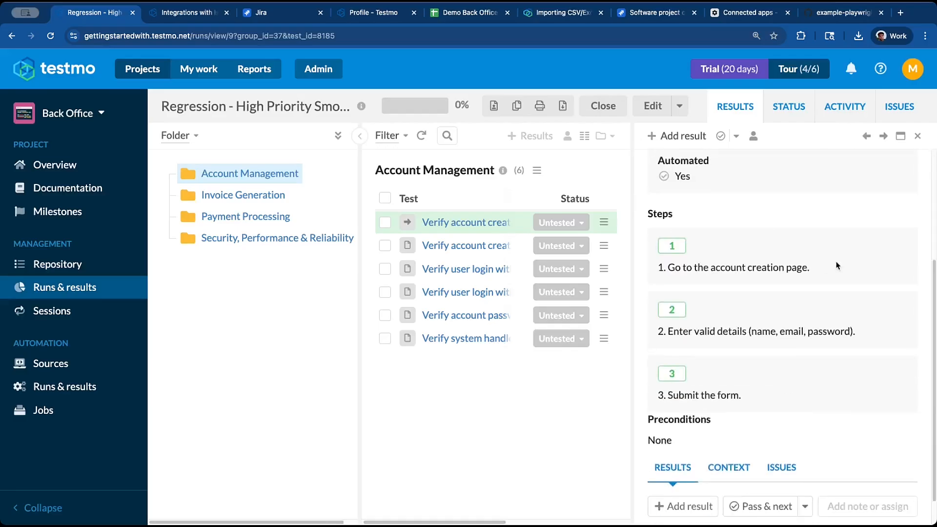
scroll(697, 482, "down", 1)
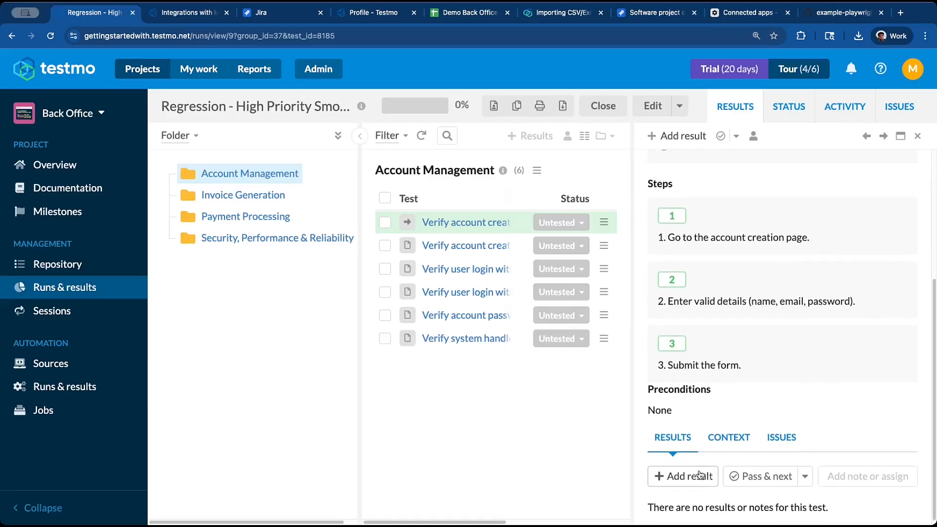
left_click(702, 477)
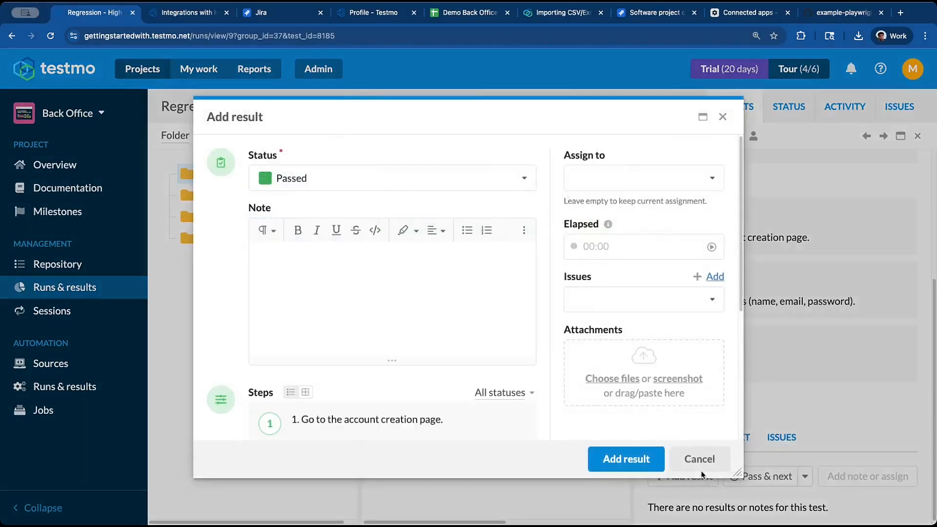
left_click(711, 246)
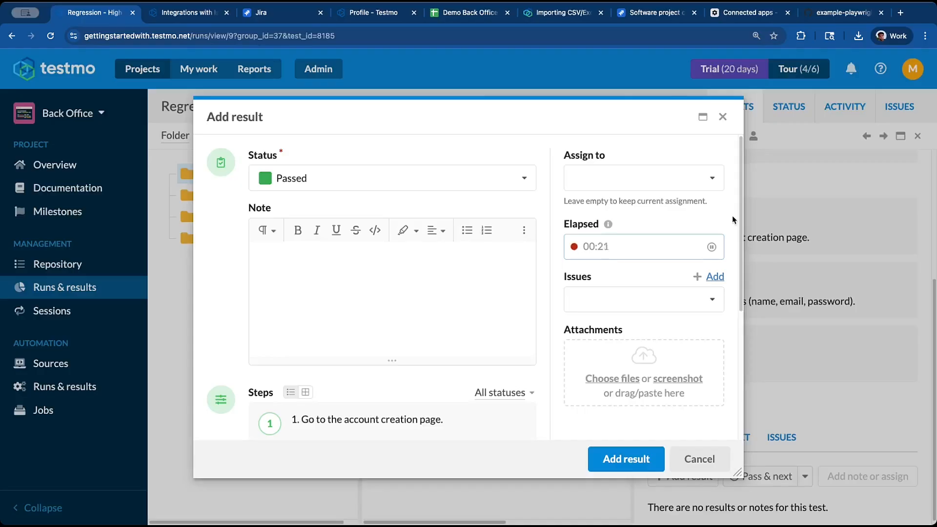
Mark all three test steps as Passed in the result, and open a note for the third step.
scroll(734, 232, "down", 3)
scroll(729, 244, "down", 1)
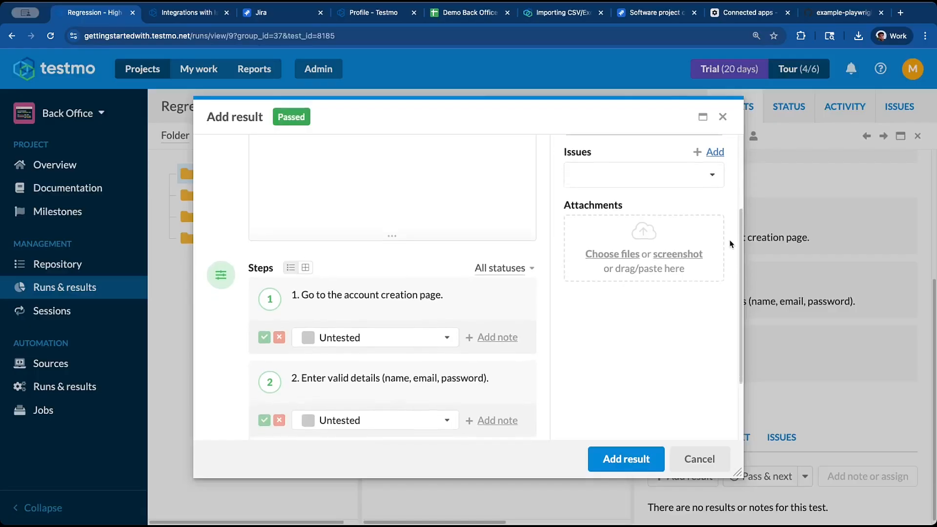
left_click(406, 337)
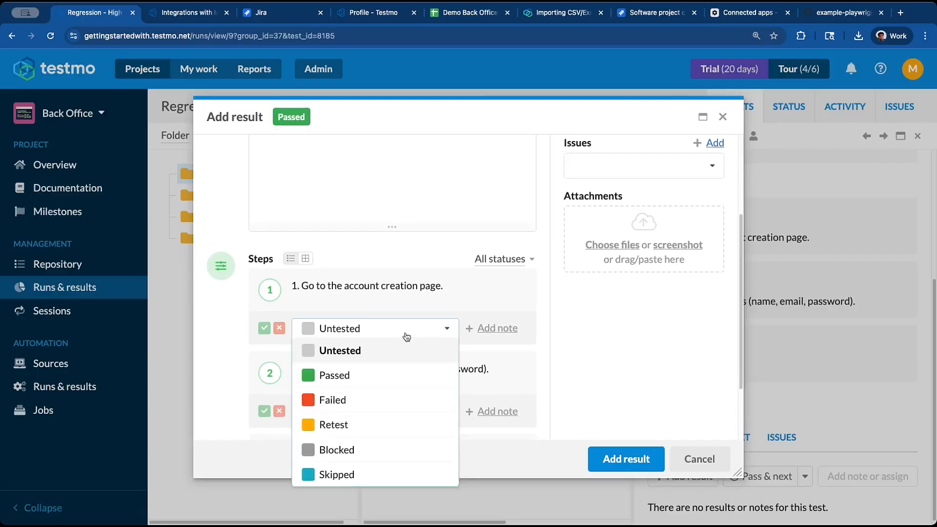
left_click(403, 373)
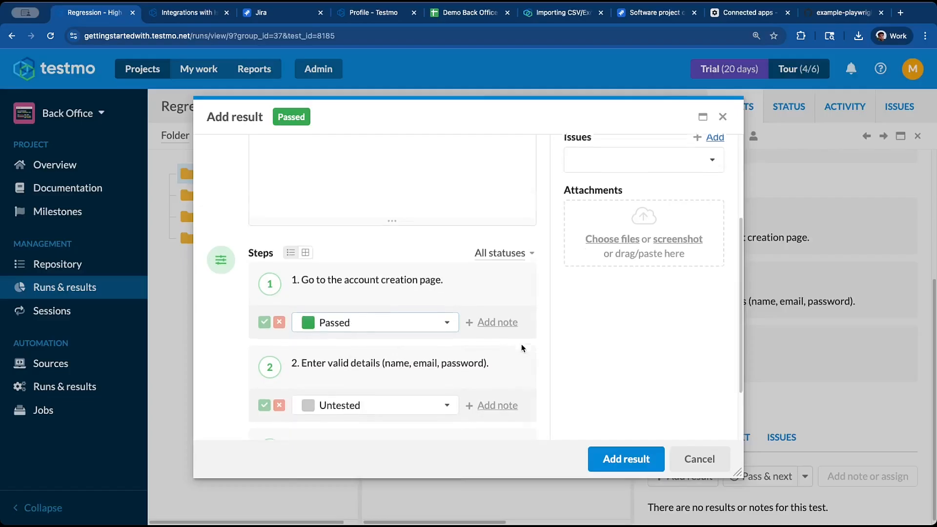
scroll(524, 350, "down", 3)
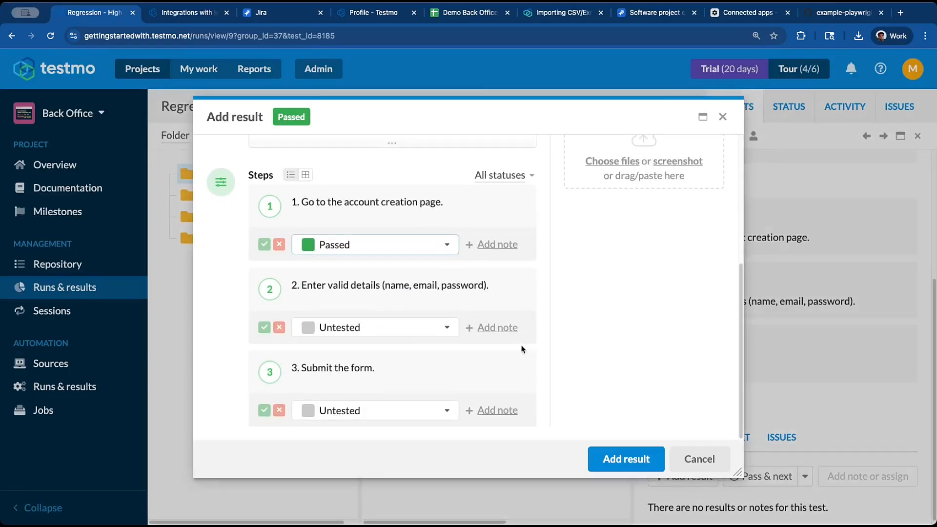
left_click(442, 329)
left_click(410, 374)
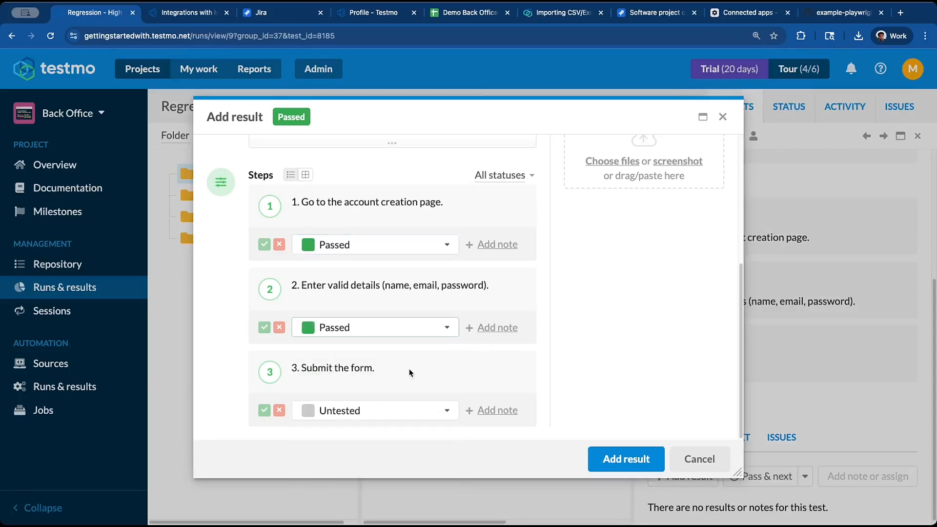
left_click(445, 411)
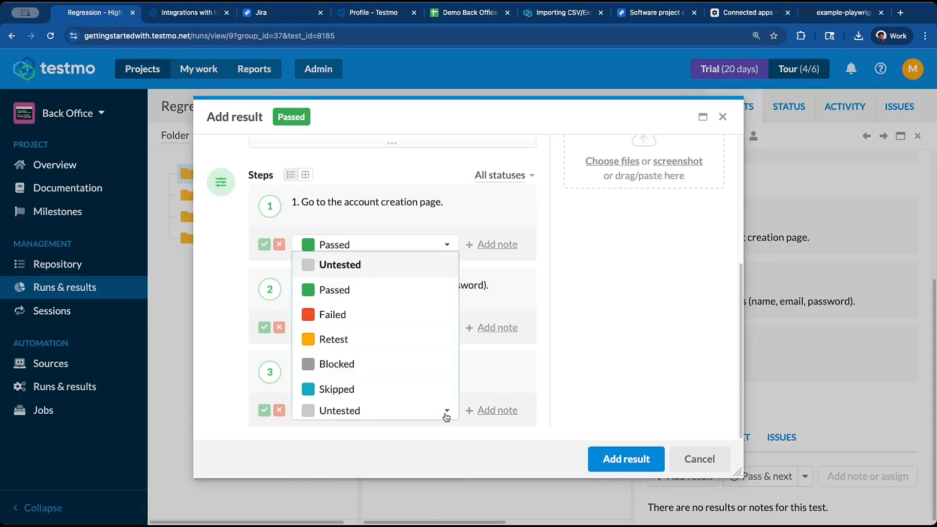
left_click(383, 288)
left_click(483, 410)
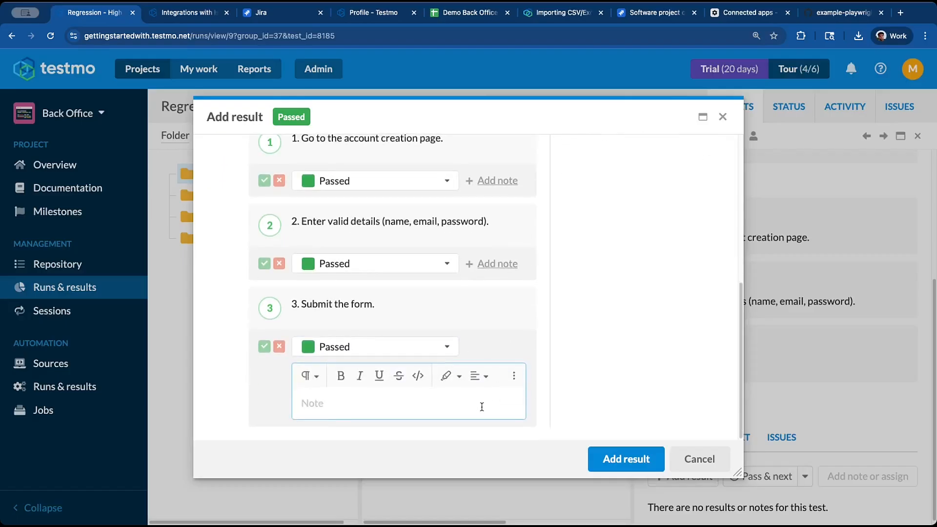
Paste the copied Billing Portal screenshot into the result's main note, and review the step statuses.
scroll(483, 402, "up", 6)
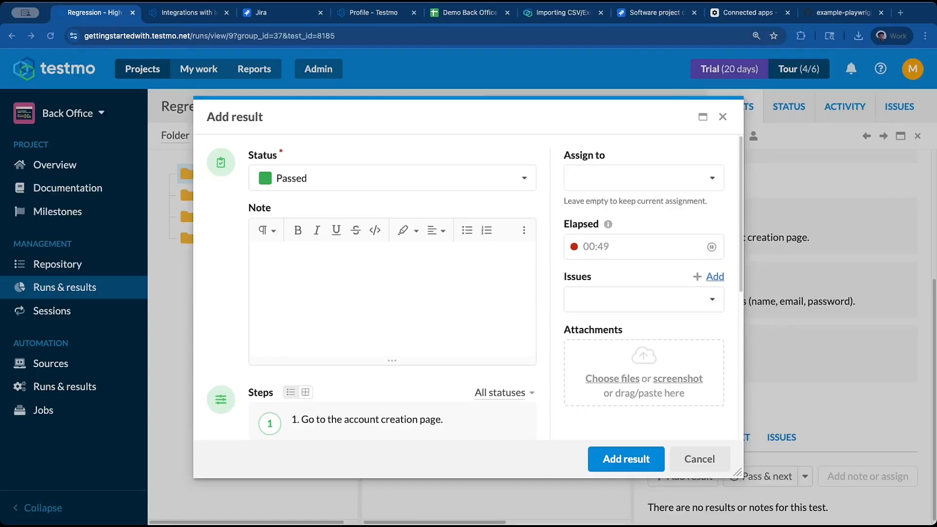
left_click(341, 265)
key("super+v")
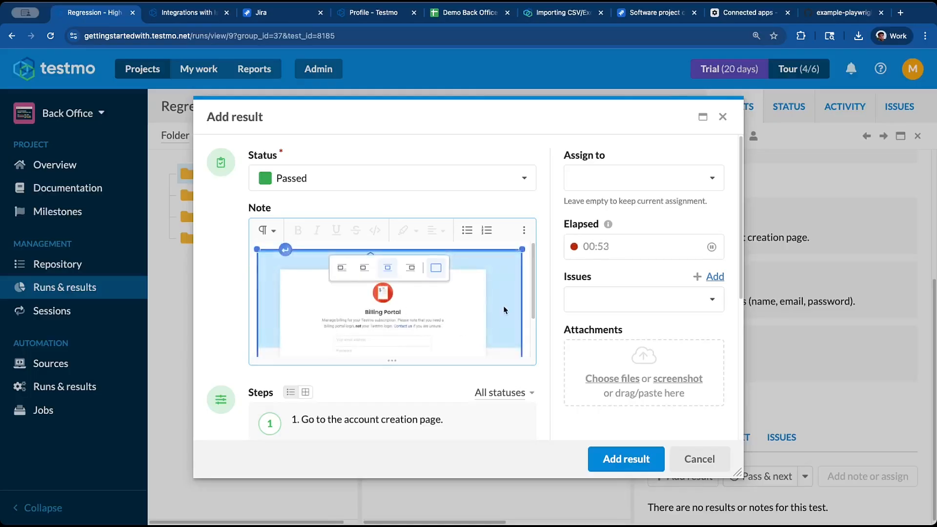
scroll(506, 309, "down", 3)
scroll(506, 309, "down", 10)
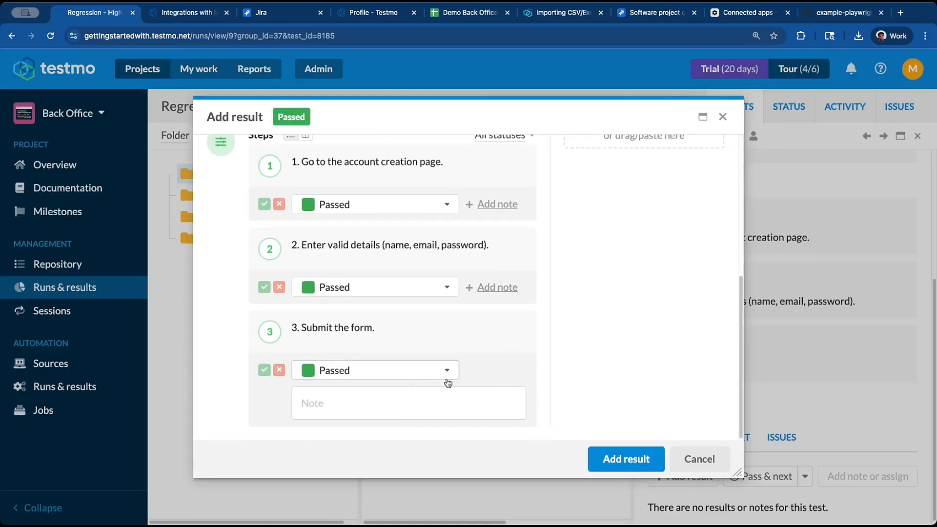
scroll(581, 369, "up", 10)
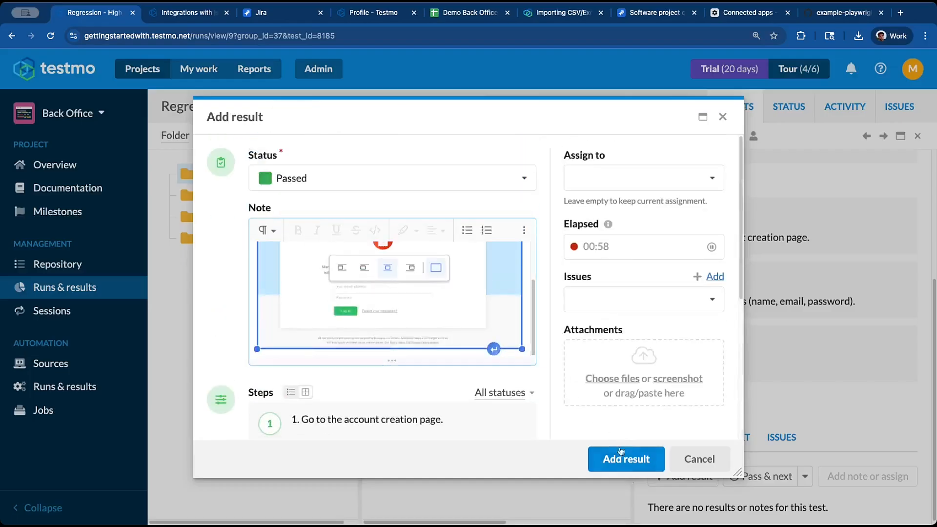
Save the Passed result, and mark the next test, account creation with invalid details, as Passed.
left_click(620, 458)
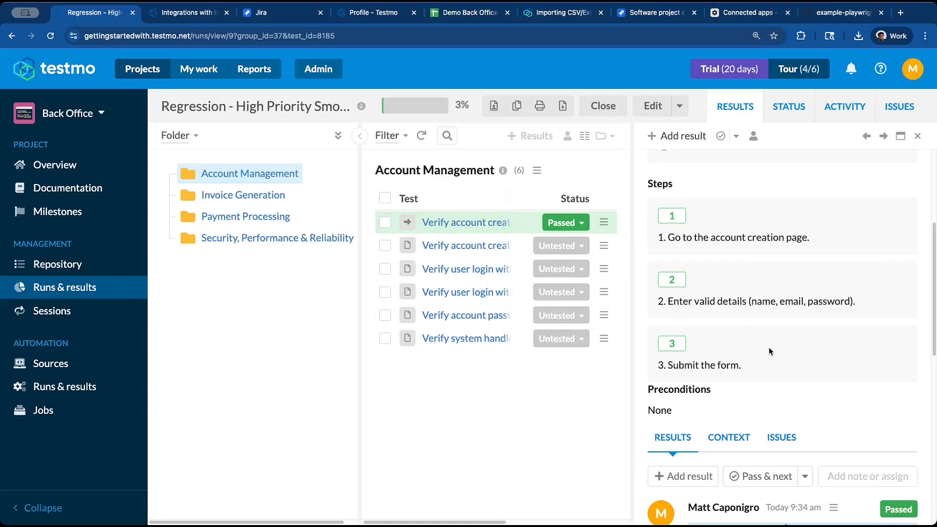
scroll(770, 351, "down", 1)
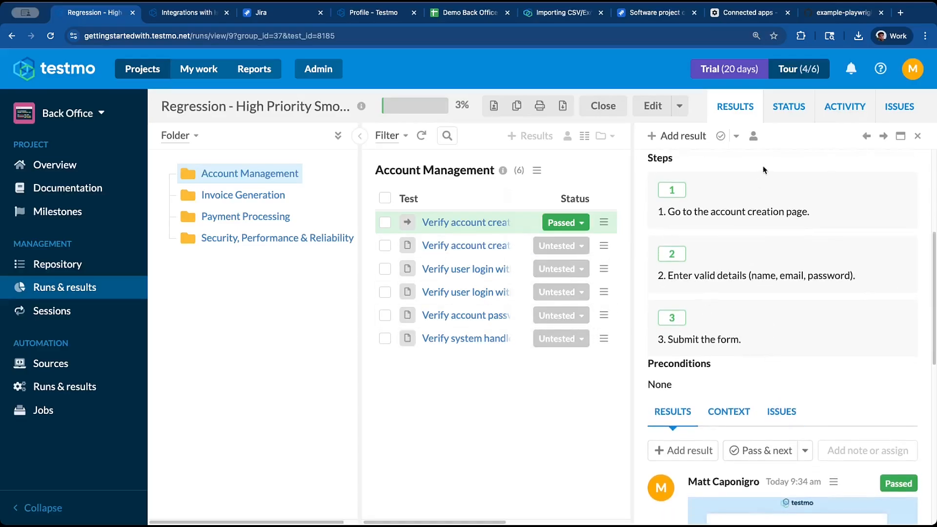
left_click(883, 136)
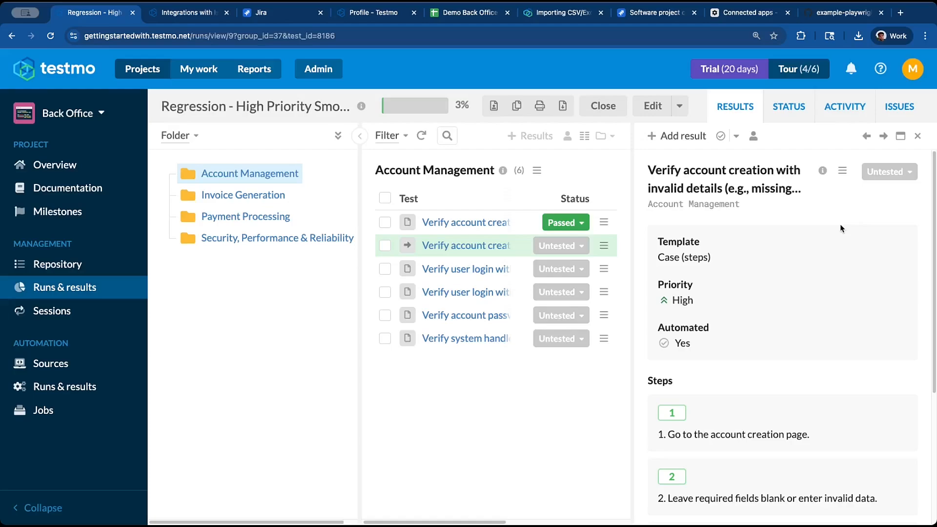
scroll(836, 254, "down", 5)
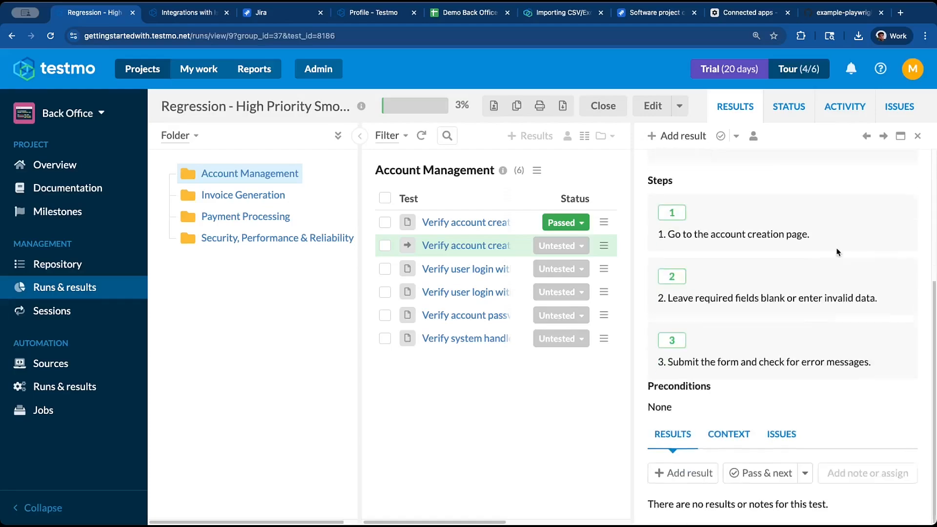
left_click(805, 478)
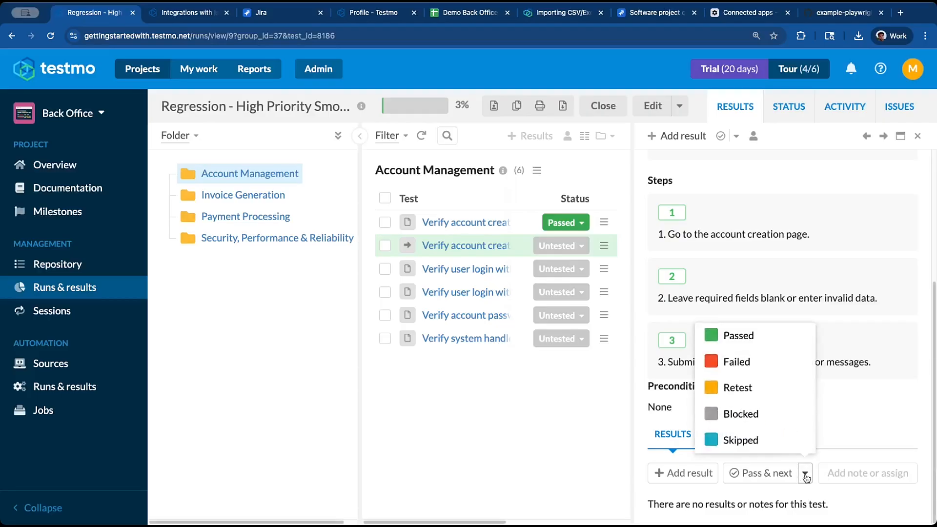
left_click(746, 335)
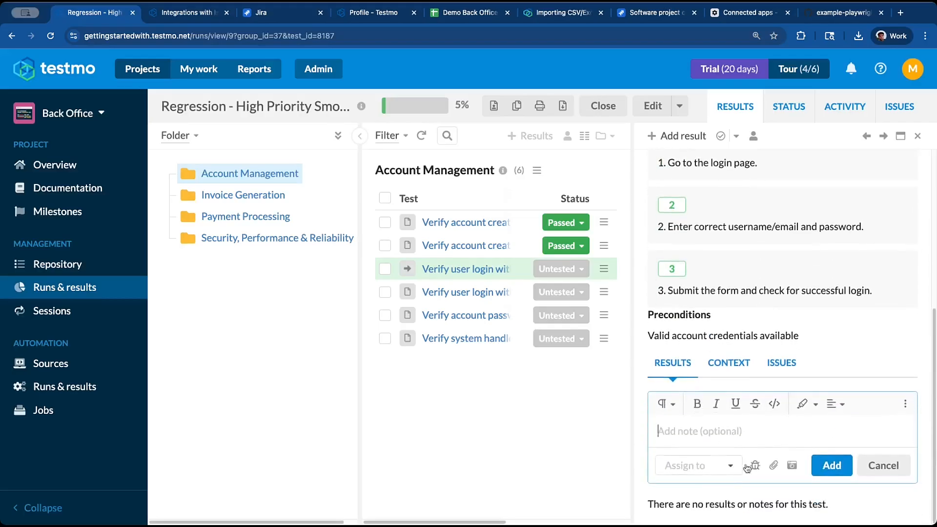
Choose the listed team member as assignee in the note form of the user login test with correct credentials.
left_click(729, 466)
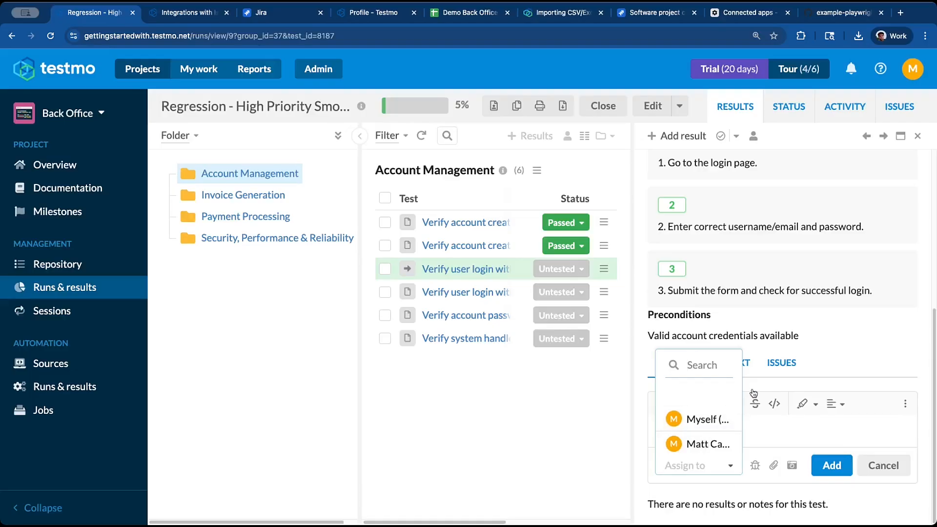
left_click(886, 323)
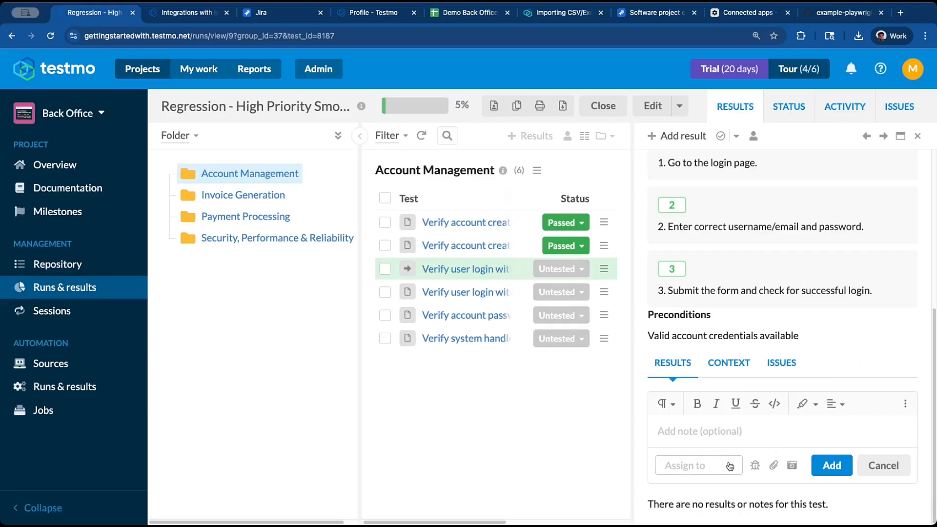
left_click(706, 467)
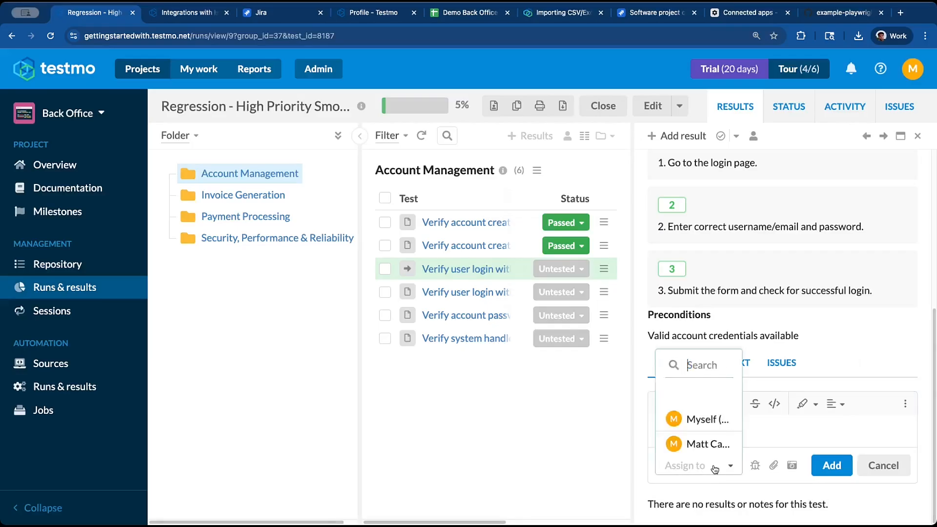
left_click(705, 442)
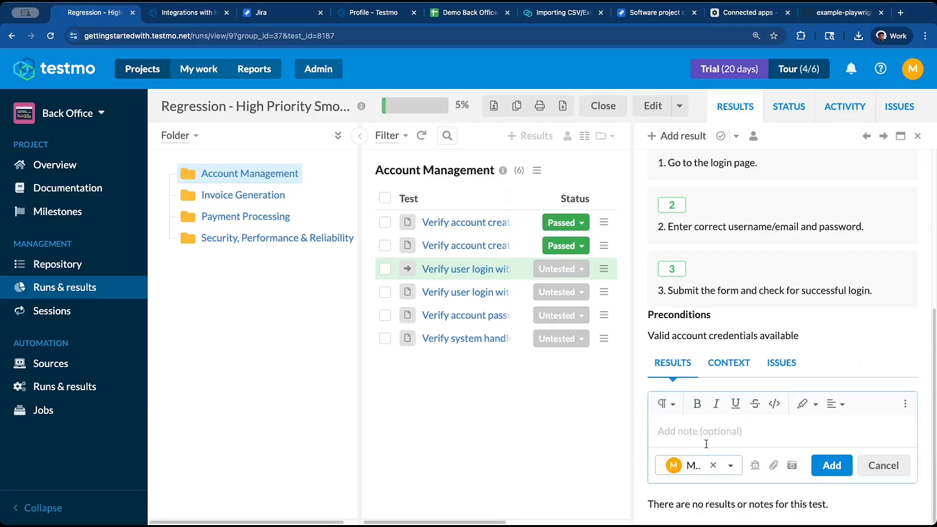
left_click(905, 403)
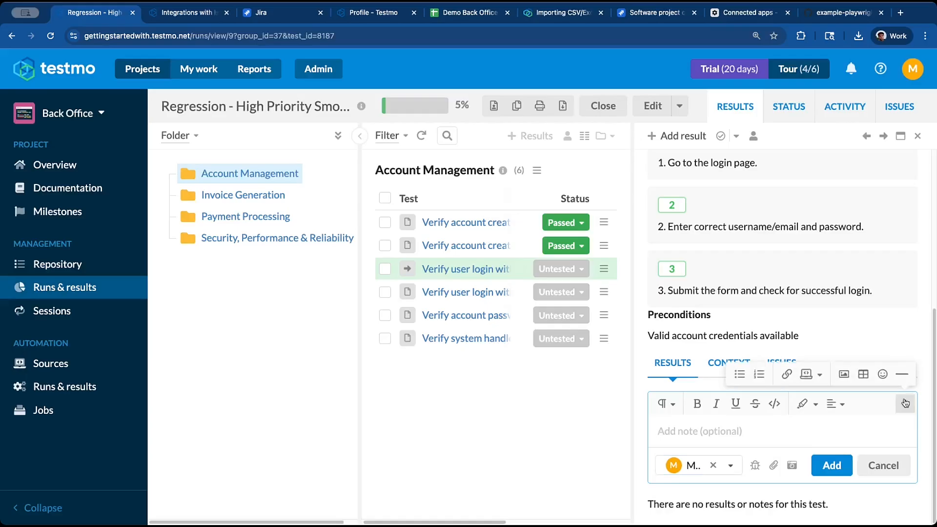
left_click(905, 403)
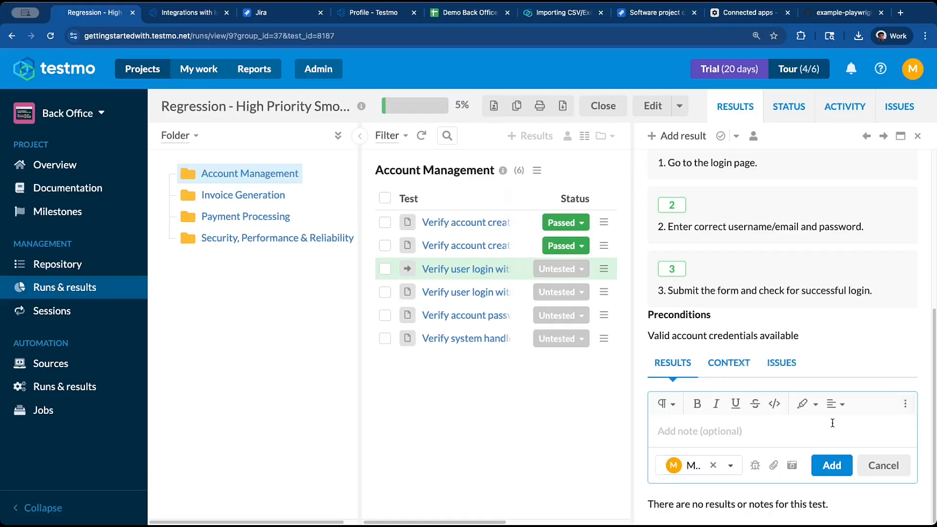
Add the note "Take a look and verify if the same thing happens on your end?" to the login test and close the note form.
type("Take a look ")
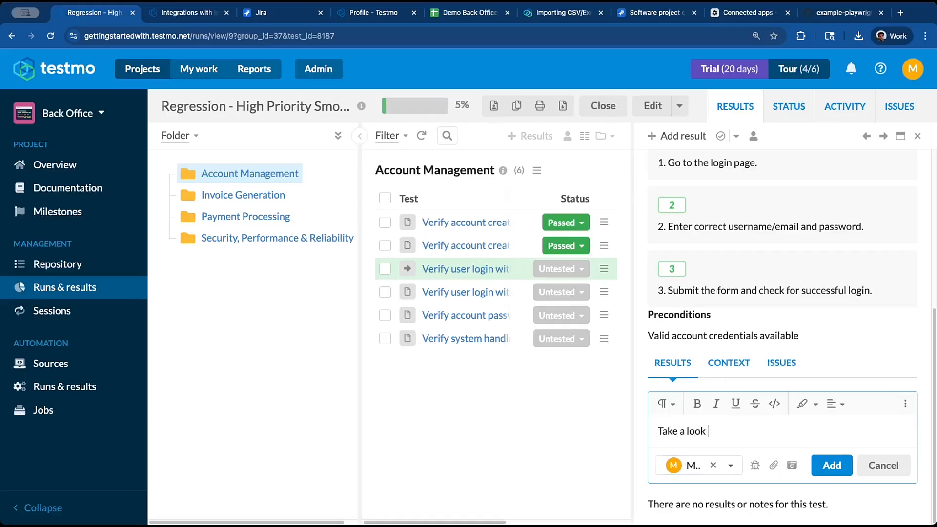
type("and verify if the same thing h")
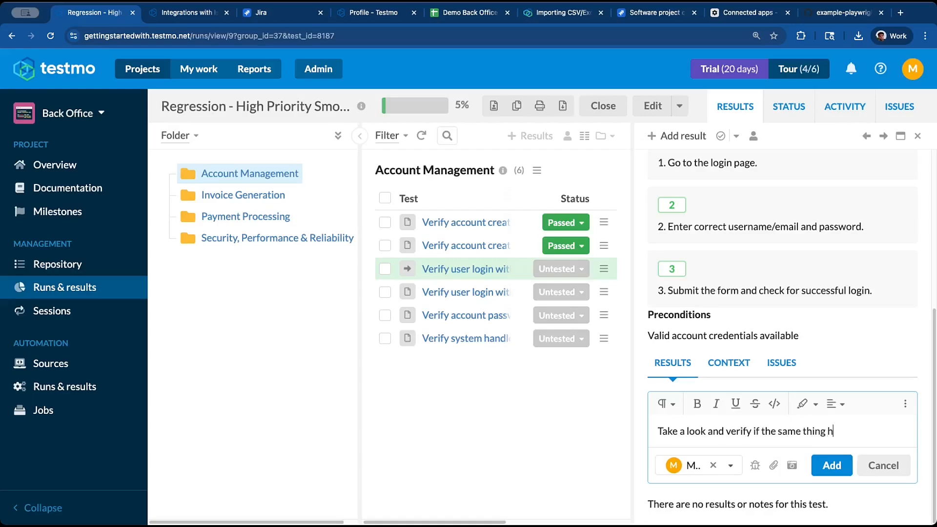
type("appens on your end?")
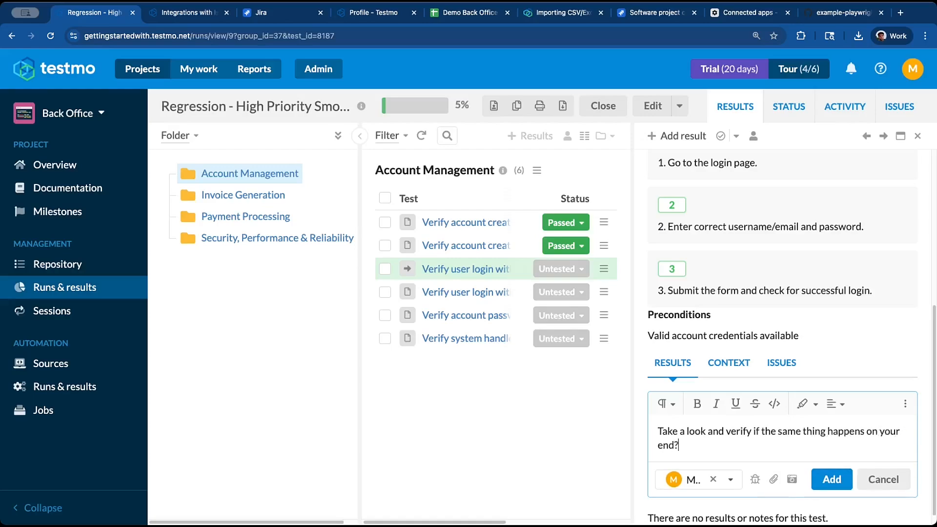
left_click(829, 479)
scroll(824, 384, "down", 3)
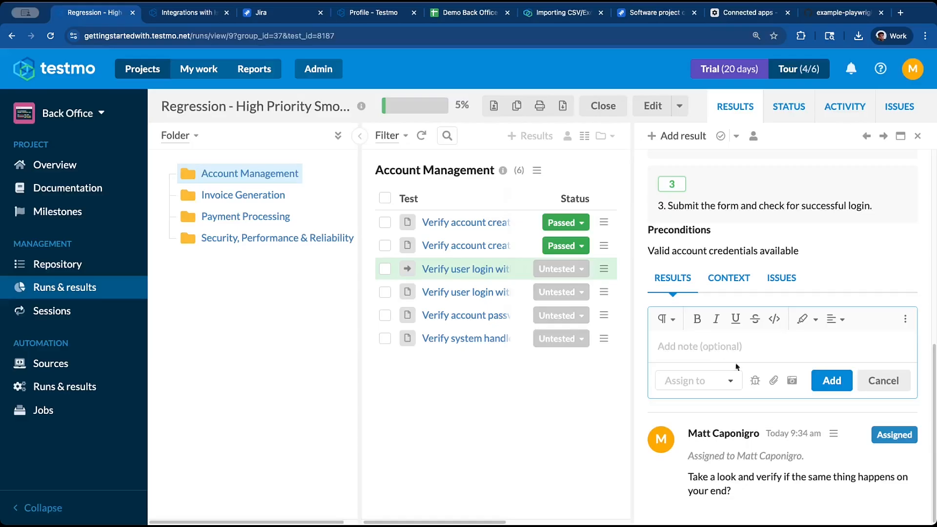
left_click(754, 380)
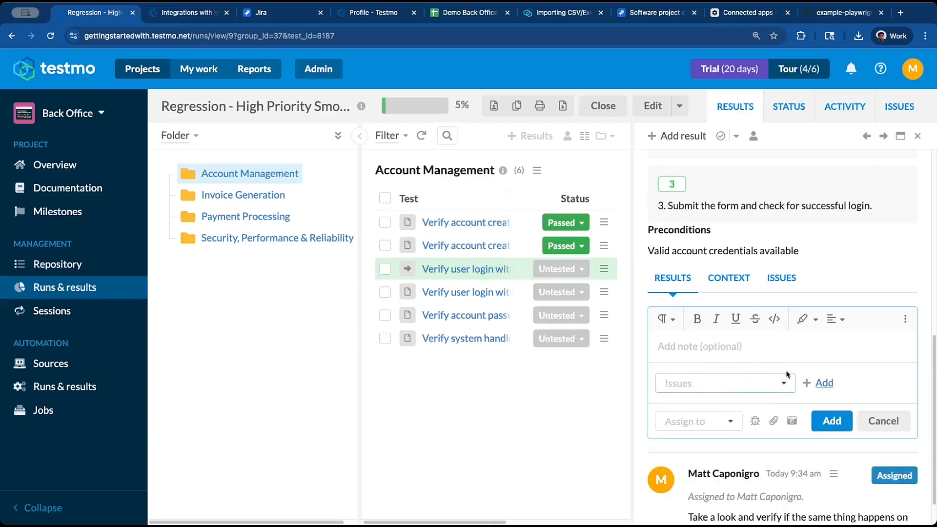
left_click(864, 431)
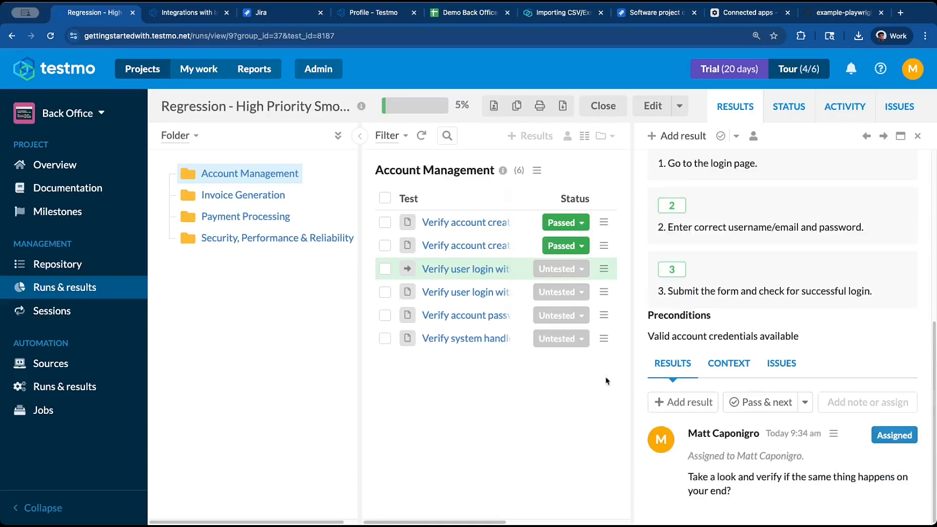
Start a result for the login test with steps 1 and 2 set to Passed and step 3 set to Failed.
left_click(685, 402)
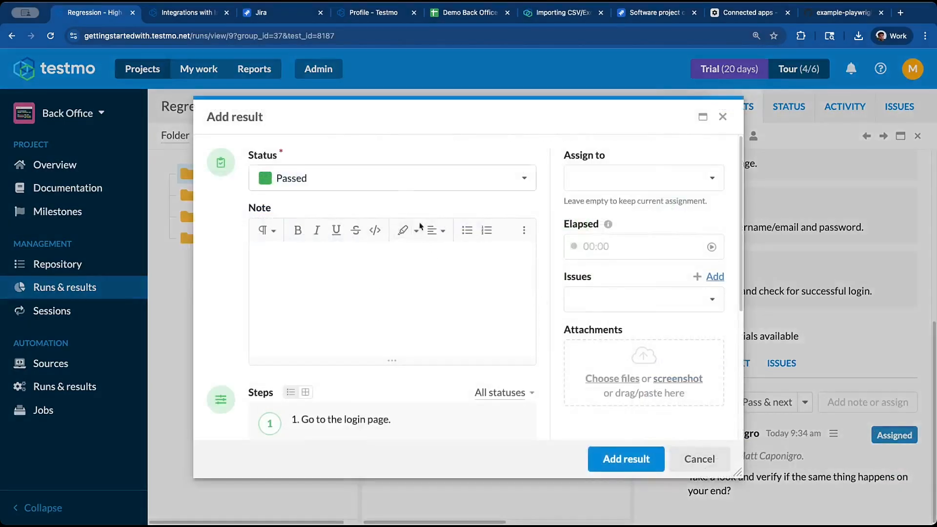
scroll(419, 254, "down", 3)
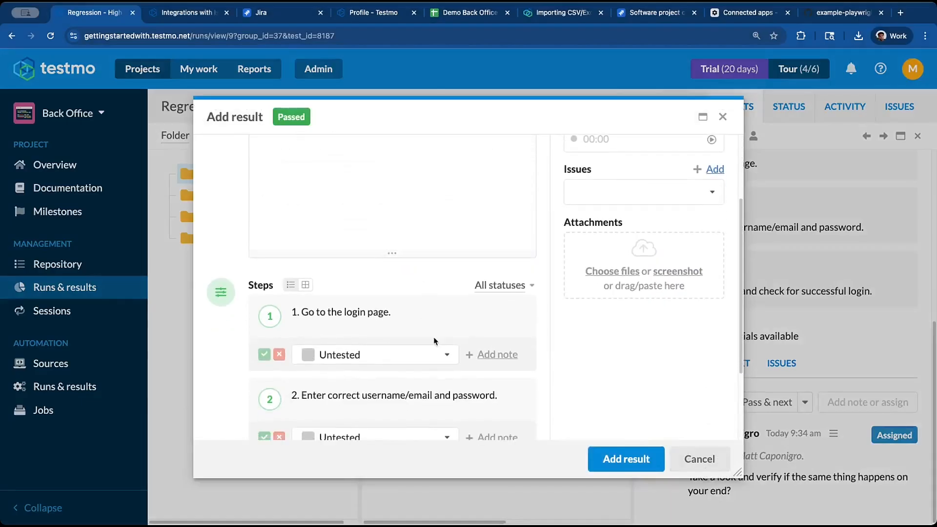
left_click(434, 356)
left_click(422, 398)
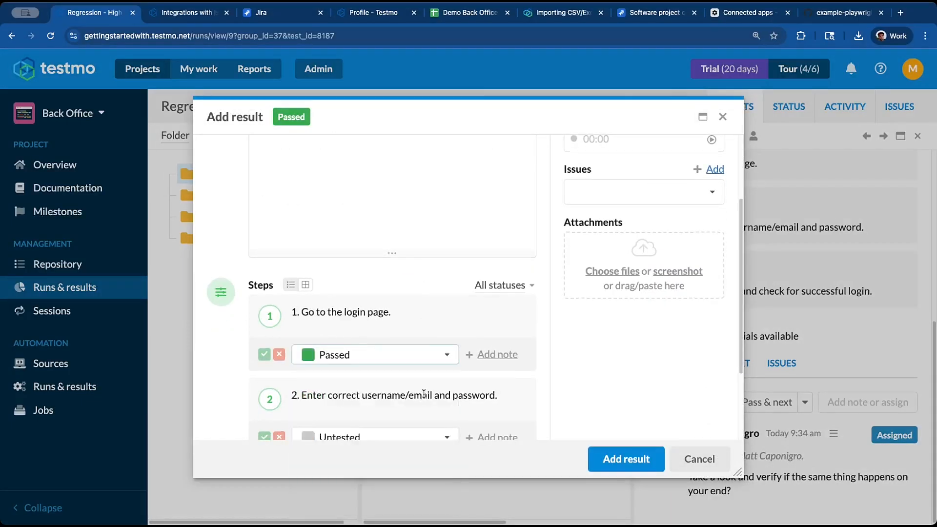
scroll(423, 394, "down", 2)
left_click(418, 362)
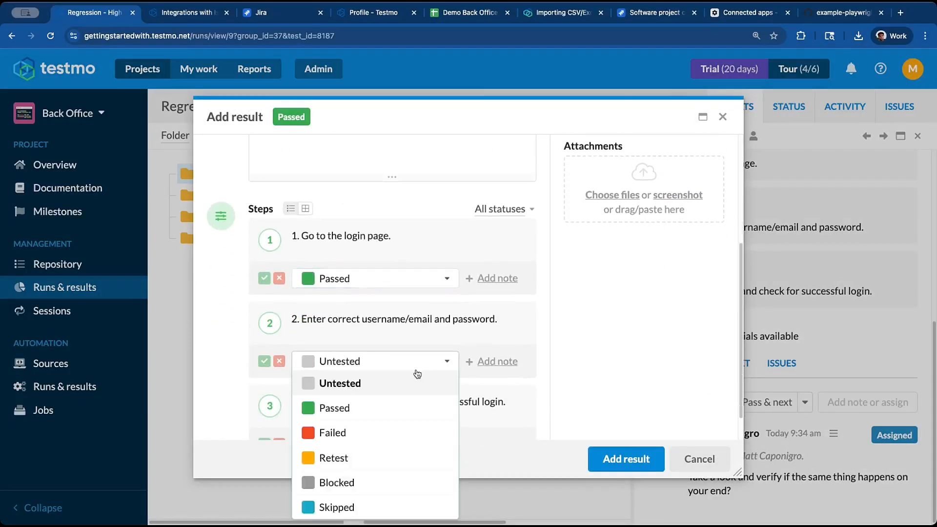
left_click(408, 407)
scroll(424, 366, "down", 1)
left_click(418, 412)
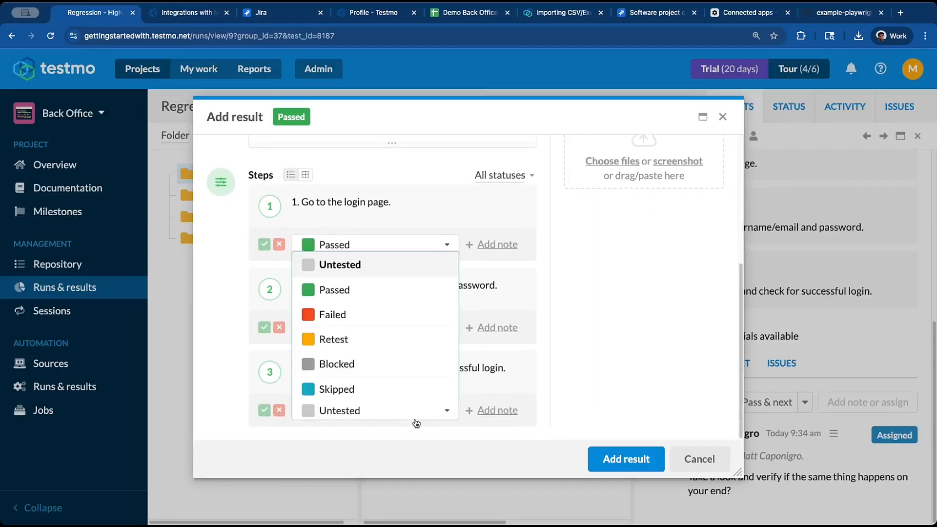
left_click(376, 315)
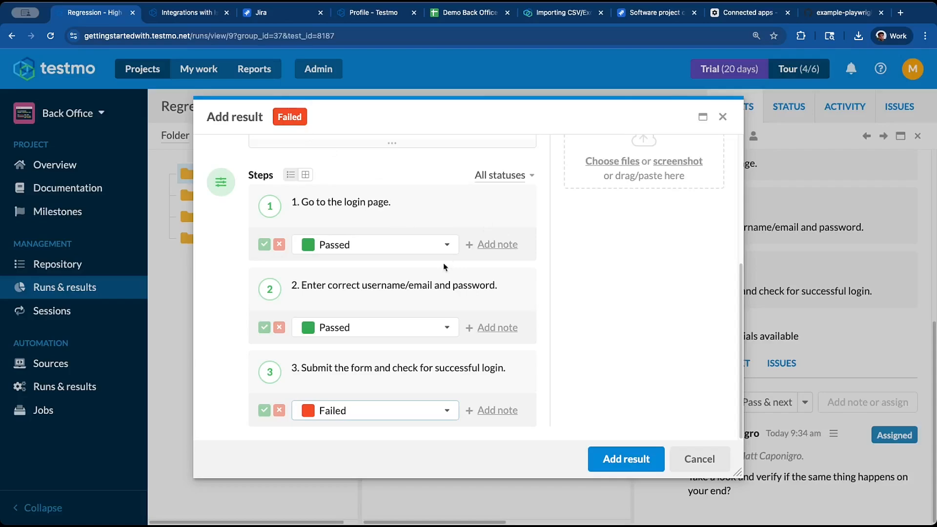
Start a new linked issue from the result, with Getting Started With as target tool and Back office as project.
scroll(588, 314, "up", 5)
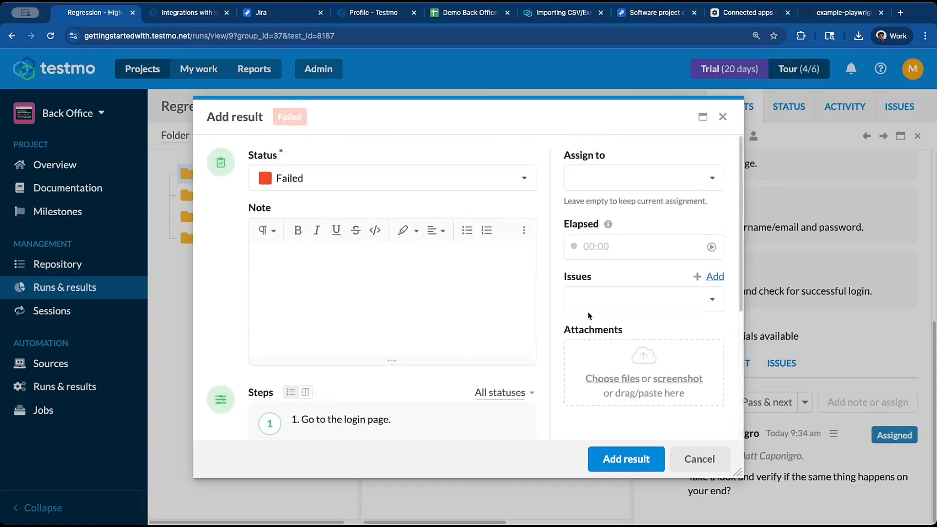
left_click(713, 277)
left_click(654, 344)
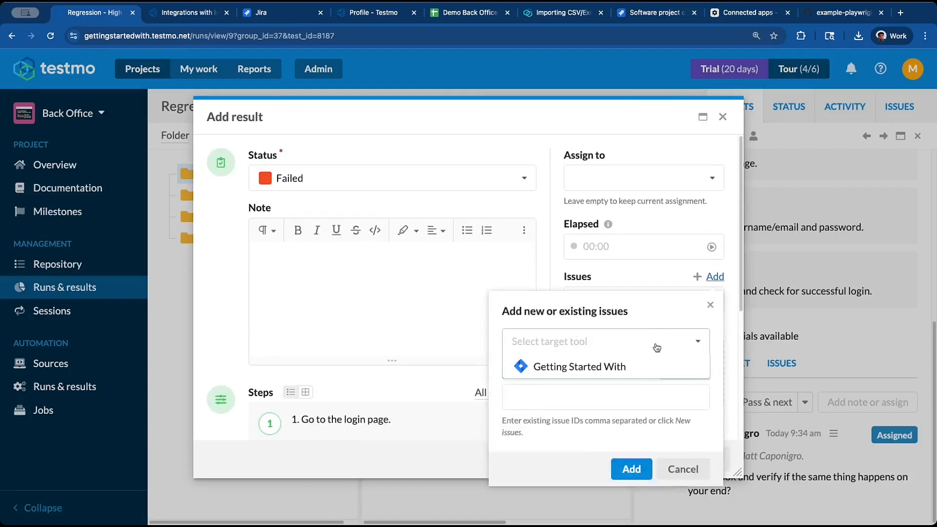
left_click(590, 367)
left_click(634, 373)
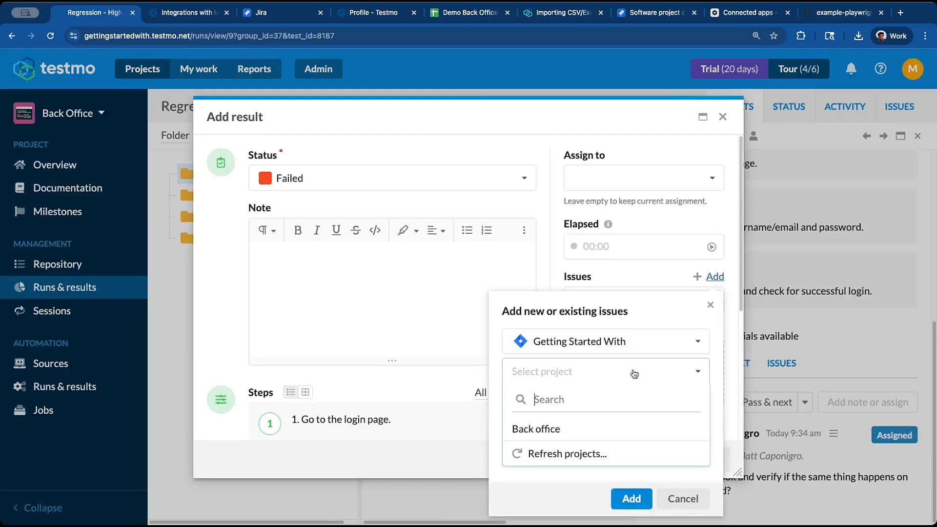
left_click(592, 428)
left_click(675, 408)
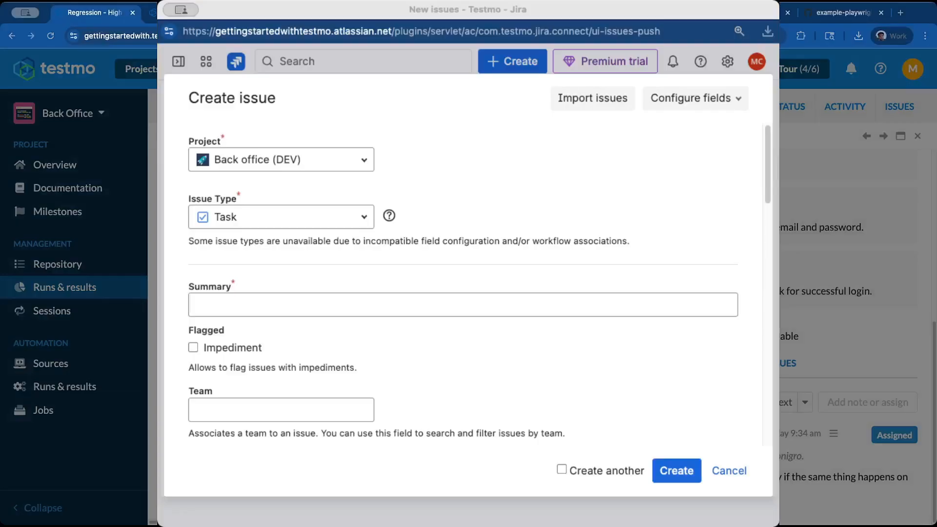
Keep the issue type as Task and enter the summary "BUG - Account creation with correct credentials not working".
left_click(324, 219)
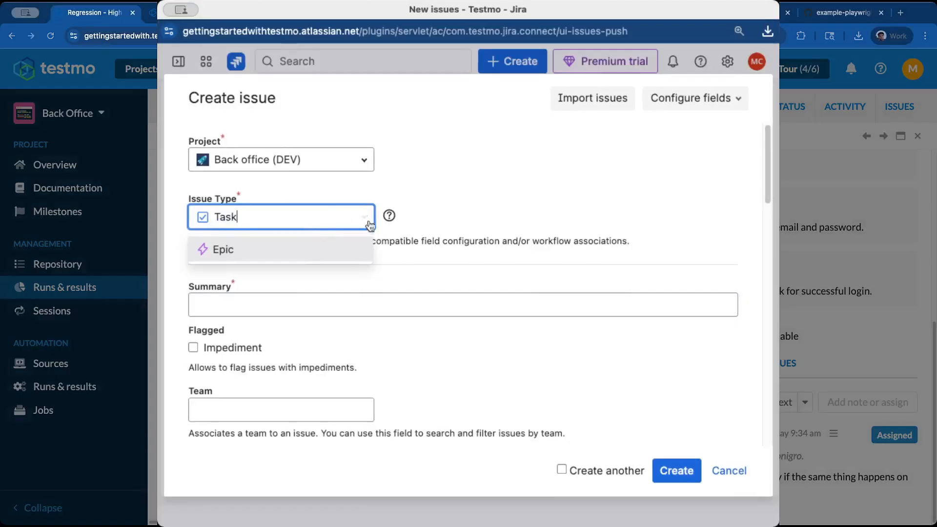
left_click(364, 305)
type("BUG")
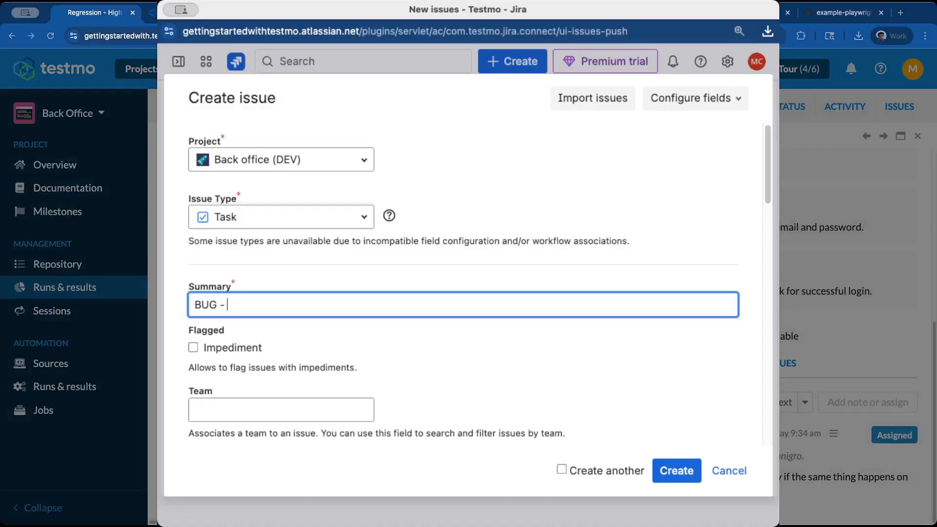
type(" - Account creating wi")
key("BackSpace")
key("BackSpace")
key("BackSpace")
key("BackSpace")
key("BackSpace")
type("on with correc")
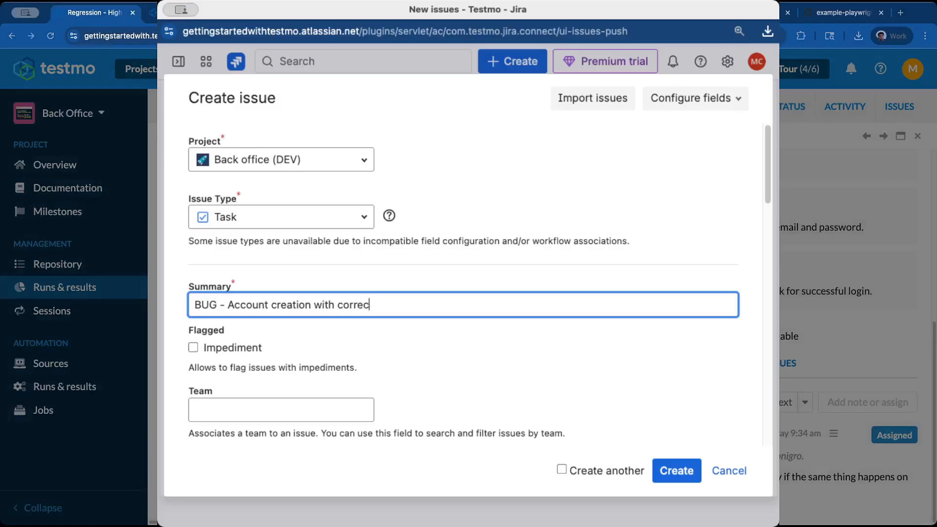
type("t credentials not working")
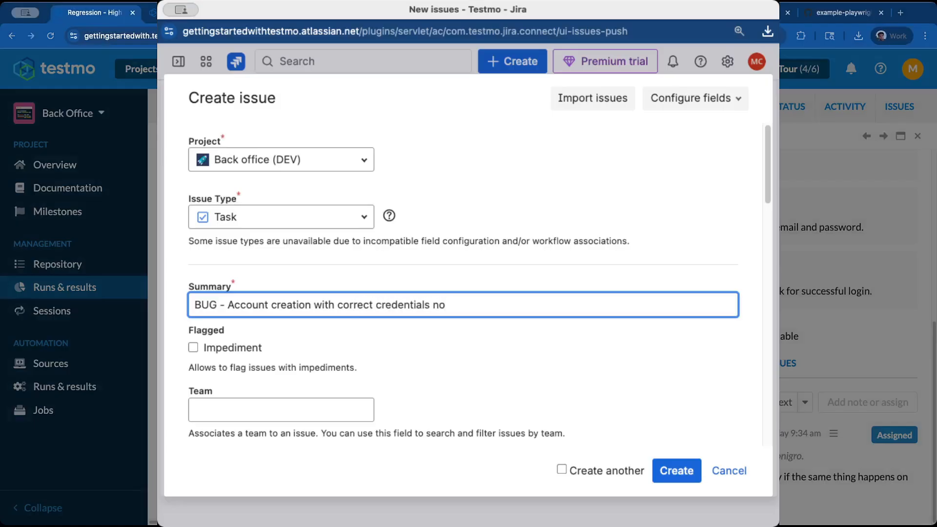
Enter the issue description "Tried creating the account with correct details, kept getting a failure".
scroll(382, 319, "down", 3)
scroll(384, 322, "down", 5)
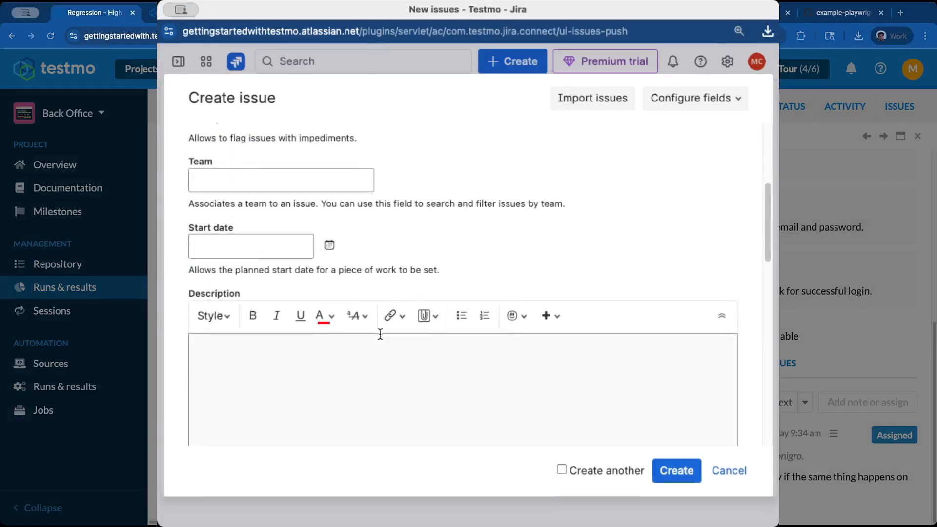
left_click(368, 345)
type("Tried")
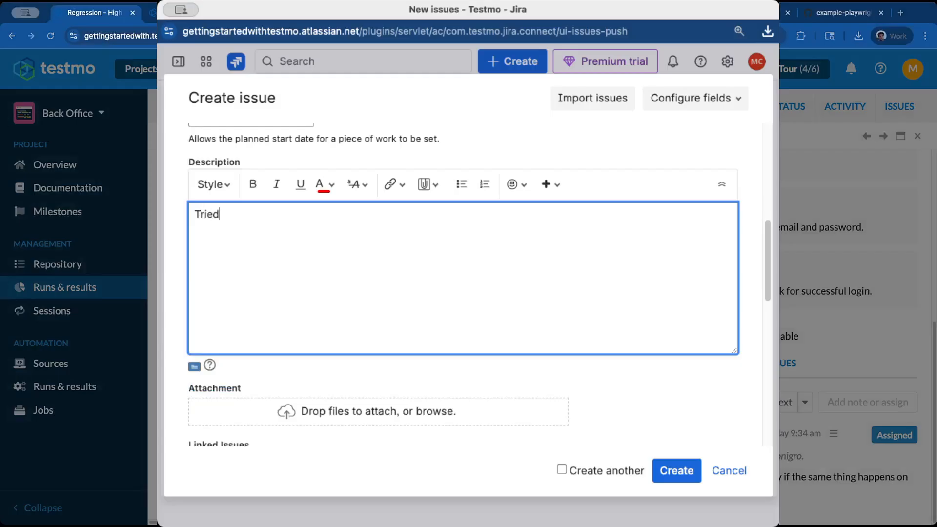
type(" creating the account with correct details, kept getting")
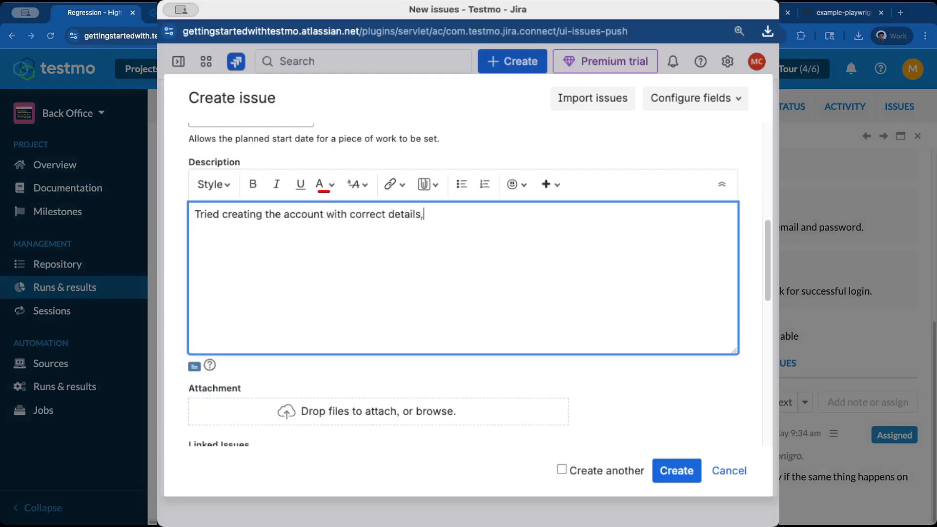
type("ailure")
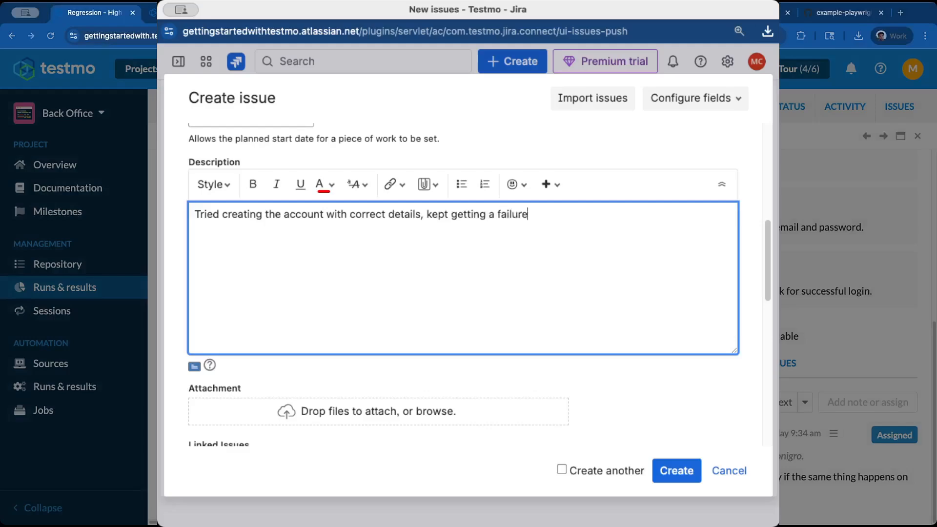
Paste the copied screenshot into the issue description below the text.
key("super+Tab")
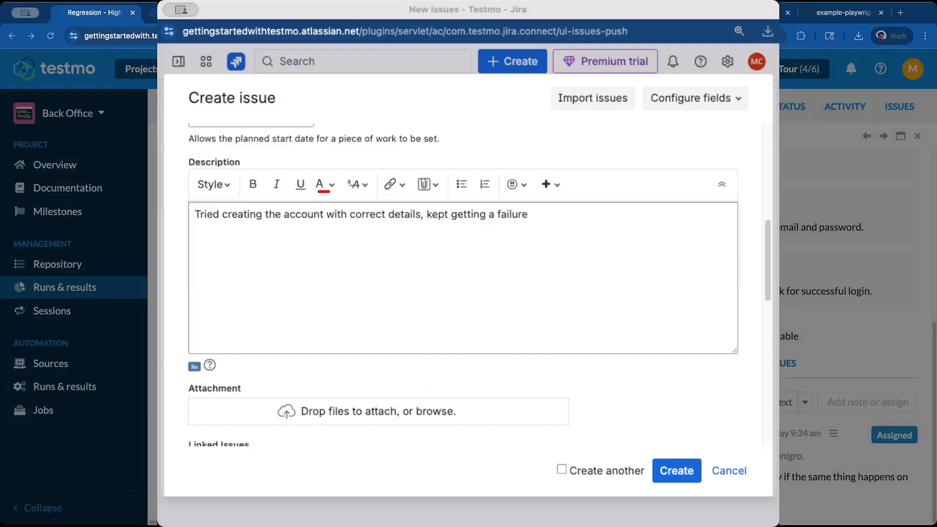
left_click(554, 276)
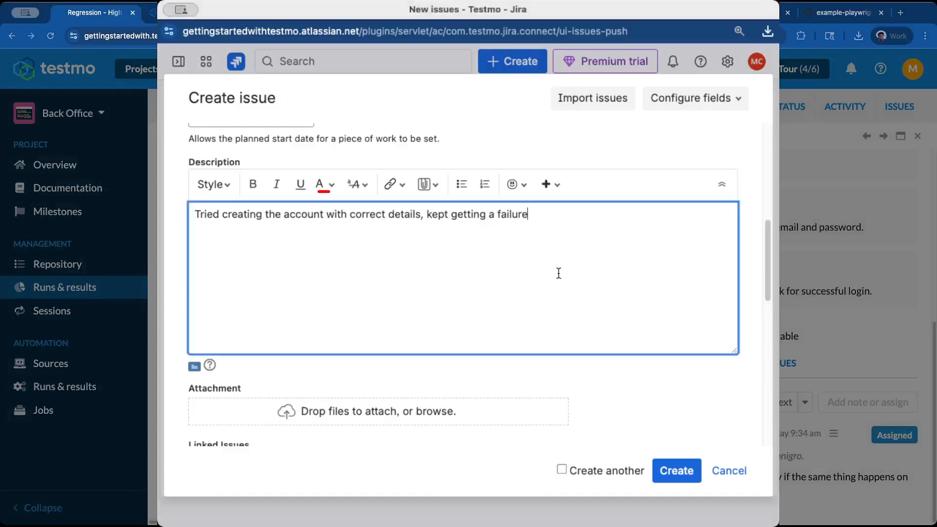
key("super+v")
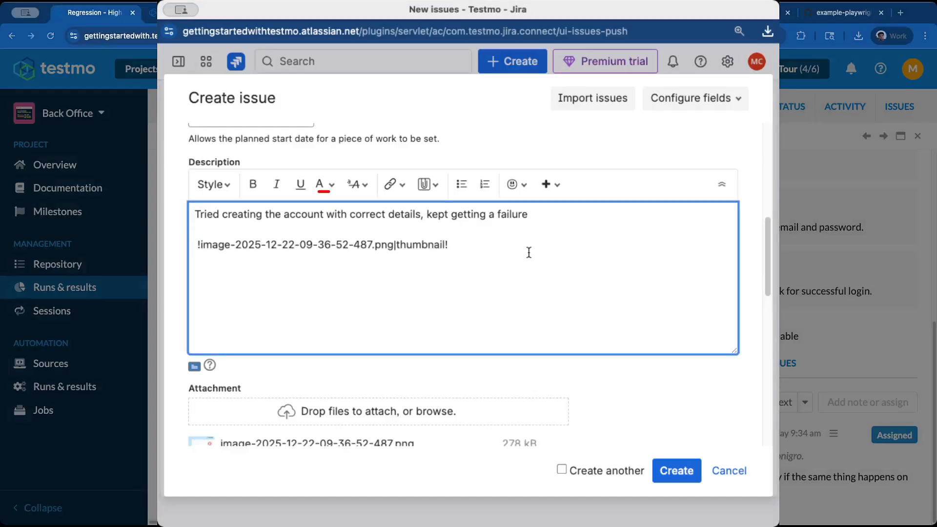
Set the issue's priority to High and create the issue.
scroll(549, 280, "down", 10)
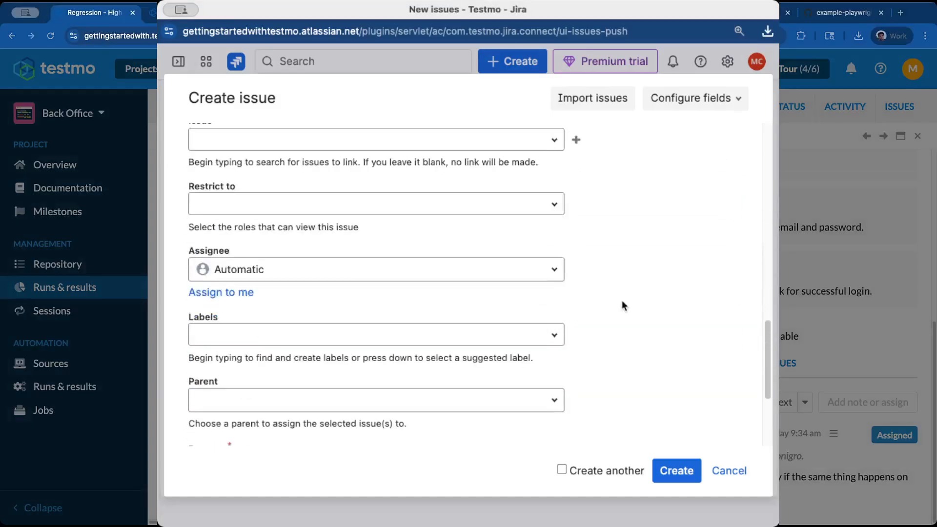
scroll(622, 302, "down", 4)
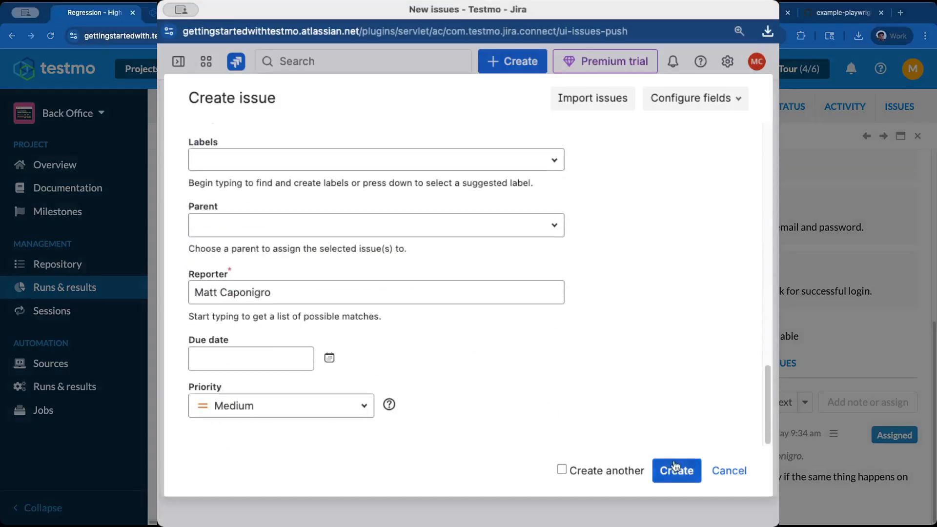
left_click(349, 412)
left_click(429, 464)
left_click(674, 471)
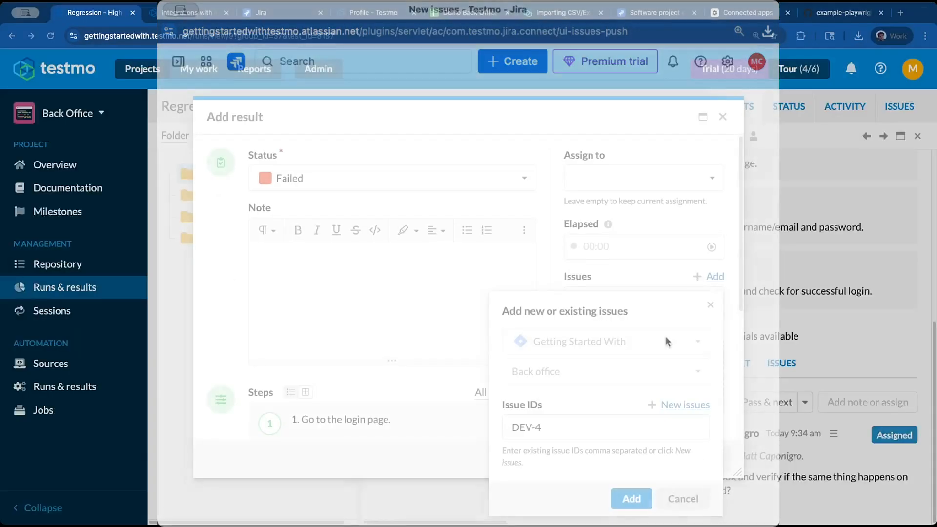
Link the new Jira issue to the login test's Failed result and save the result.
left_click_drag(549, 428, 511, 428)
left_click(629, 498)
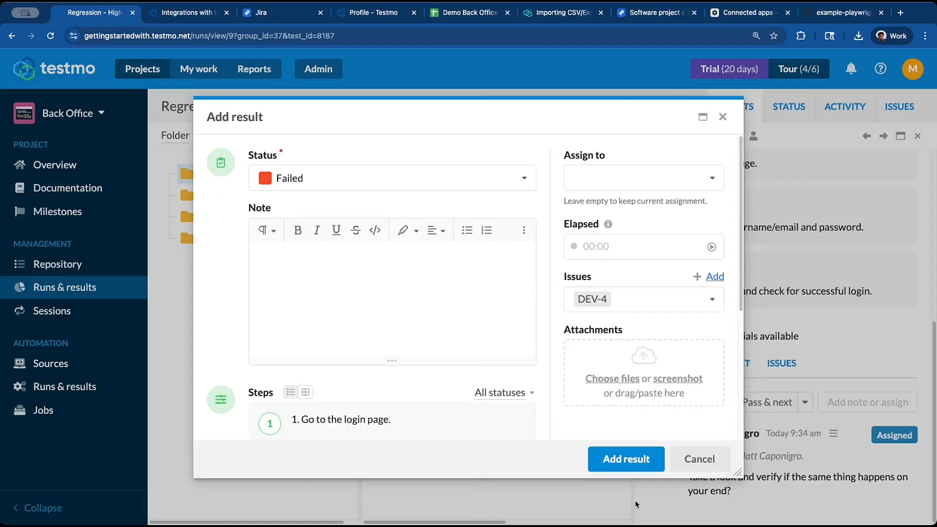
left_click(633, 461)
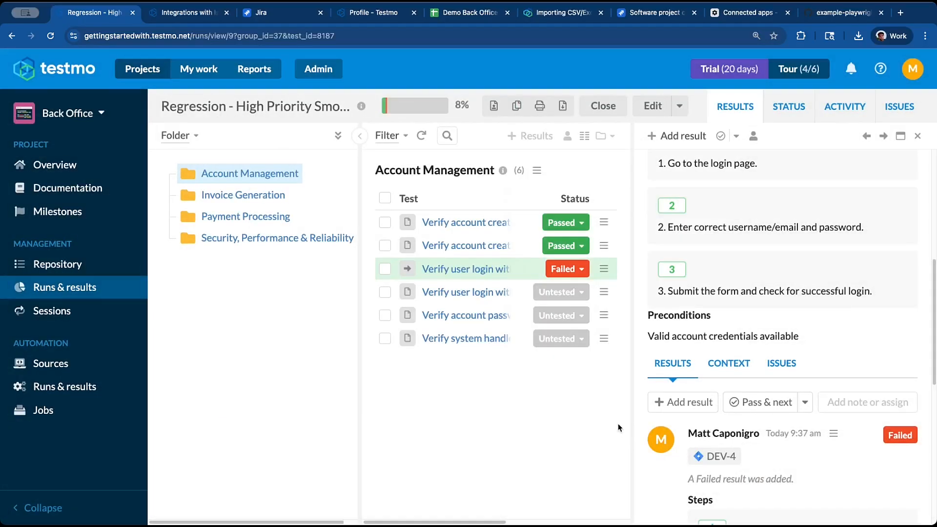
View the run's issues, switch to Jira and open the Back office board, dismissing the Pages tip.
left_click(892, 108)
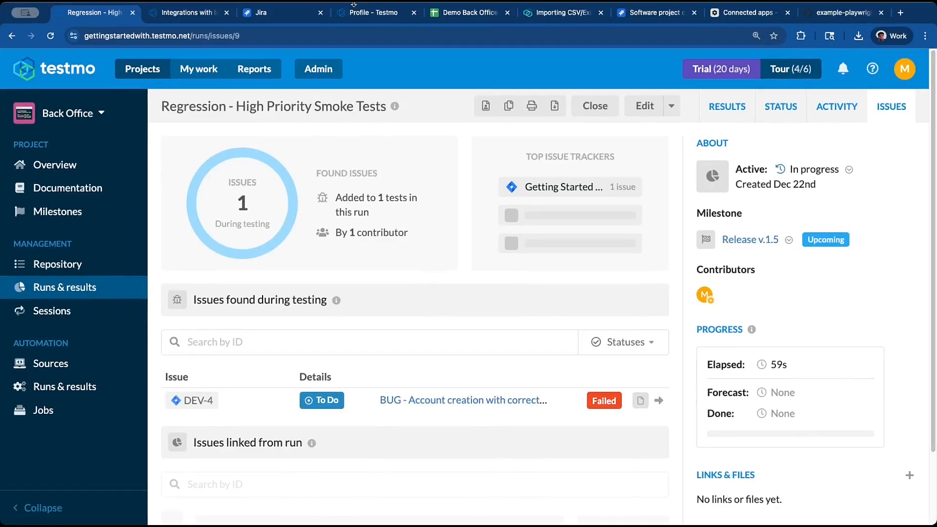
left_click(284, 17)
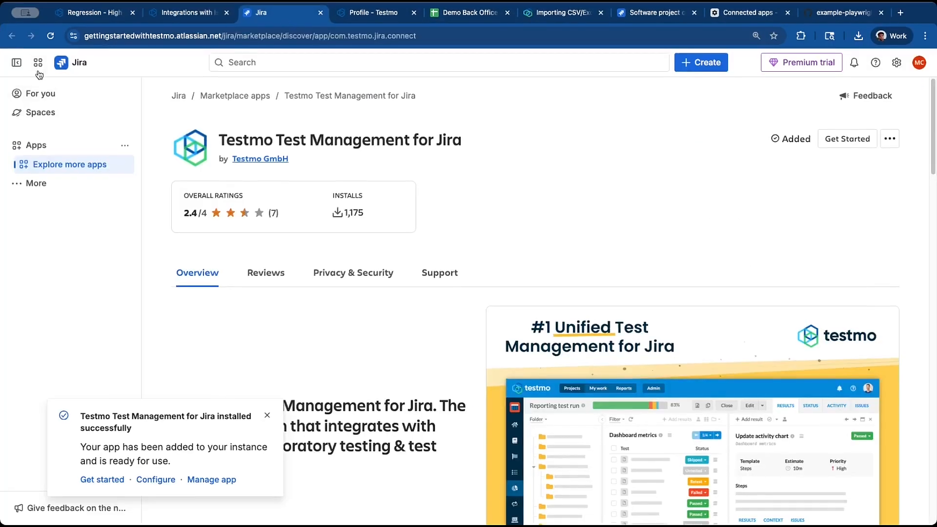
left_click(38, 62)
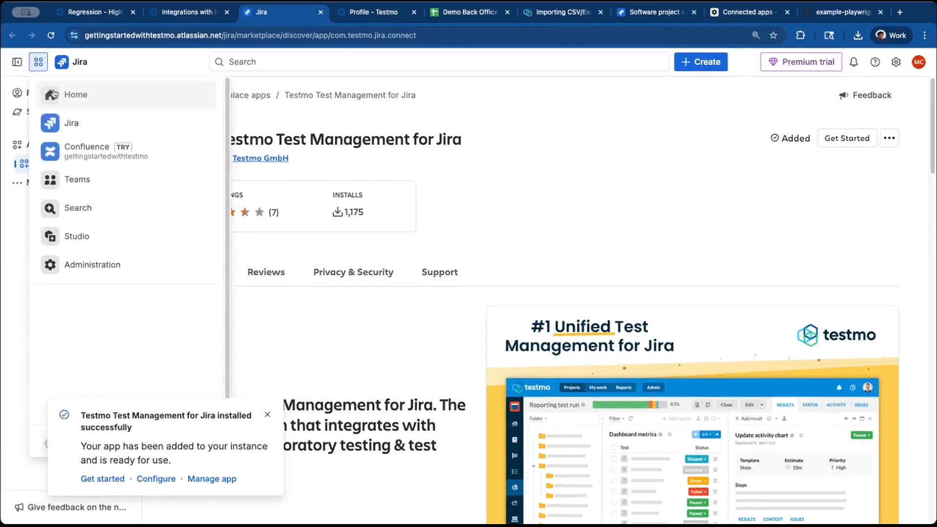
left_click(82, 123)
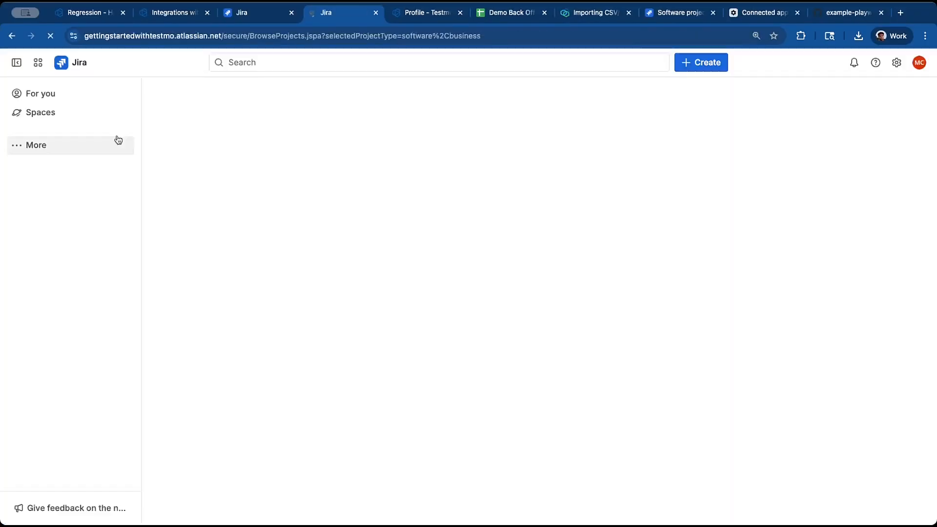
left_click(84, 188)
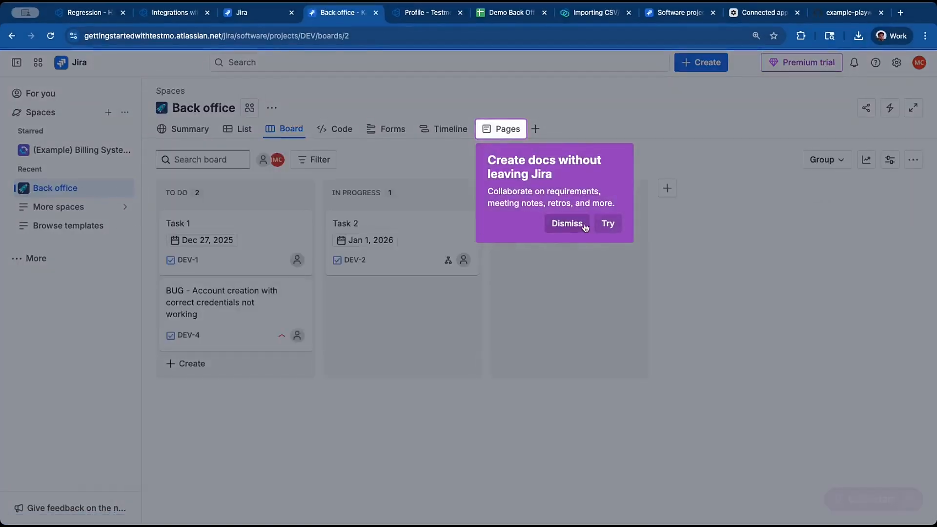
left_click(565, 227)
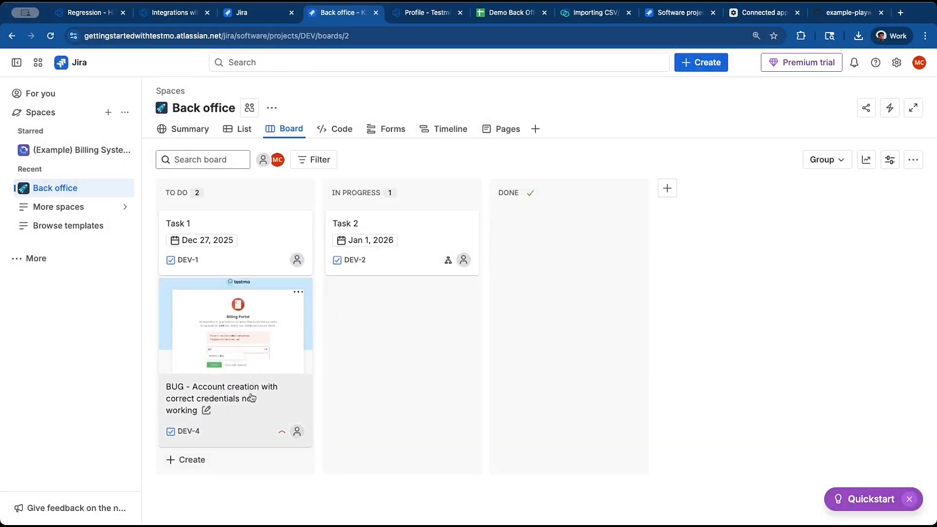
Open the account creation bug on the board and review its description, attachment and linked Testmo test result.
left_click(255, 398)
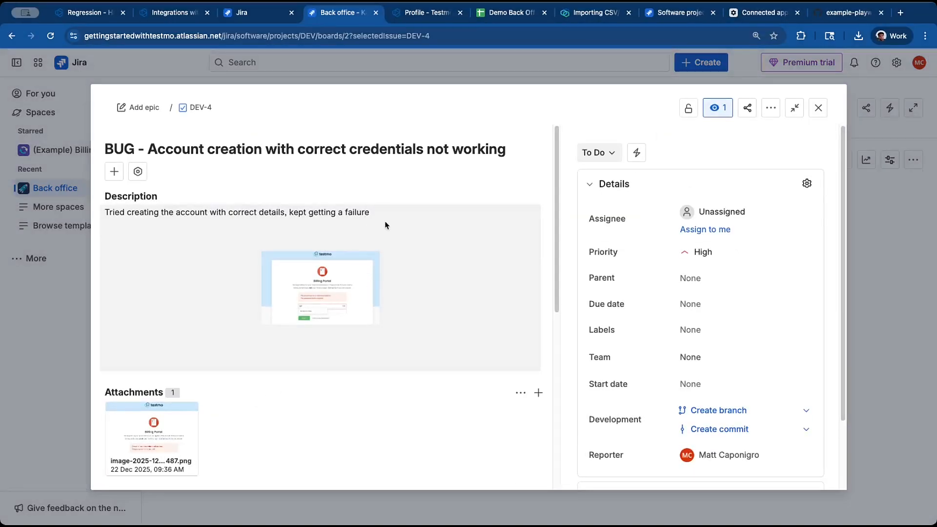
scroll(365, 244, "down", 5)
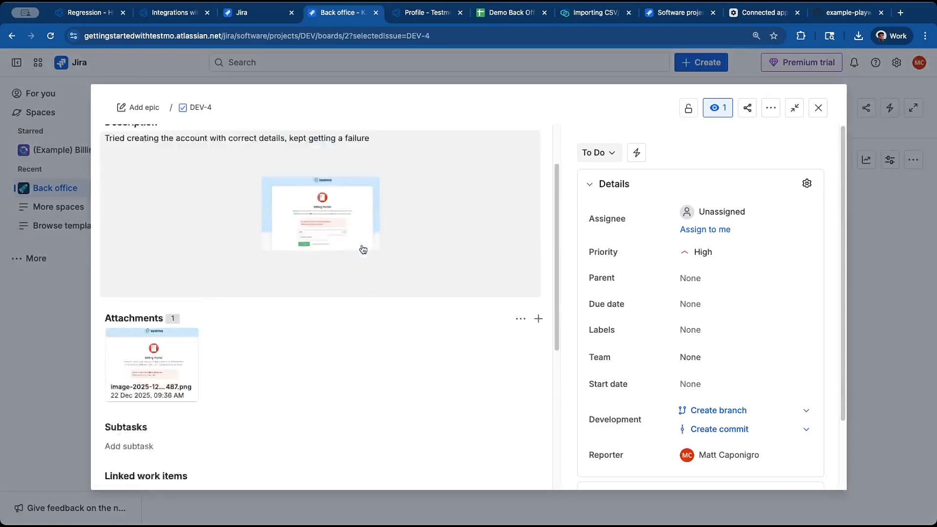
scroll(322, 357, "down", 3)
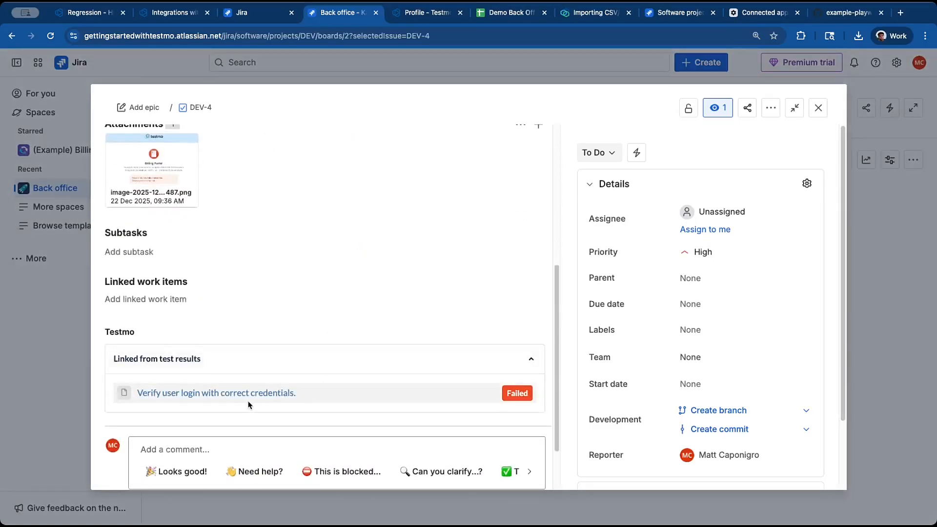
mouse_move(125, 334)
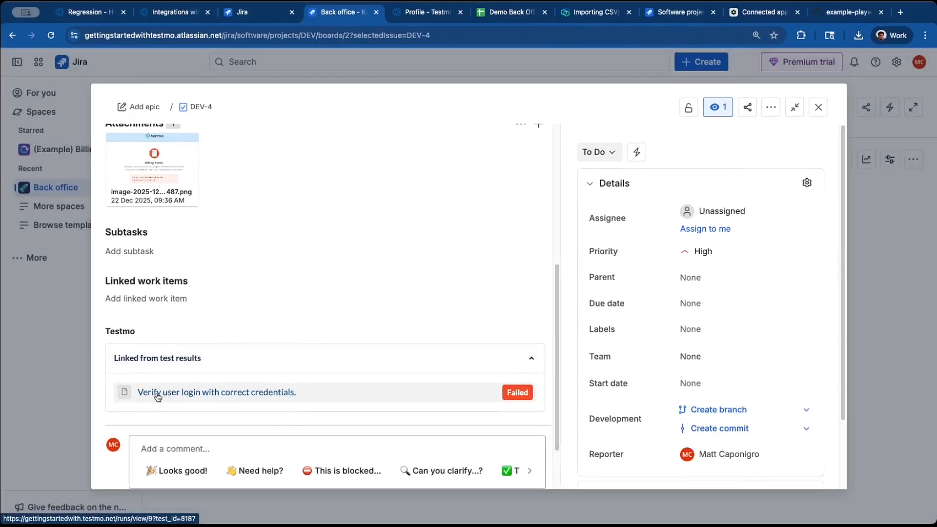
left_click(519, 393)
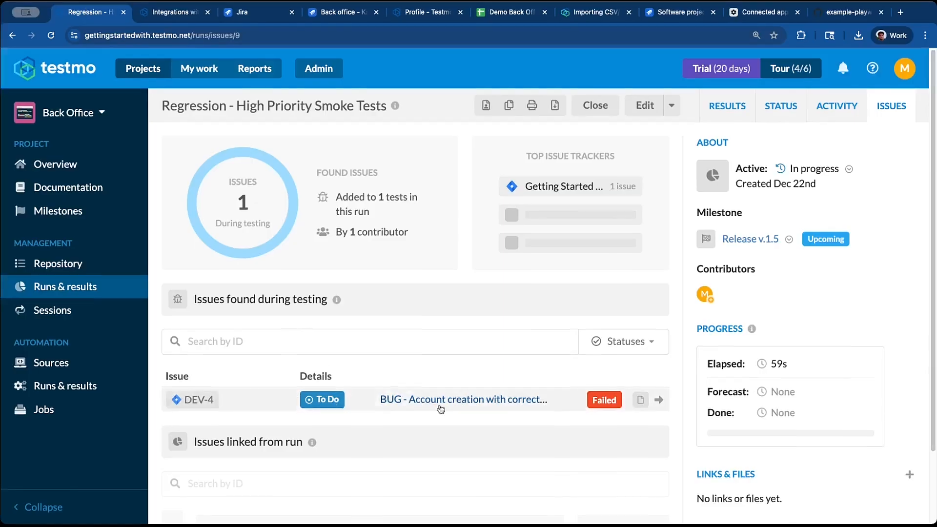
In Testmo, open the failed test from the run's issue list and preview the Jira issue linked to its result.
left_click(659, 400)
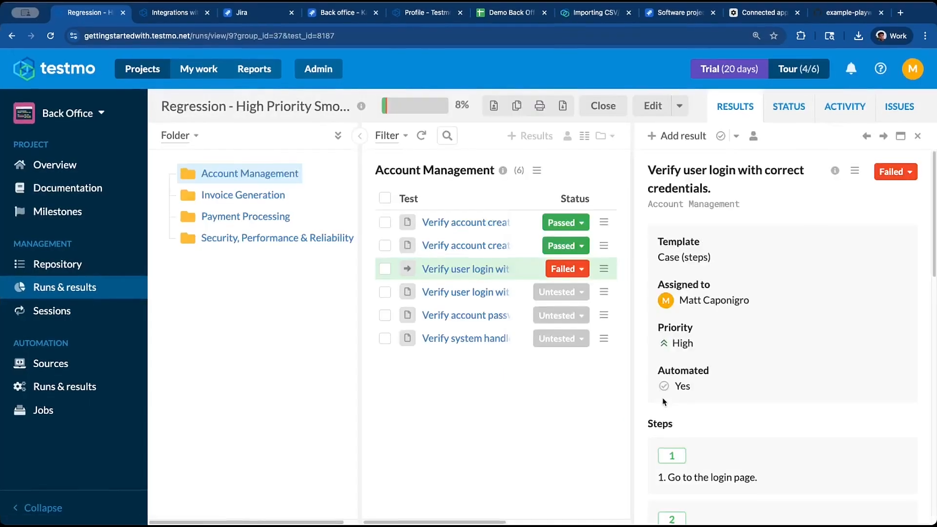
scroll(736, 335, "down", 10)
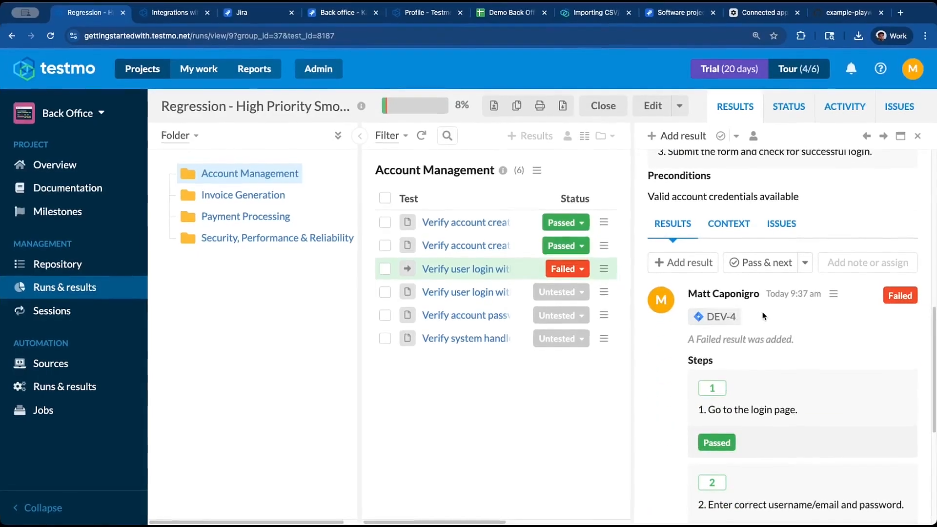
left_click(742, 318)
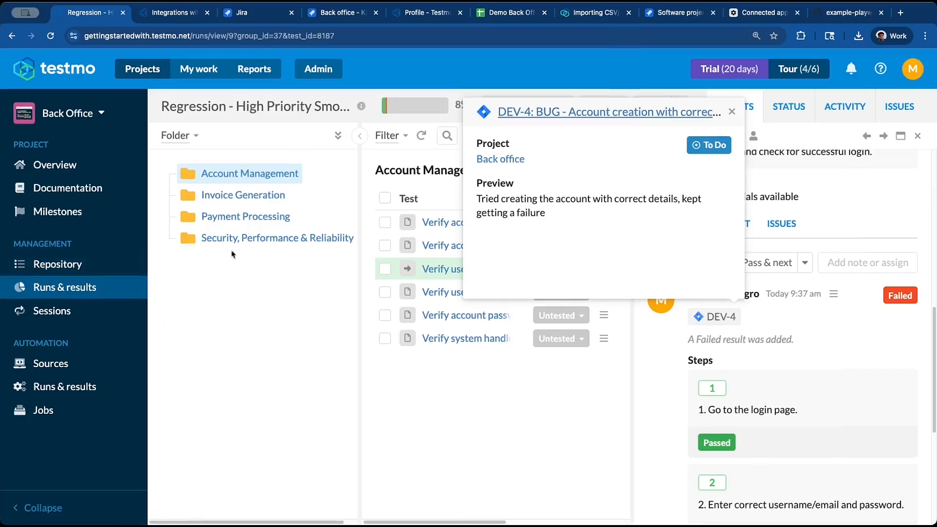
Open the Release v.1.5 milestone and view its results and issues.
left_click(97, 211)
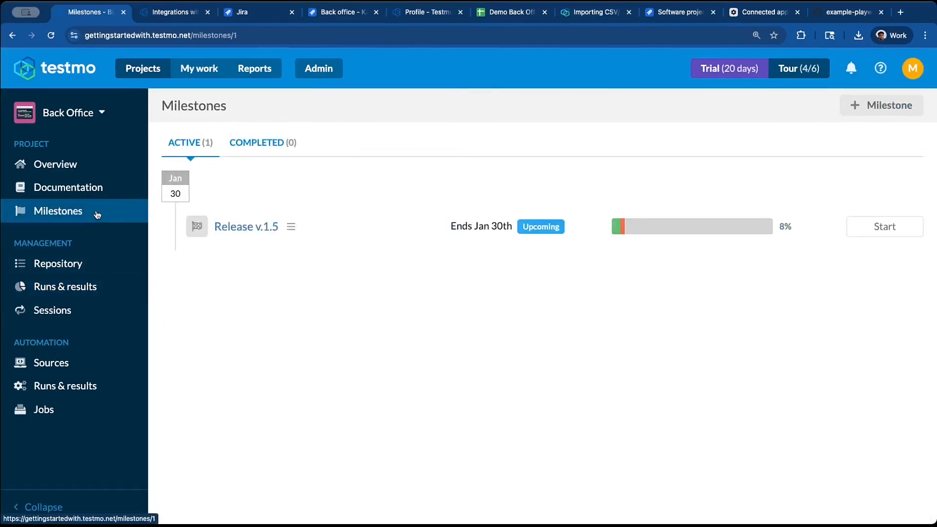
left_click(258, 228)
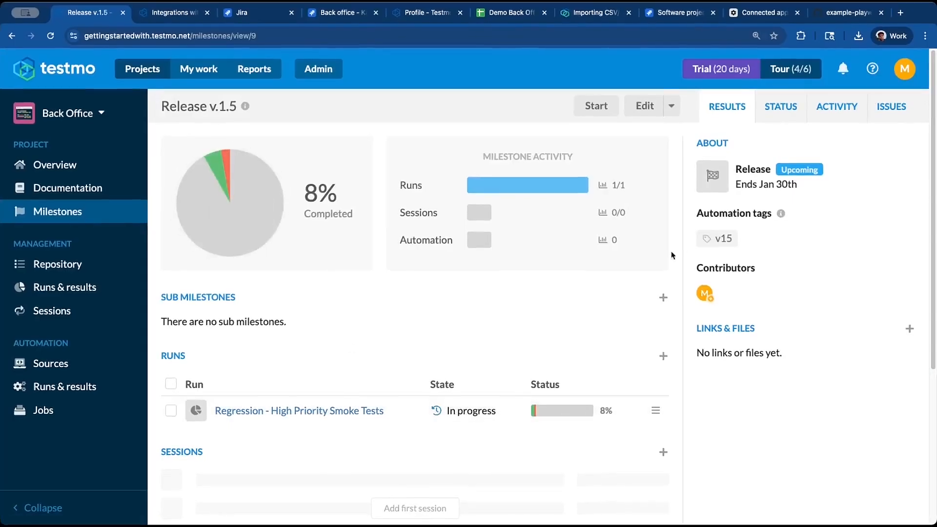
left_click(891, 105)
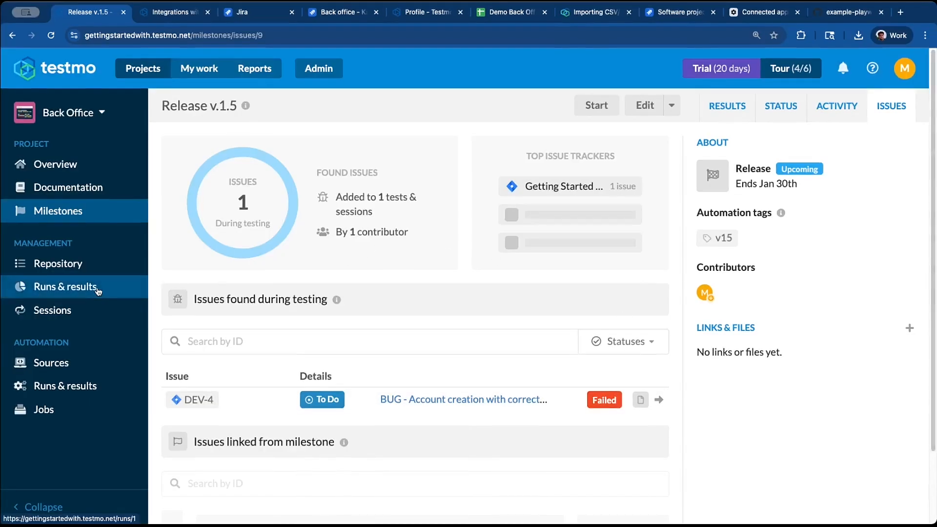
Look over the Back Office test case repository and its list of active runs.
left_click(99, 270)
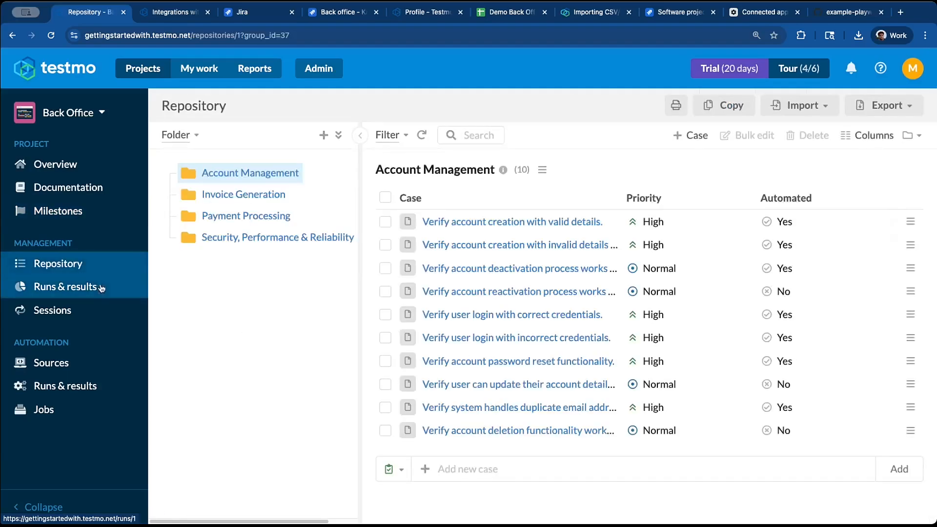
left_click(97, 288)
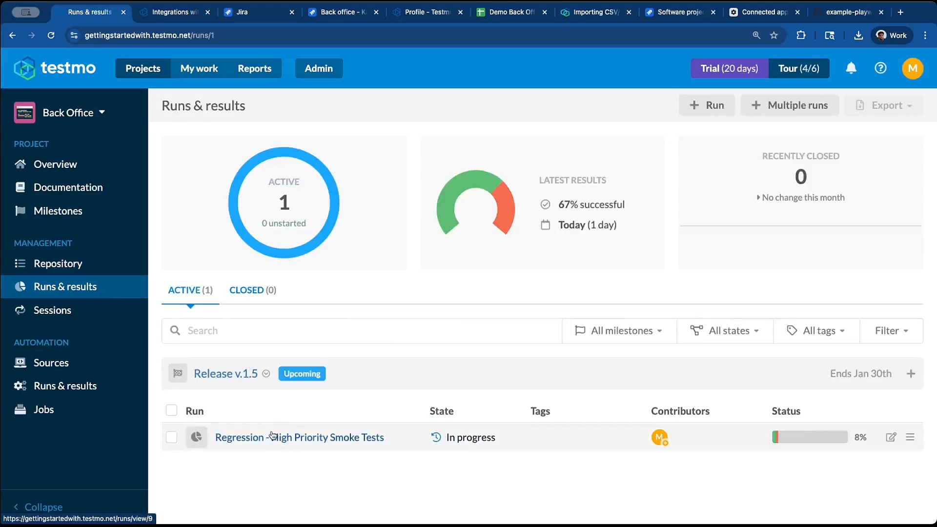
Start a new exploratory session named "New dev branch feature - add notifications" and assign it to the Release v.1.5 milestone.
left_click(125, 308)
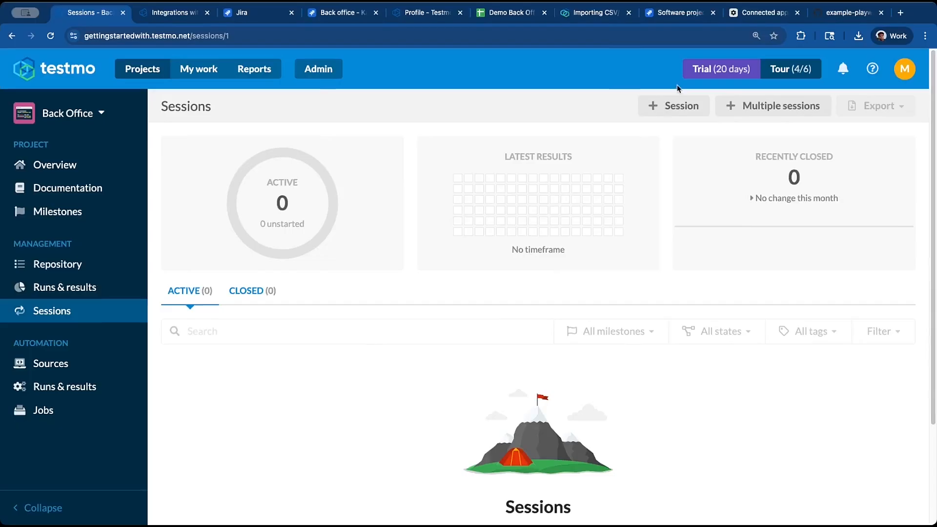
left_click(679, 105)
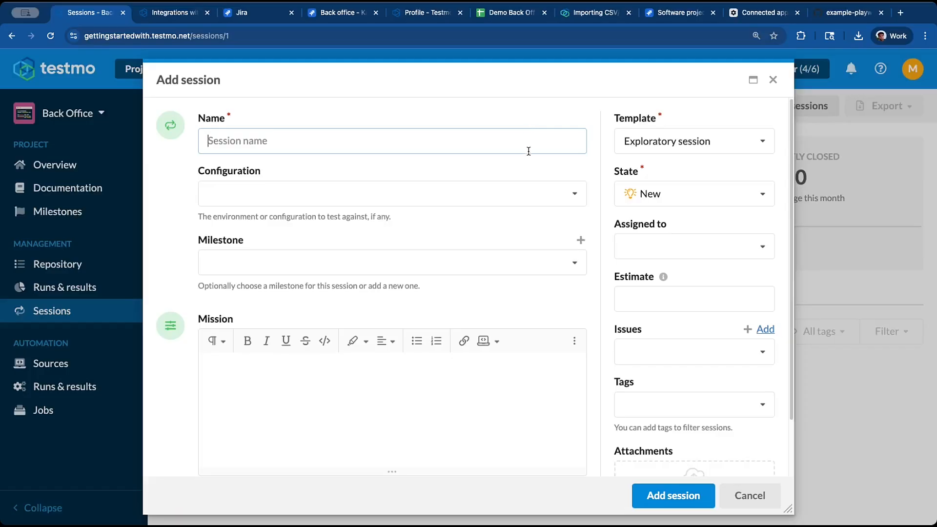
type("New dev branch feature - add notifications")
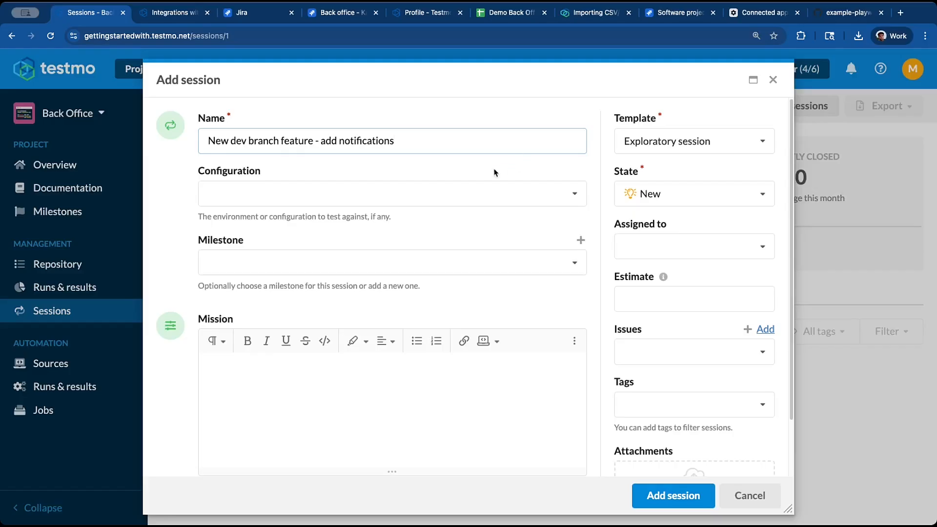
left_click(430, 269)
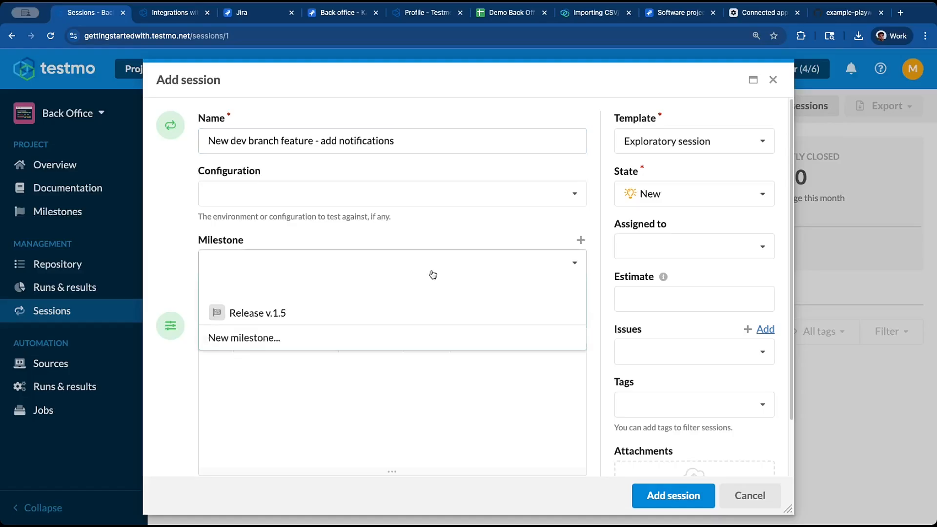
left_click(359, 311)
Write the mission: explore the notifications functionality pushed to the dev branch yesterday, its alignment with the sprint's user stories, and key issues noticed so far.
left_click(406, 380)
type("Explore the")
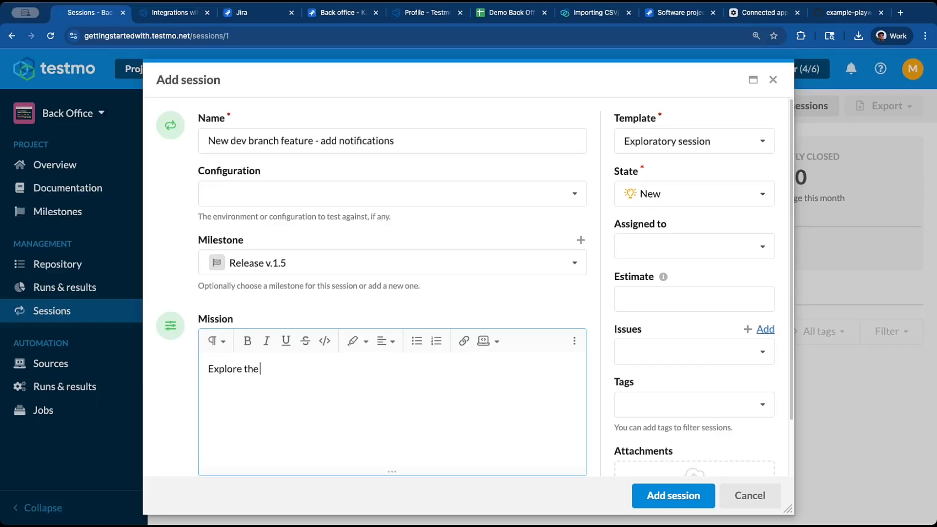
type(" new notifications functionalit")
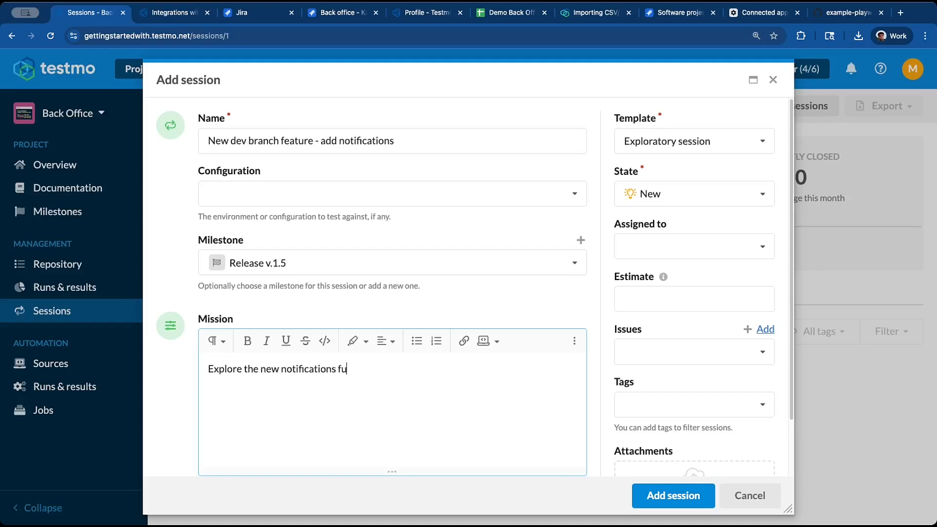
type("that dev pushed to th")
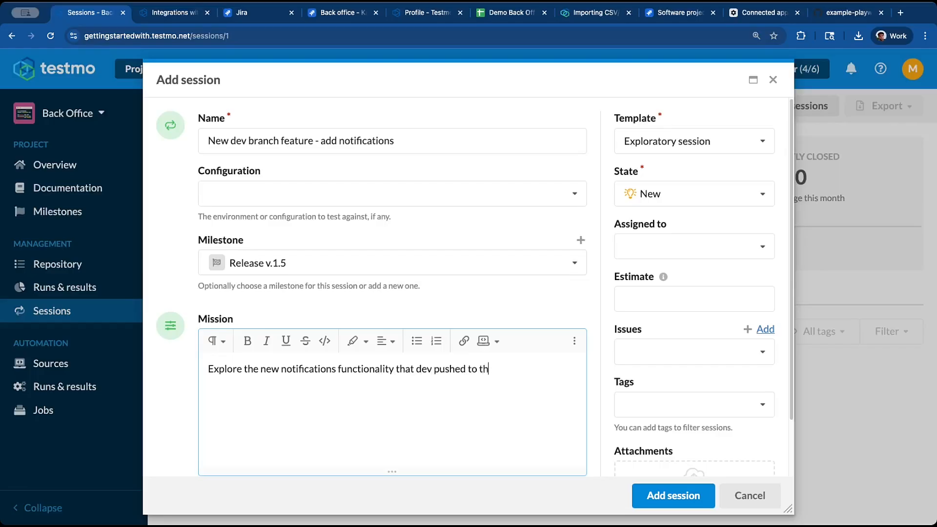
type("e dev branch yesterday, see how clos")
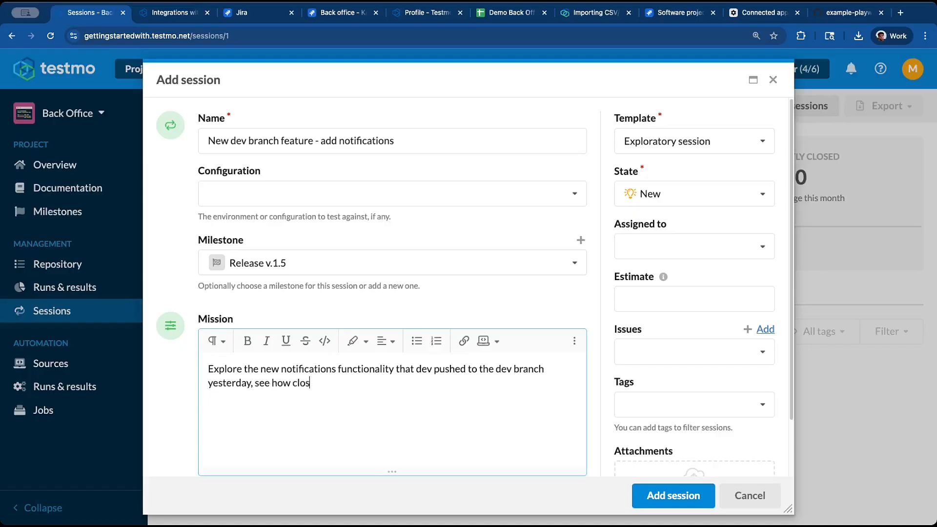
type("ely it aligns with the user sto")
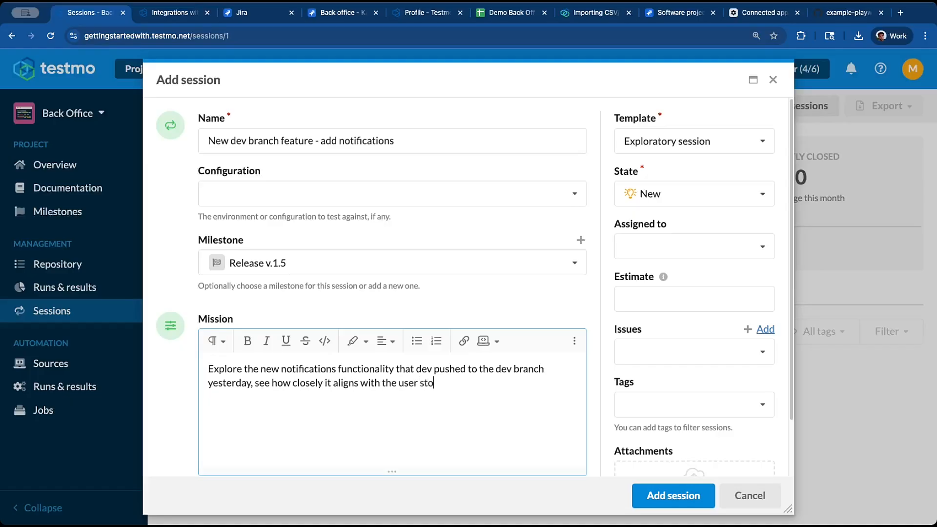
type("ries we drafted at the beginning of the sp")
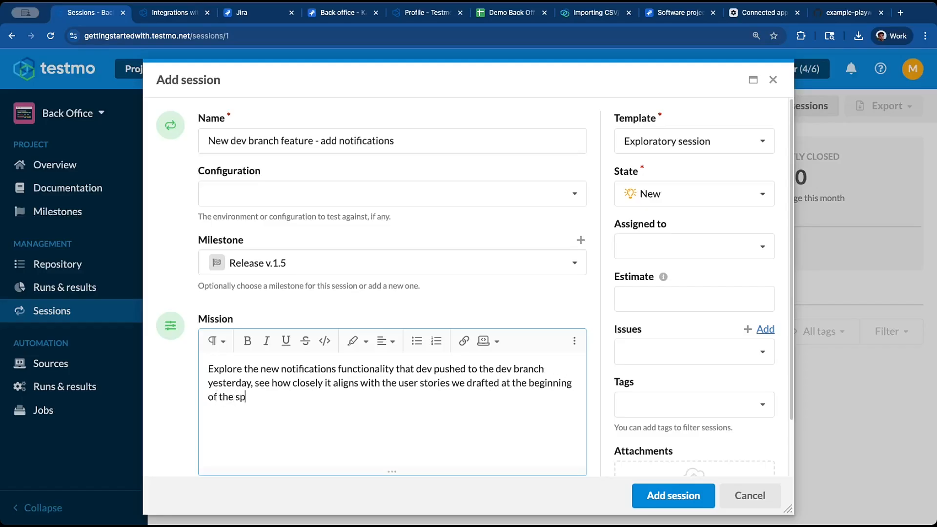
type("rint, and key issues")
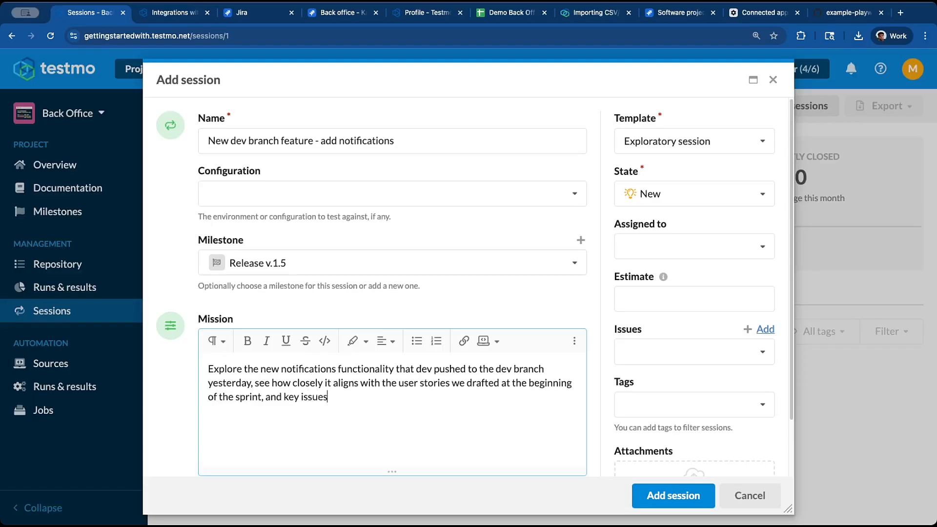
type(" we're noticing so far")
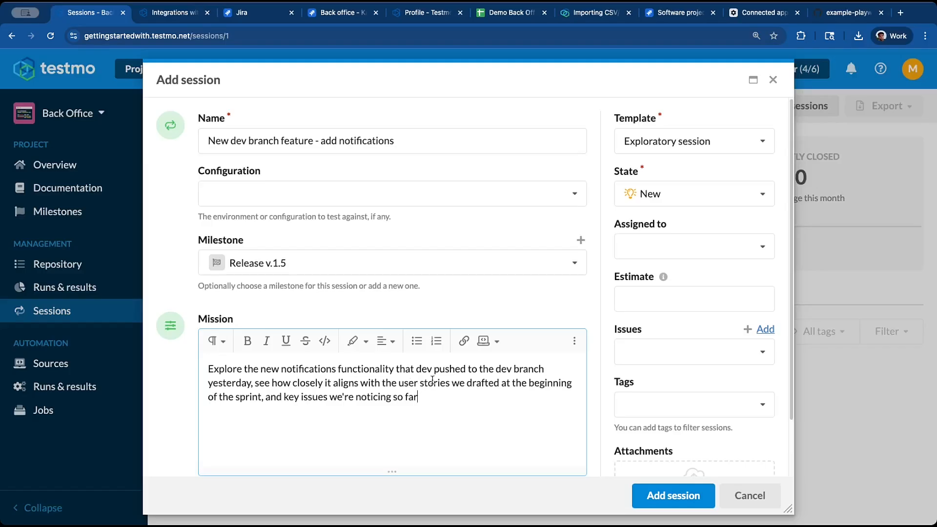
Create the session with the Exploratory session template and open it from the active sessions list.
scroll(597, 305, "down", 2)
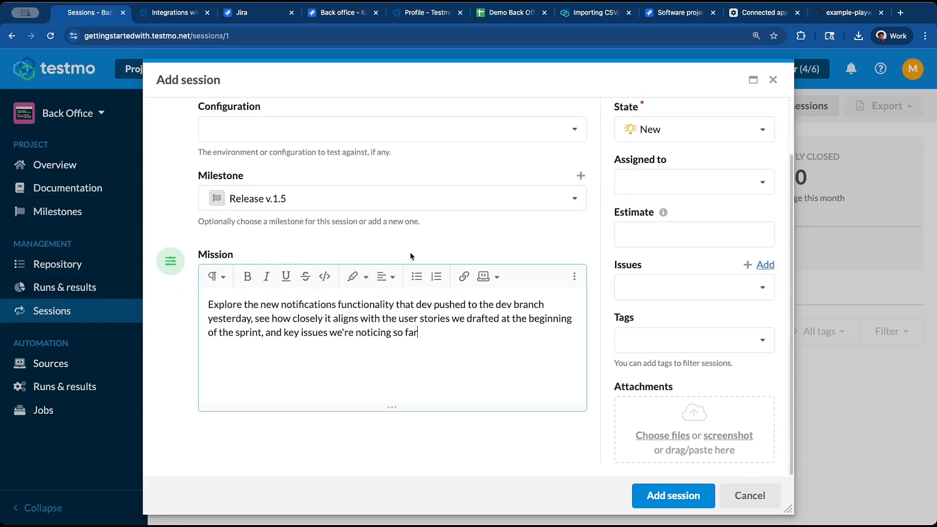
scroll(410, 258, "up", 2)
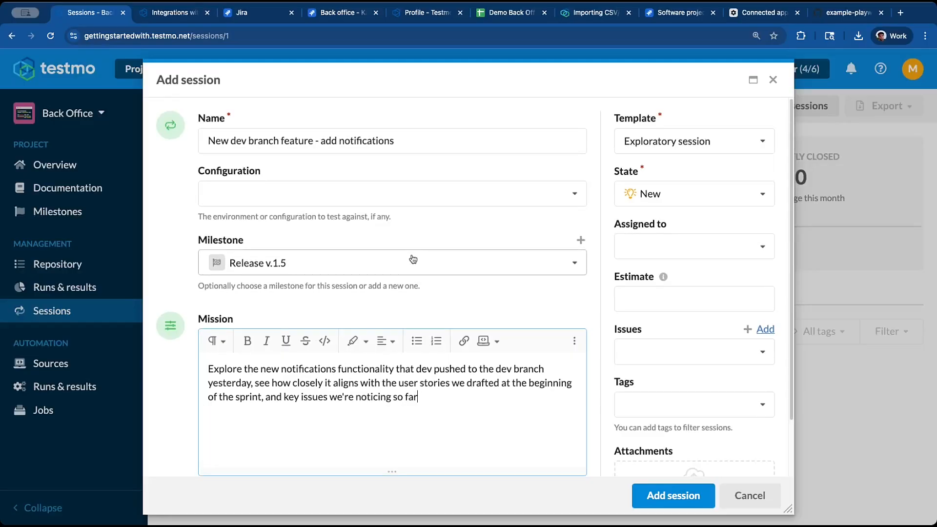
left_click(766, 138)
left_click(766, 137)
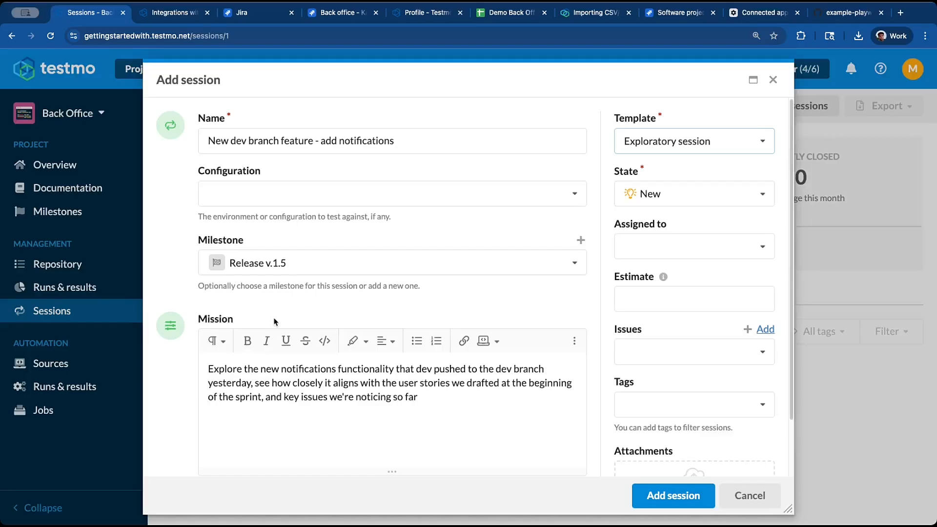
scroll(449, 318, "down", 2)
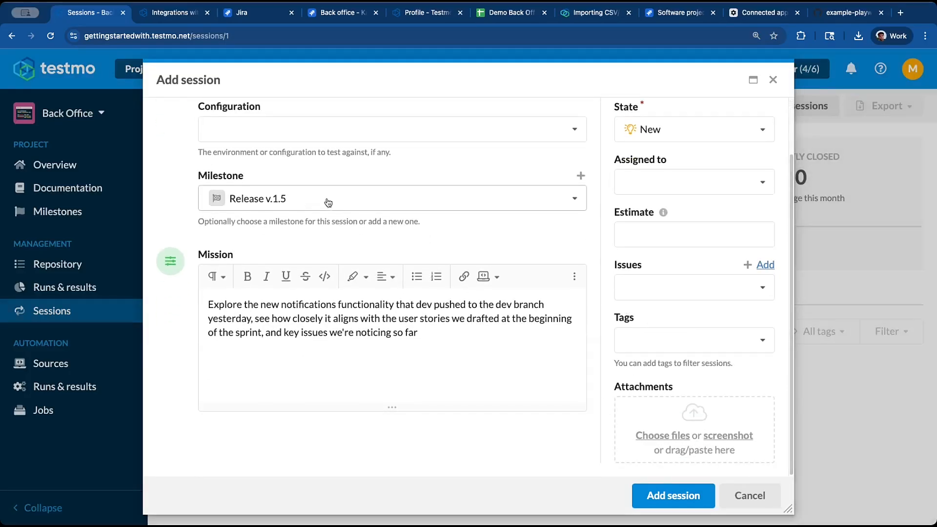
left_click(680, 502)
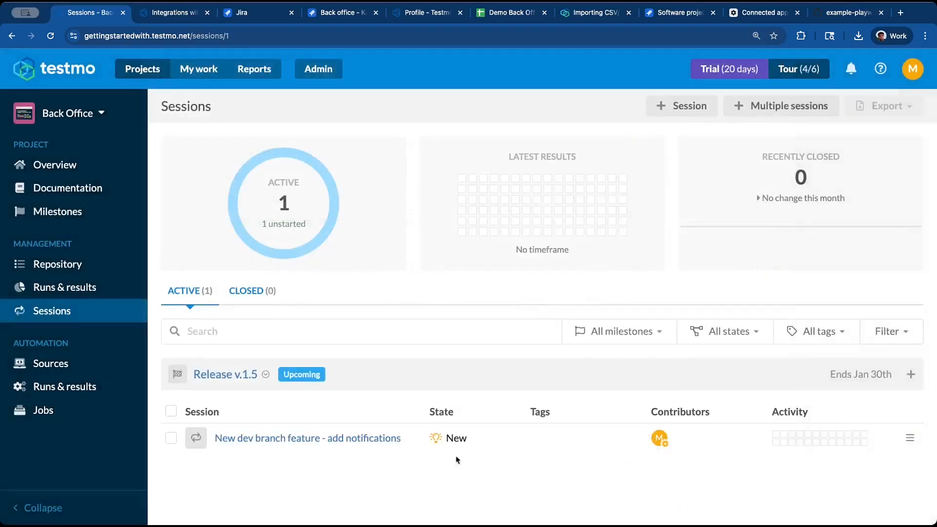
left_click(333, 440)
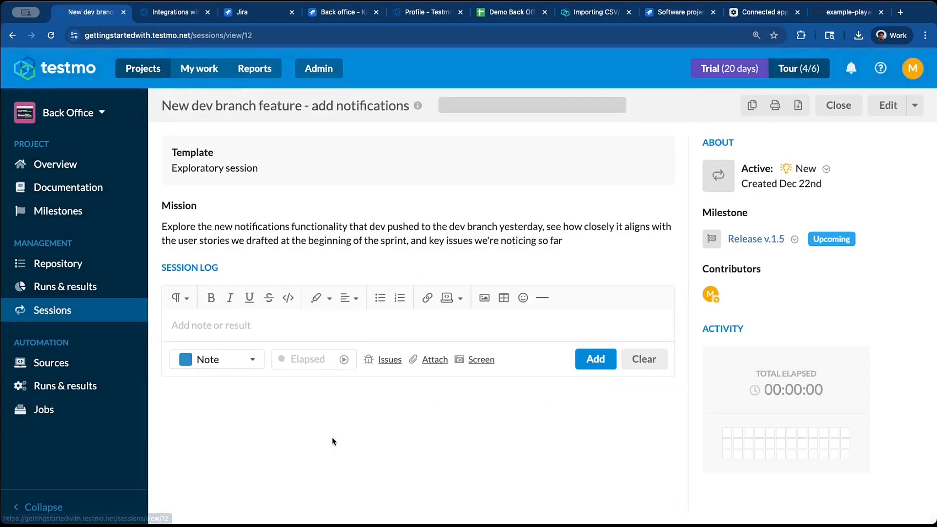
Start the elapsed timer and log the note "opened the new notification menu just fine, pretty seamless" in the session log.
left_click(353, 330)
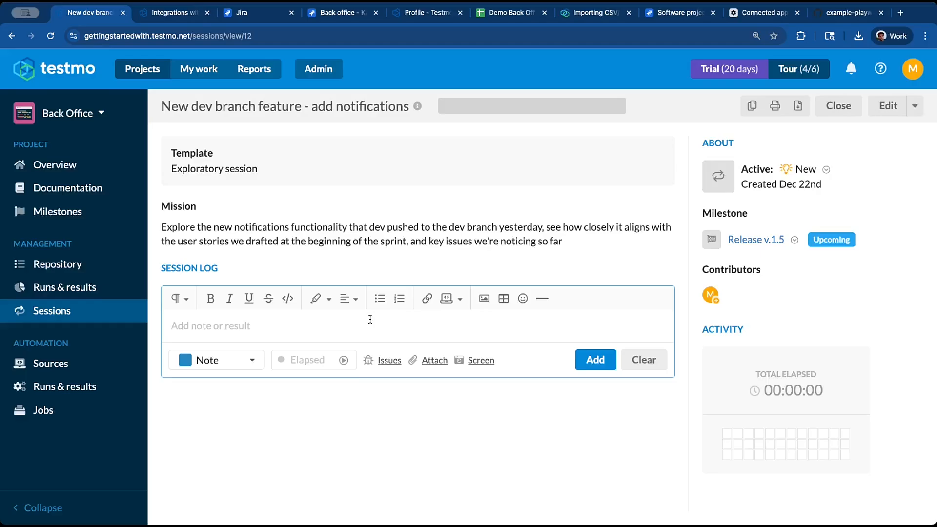
left_click(344, 361)
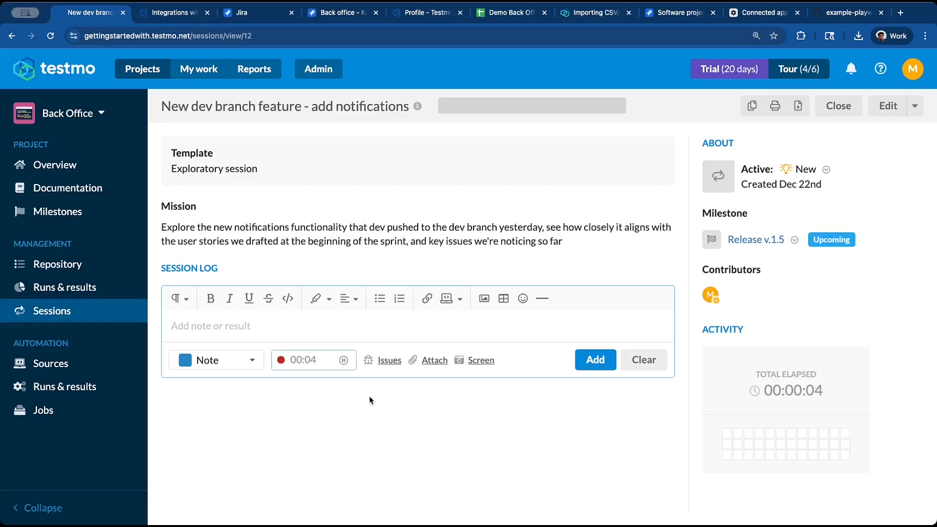
left_click(373, 331)
type("opened the new notification menu just fine, pretty seemless")
left_click(595, 360)
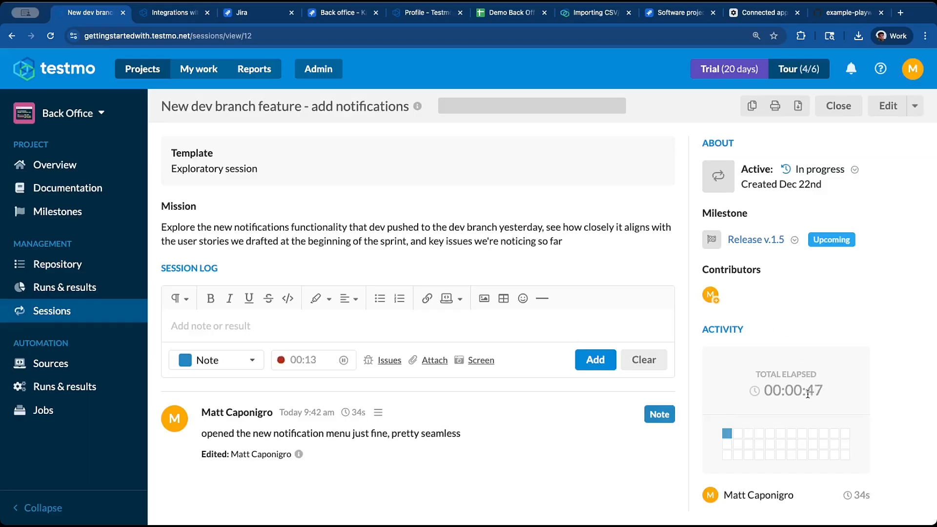
Log a Passed result reading "was able to change the notification settings" in the session log.
left_click_drag(808, 394, 827, 396)
left_click(633, 327)
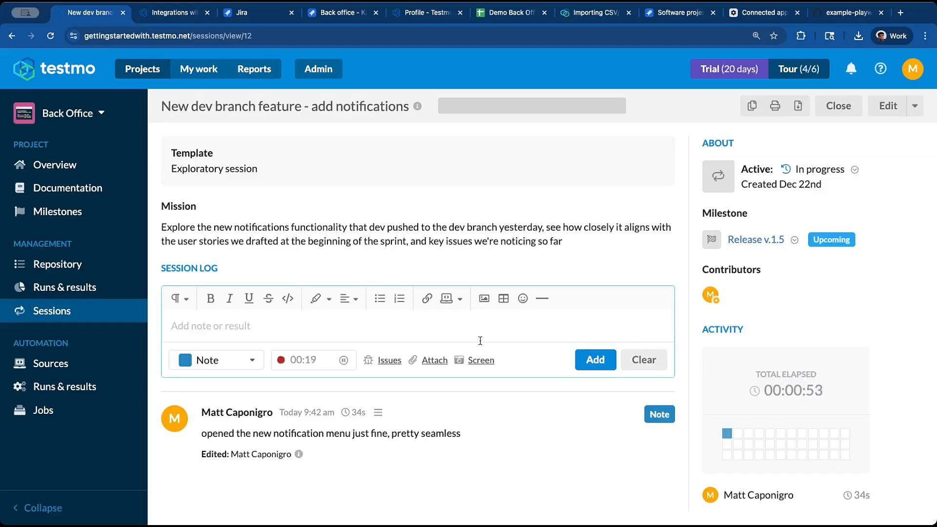
left_click(240, 362)
left_click(224, 407)
left_click(240, 330)
type("was able")
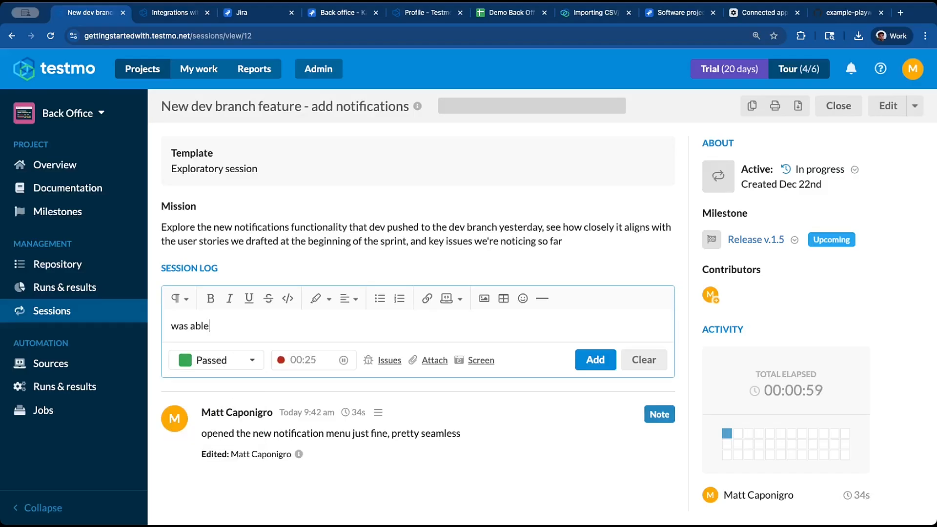
type(" to change the notif")
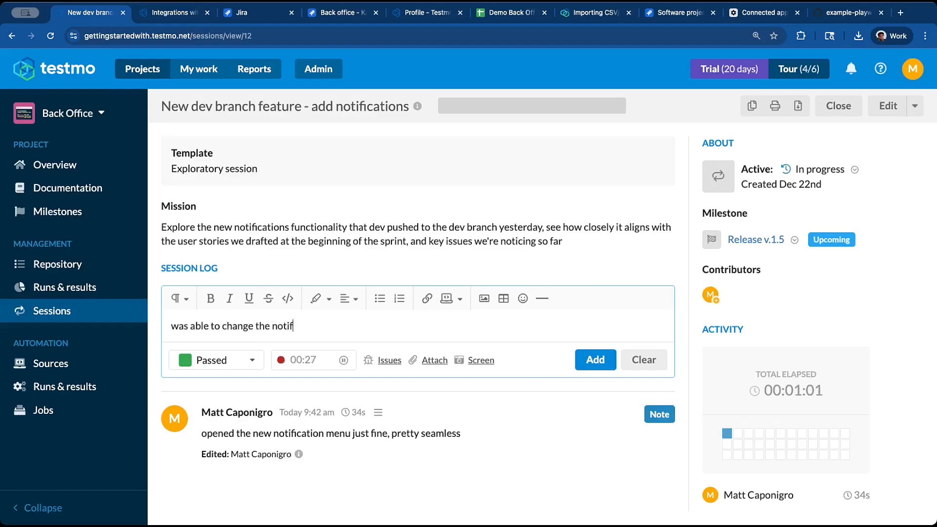
type("ication settings")
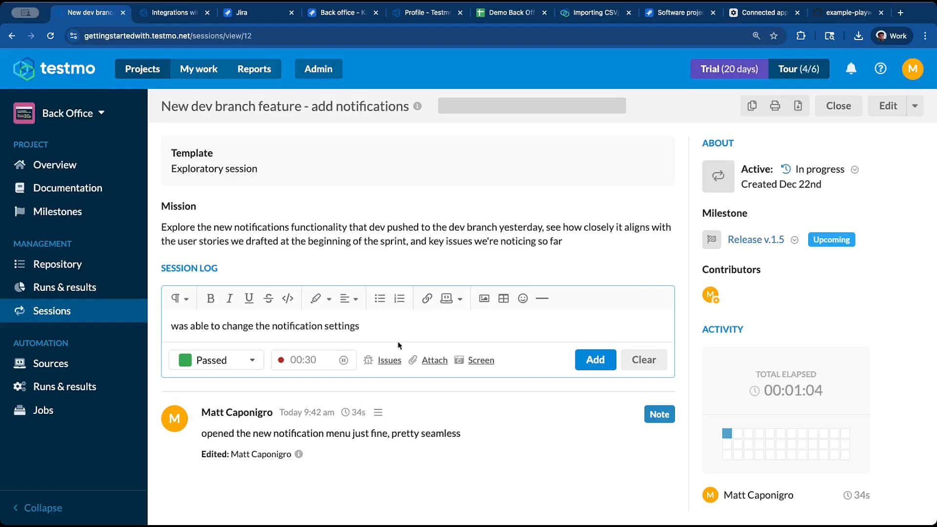
left_click(585, 359)
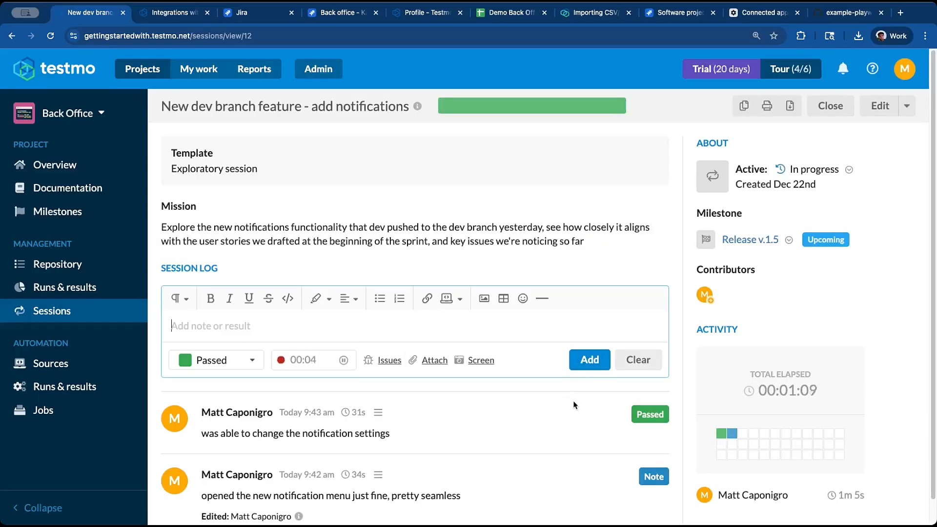
Log a Failed result reading "ran into error with saving the notification settings, didn't receive the notification" and pause the timer.
type("ran into error")
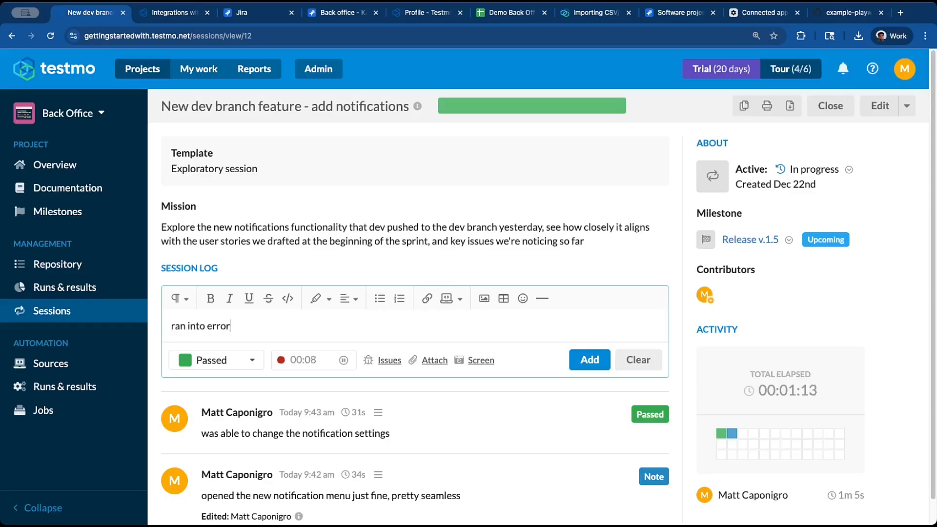
type(" with saving the not")
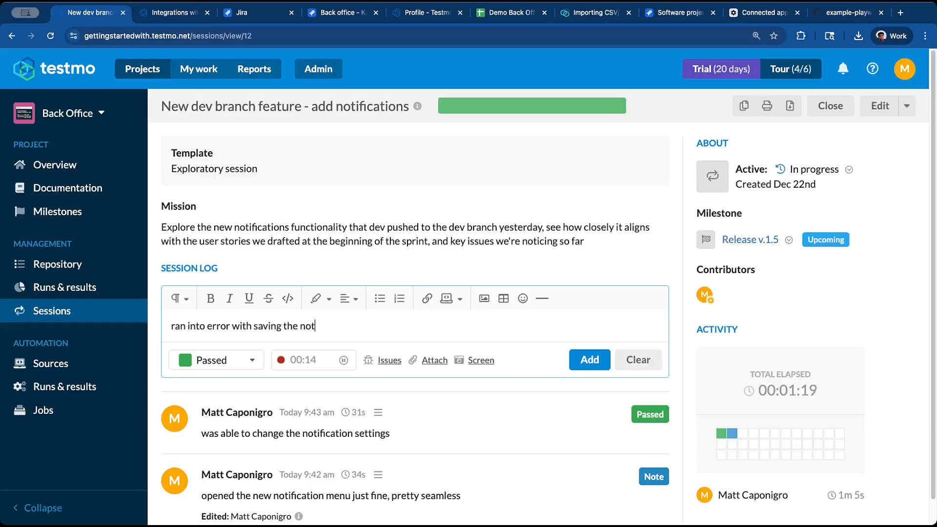
type("ification settin")
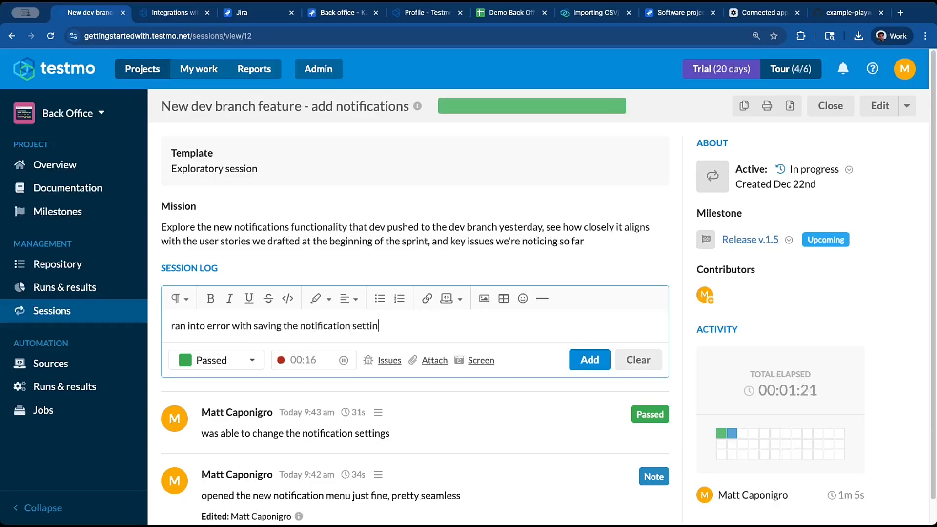
type("gs, didn't receive the notification")
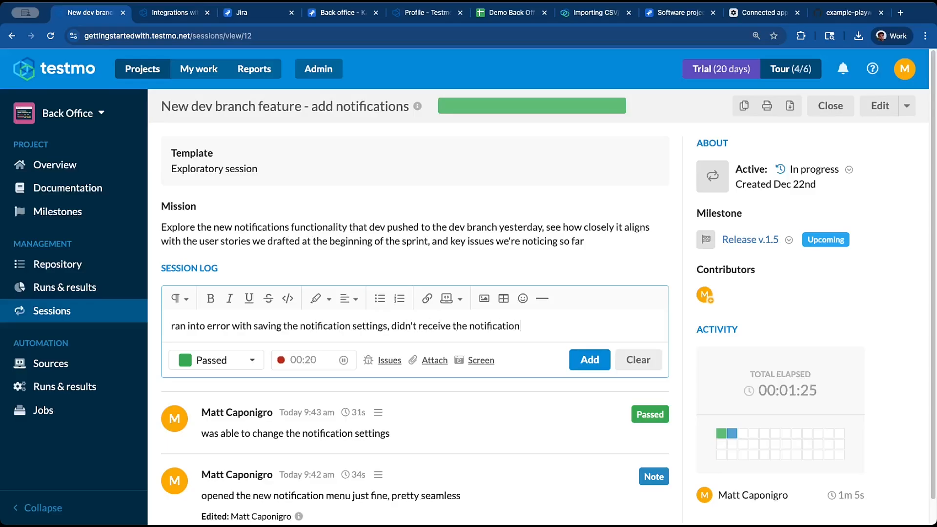
left_click(244, 360)
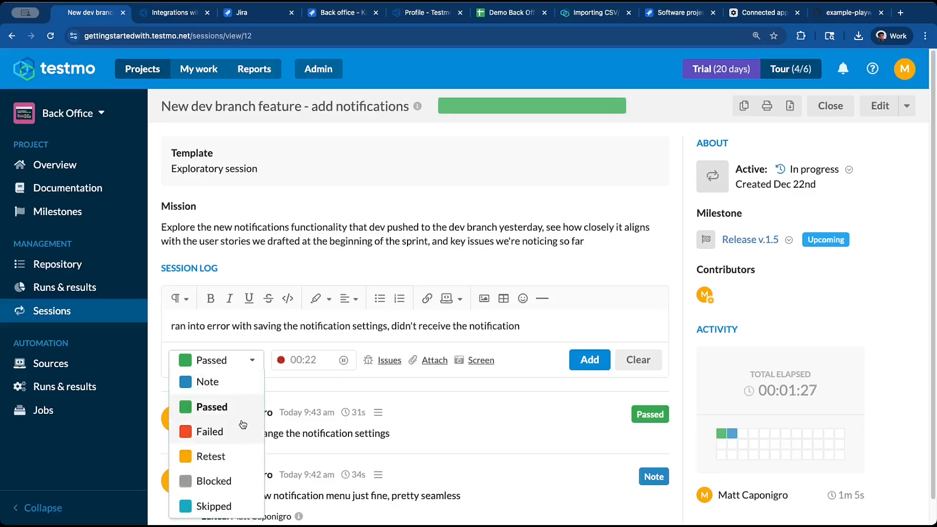
left_click(239, 424)
left_click(344, 360)
left_click(590, 361)
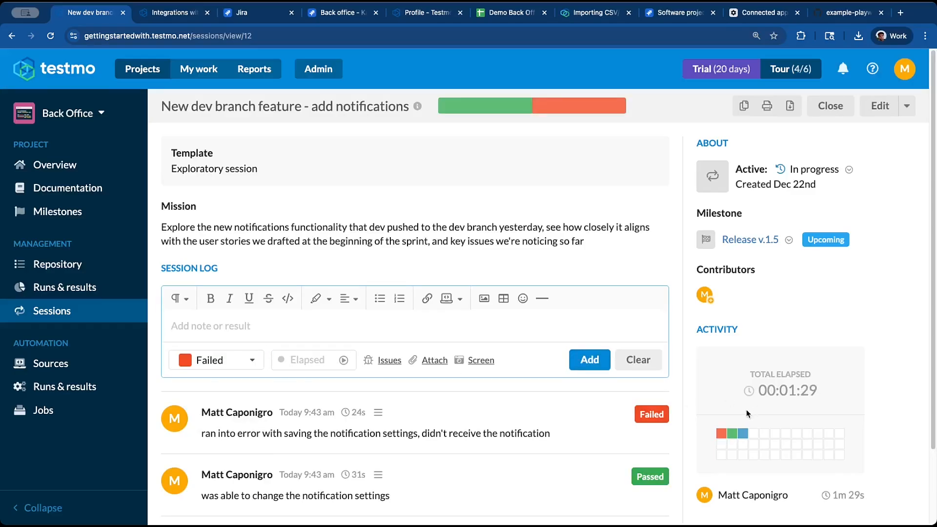
Review the session's total elapsed time and locate the Passed log entry through its activity block.
mouse_move(726, 437)
left_click_drag(818, 390, 762, 385)
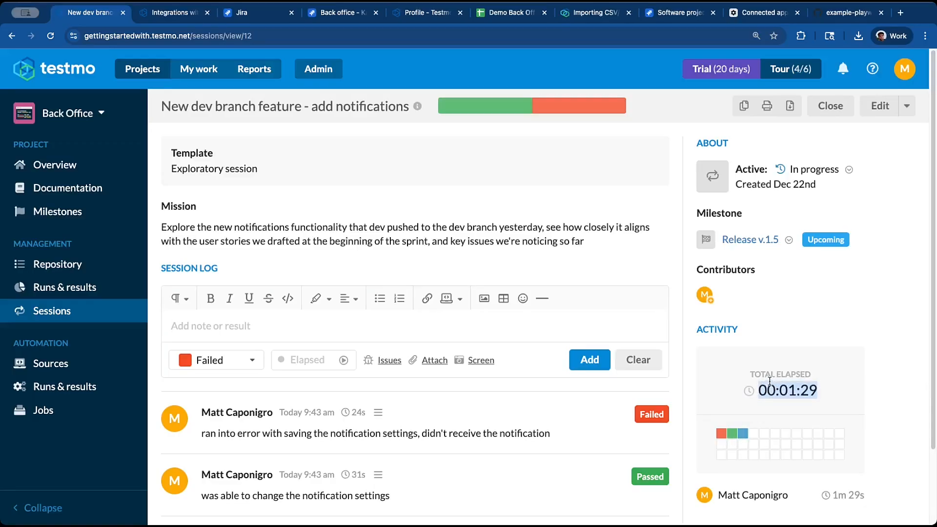
scroll(769, 381, "down", 1)
mouse_move(723, 422)
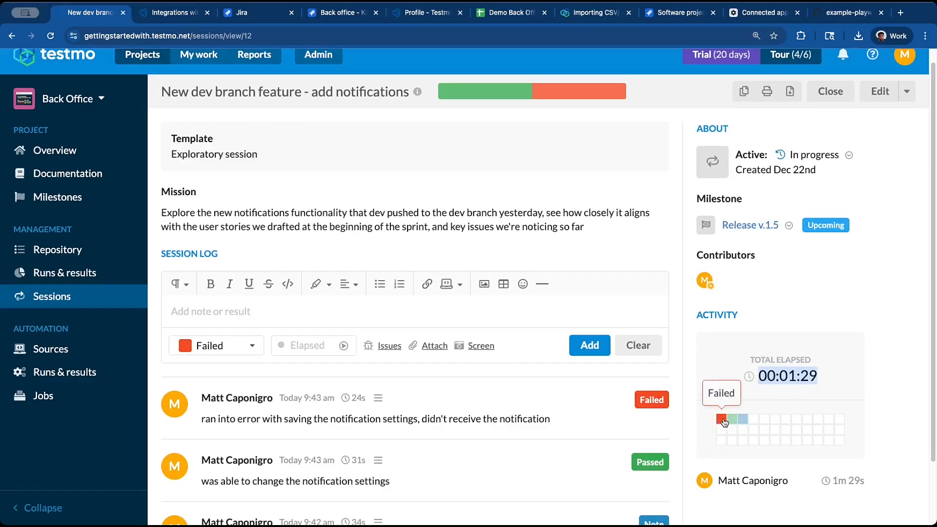
left_click(731, 421)
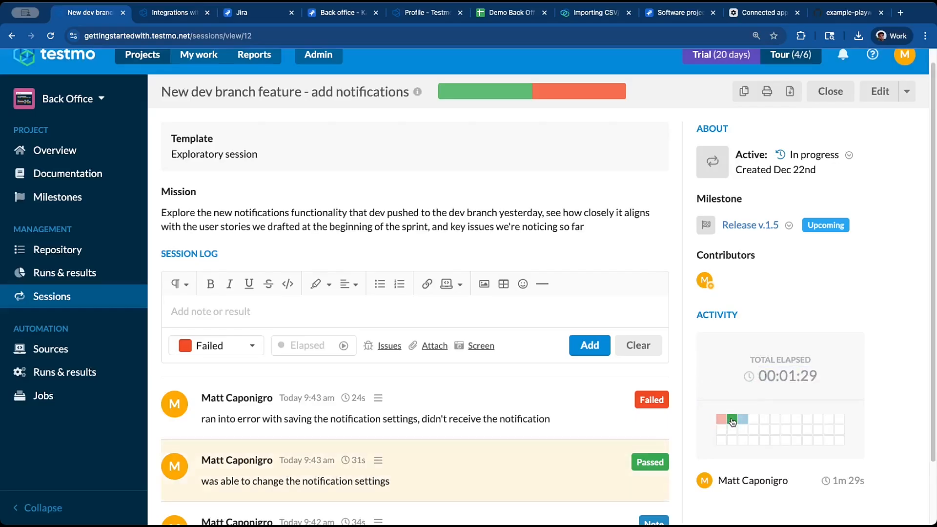
Locate the session's Note entry through its activity block and check the session's entry breakdown in the Release v.1.5 milestone.
left_click(741, 419)
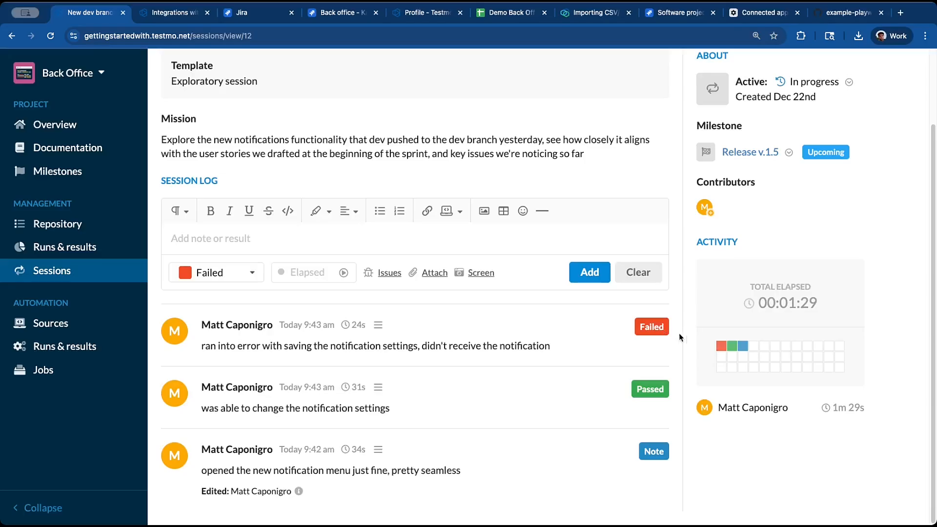
mouse_move(722, 348)
left_click(74, 170)
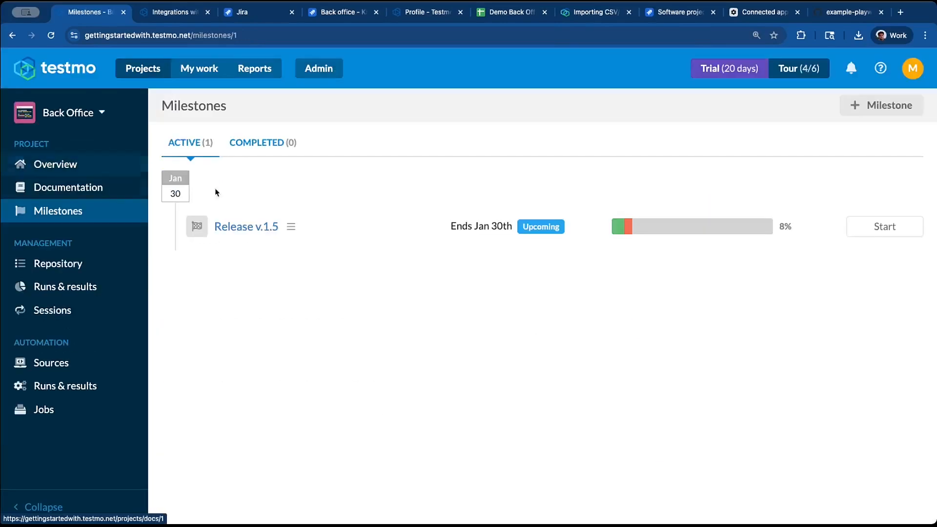
left_click(241, 230)
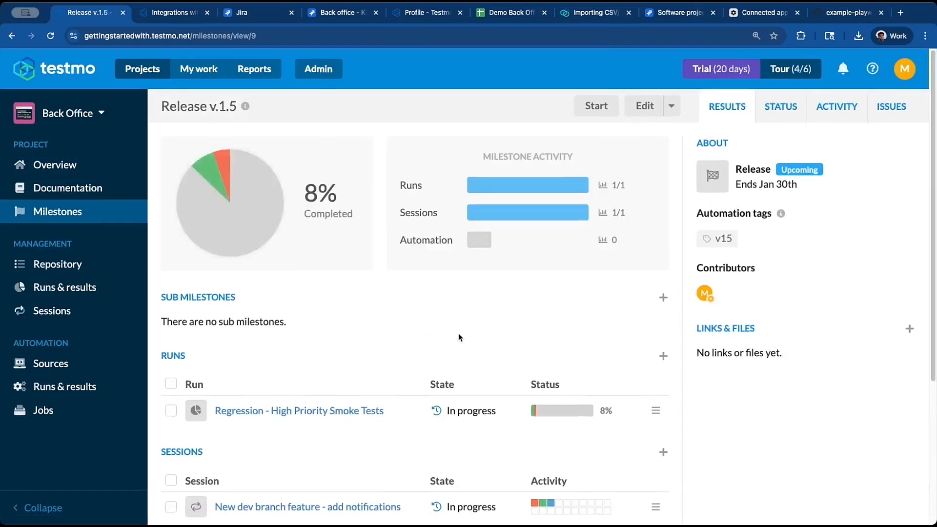
scroll(460, 336, "down", 2)
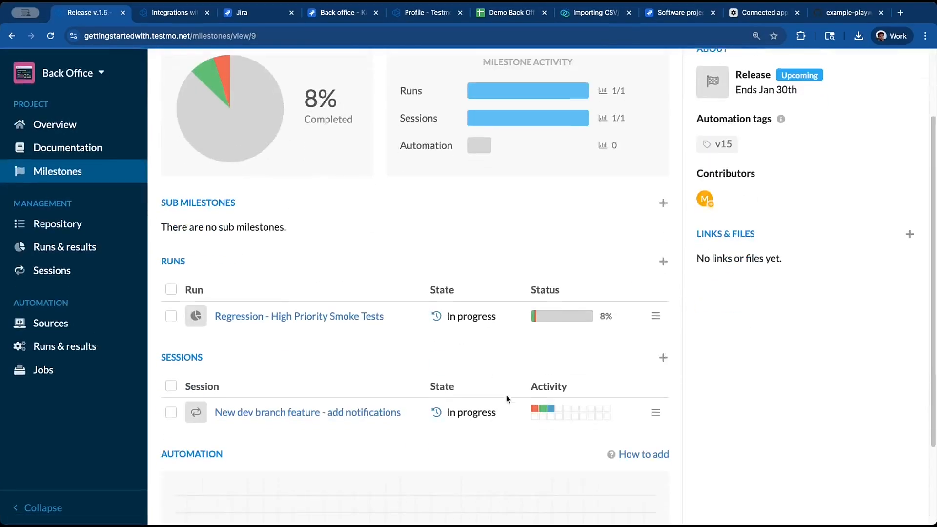
left_click(536, 412)
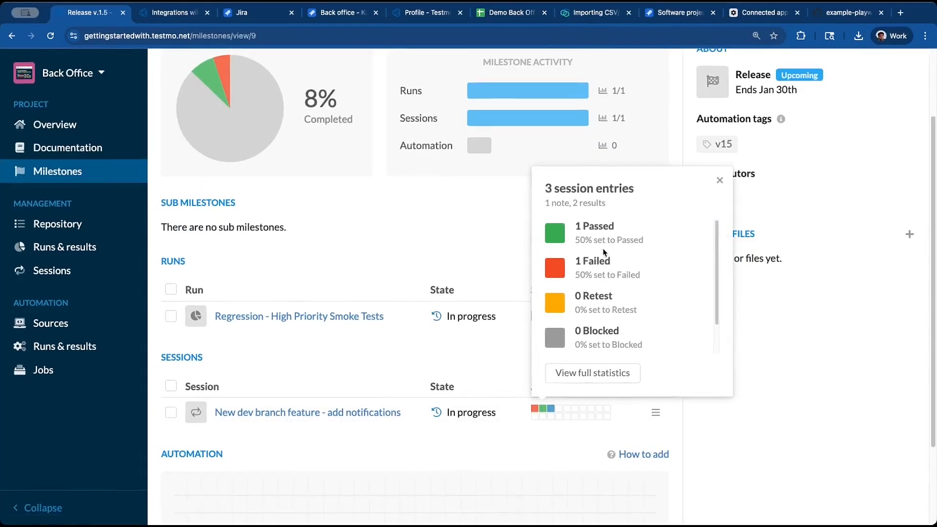
Open the session's full statistics, examine the issue linking options of the Failed log entry, and discard the edit.
left_click(601, 374)
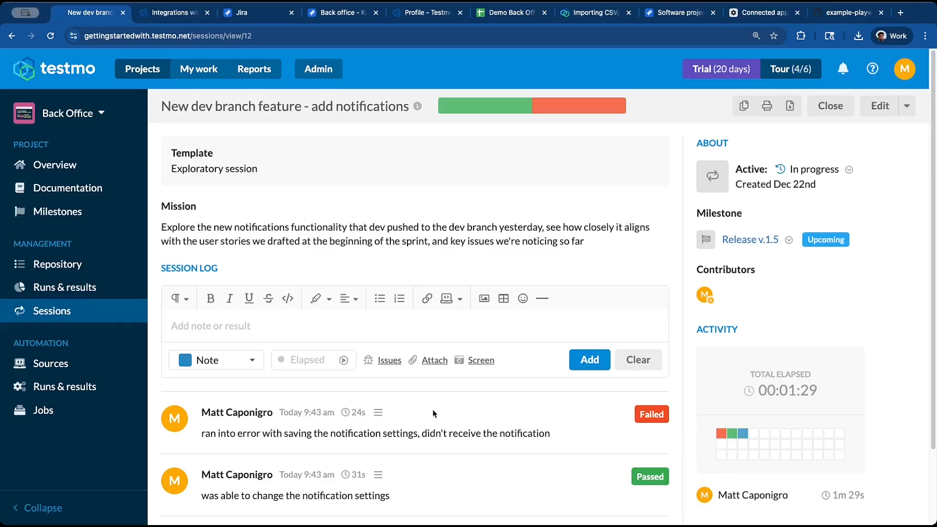
left_click(378, 414)
left_click(387, 440)
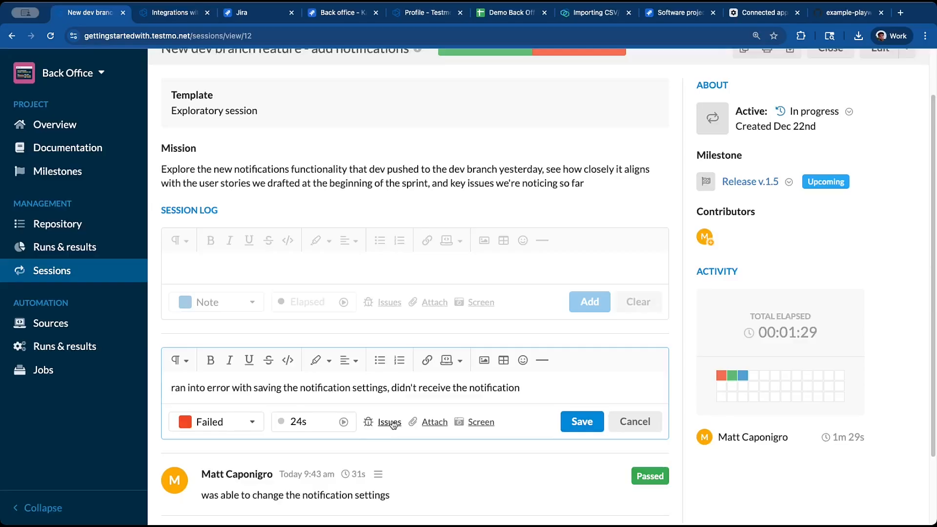
left_click(389, 422)
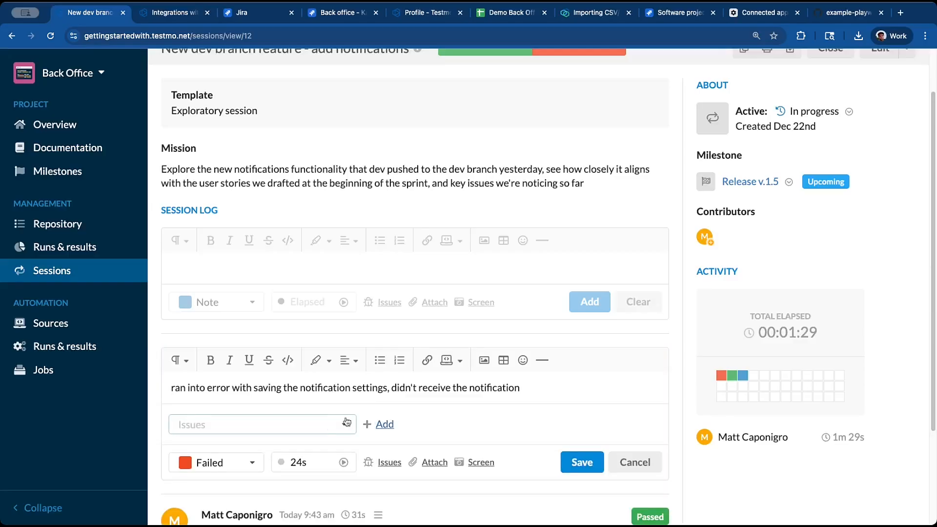
left_click(317, 426)
left_click(317, 427)
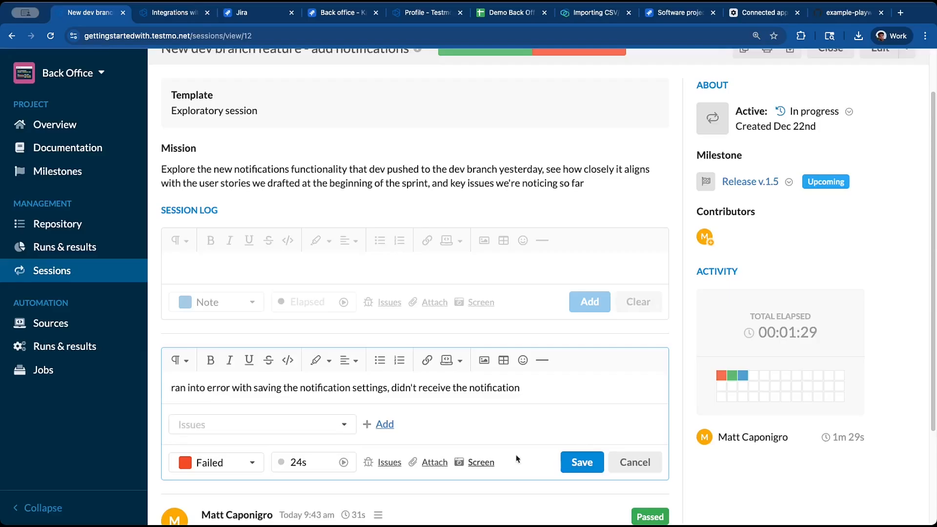
left_click(635, 462)
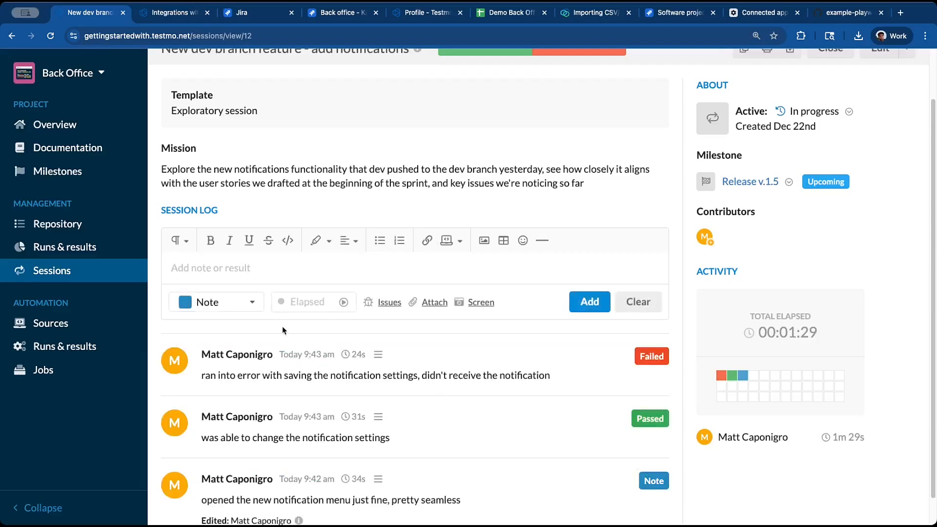
Examine the progress, runs, sessions and automation sections of the Release v.1.5 milestone.
left_click(93, 174)
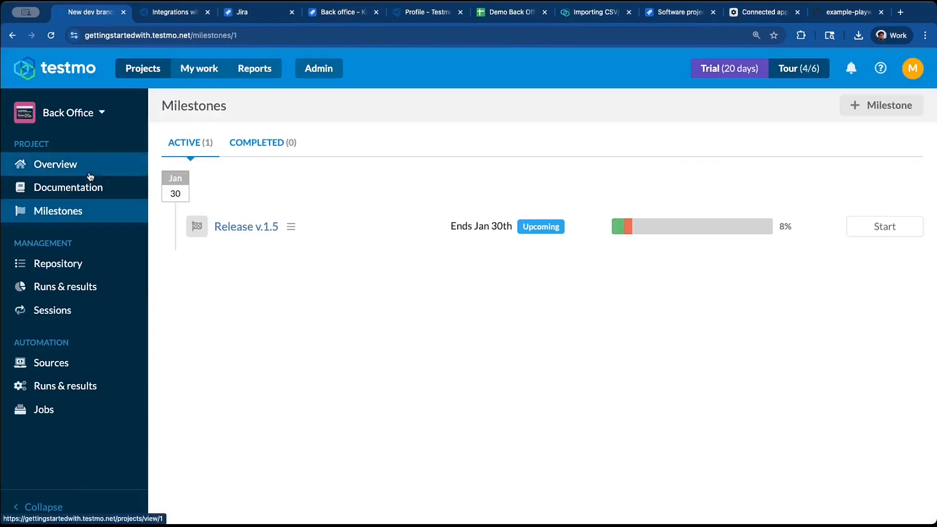
left_click(247, 224)
scroll(342, 278, "down", 1)
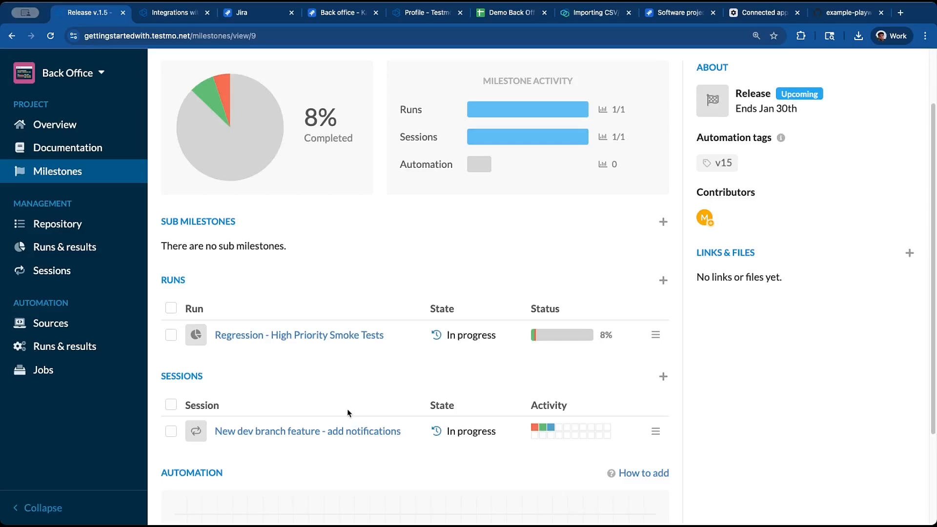
scroll(347, 412, "down", 2)
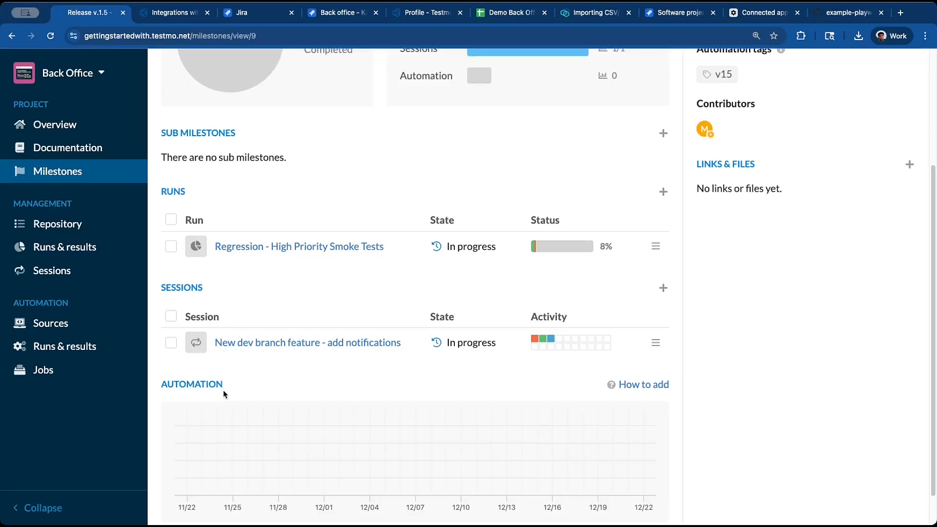
scroll(380, 382, "up", 4)
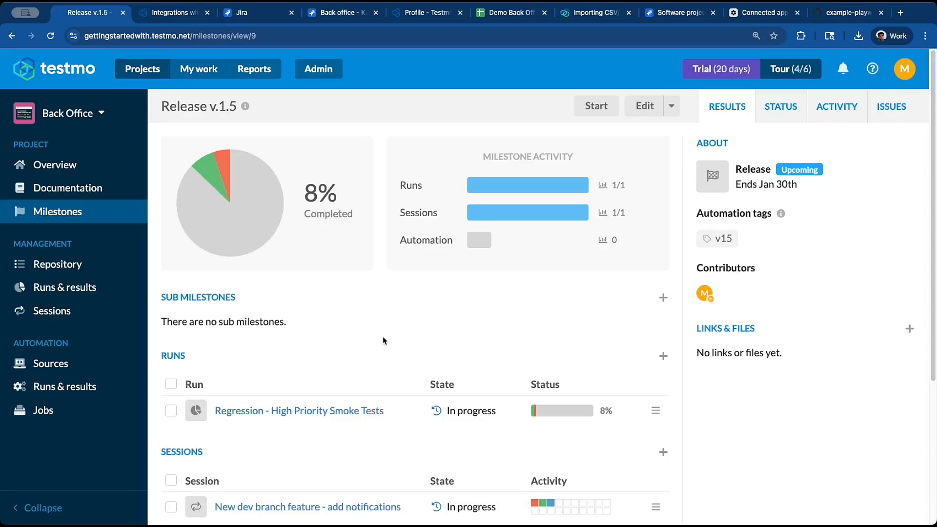
scroll(383, 339, "down", 2)
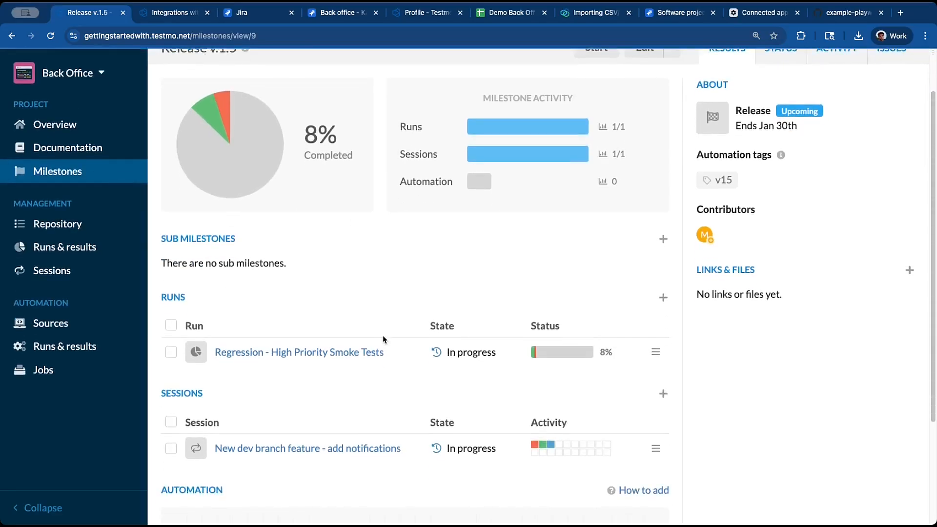
scroll(383, 339, "down", 3)
scroll(383, 339, "up", 5)
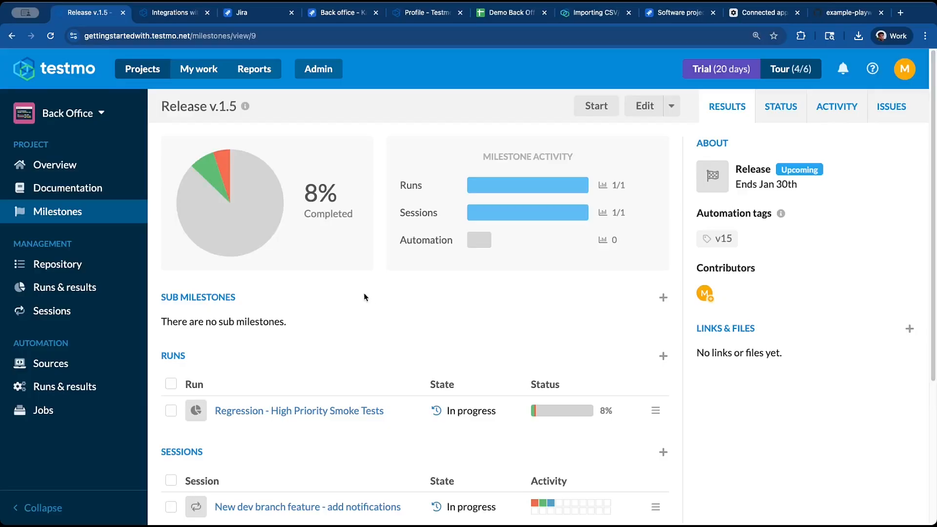
Switch to the Space Shuttle (Demo Project) and examine the runs and sessions of the Spacecraft rollout milestone.
left_click(101, 114)
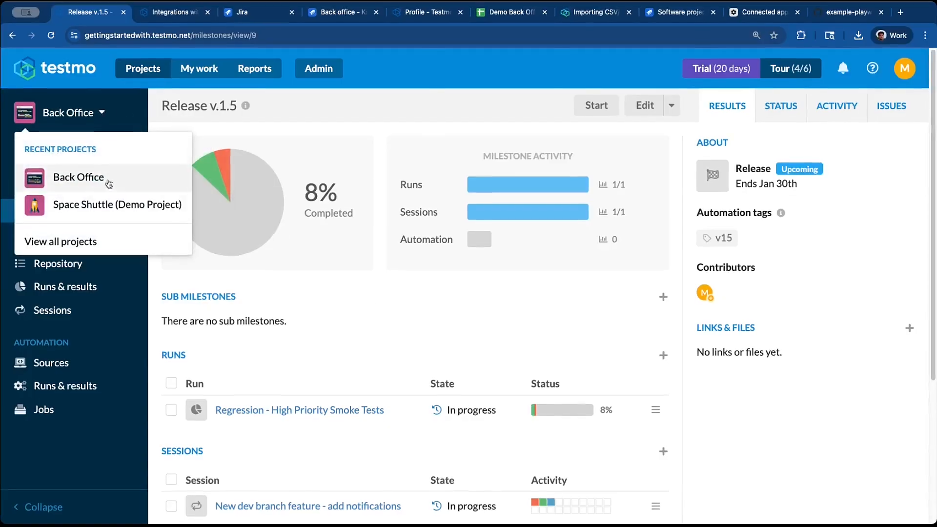
left_click(147, 204)
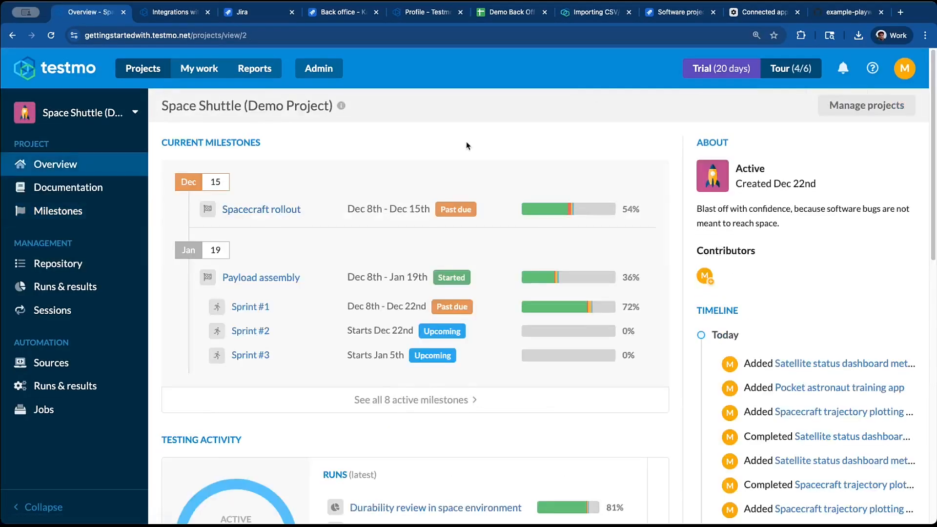
left_click(291, 210)
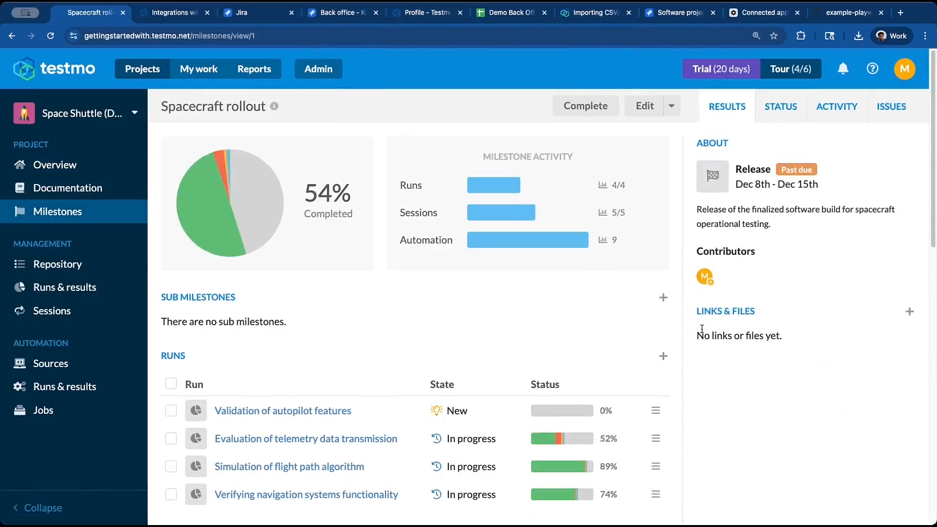
scroll(683, 336, "down", 1)
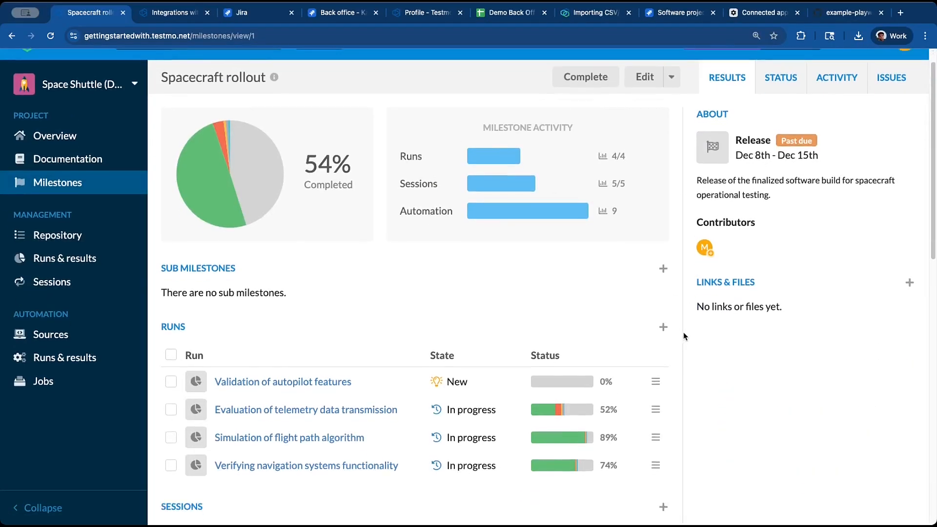
scroll(683, 336, "down", 5)
scroll(689, 334, "down", 1)
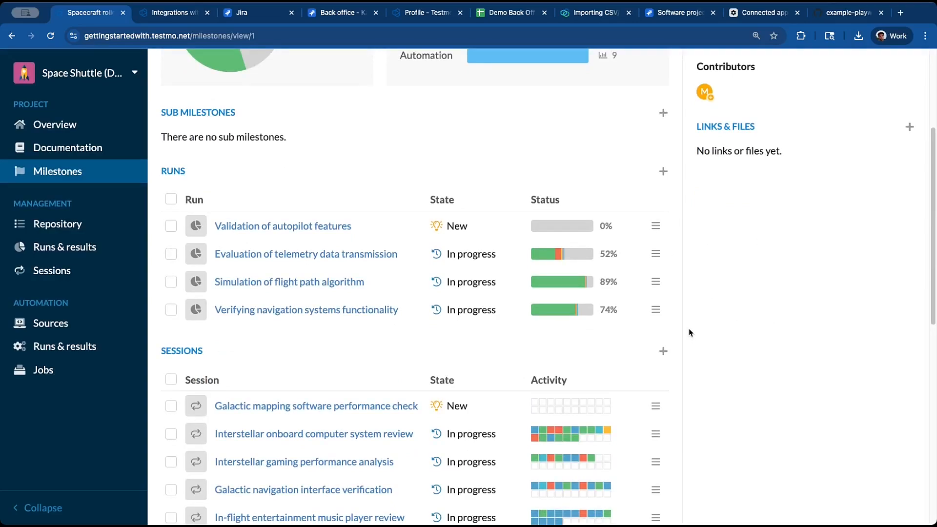
scroll(689, 332, "down", 1)
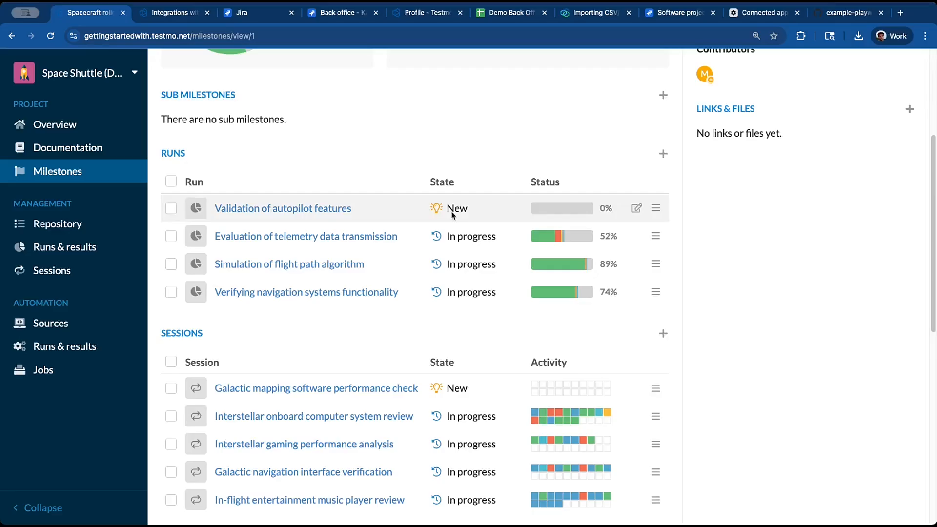
scroll(471, 239, "down", 1)
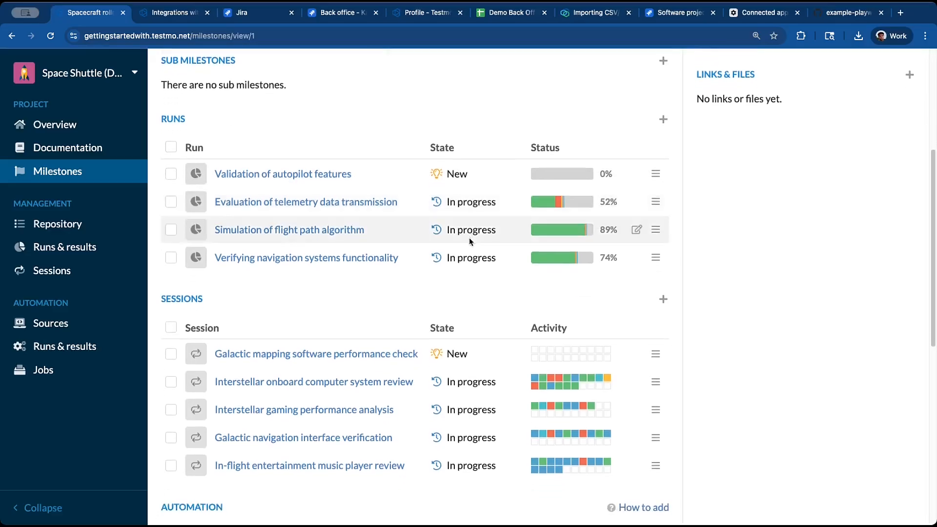
scroll(471, 239, "down", 1)
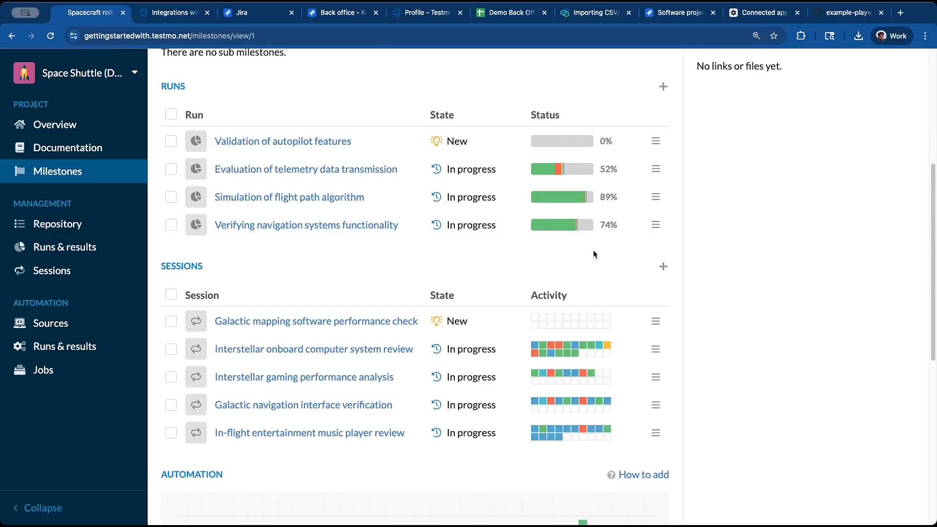
Open the milestone's Quantum computer integration automation run and view its successful test results.
scroll(605, 262, "down", 1)
scroll(604, 262, "down", 6)
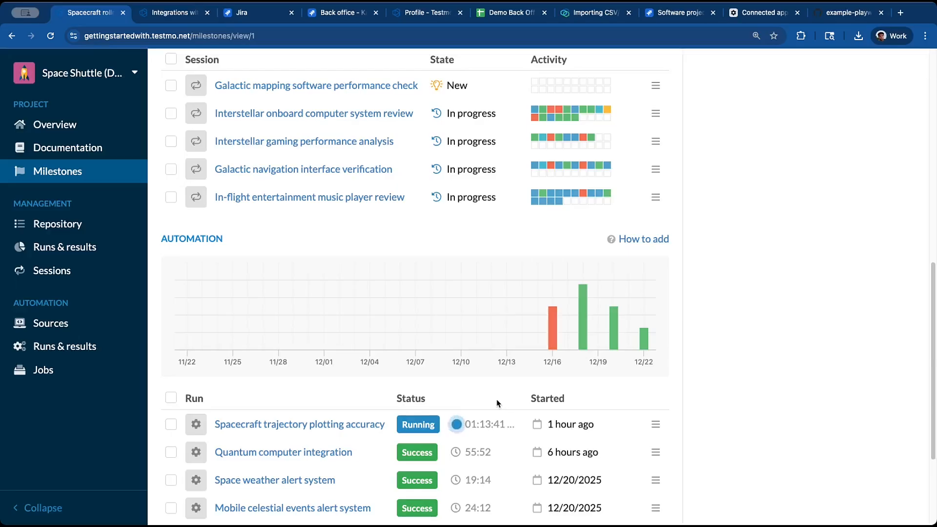
left_click(344, 451)
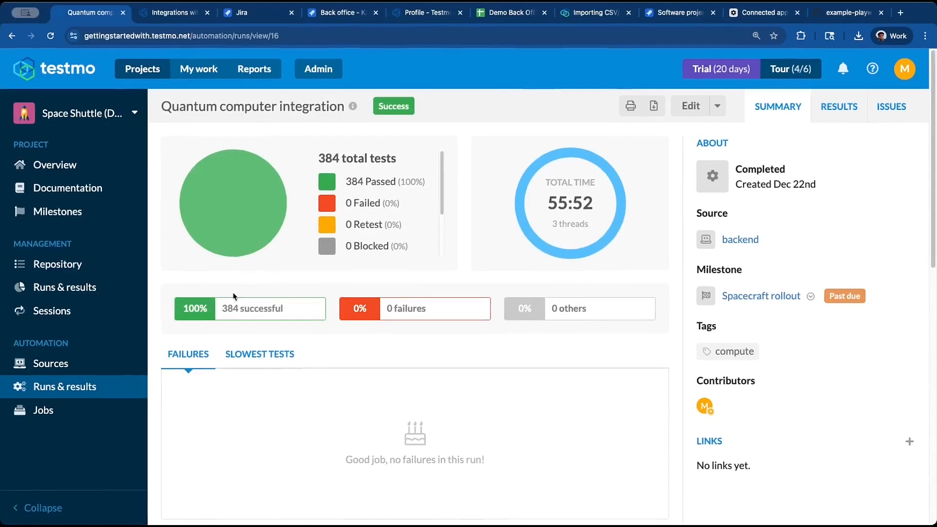
left_click(238, 313)
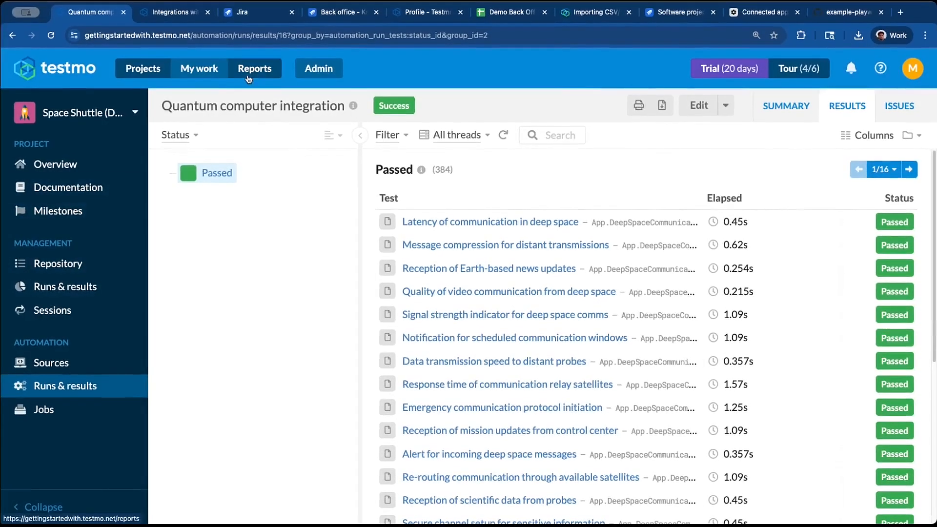
Look over the available report types and the personal overview of assigned work.
left_click(268, 73)
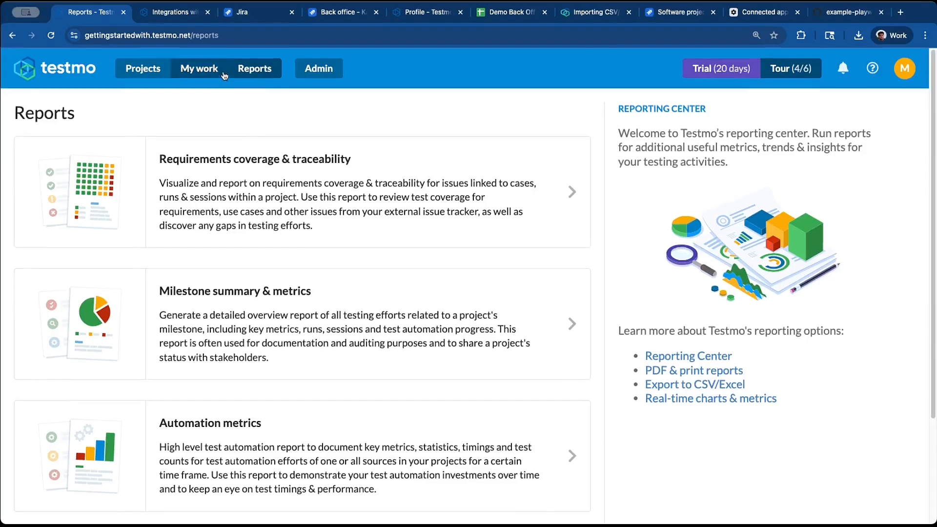
left_click(225, 75)
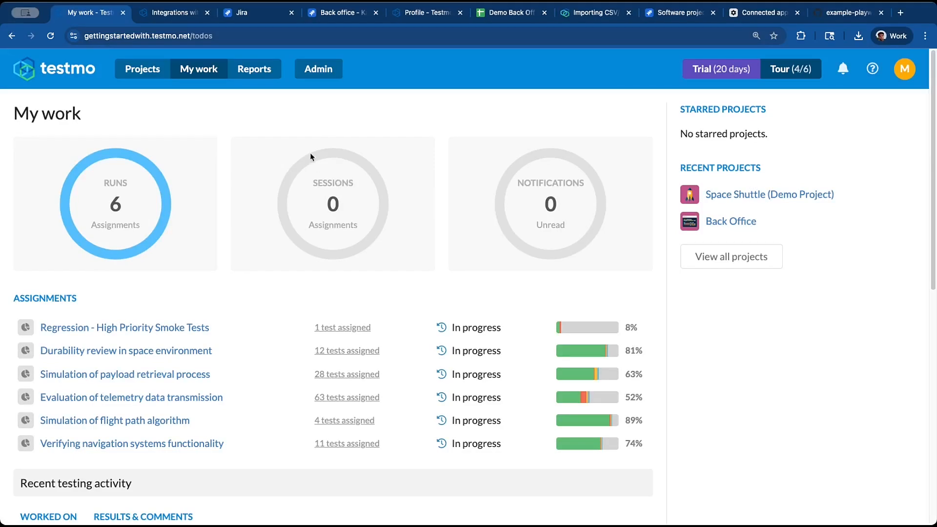
Review the access level options for the existing user in the user administration and discard the edit.
left_click(330, 71)
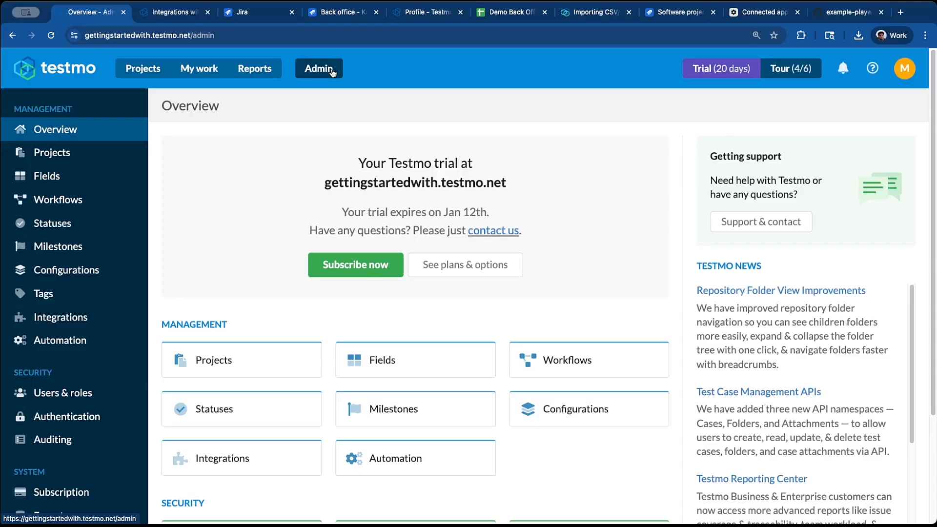
left_click(117, 393)
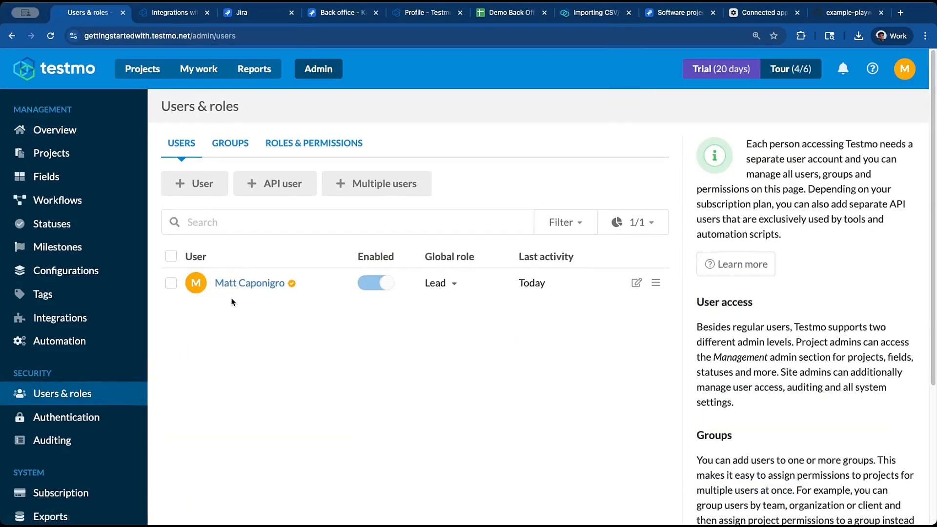
left_click(241, 283)
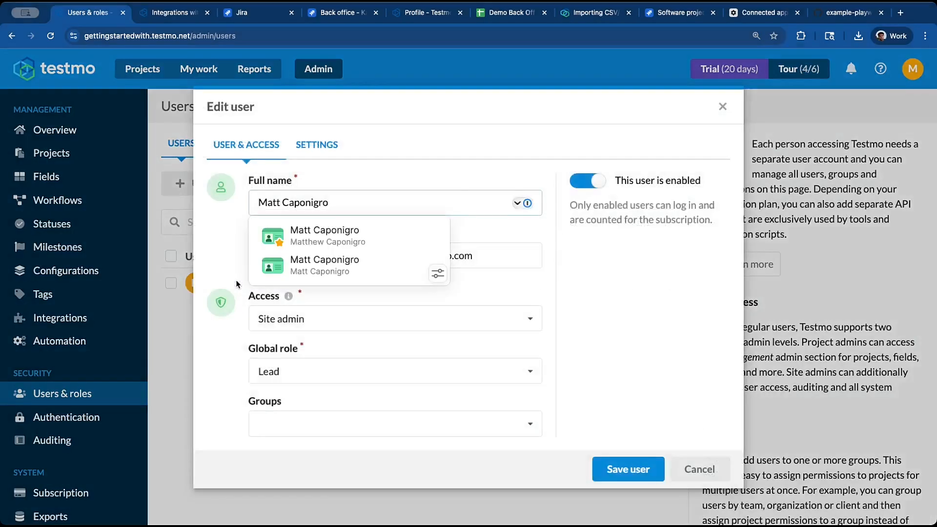
left_click(303, 317)
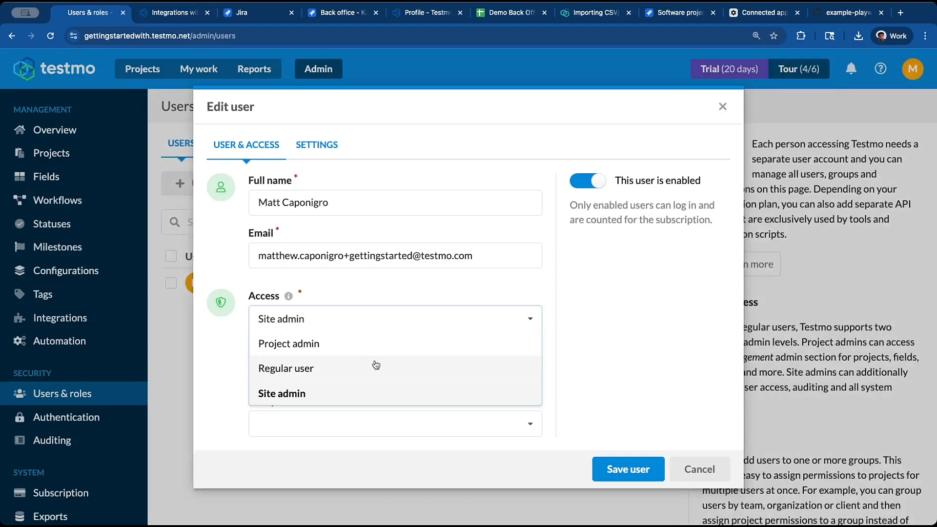
left_click(658, 372)
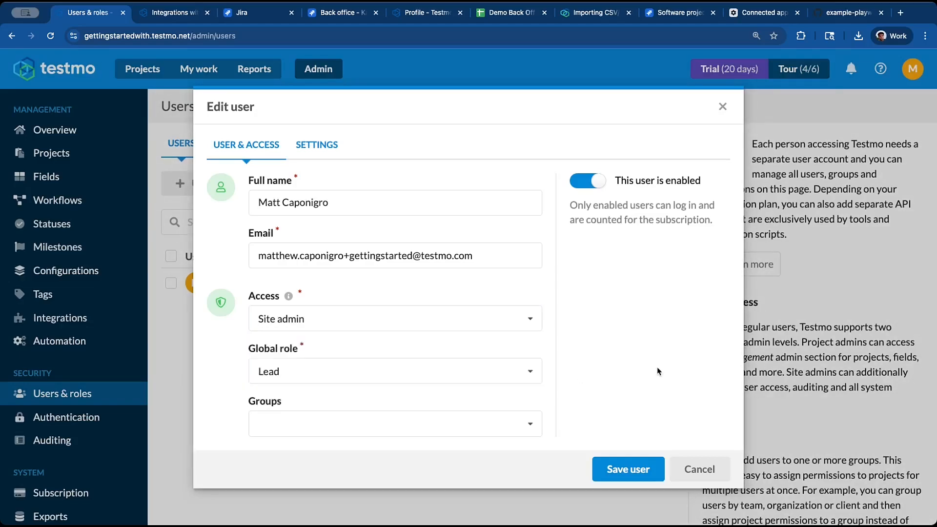
left_click(700, 470)
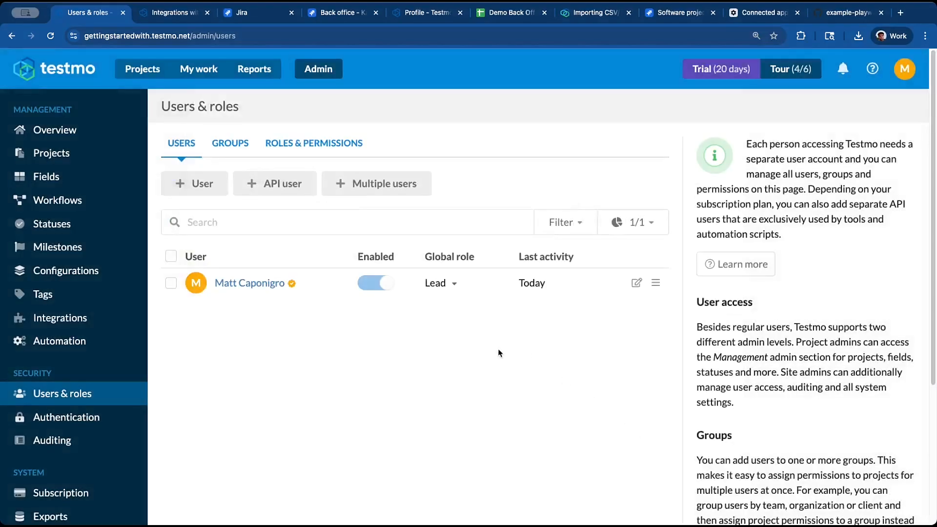
Review the forms for adding a single user and for importing multiple users with their access and role options, discarding both.
left_click(213, 186)
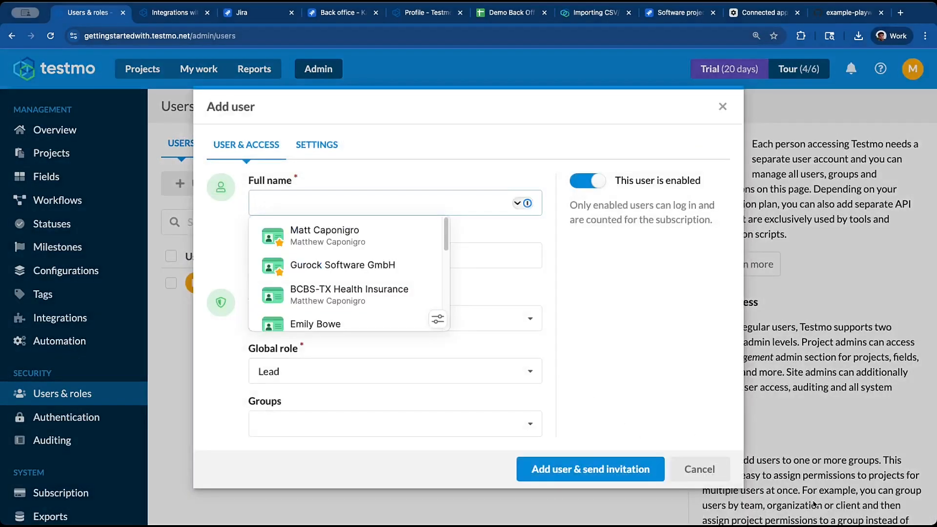
left_click(707, 471)
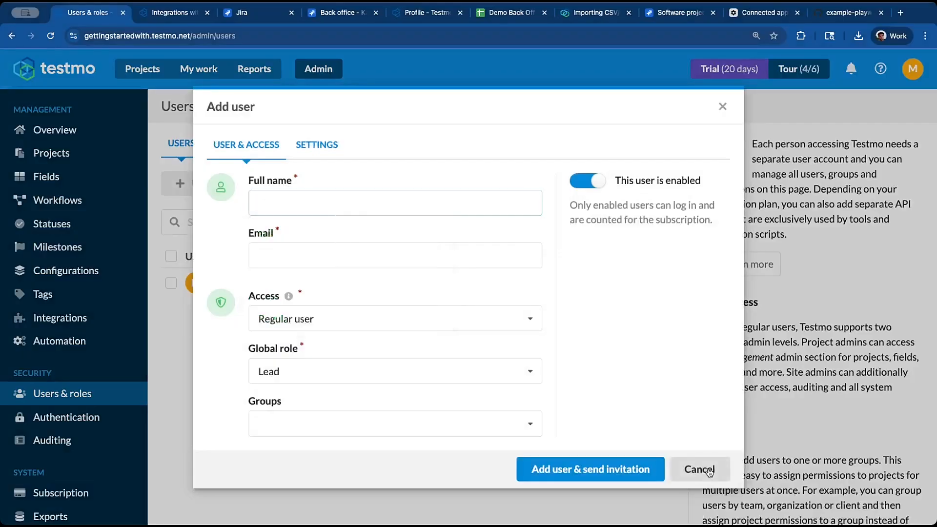
left_click(418, 192)
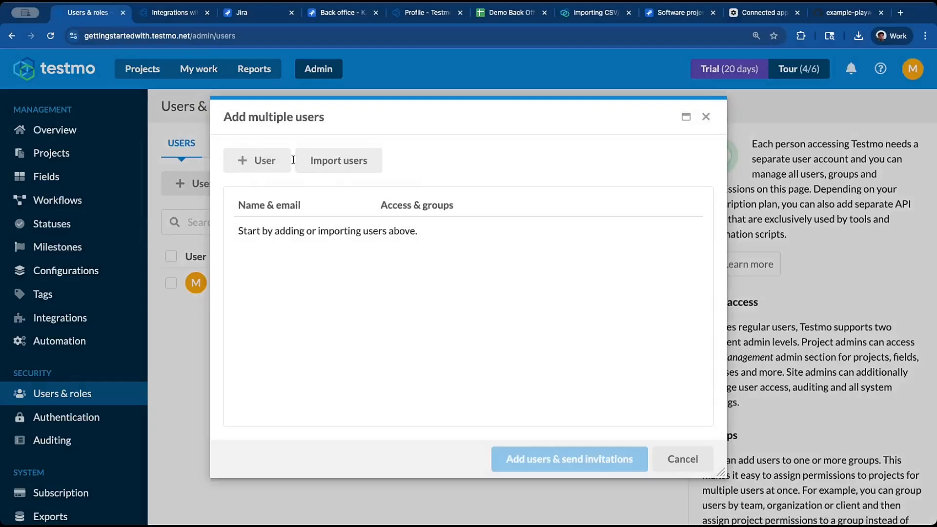
left_click(346, 163)
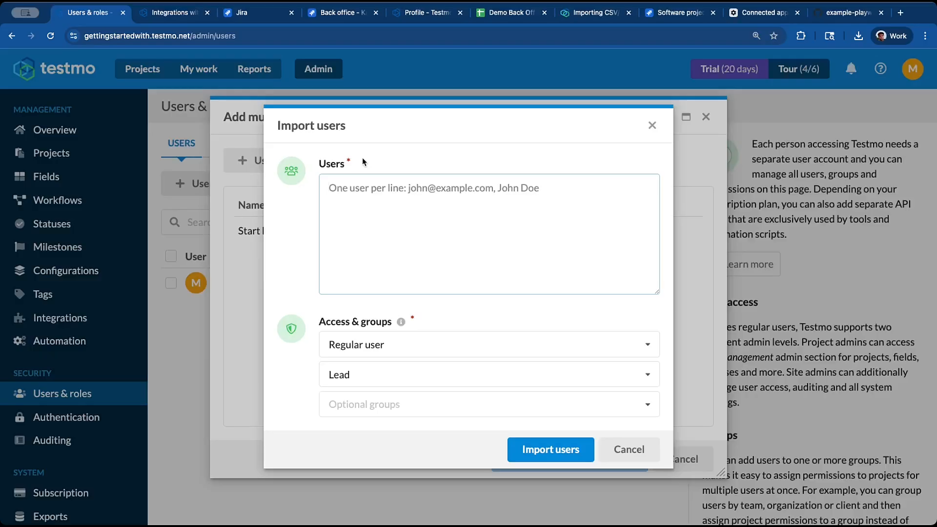
left_click(463, 374)
left_click(464, 373)
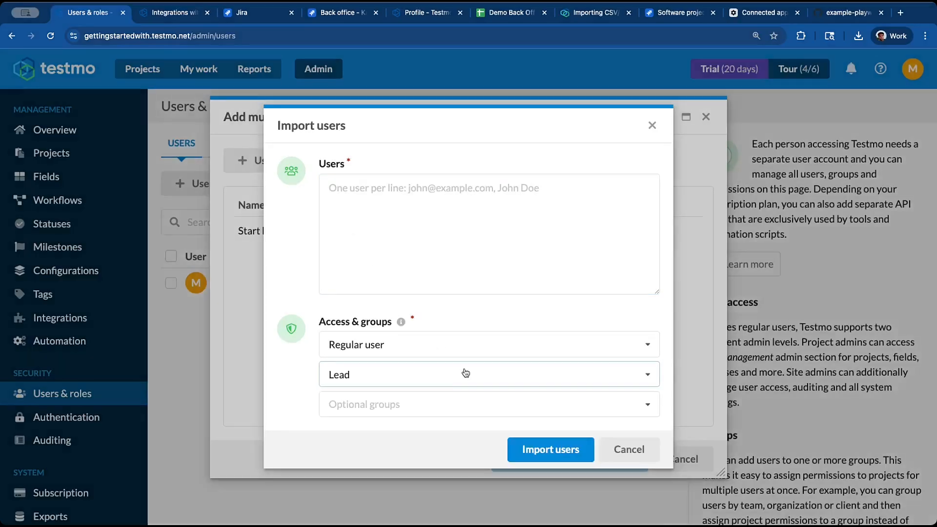
left_click(636, 449)
left_click(683, 458)
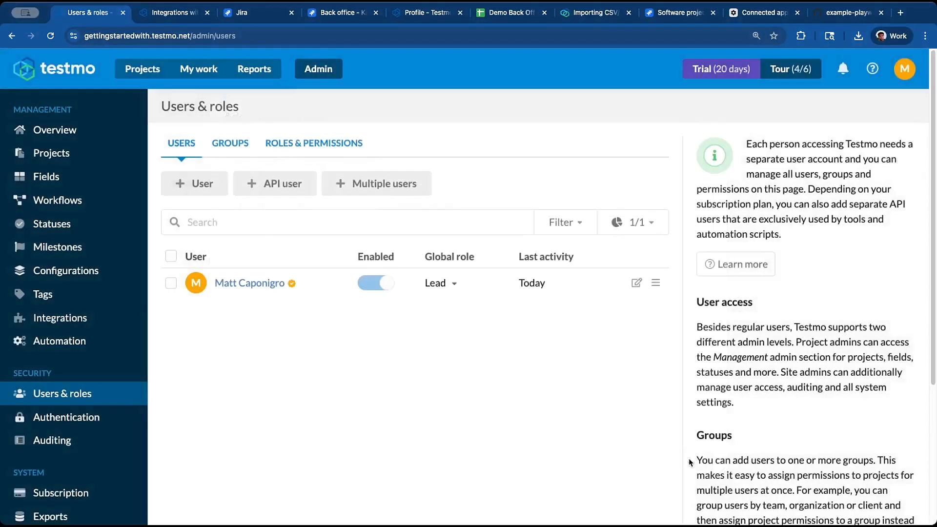
Examine the area permissions of the Designer role and close the role without saving changes.
left_click(278, 139)
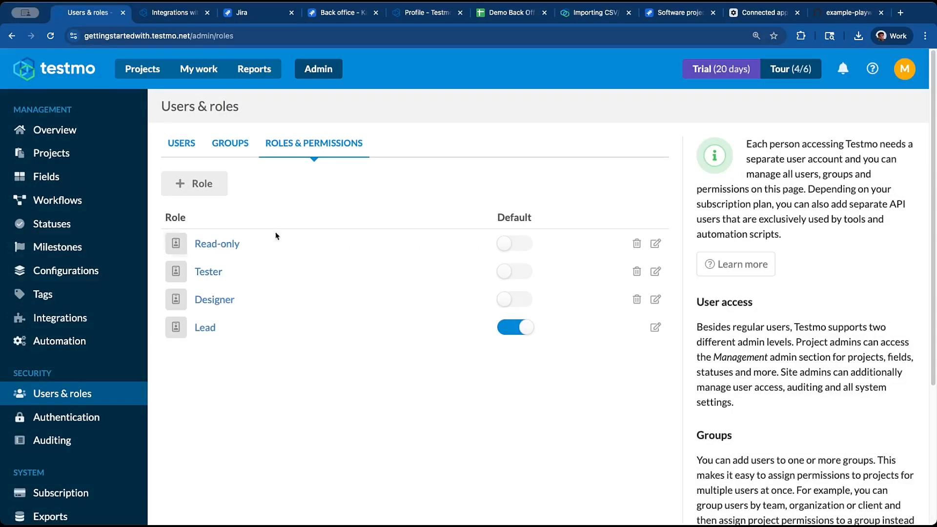
left_click(228, 303)
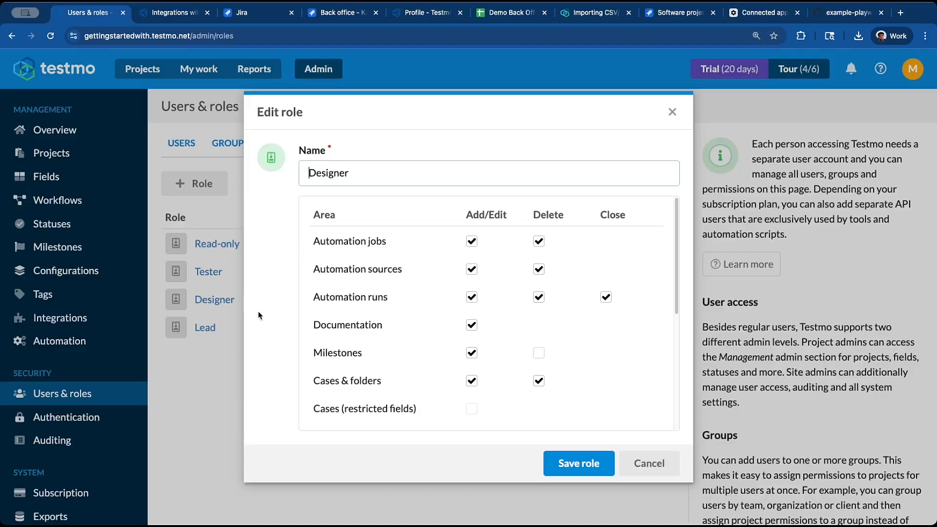
scroll(383, 328, "down", 2)
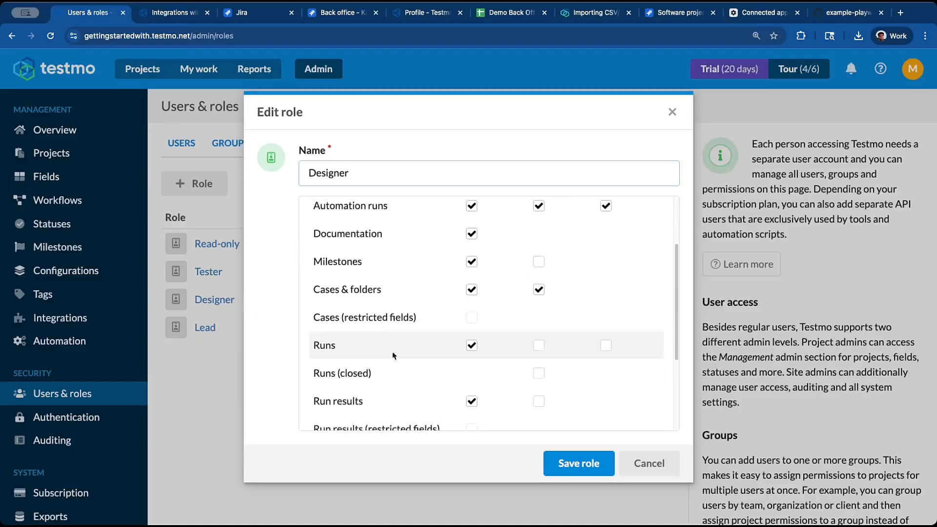
left_click(641, 467)
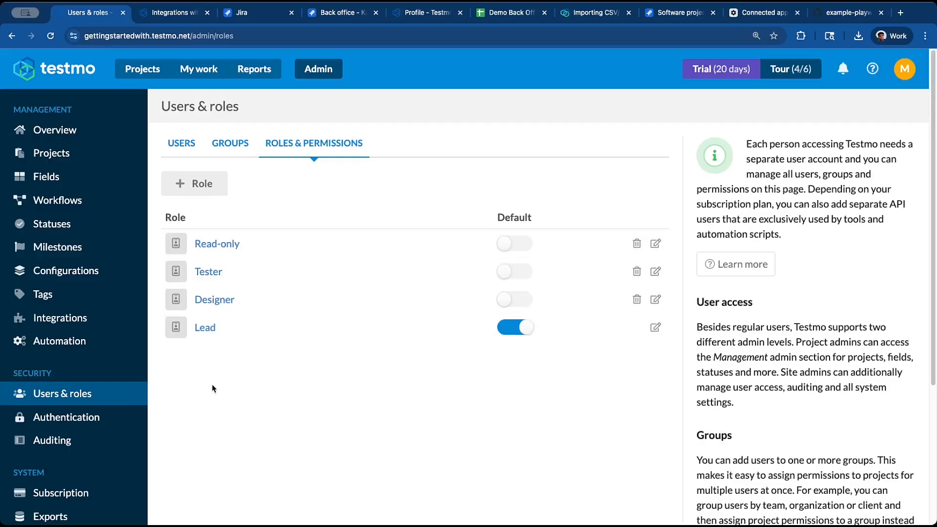
Review the authentication settings and the audit log page, and return to the projects overview.
scroll(137, 441, "down", 1)
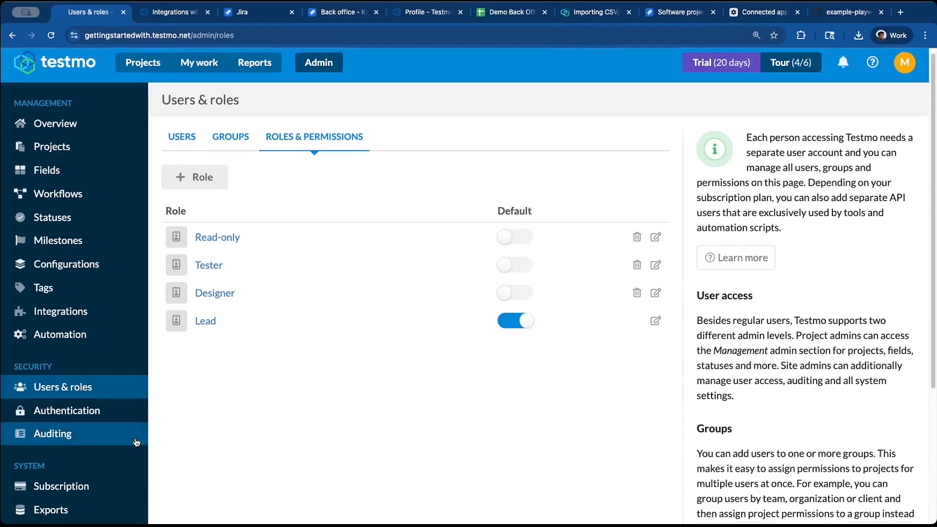
left_click(86, 412)
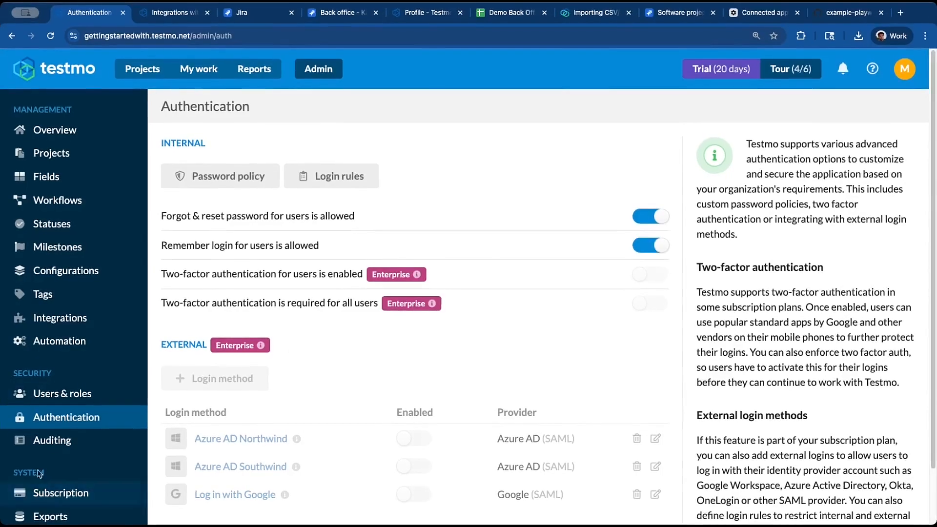
left_click(57, 448)
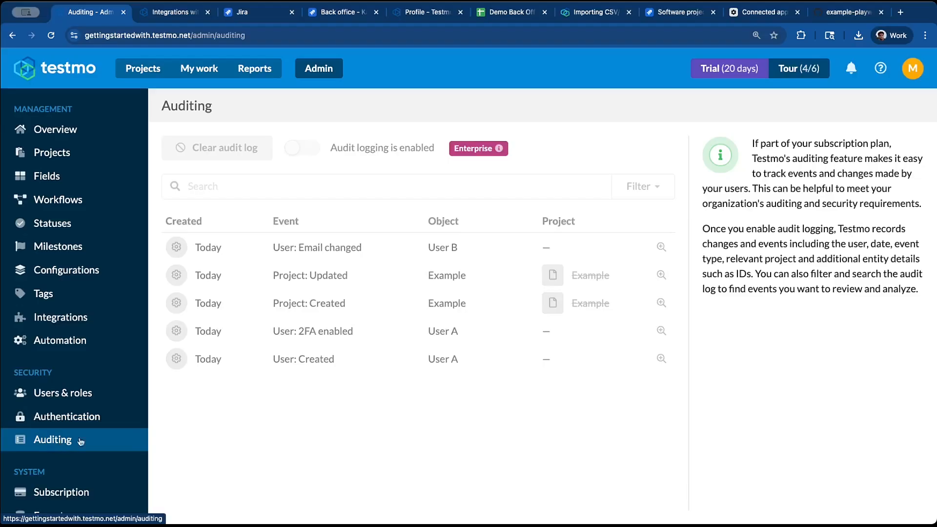
left_click(144, 71)
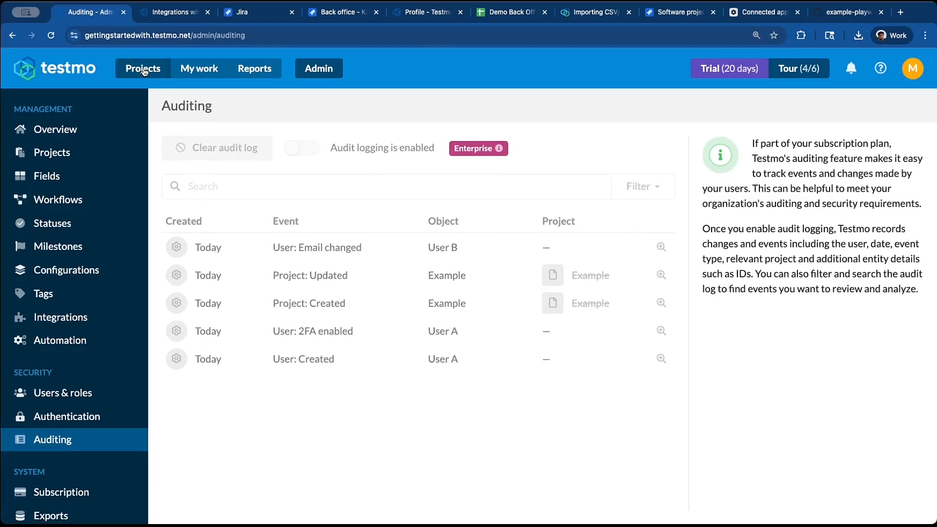